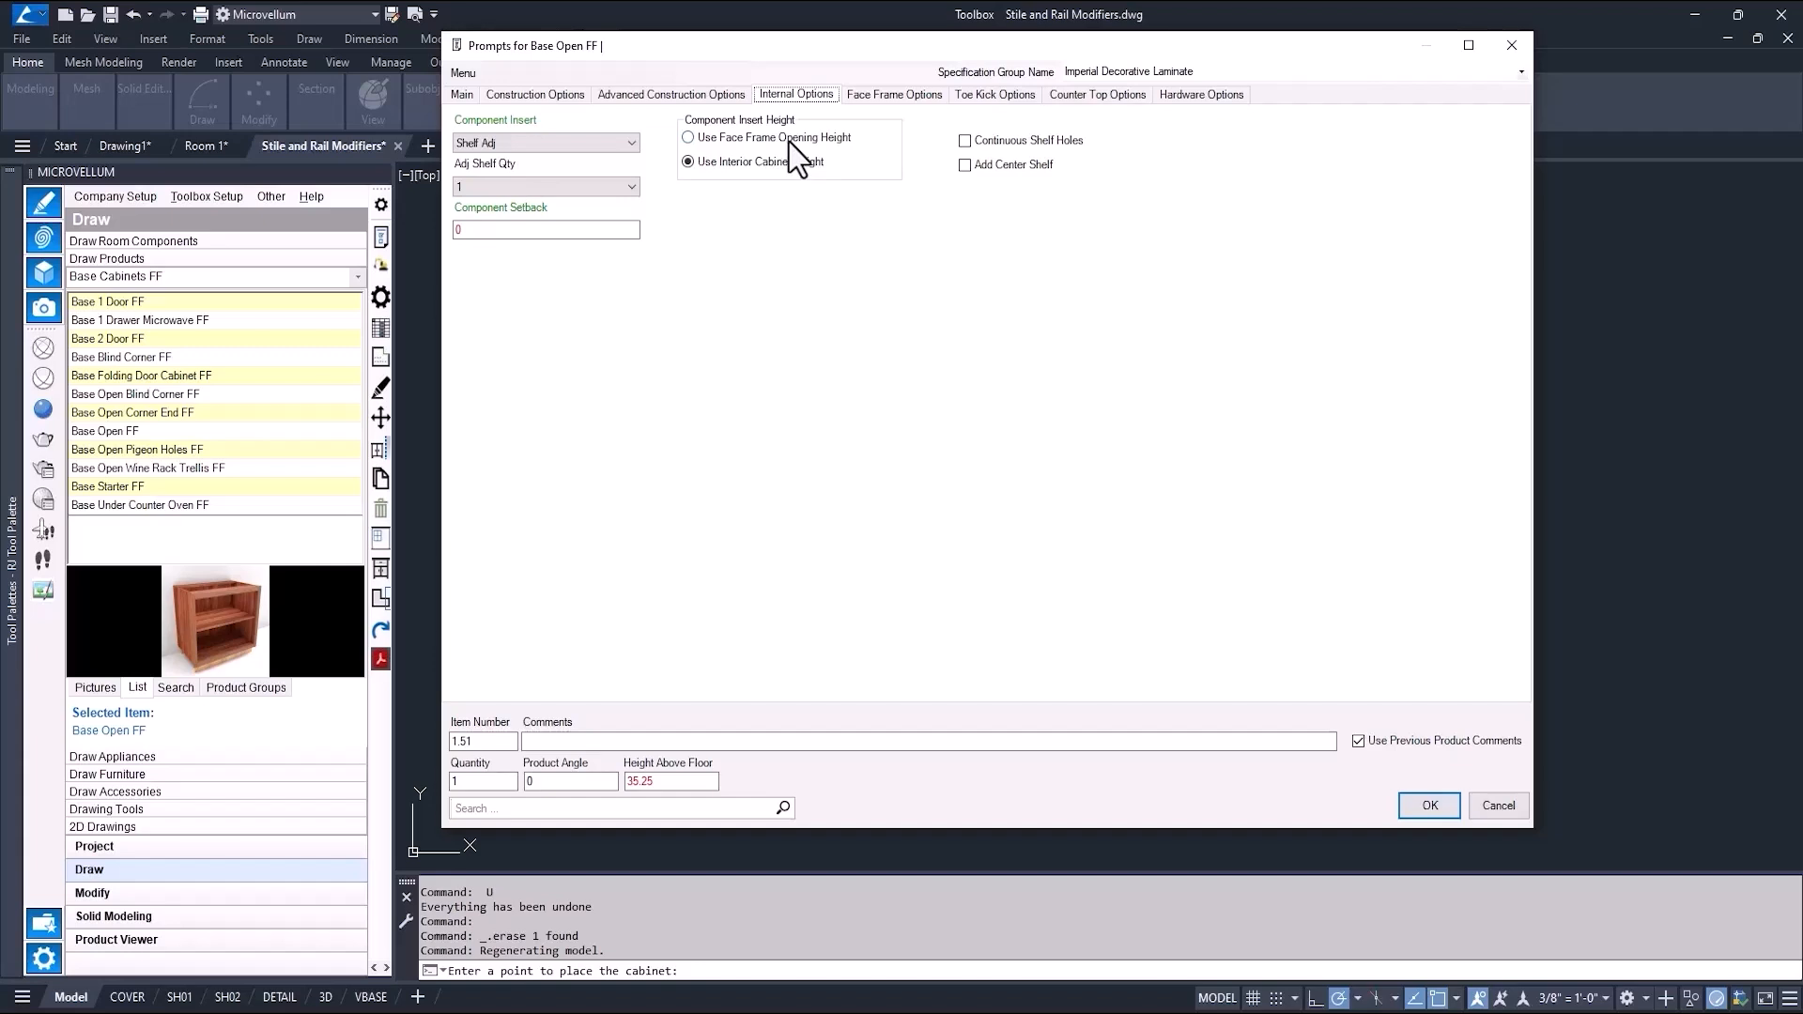
Step: Base the component insert height on the face frame opening, change the face frame's top rail width, and set its bottom rail width to 4
click(747, 140)
click(893, 98)
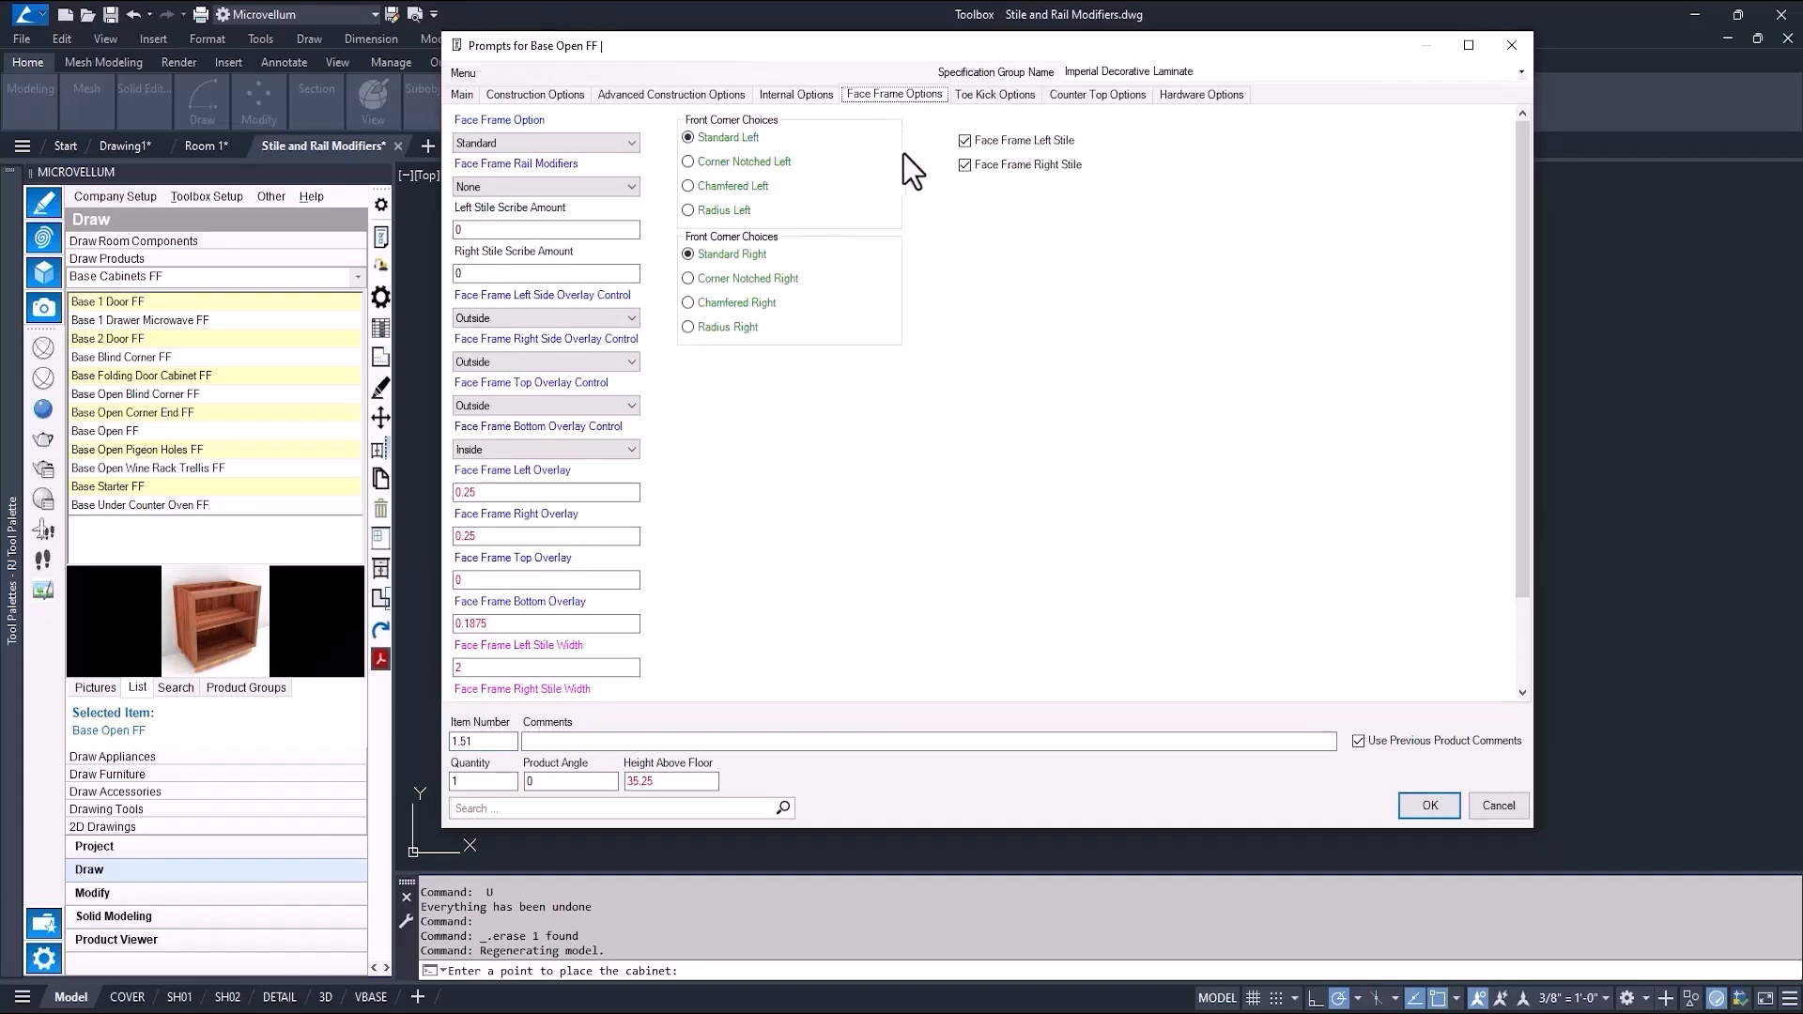
scroll(722, 504, down, 3)
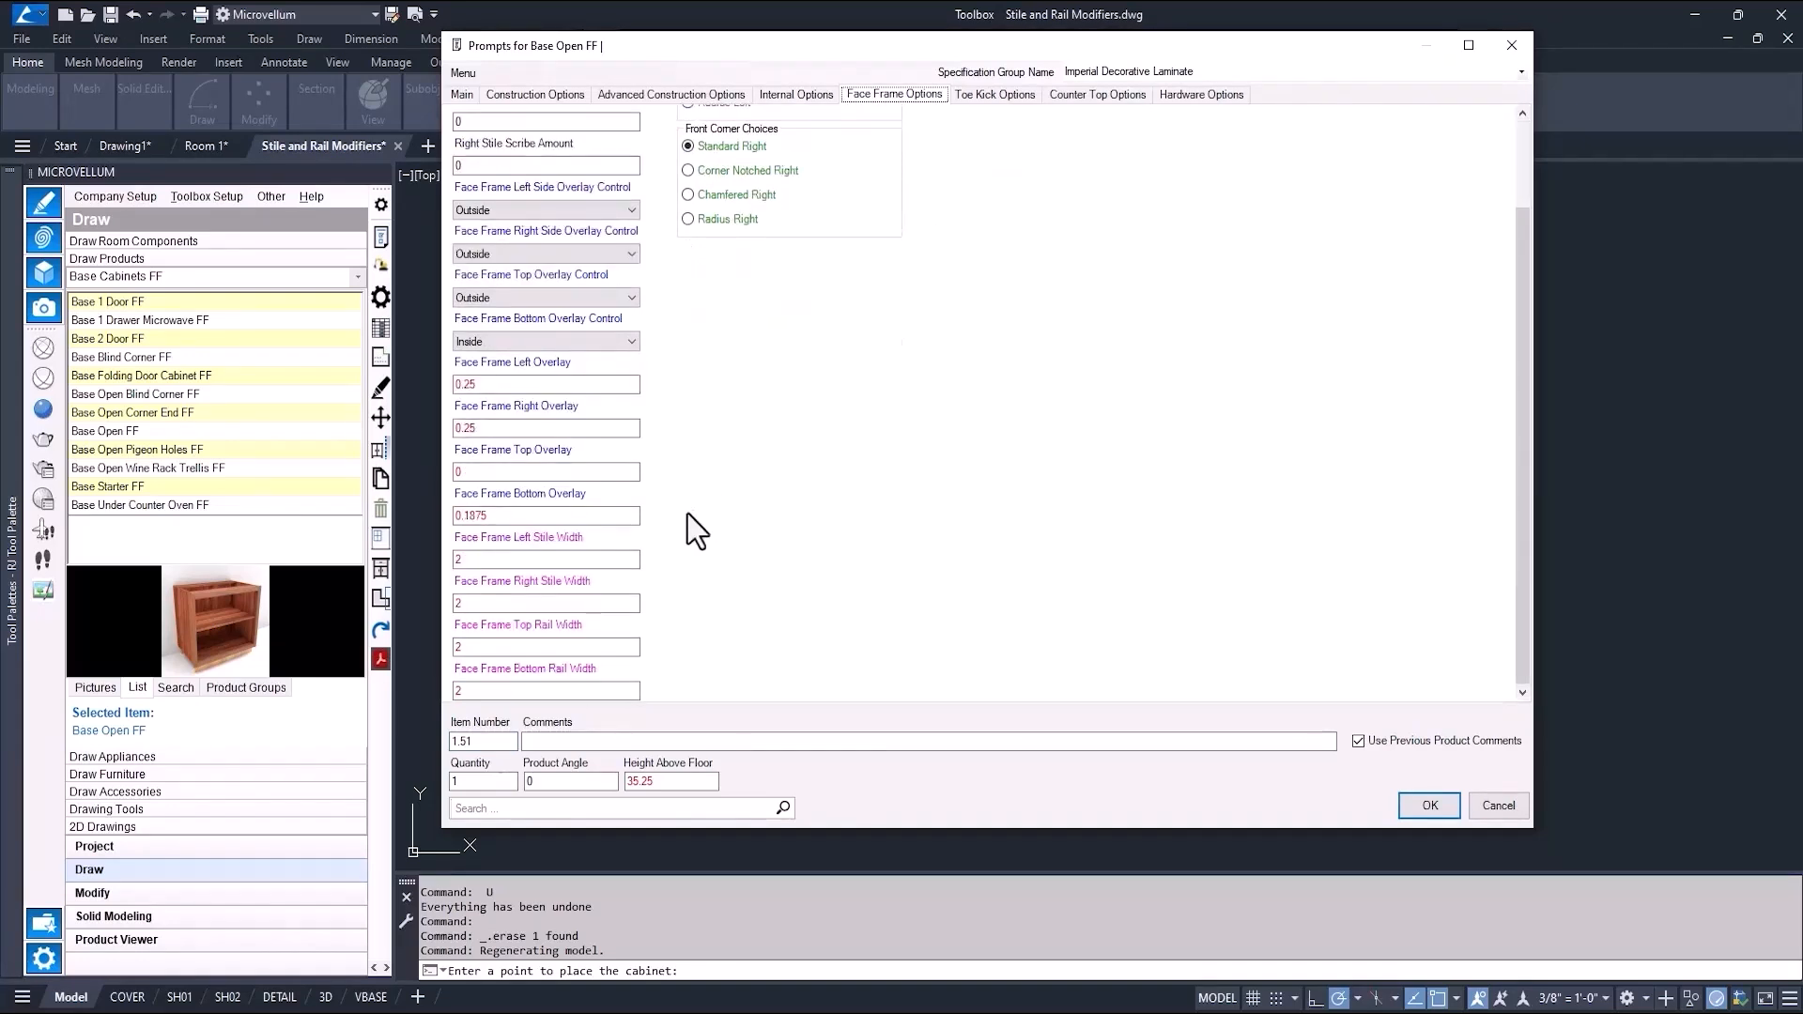
double_click(523, 647)
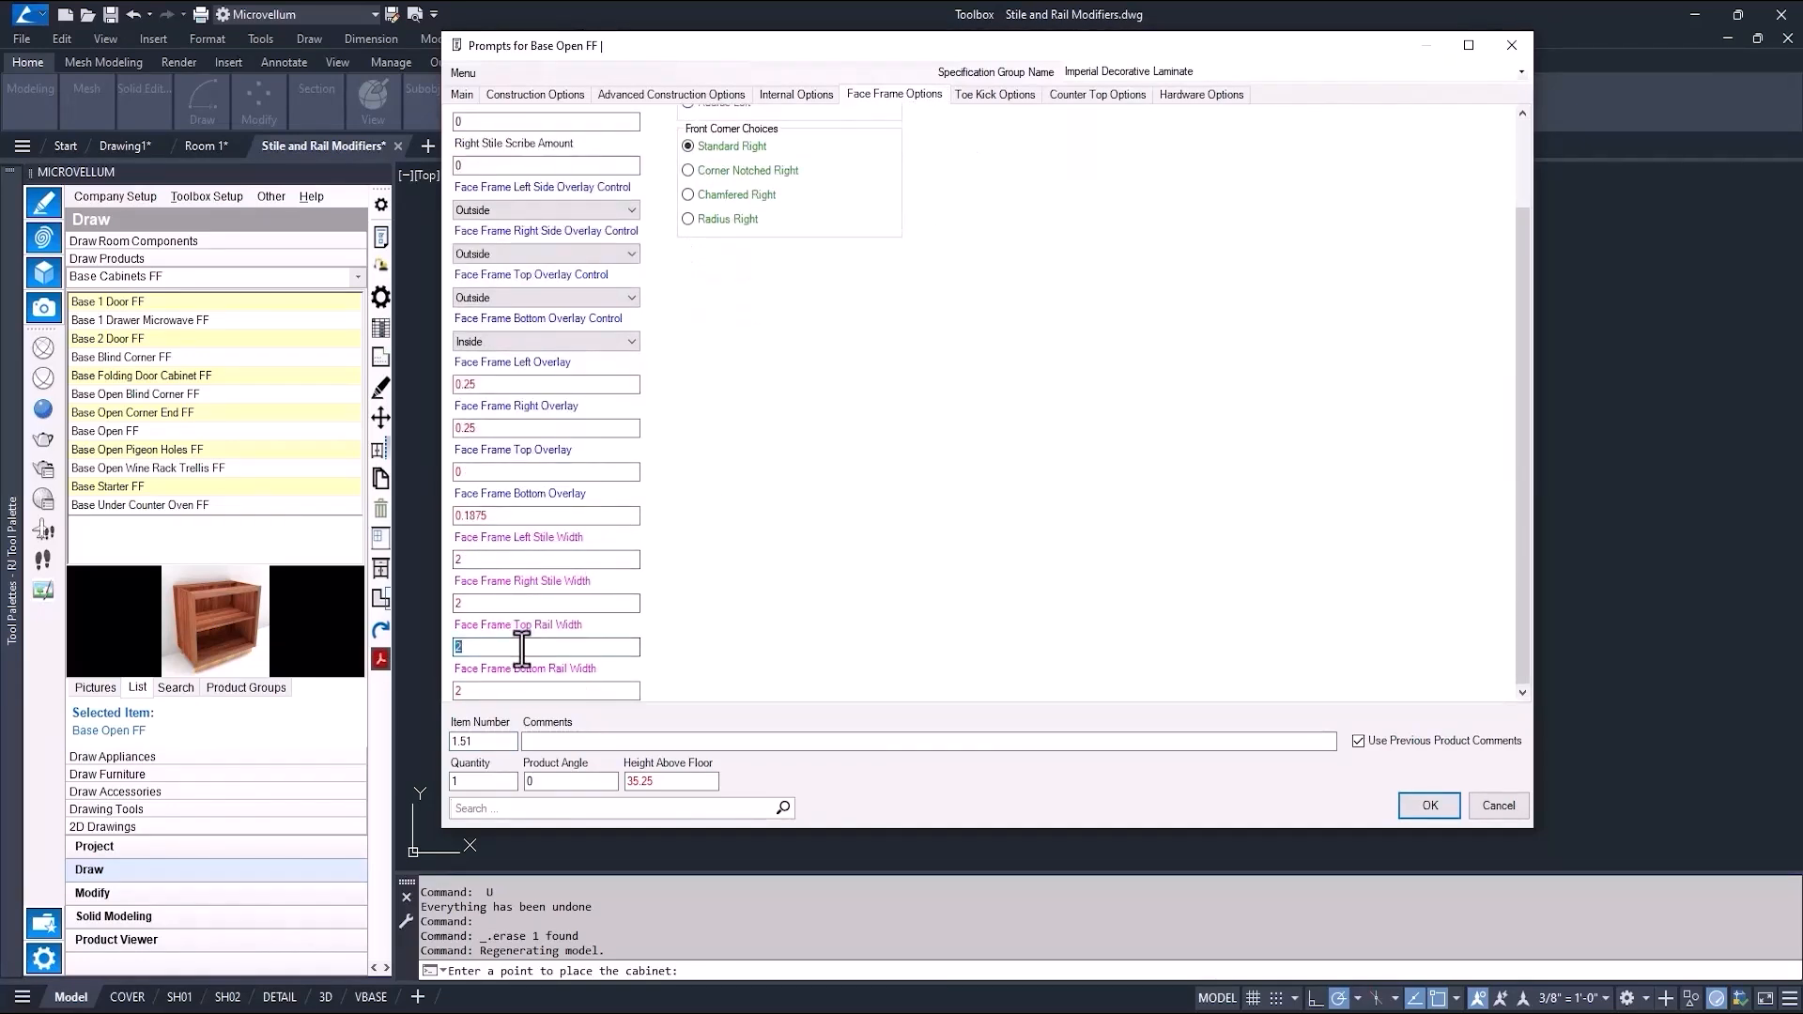
text(.5)
double_click(499, 691)
text(4)
click(1418, 805)
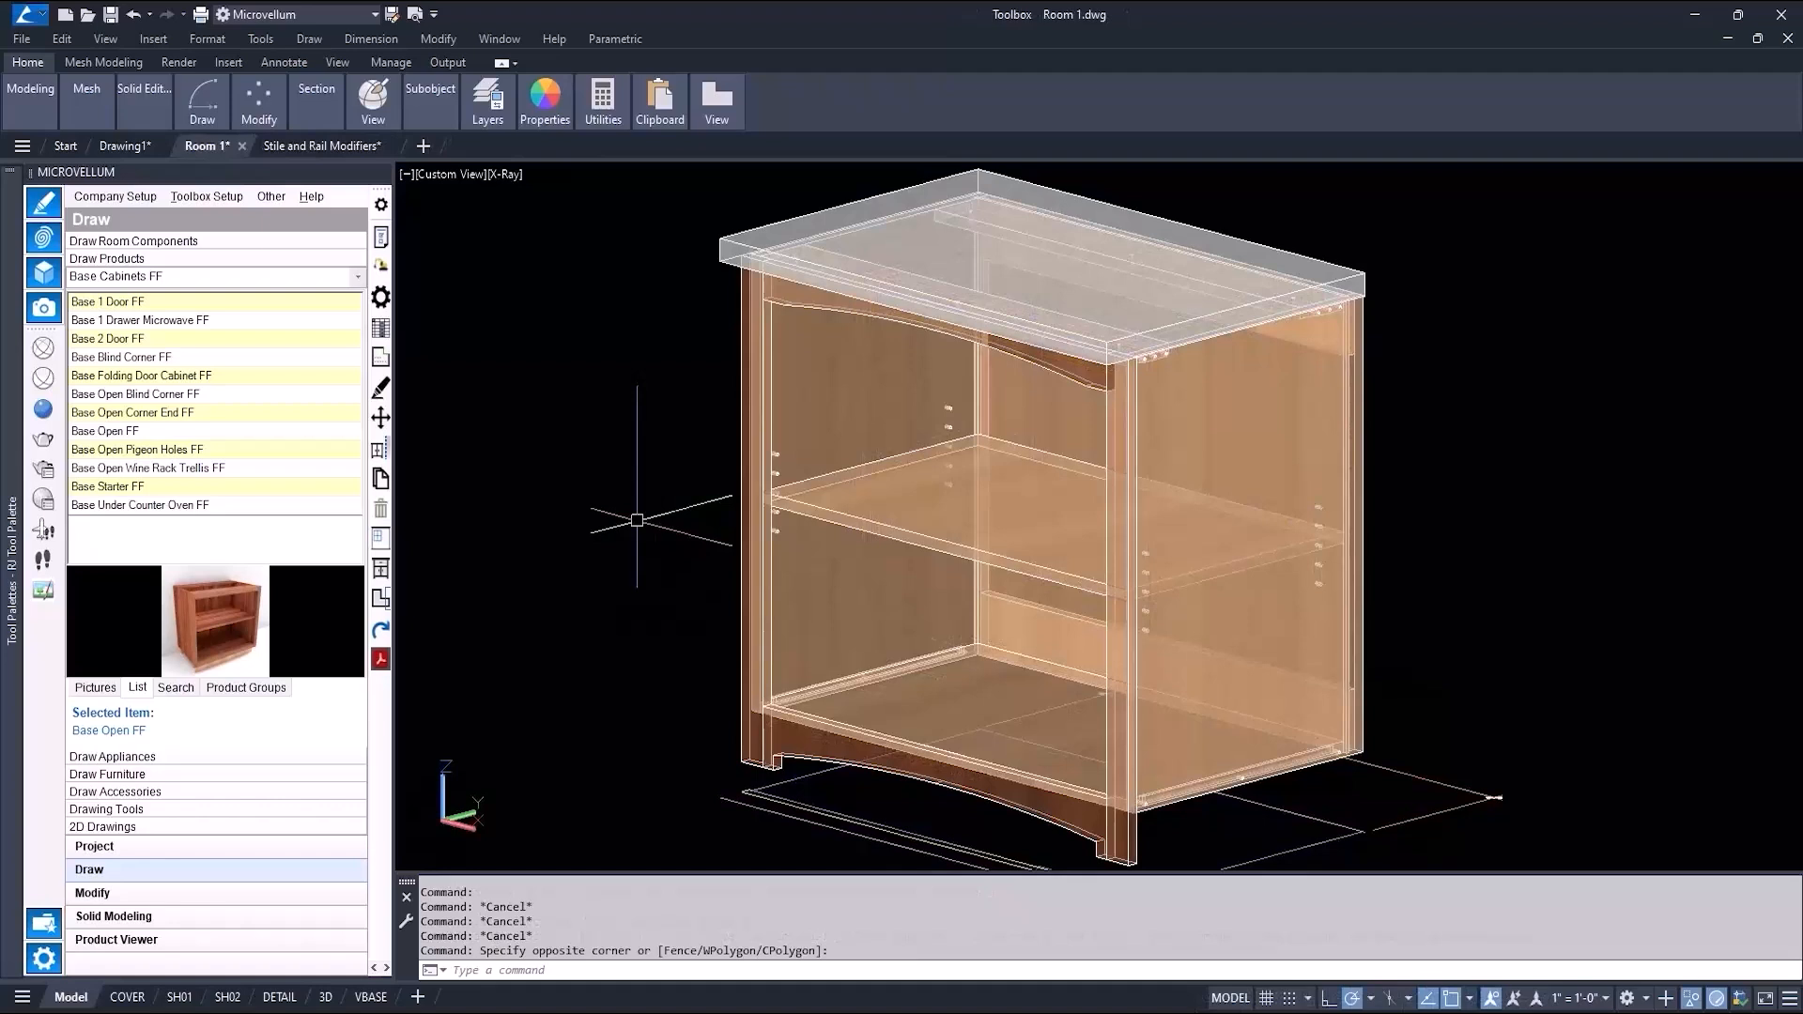
Step: Examine the modified top and bottom face frame rails of the example cabinet in the Room 1 drawing
click(785, 299)
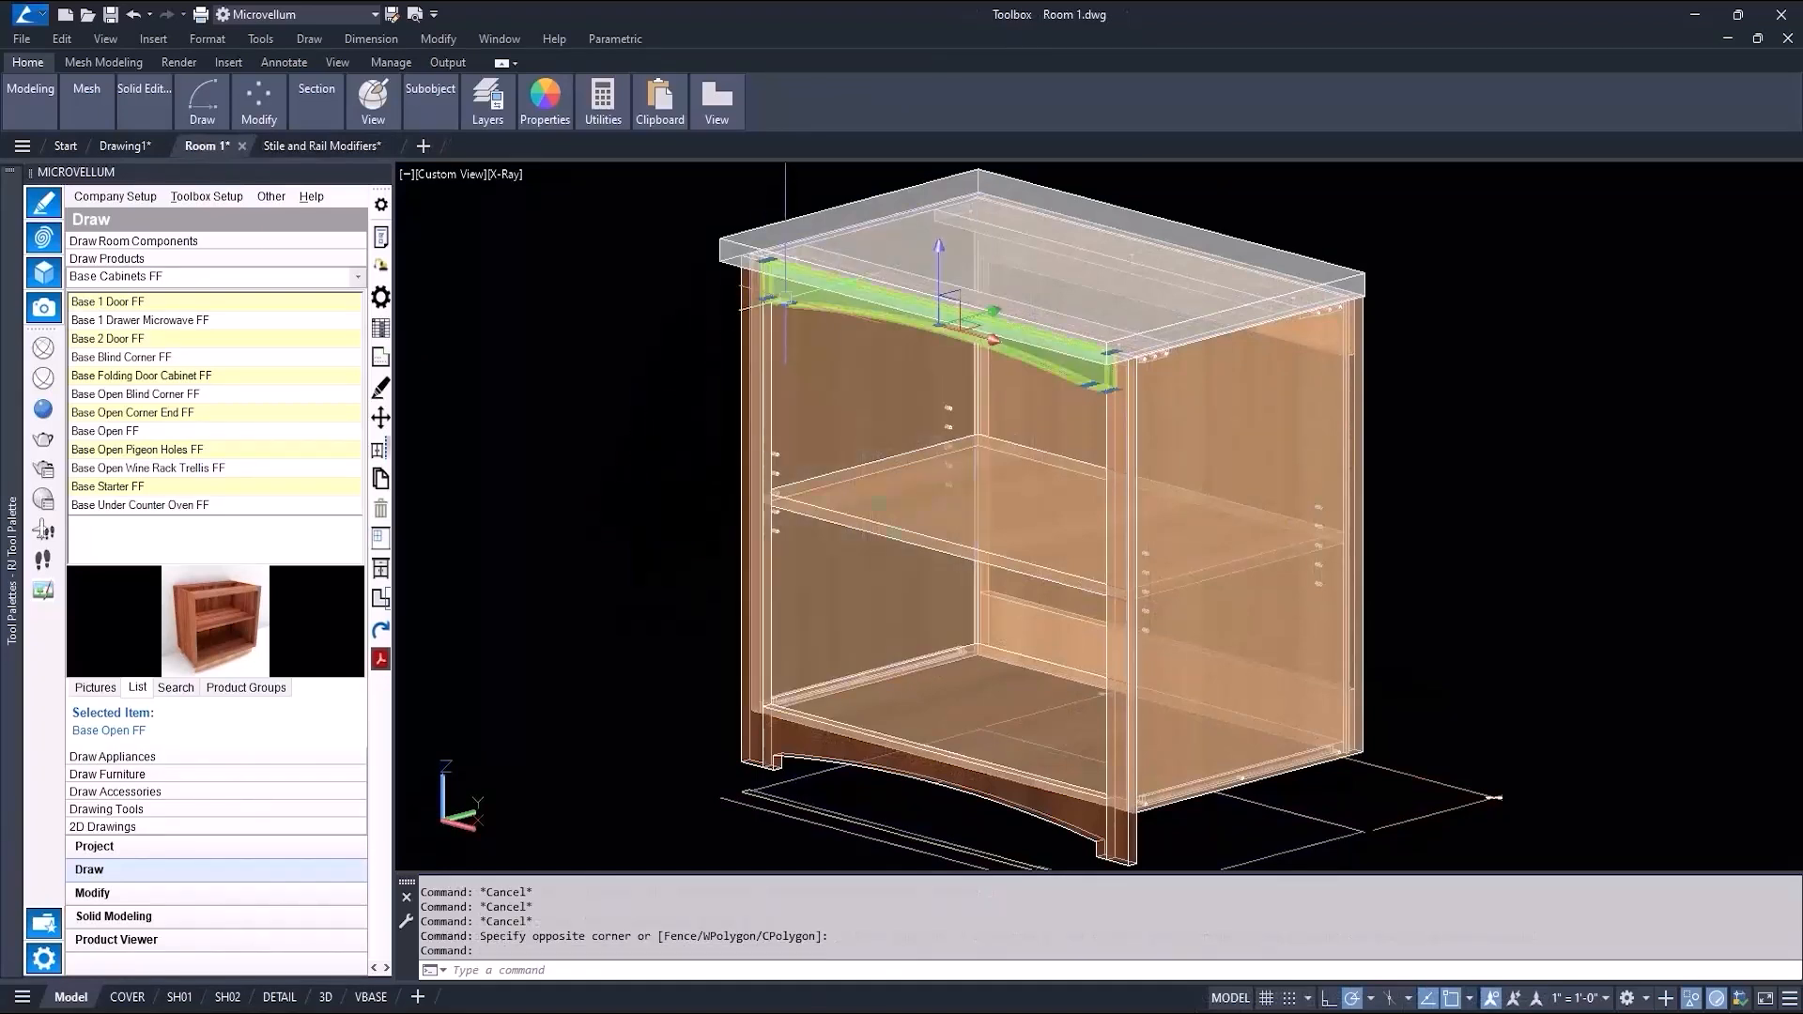
click(790, 743)
shift+middle_drag(621, 673, 871, 642)
shift+middle_drag(871, 642, 808, 659)
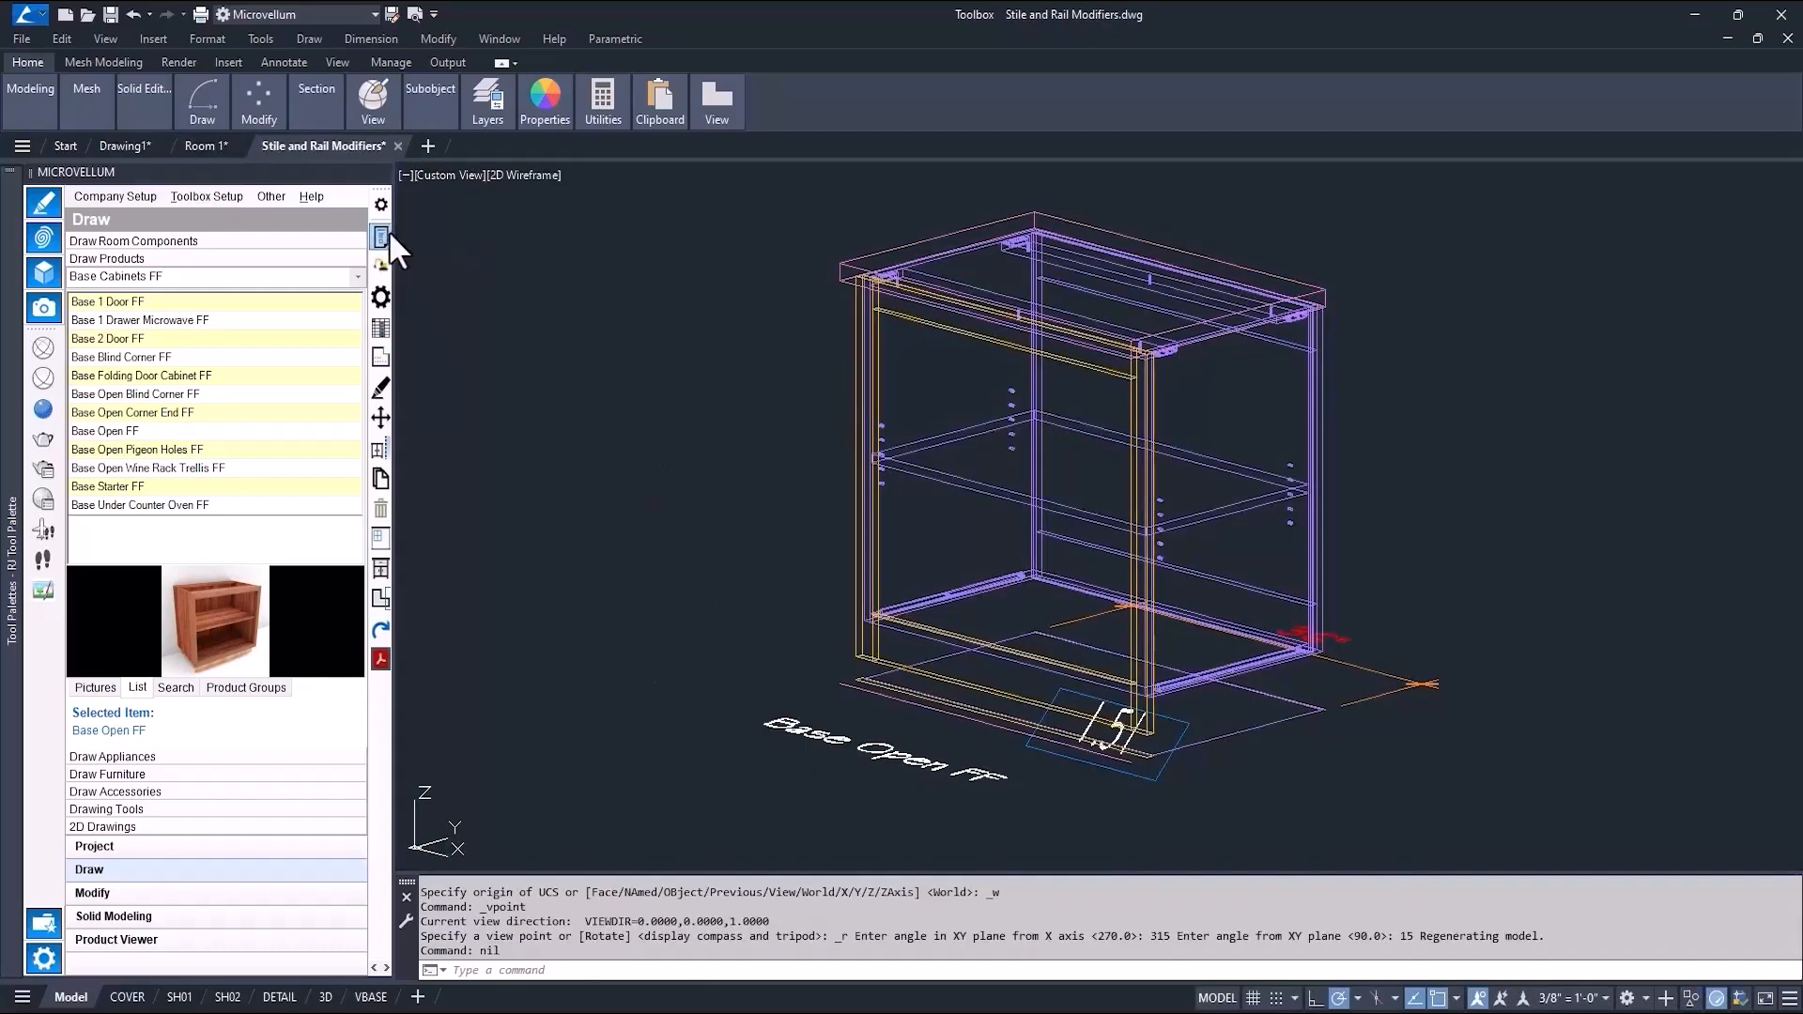
Step: Set the Base Open FF cabinet's Face Frame Rail Modifiers to Bottom Rail Three Sided Notch With Arch and apply it
click(380, 236)
click(888, 317)
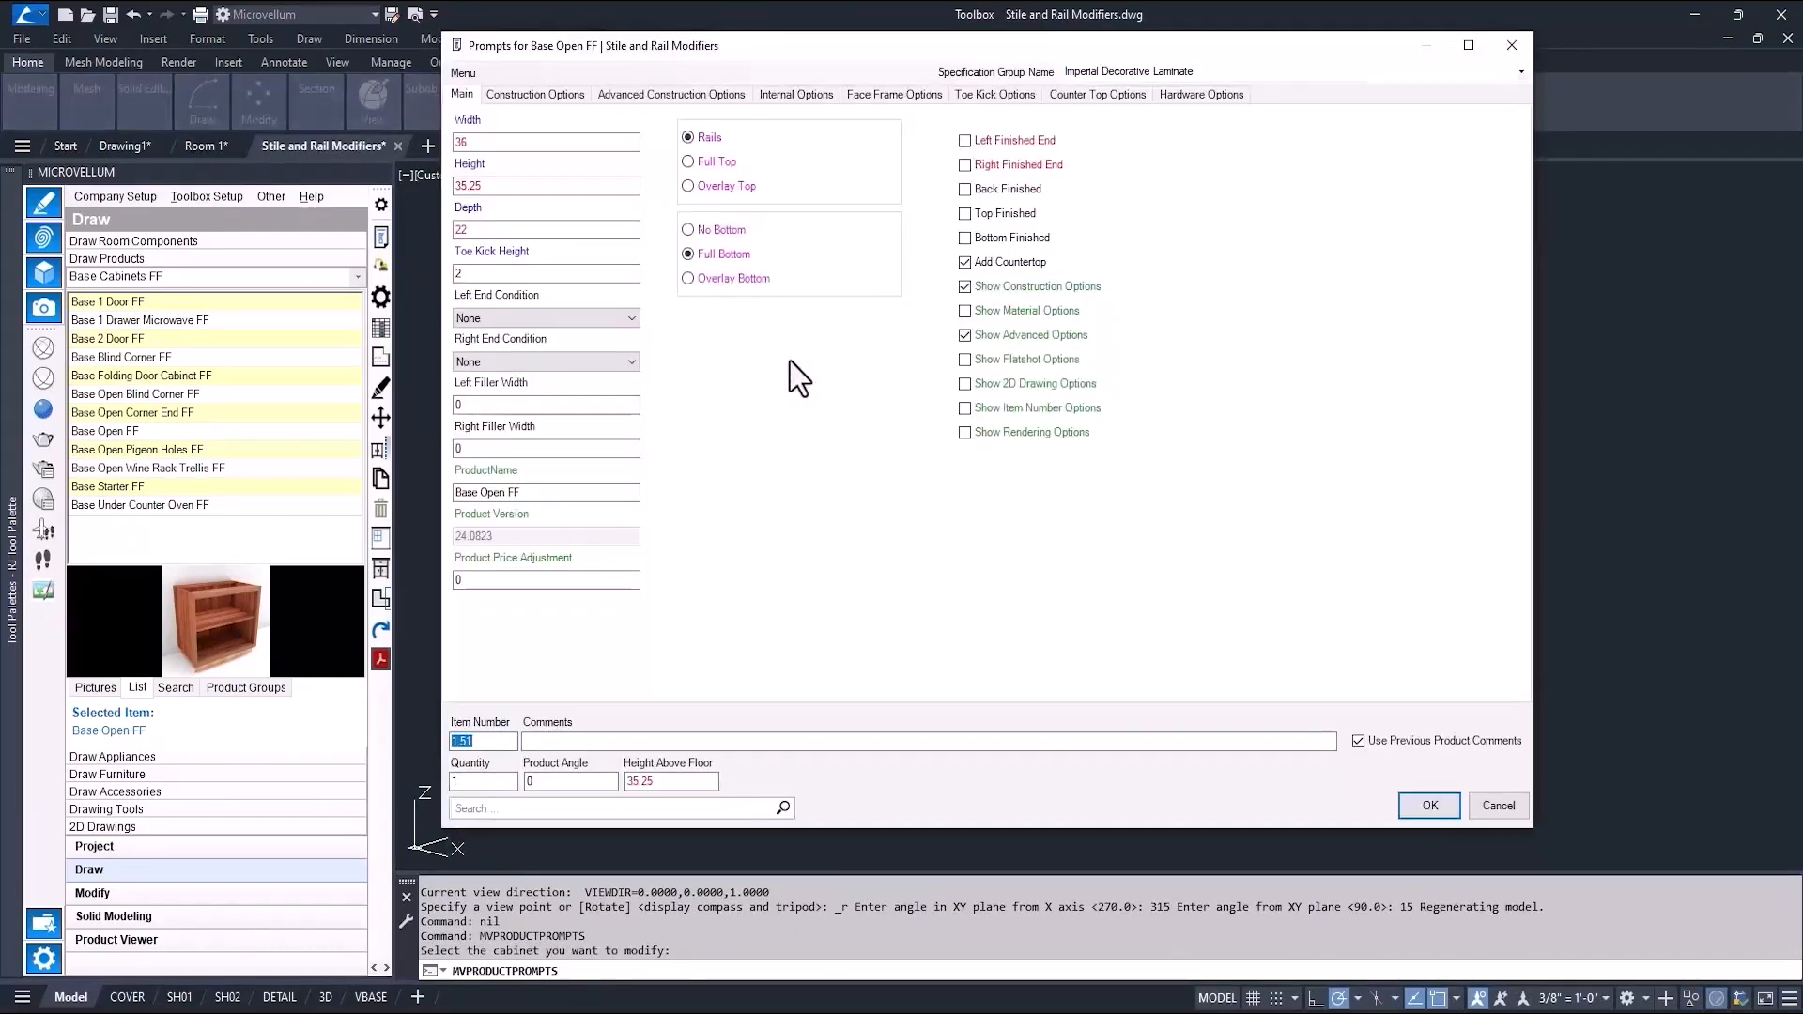
click(877, 93)
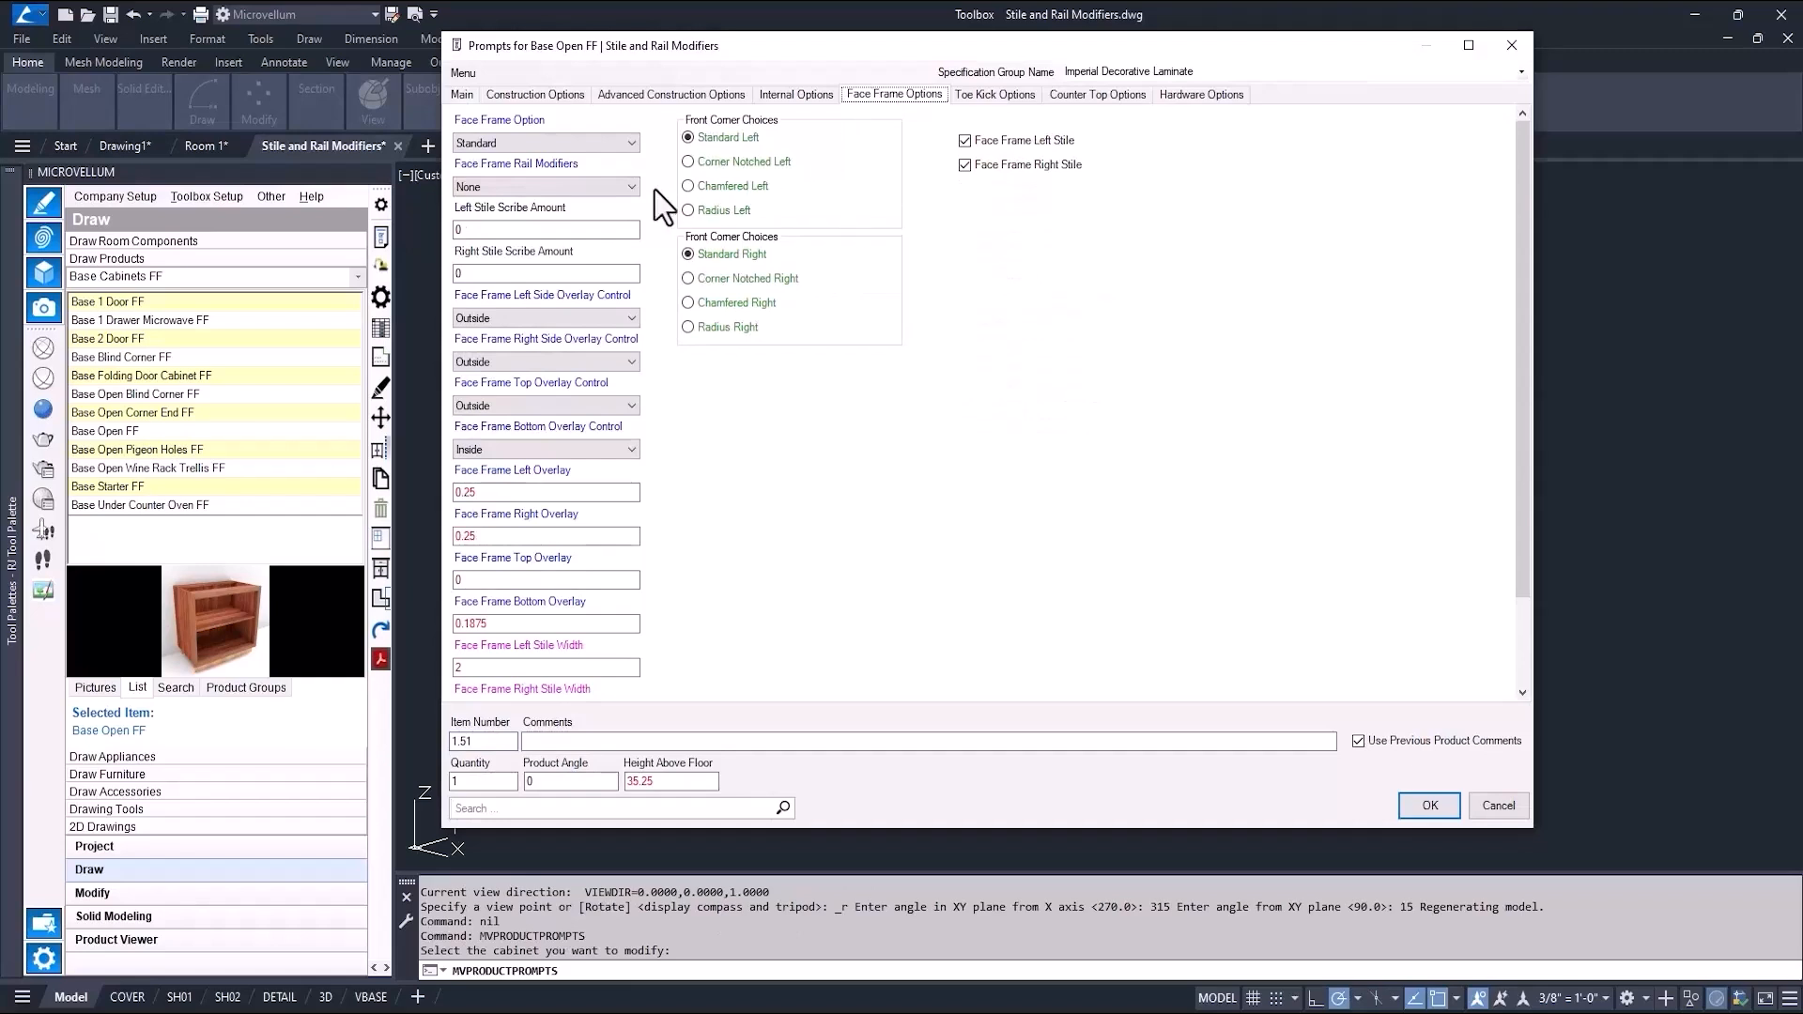
click(631, 188)
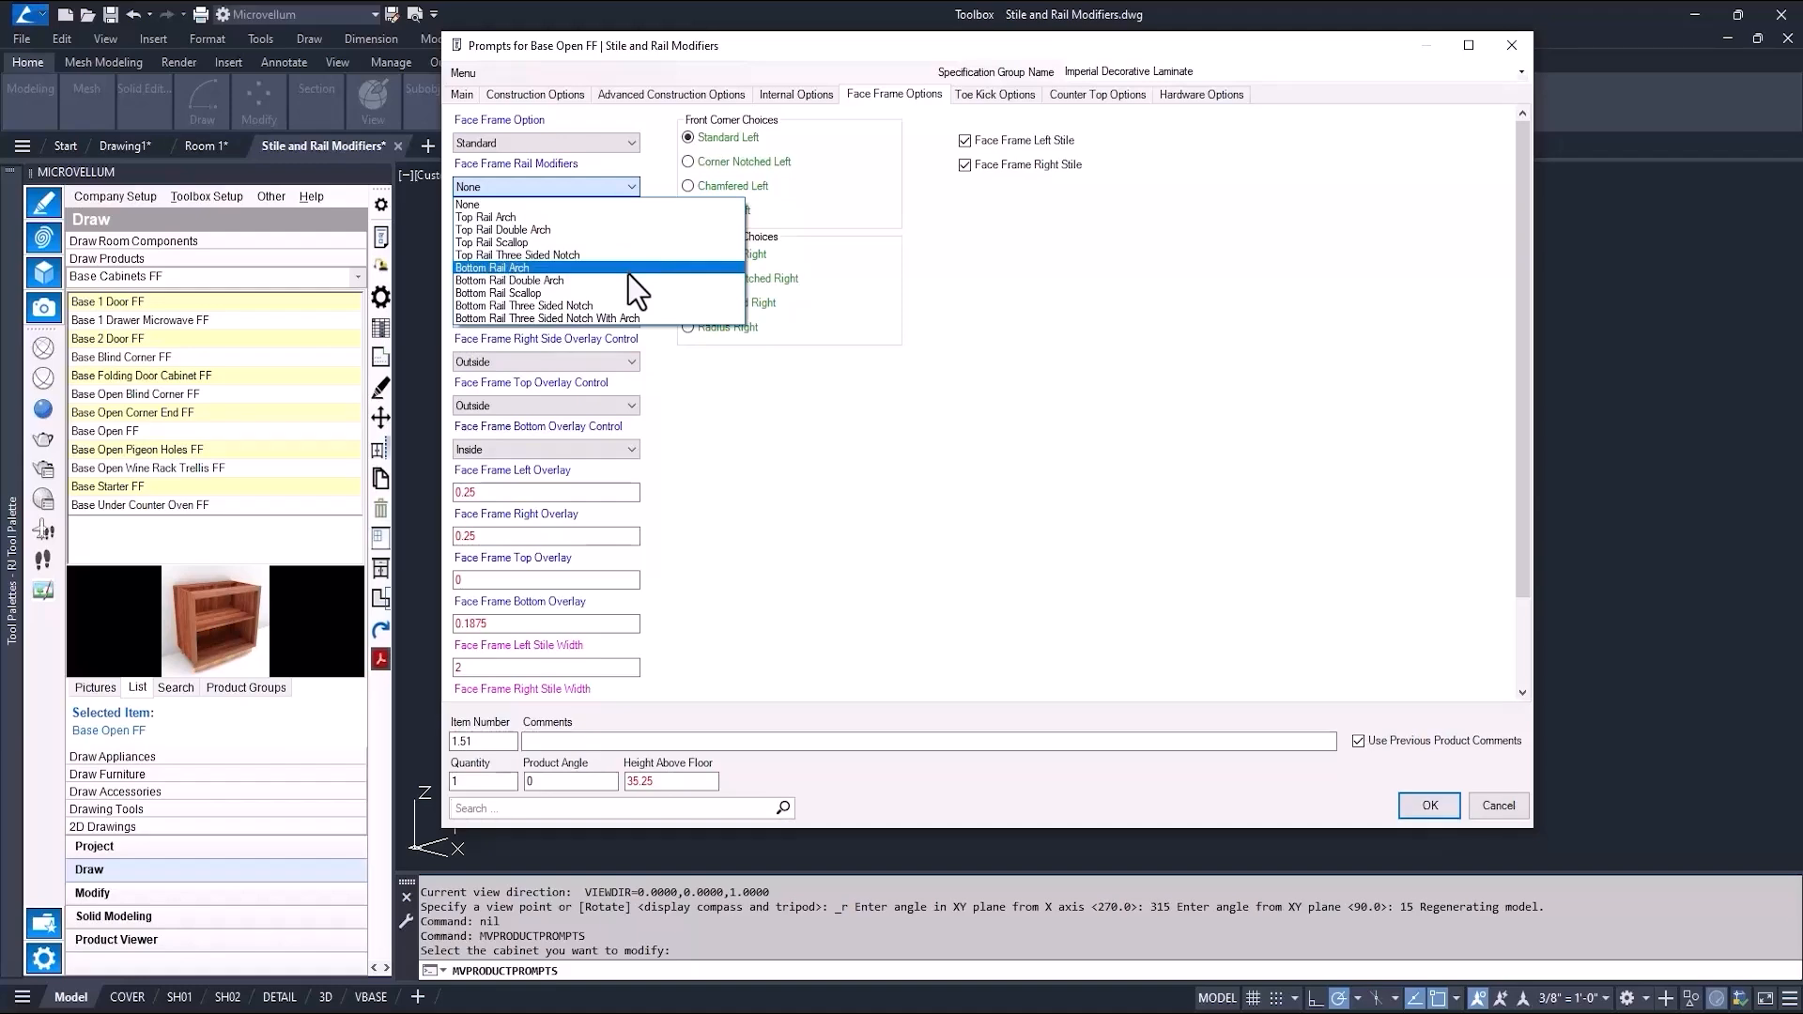
click(627, 318)
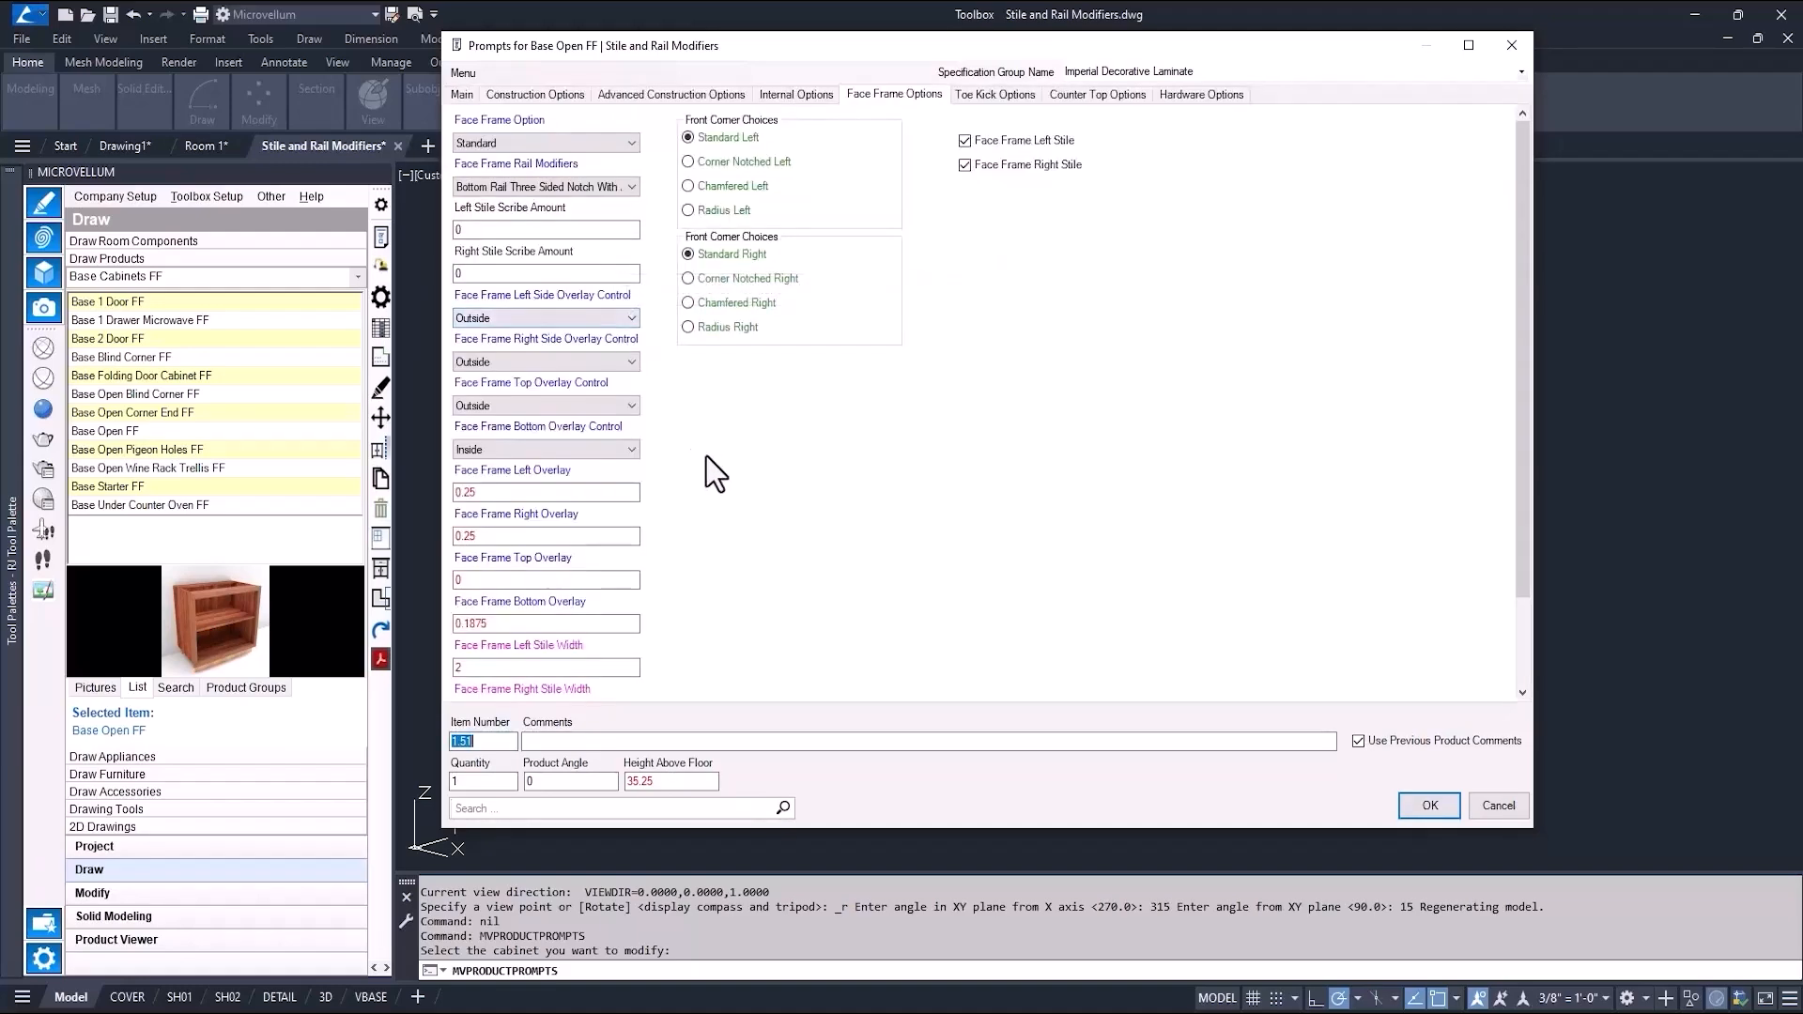
click(1429, 805)
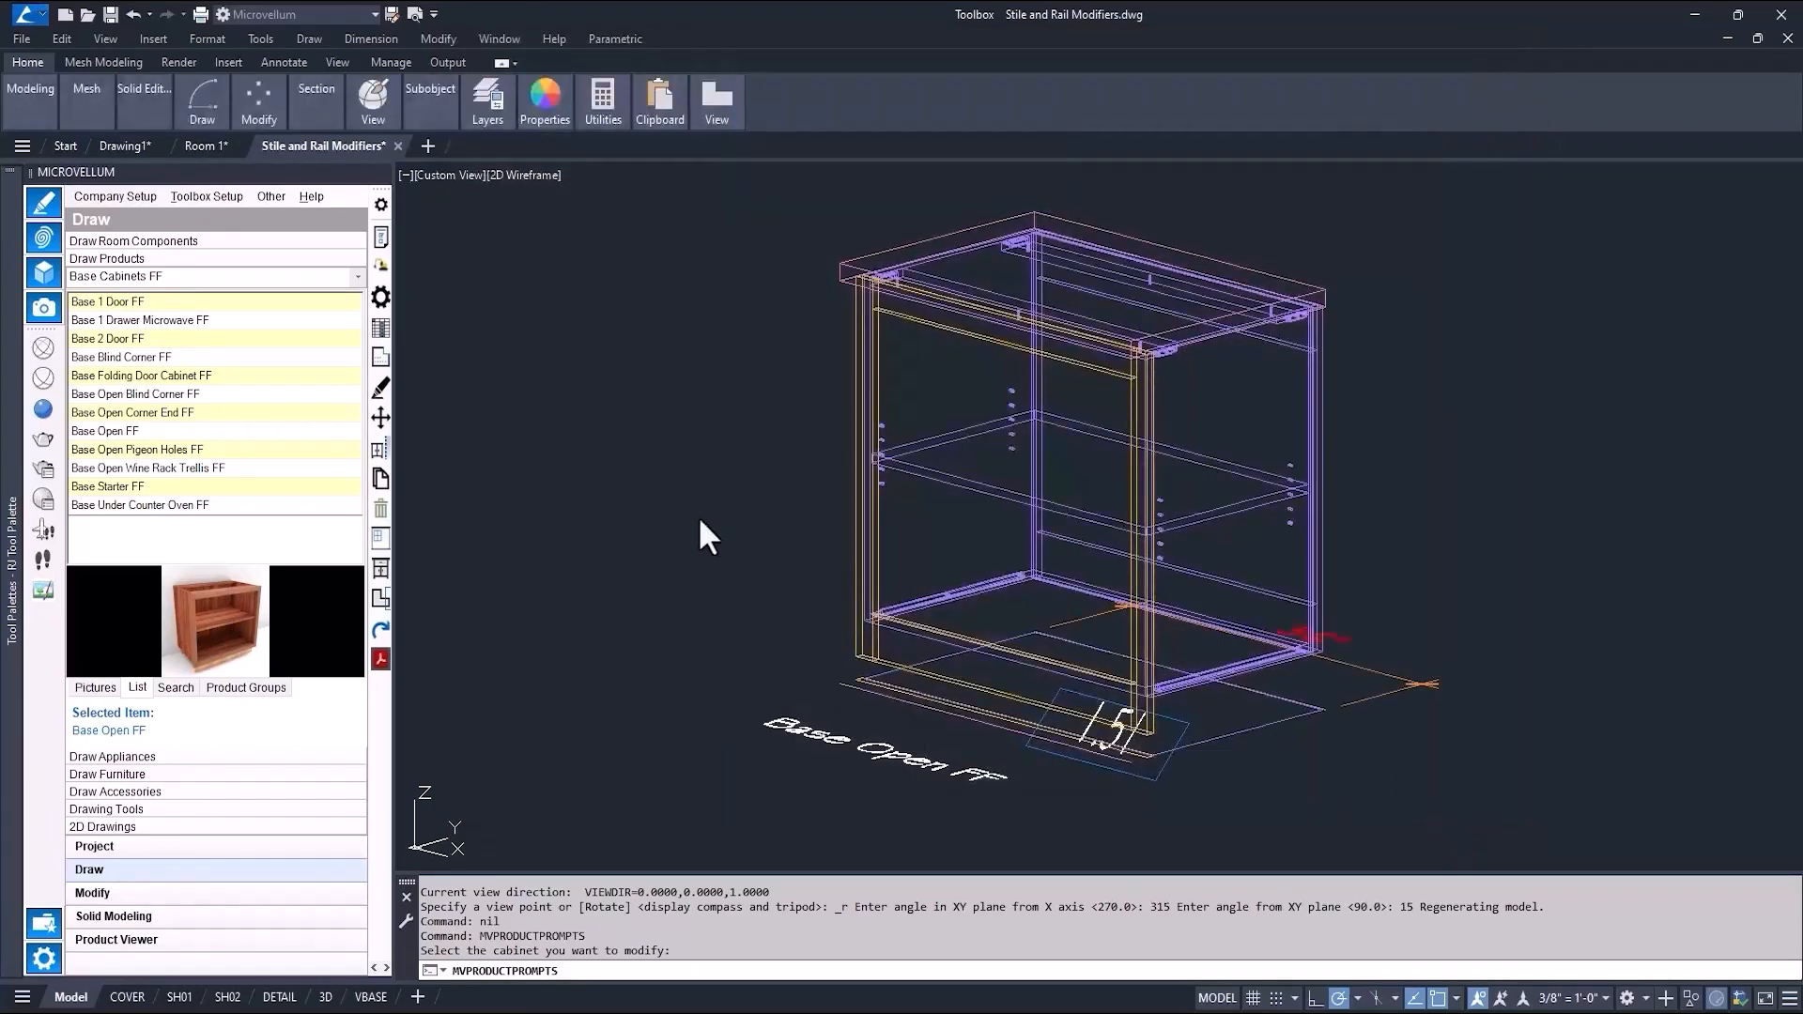
double_click(704, 508)
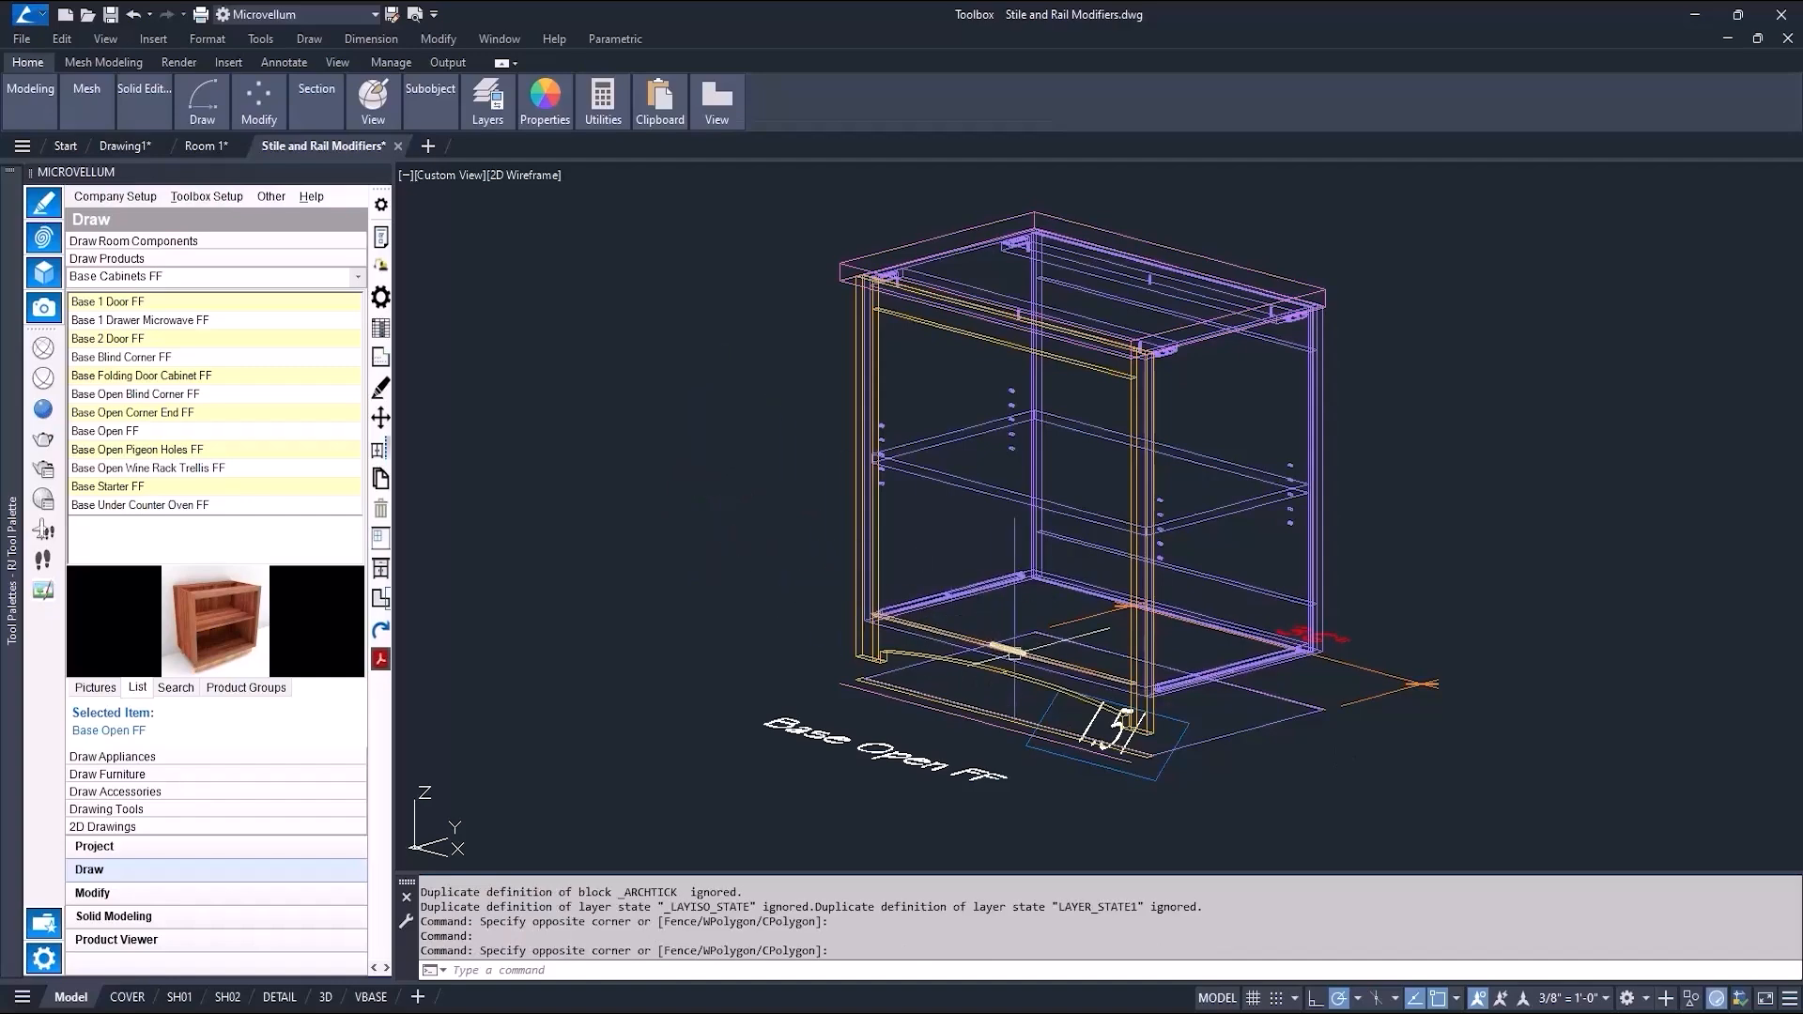
Step: Inspect the Face Frame Rail Modifiers dummy part on the bottom rail and its material name formula in the cabinet's part properties
scroll(1011, 650, up, 3)
scroll(1011, 650, up, 4)
scroll(981, 639, down, 4)
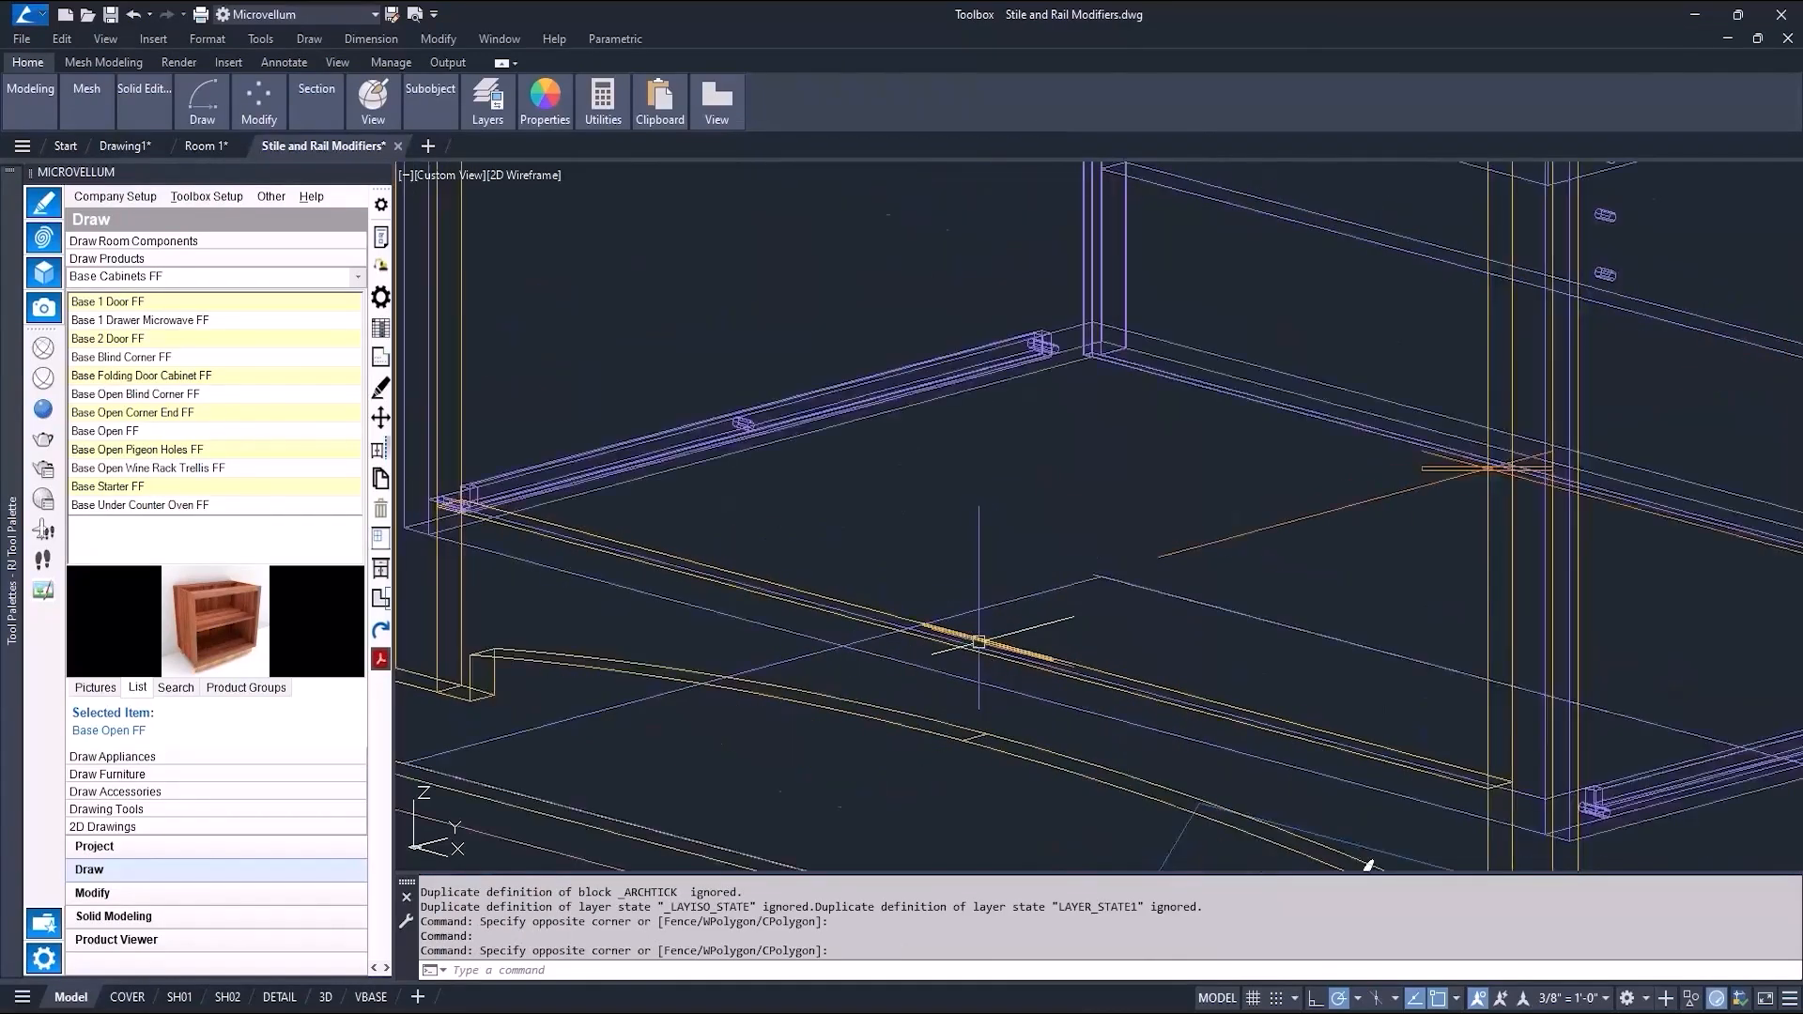
scroll(675, 484, down, 3)
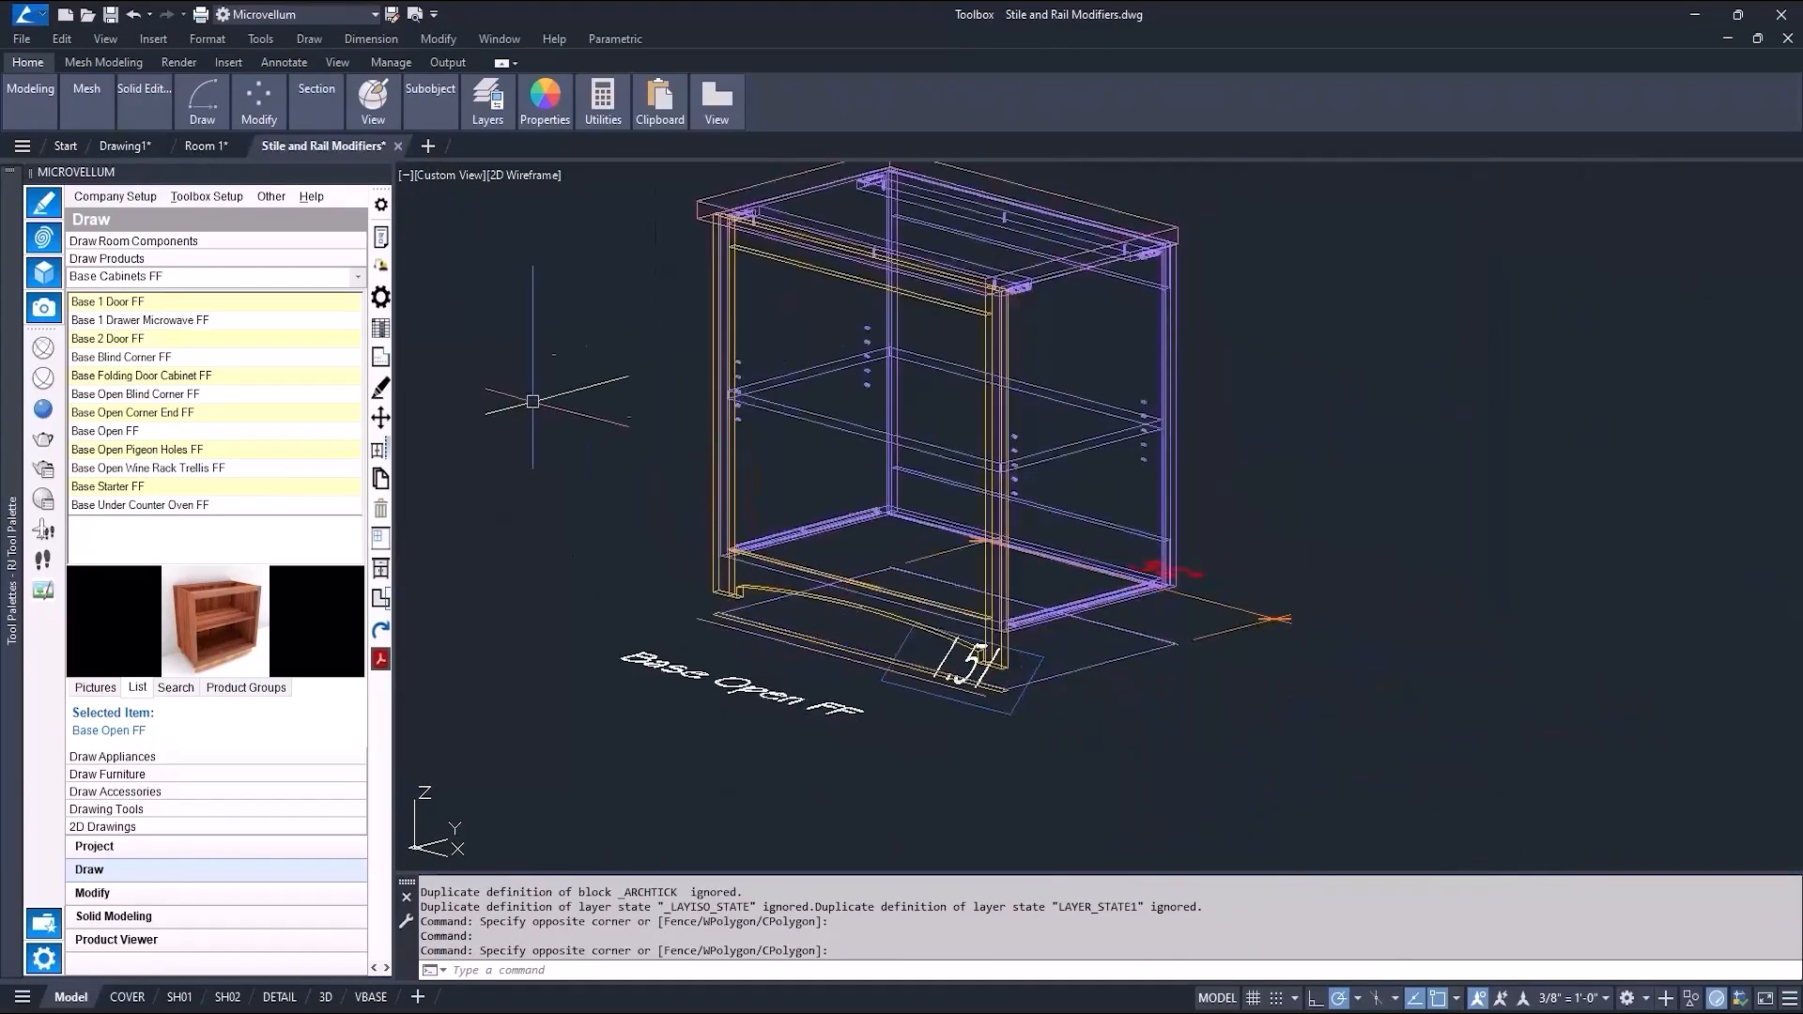
click(380, 296)
click(773, 582)
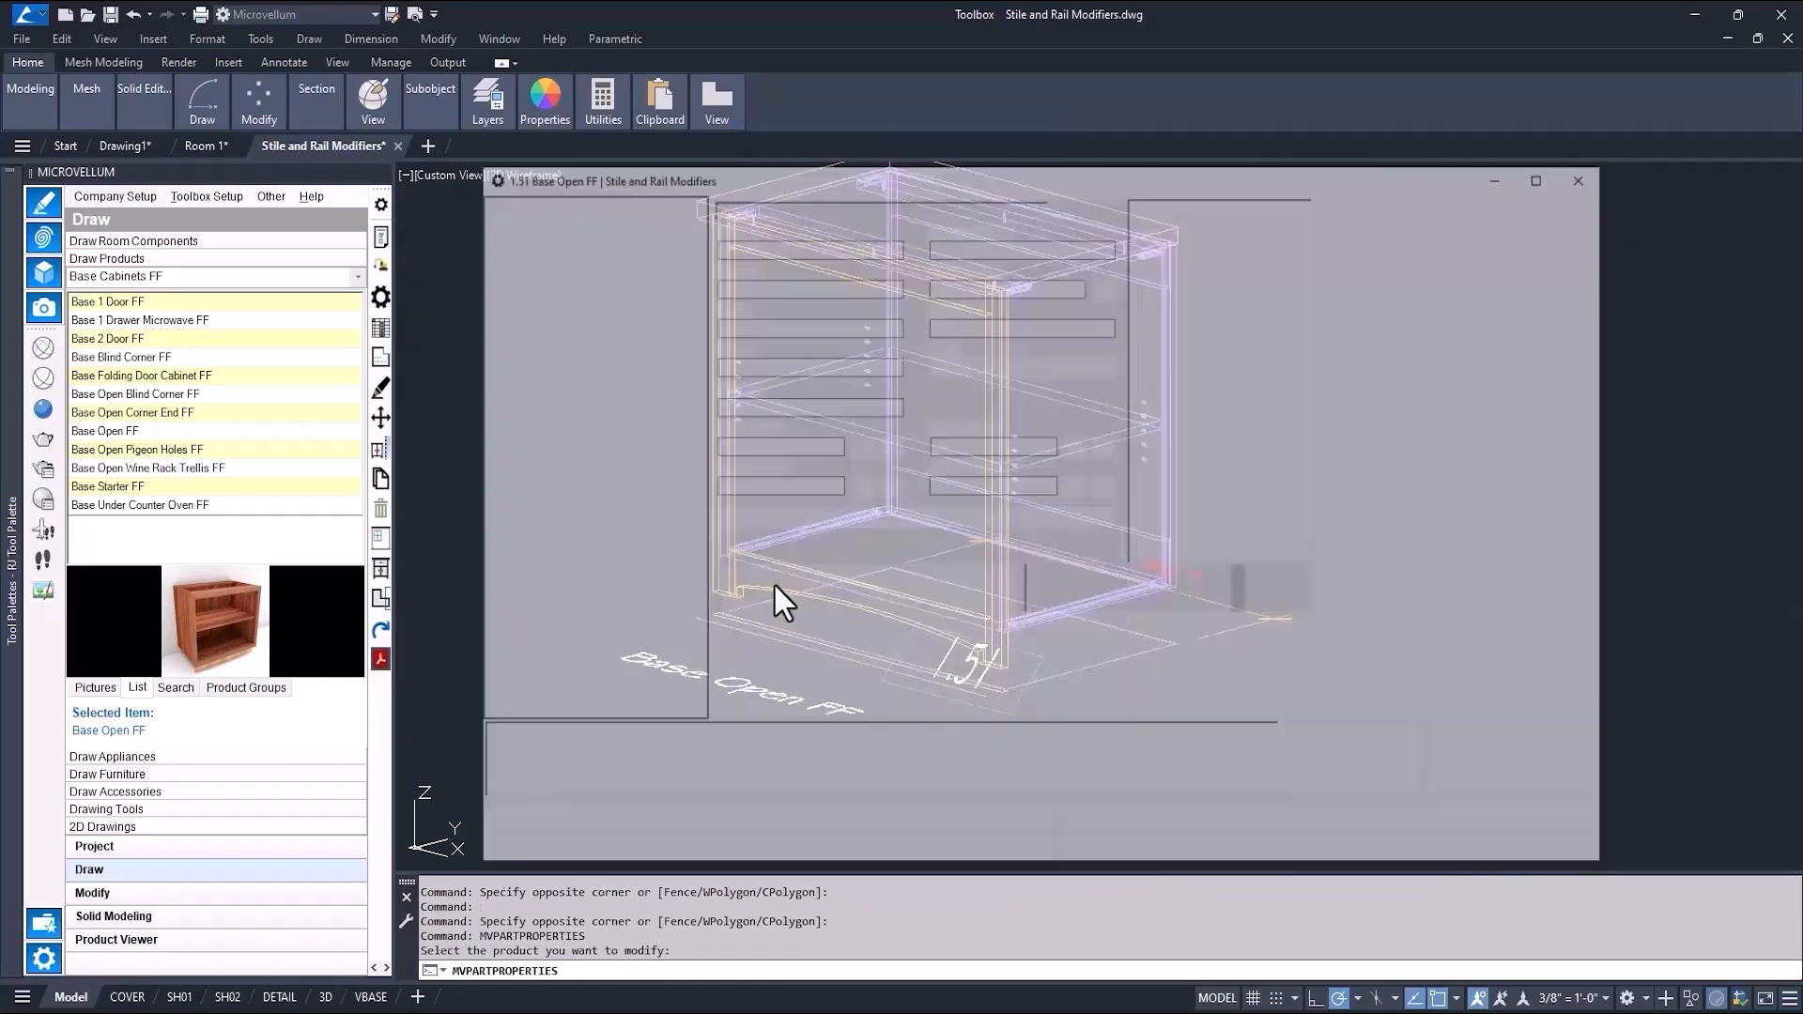
click(564, 264)
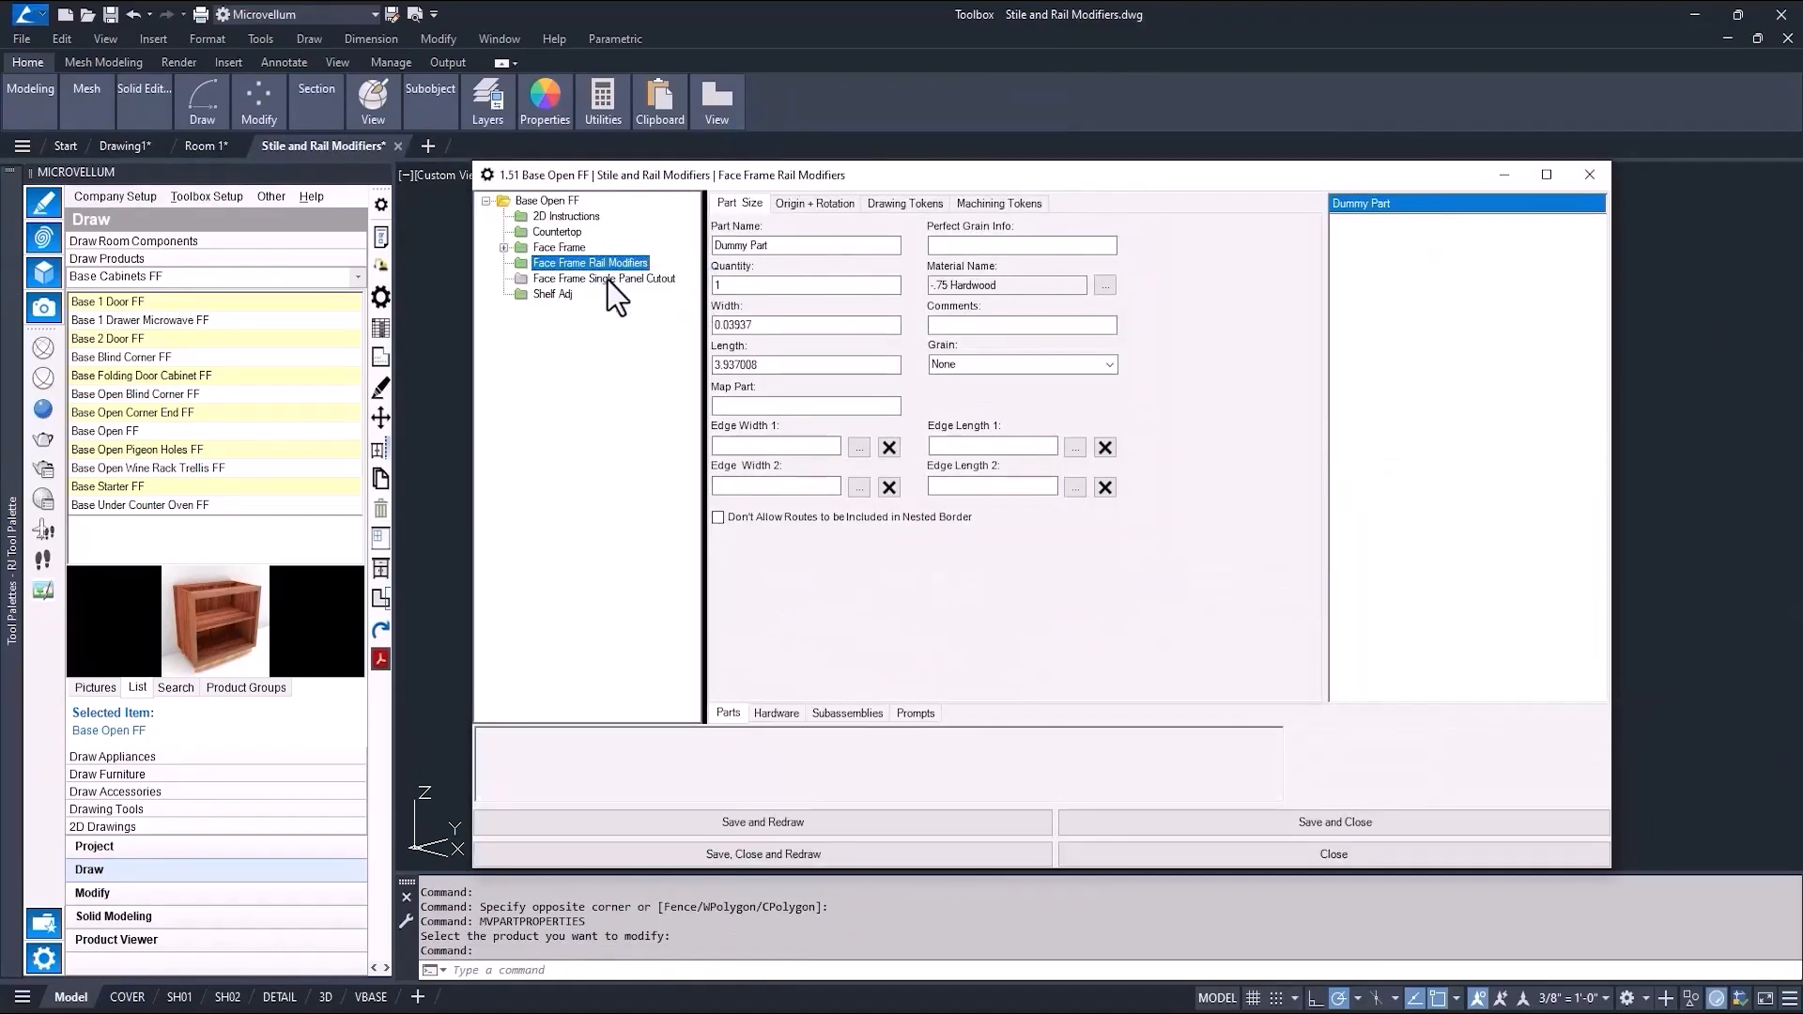
click(816, 250)
click(1030, 289)
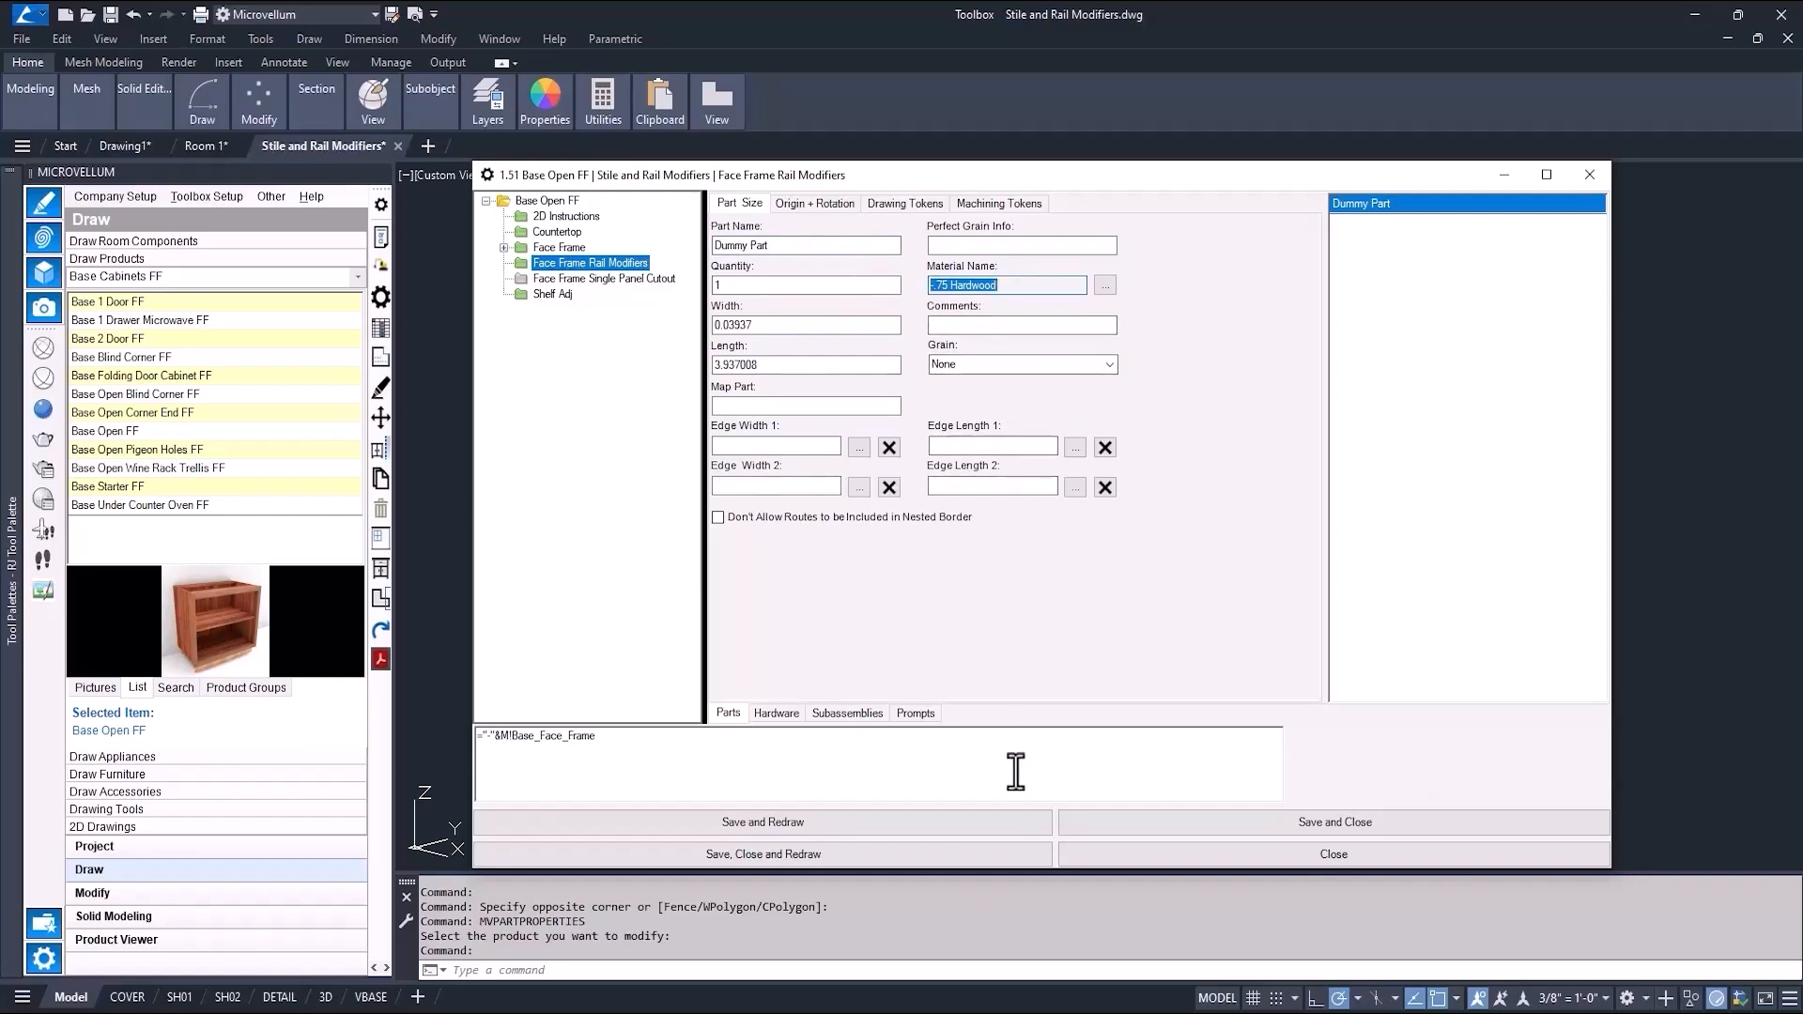
click(1158, 860)
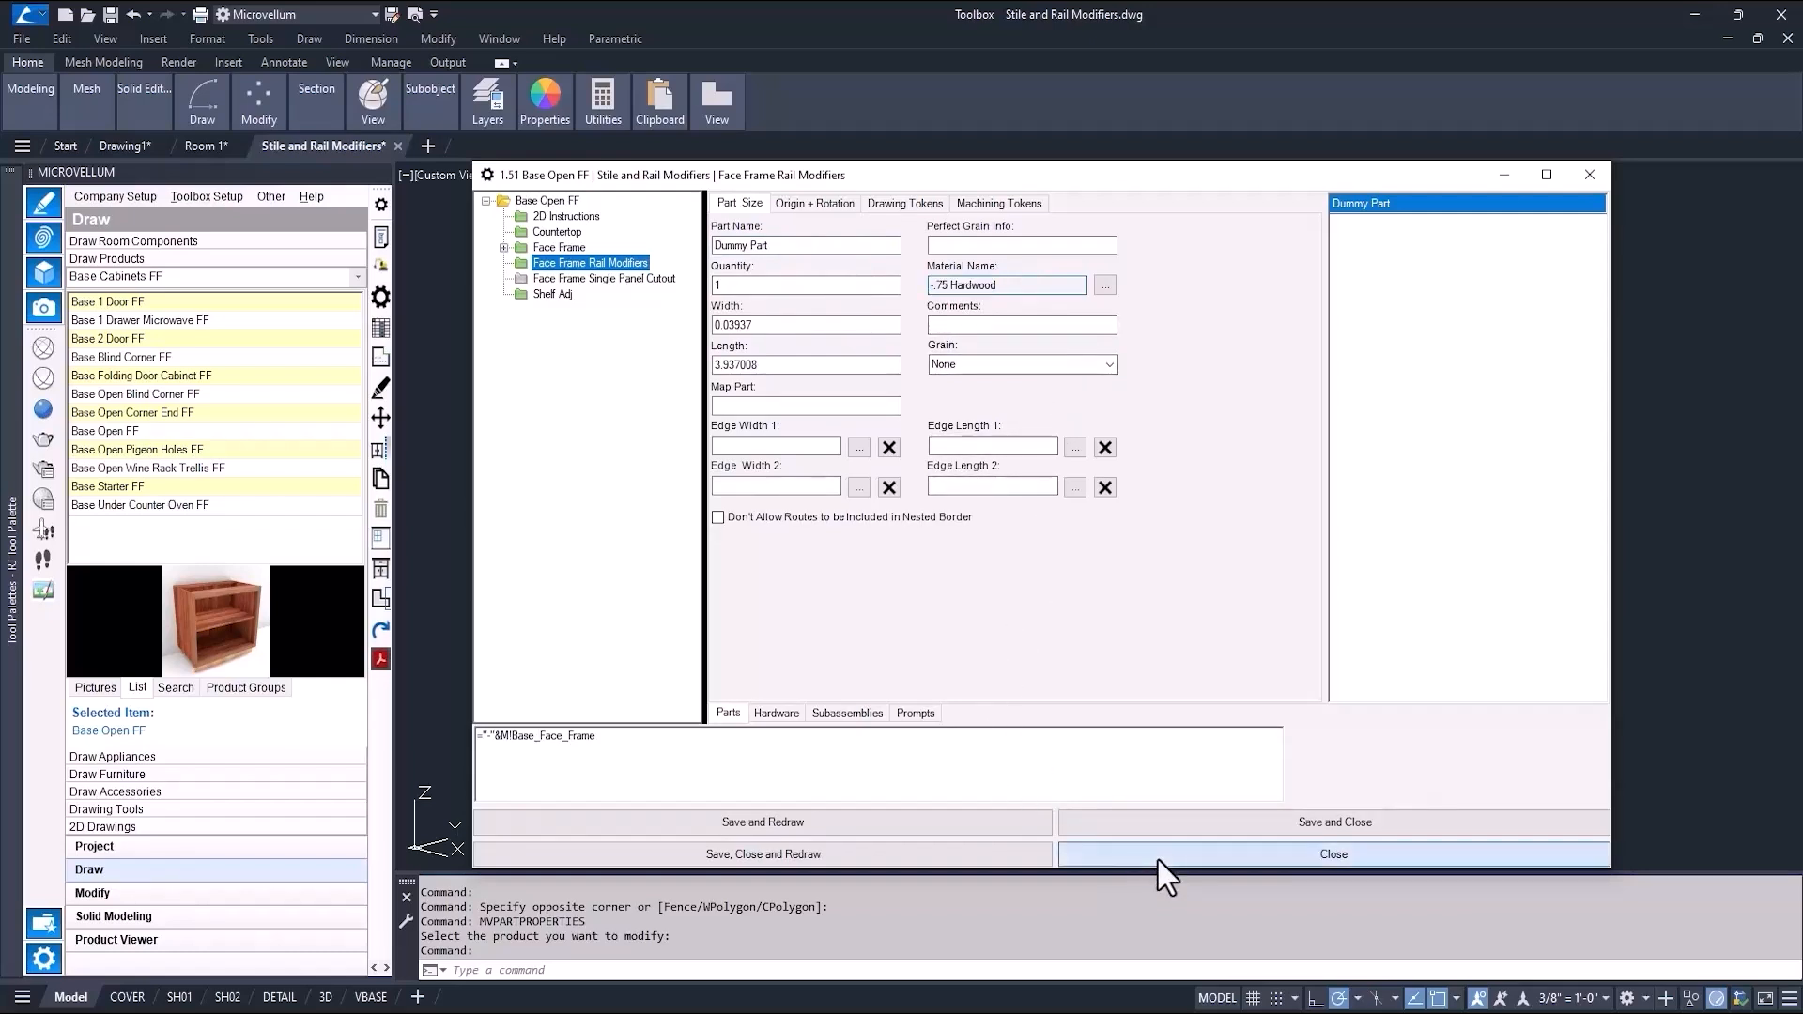
Step: In the rail modifier subassembly's prompts, set the cutout offsets from the left and right stiles to 2 and the arch height to 2
click(381, 267)
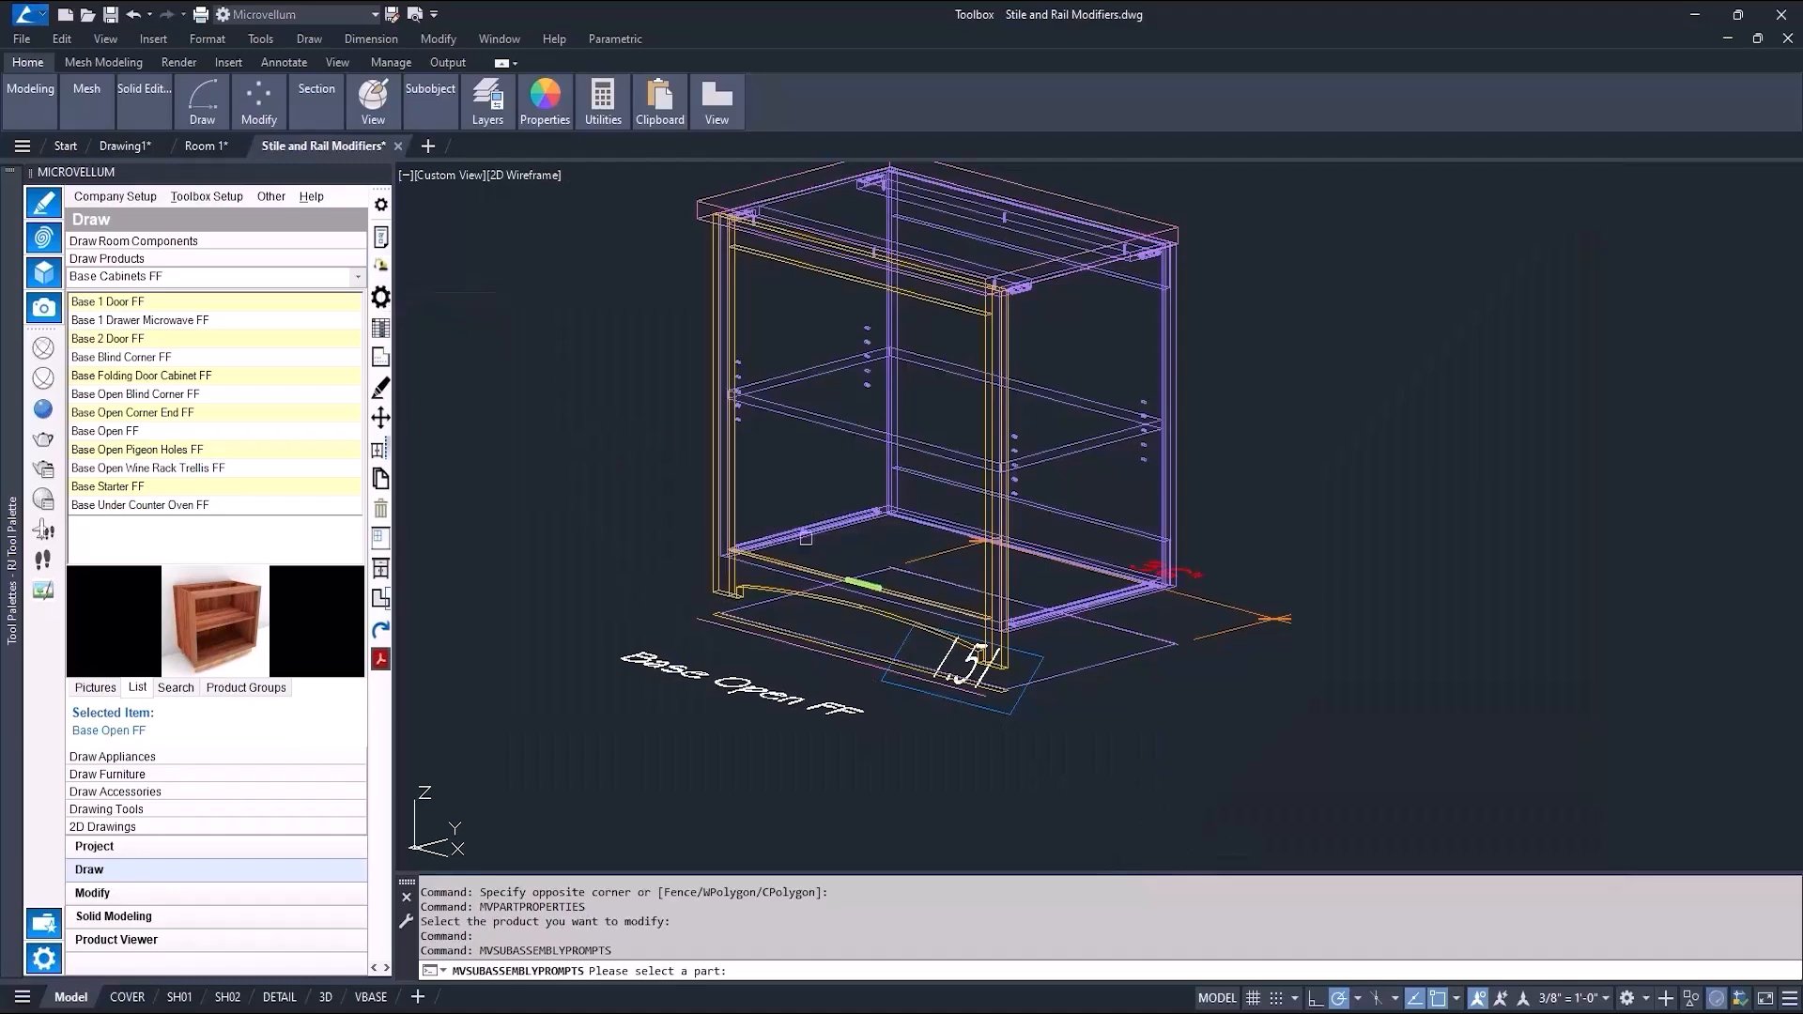
click(863, 584)
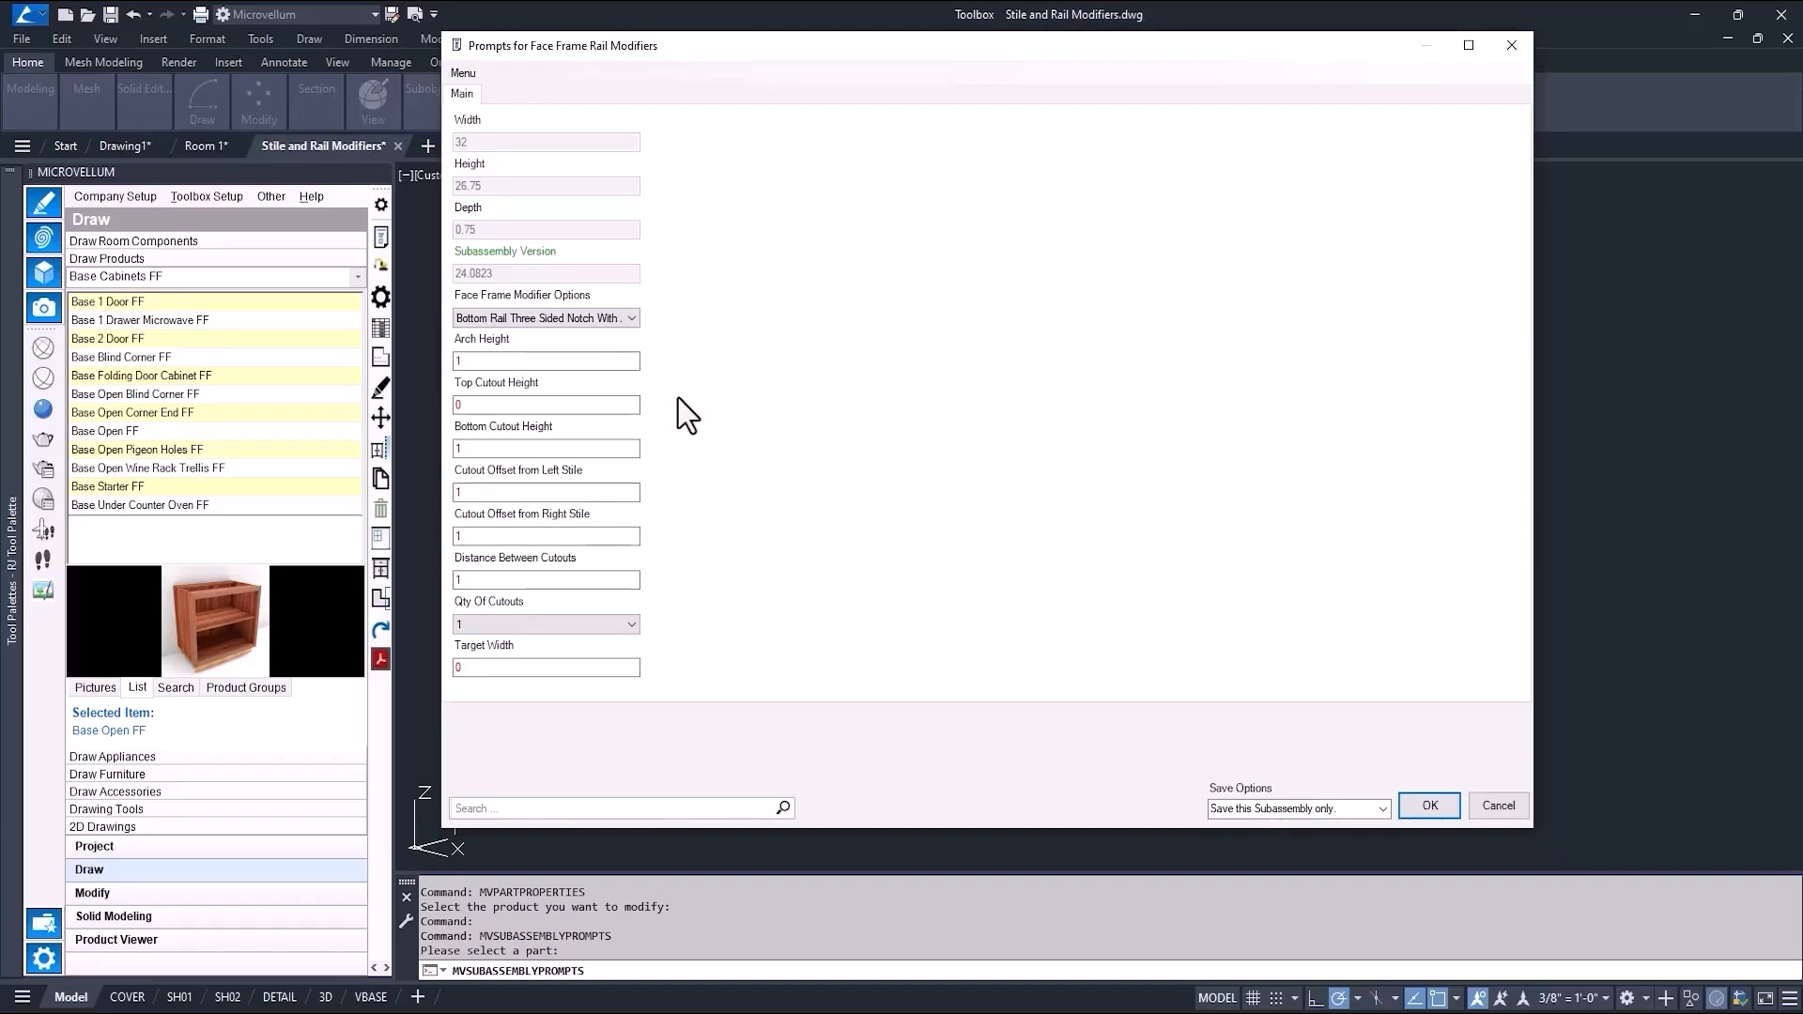
double_click(490, 491)
text(2)
double_click(492, 535)
text(2)
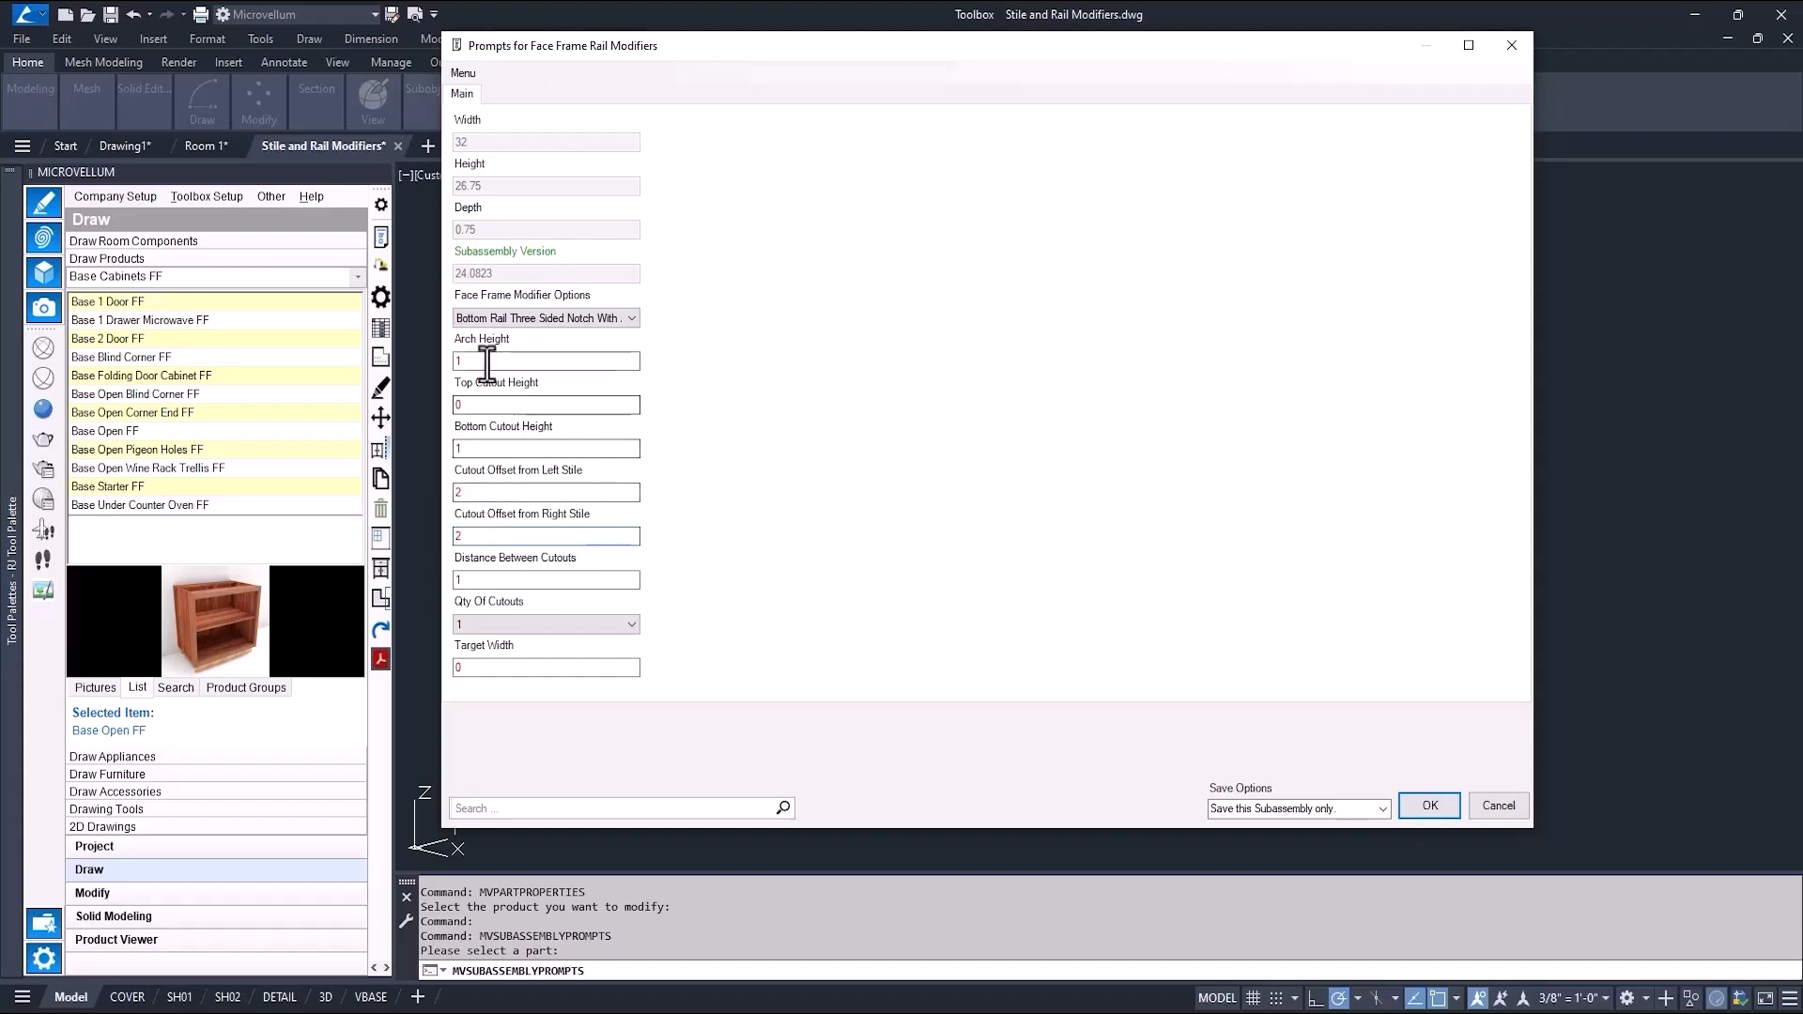
double_click(486, 360)
text(2)
click(1413, 808)
click(1063, 567)
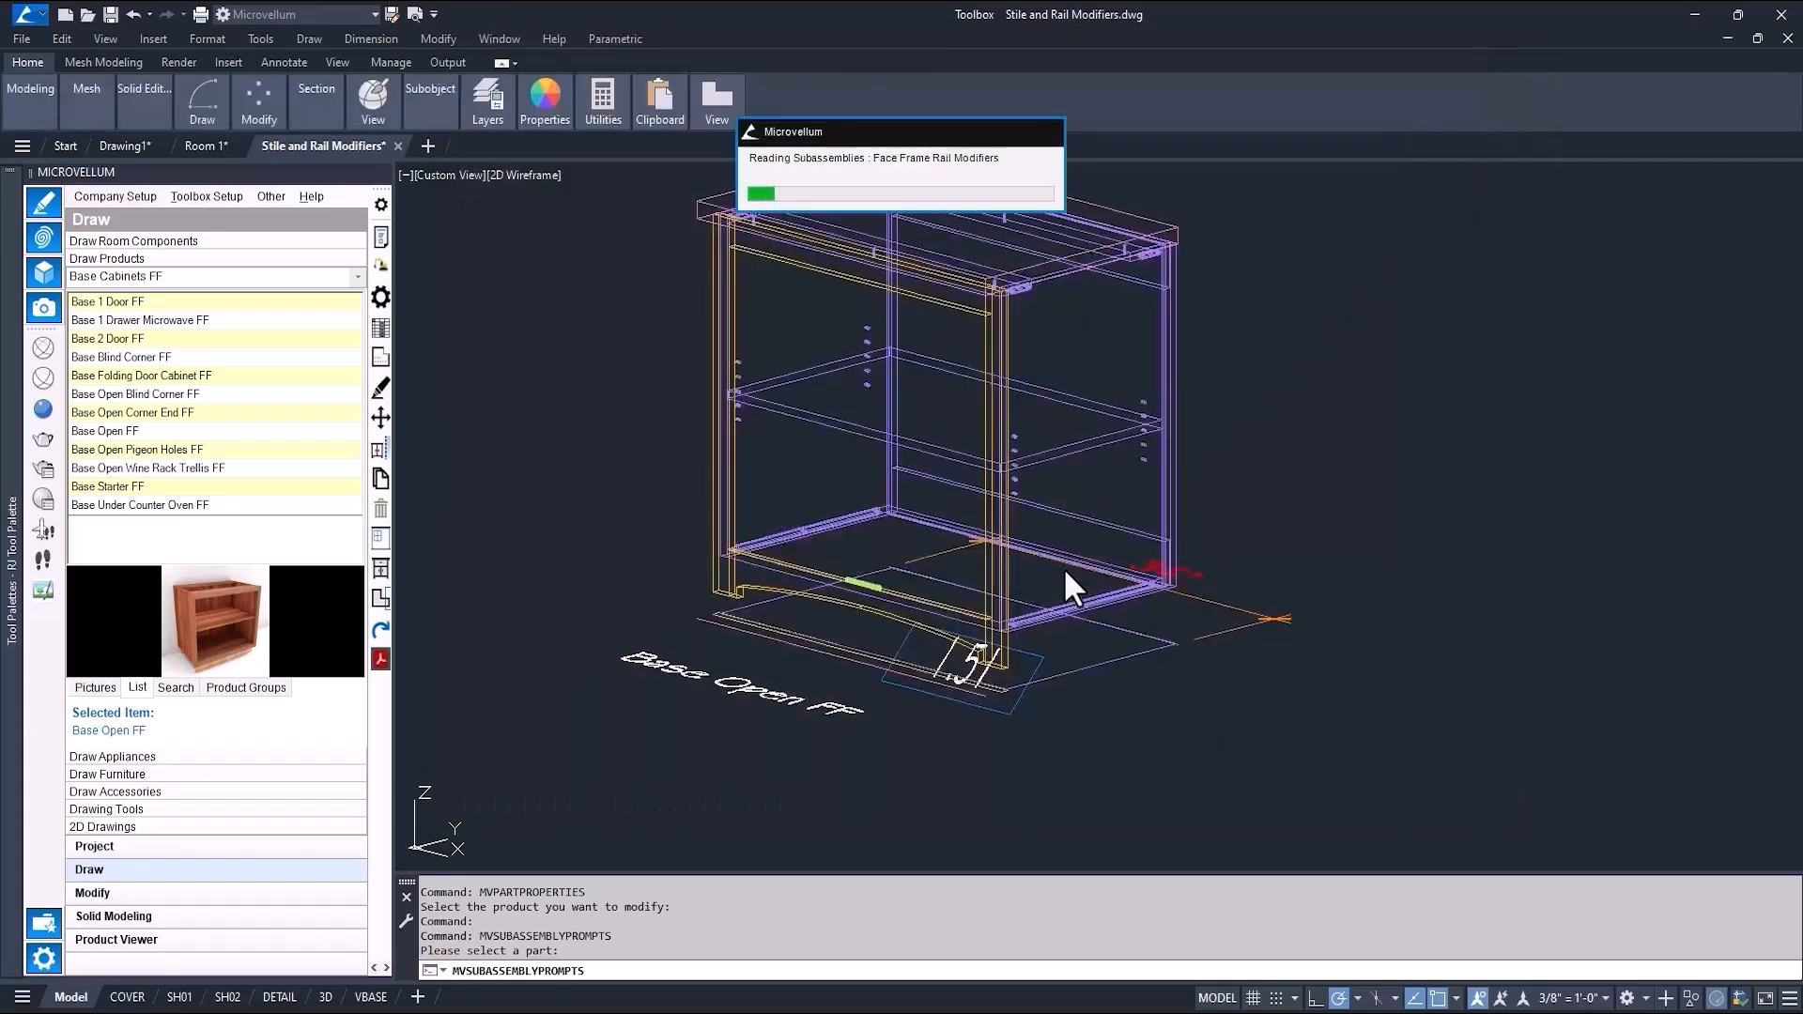
Step: Measure the distance from the bottom rail arch's midpoint to the upper corner of the left notch
scroll(800, 628, up, 4)
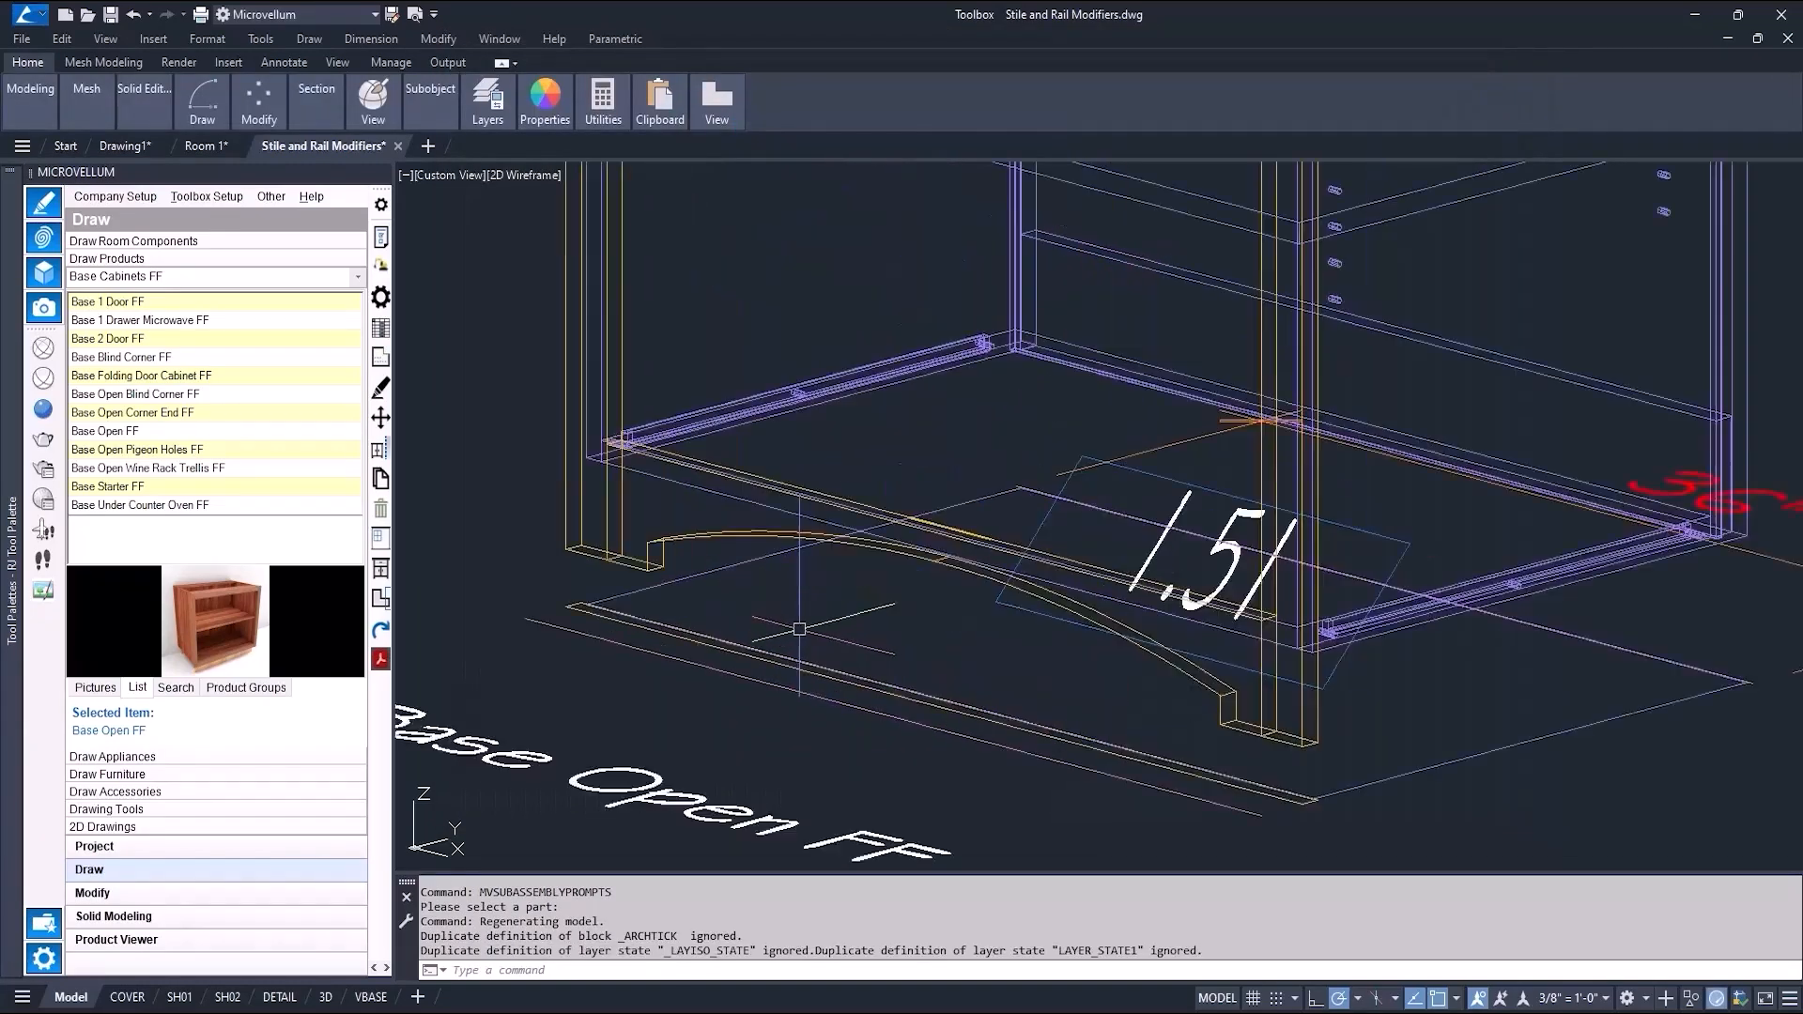
scroll(799, 629, up, 2)
text(DI)
key(Return)
key(Escape)
key(Return)
click(1014, 517)
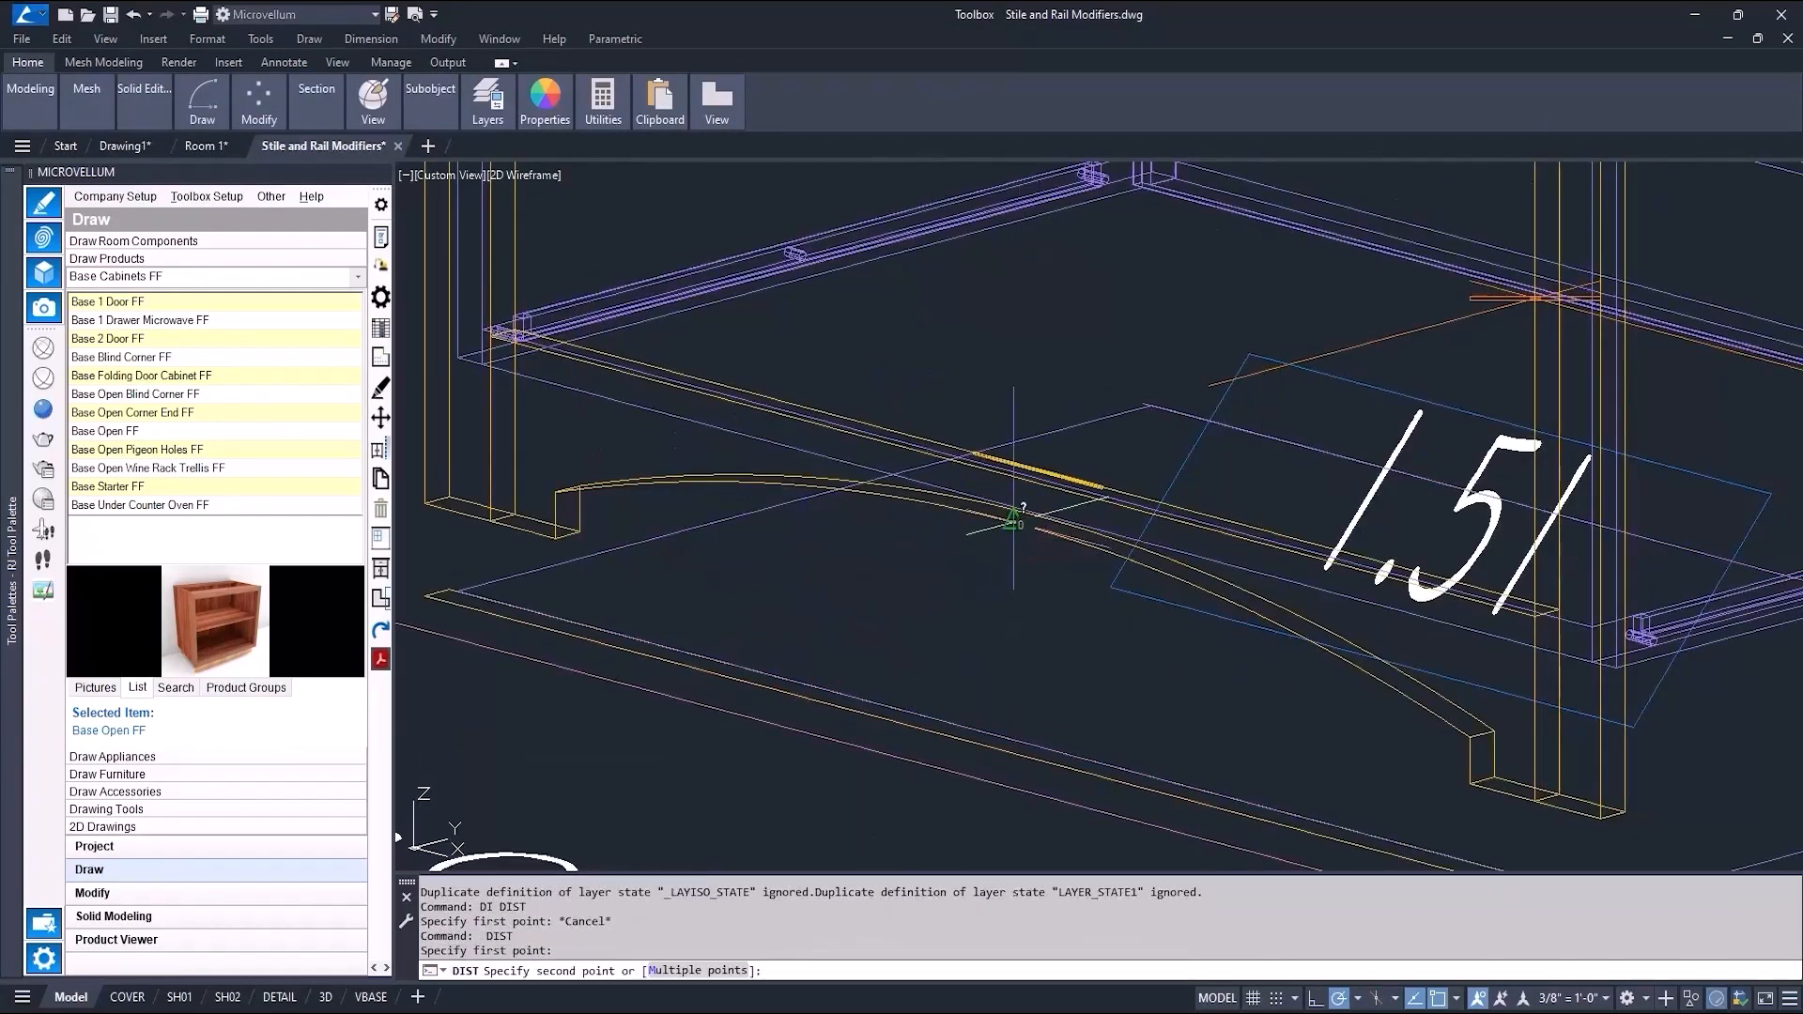
click(558, 491)
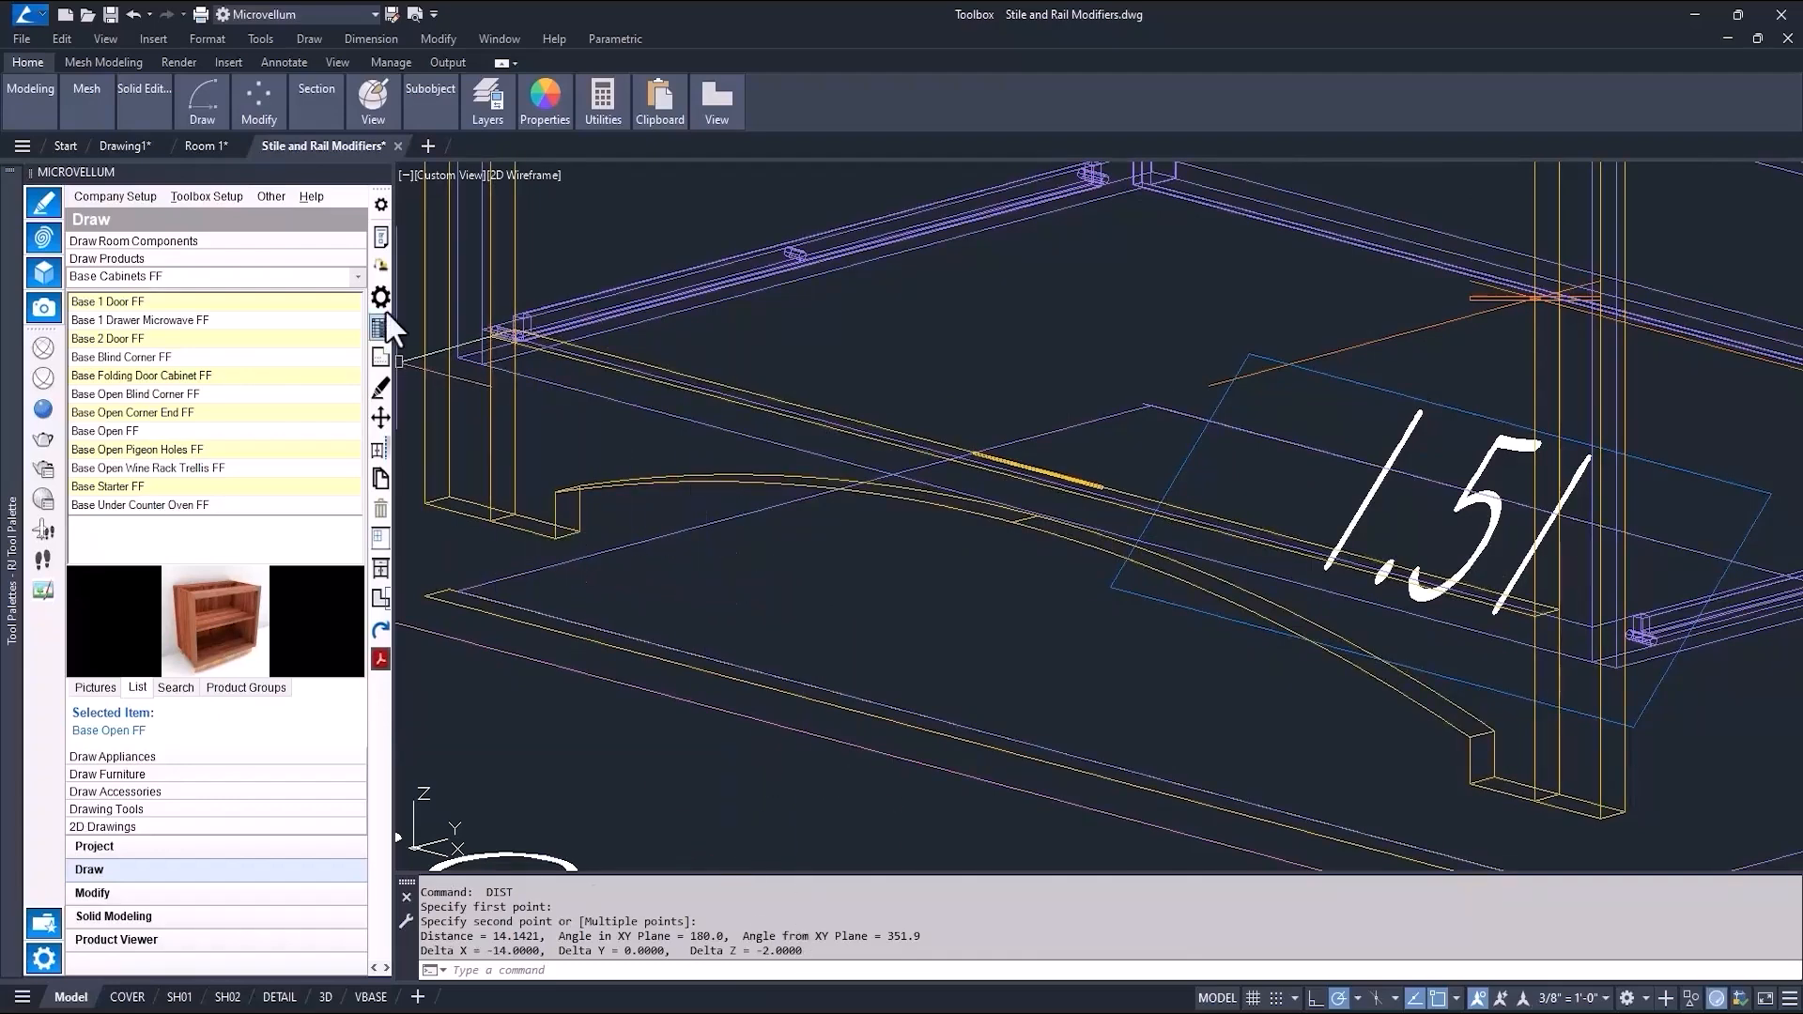
Step: Set the rail modifier subassembly's arch height to 1 and bottom cutout height to 2, and save the changes
click(382, 266)
click(996, 461)
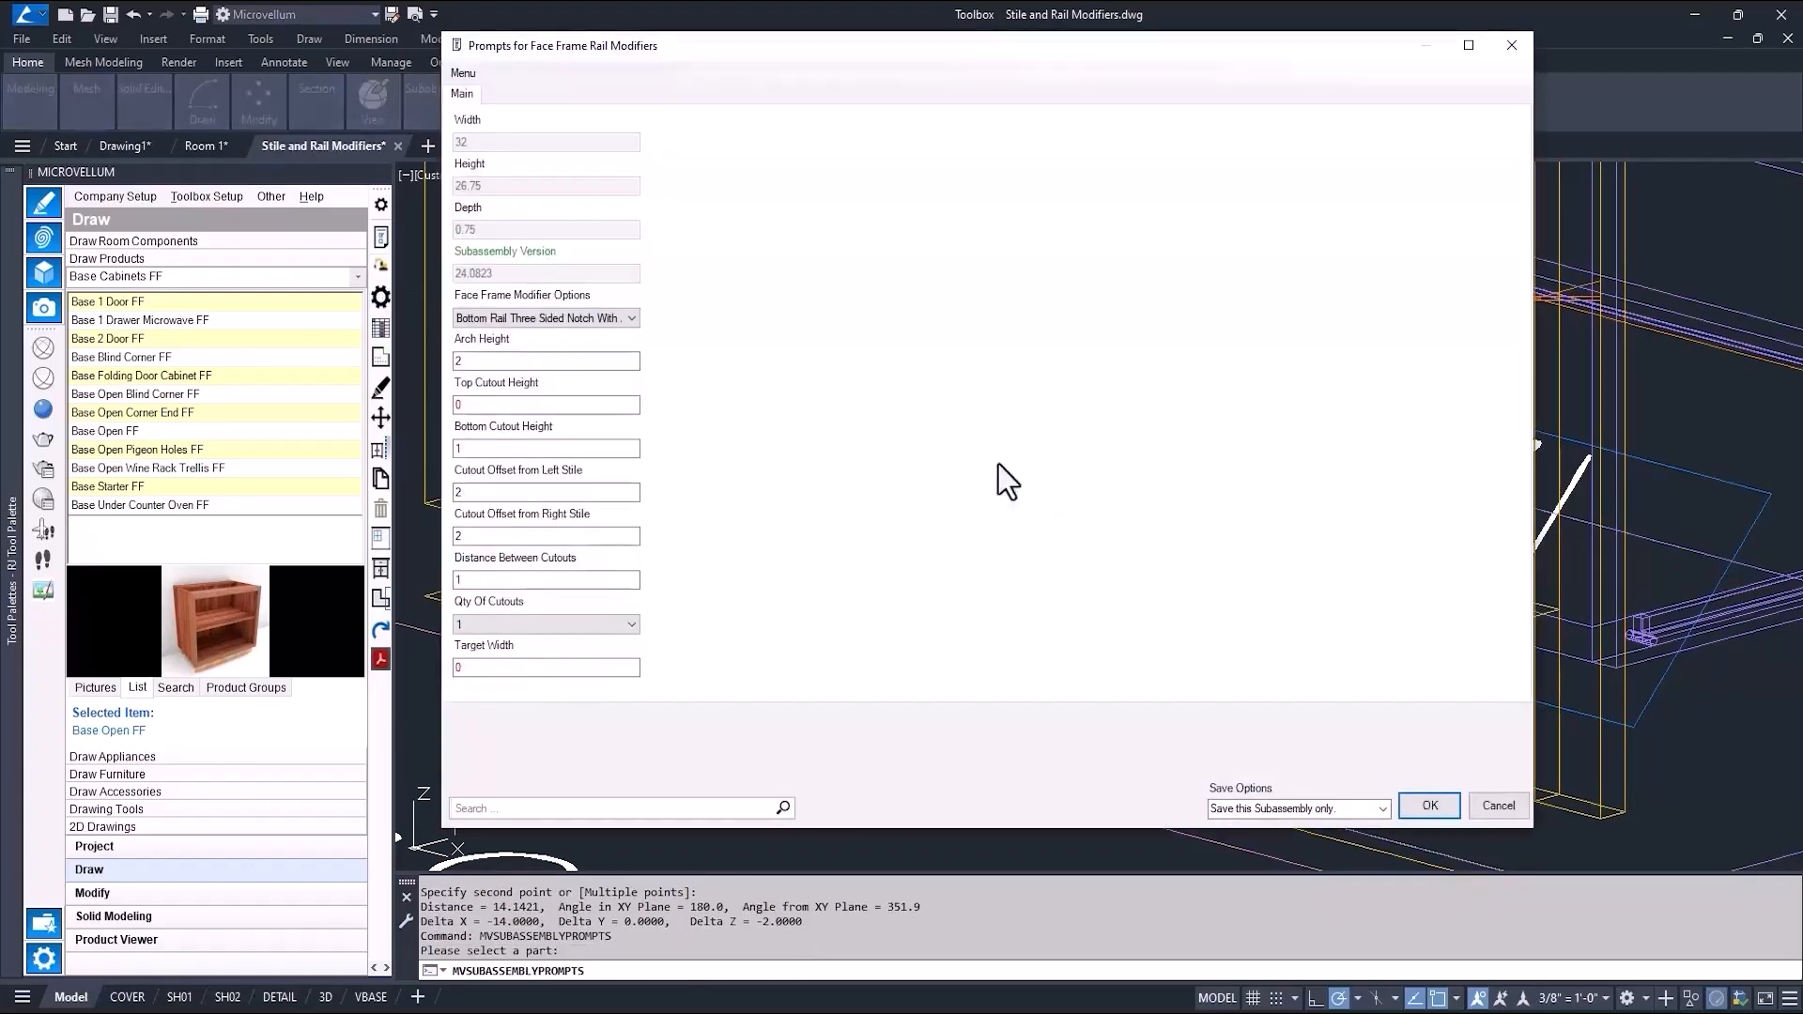
double_click(474, 360)
text(1)
double_click(488, 449)
text(2)
click(1428, 805)
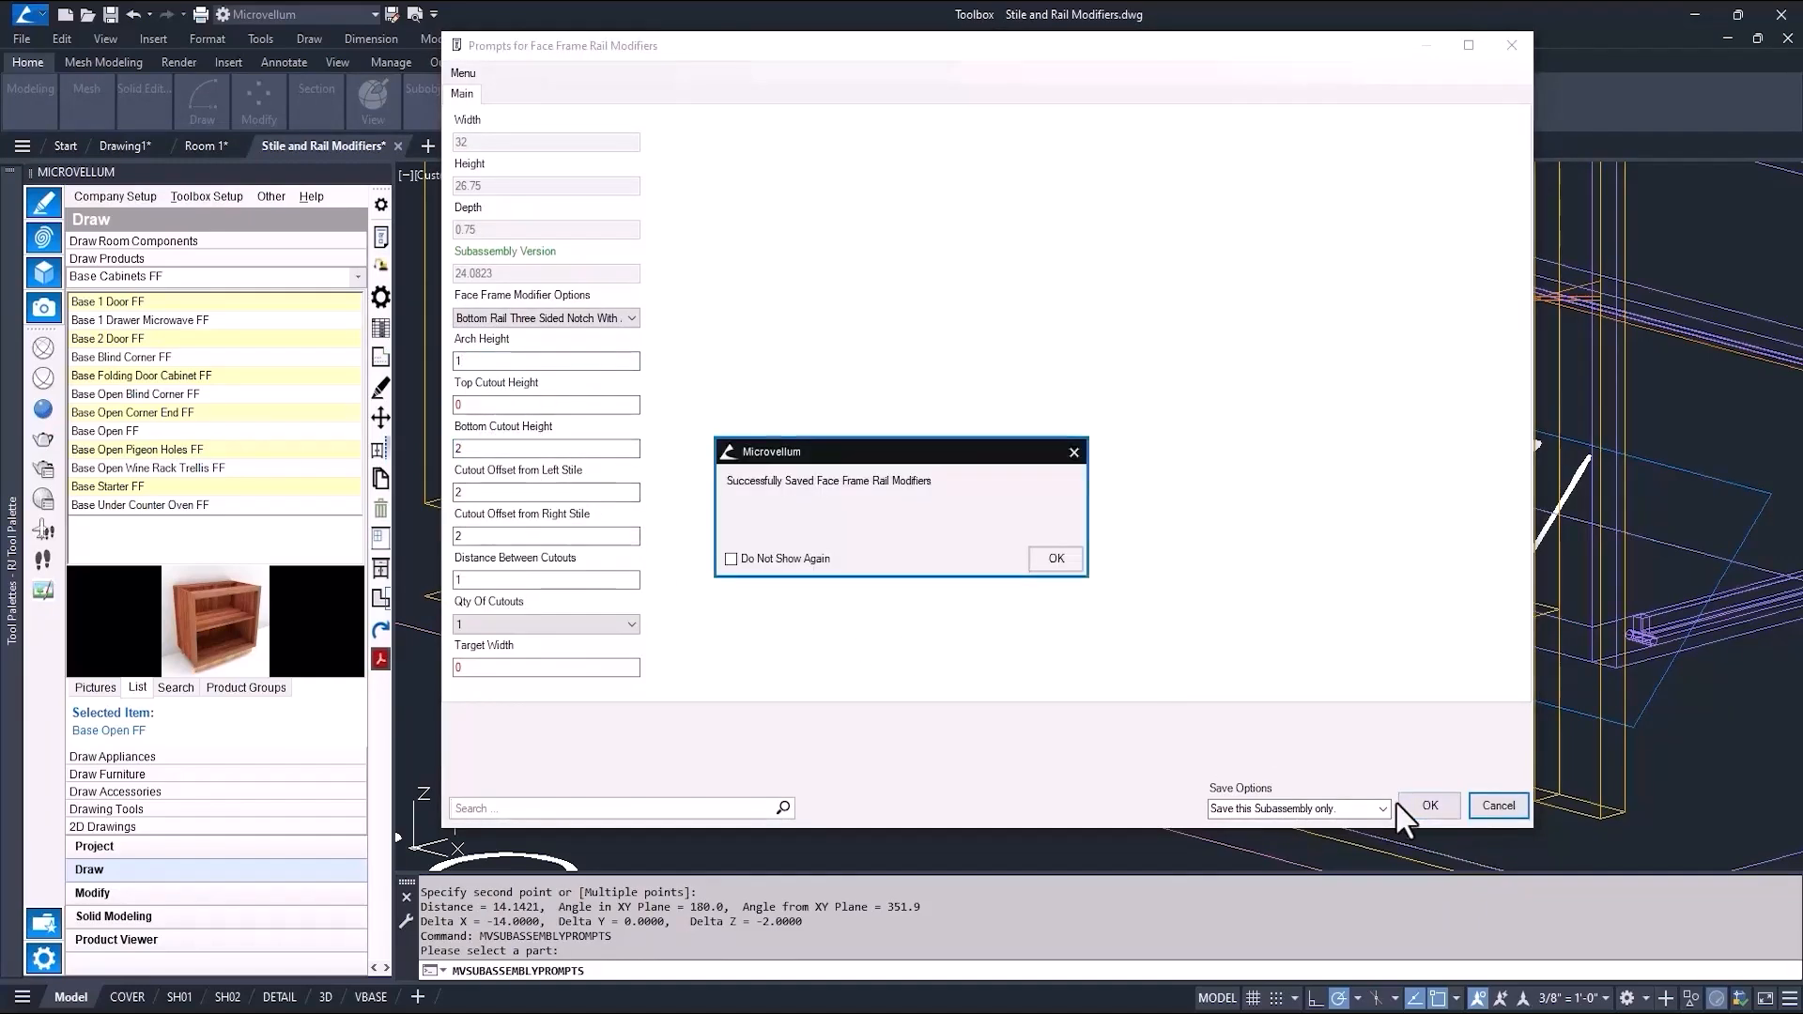
click(1056, 559)
Step: Measure from the arch's midpoint to the left notch's upper corner, and measure the height of that notch
key(Return)
click(1013, 521)
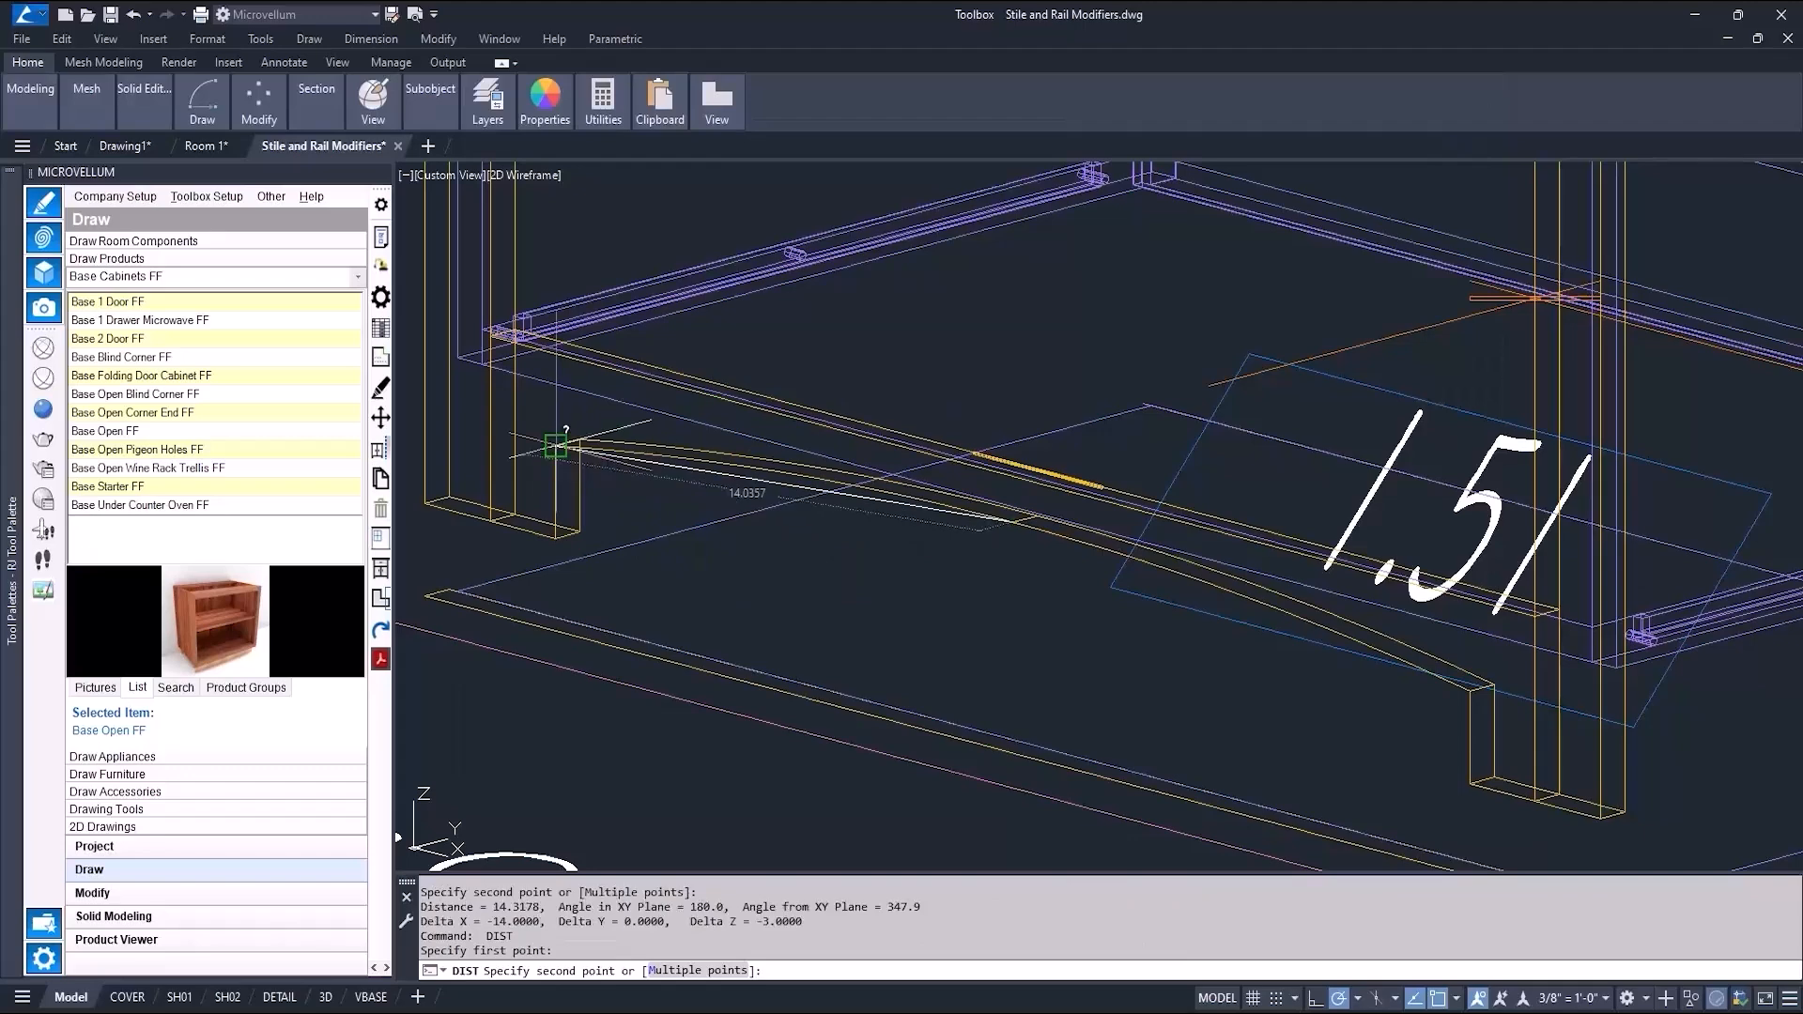
click(556, 445)
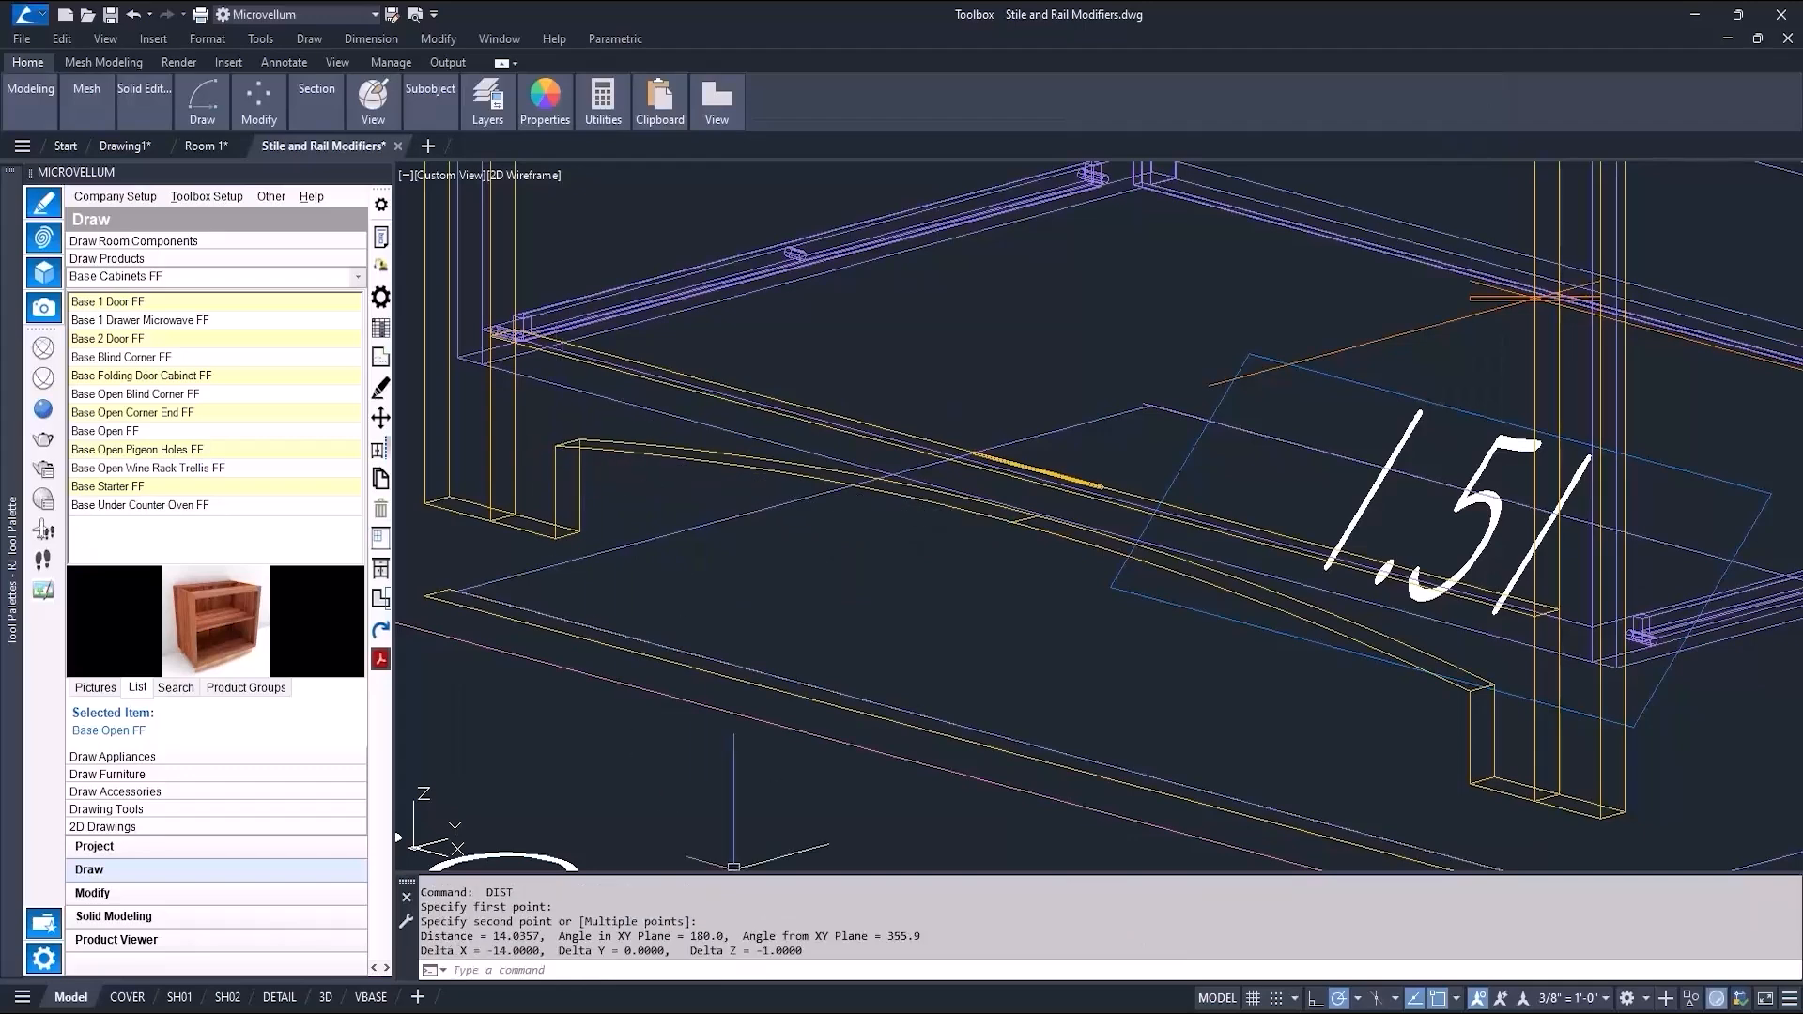
key(Return)
click(556, 445)
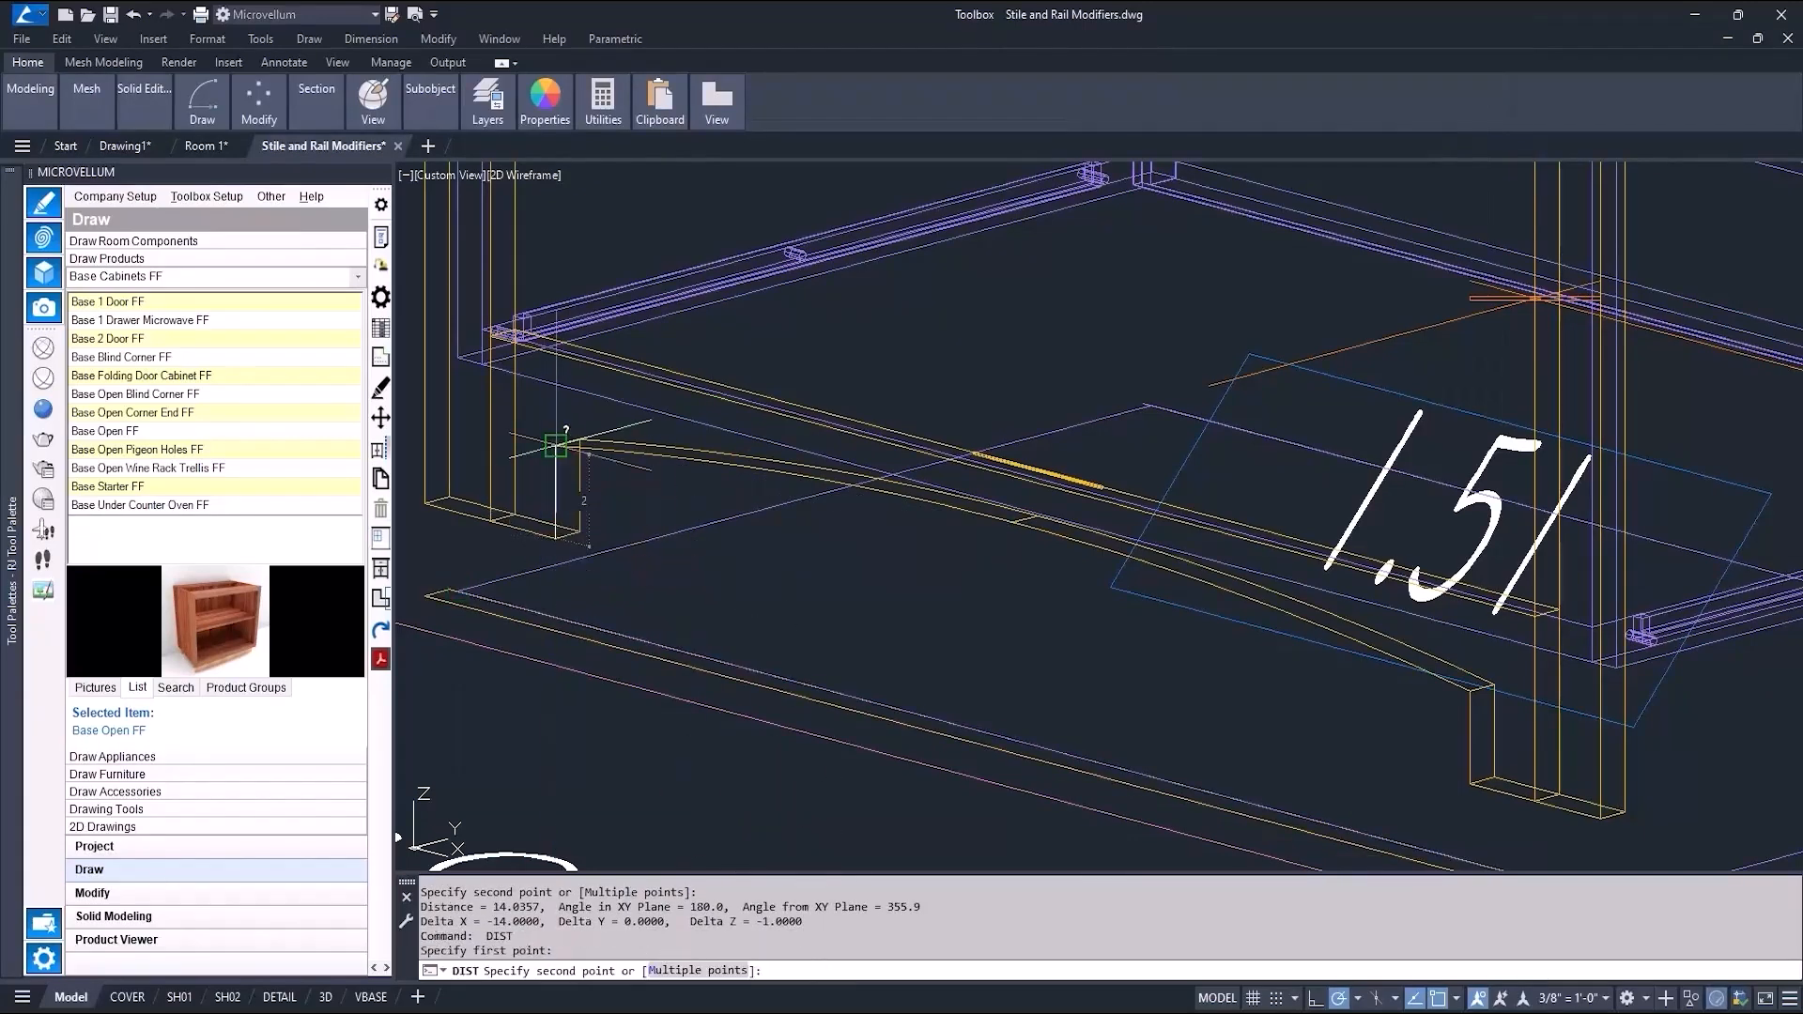
click(556, 445)
key(Escape)
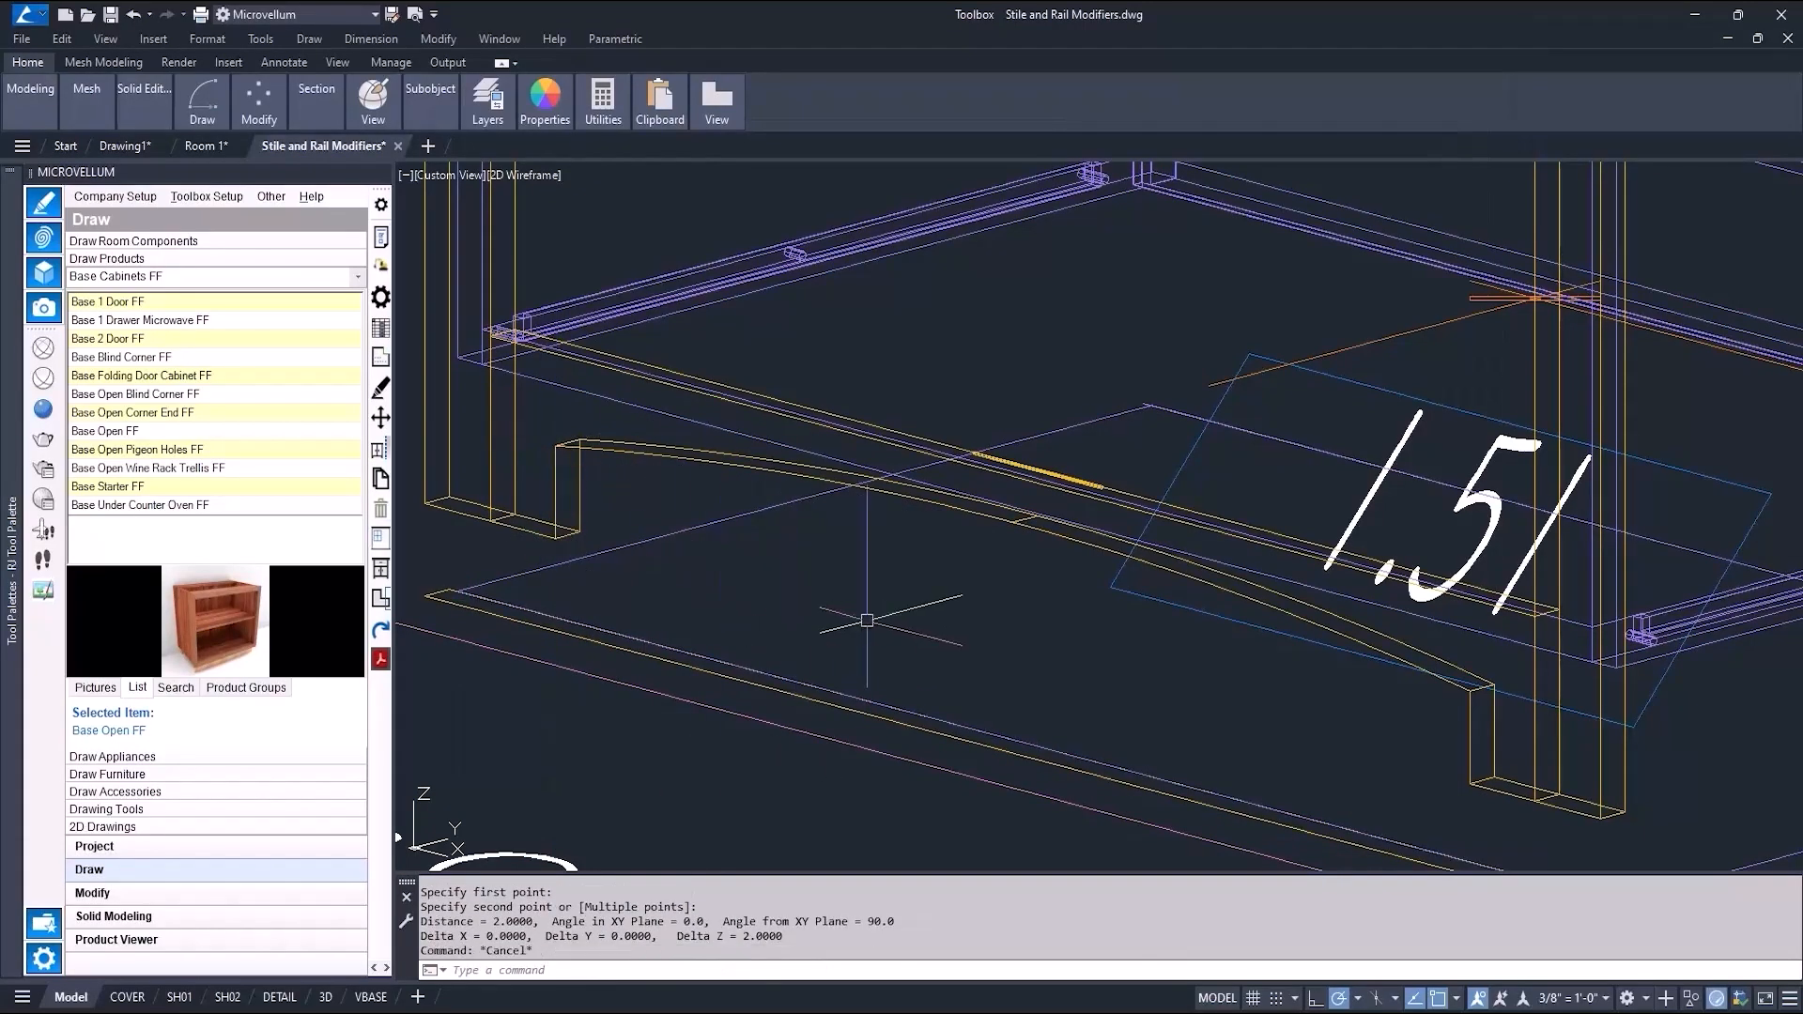
Step: Set the rail modifier subassembly's bottom cutout height to 1 and save the change
click(380, 298)
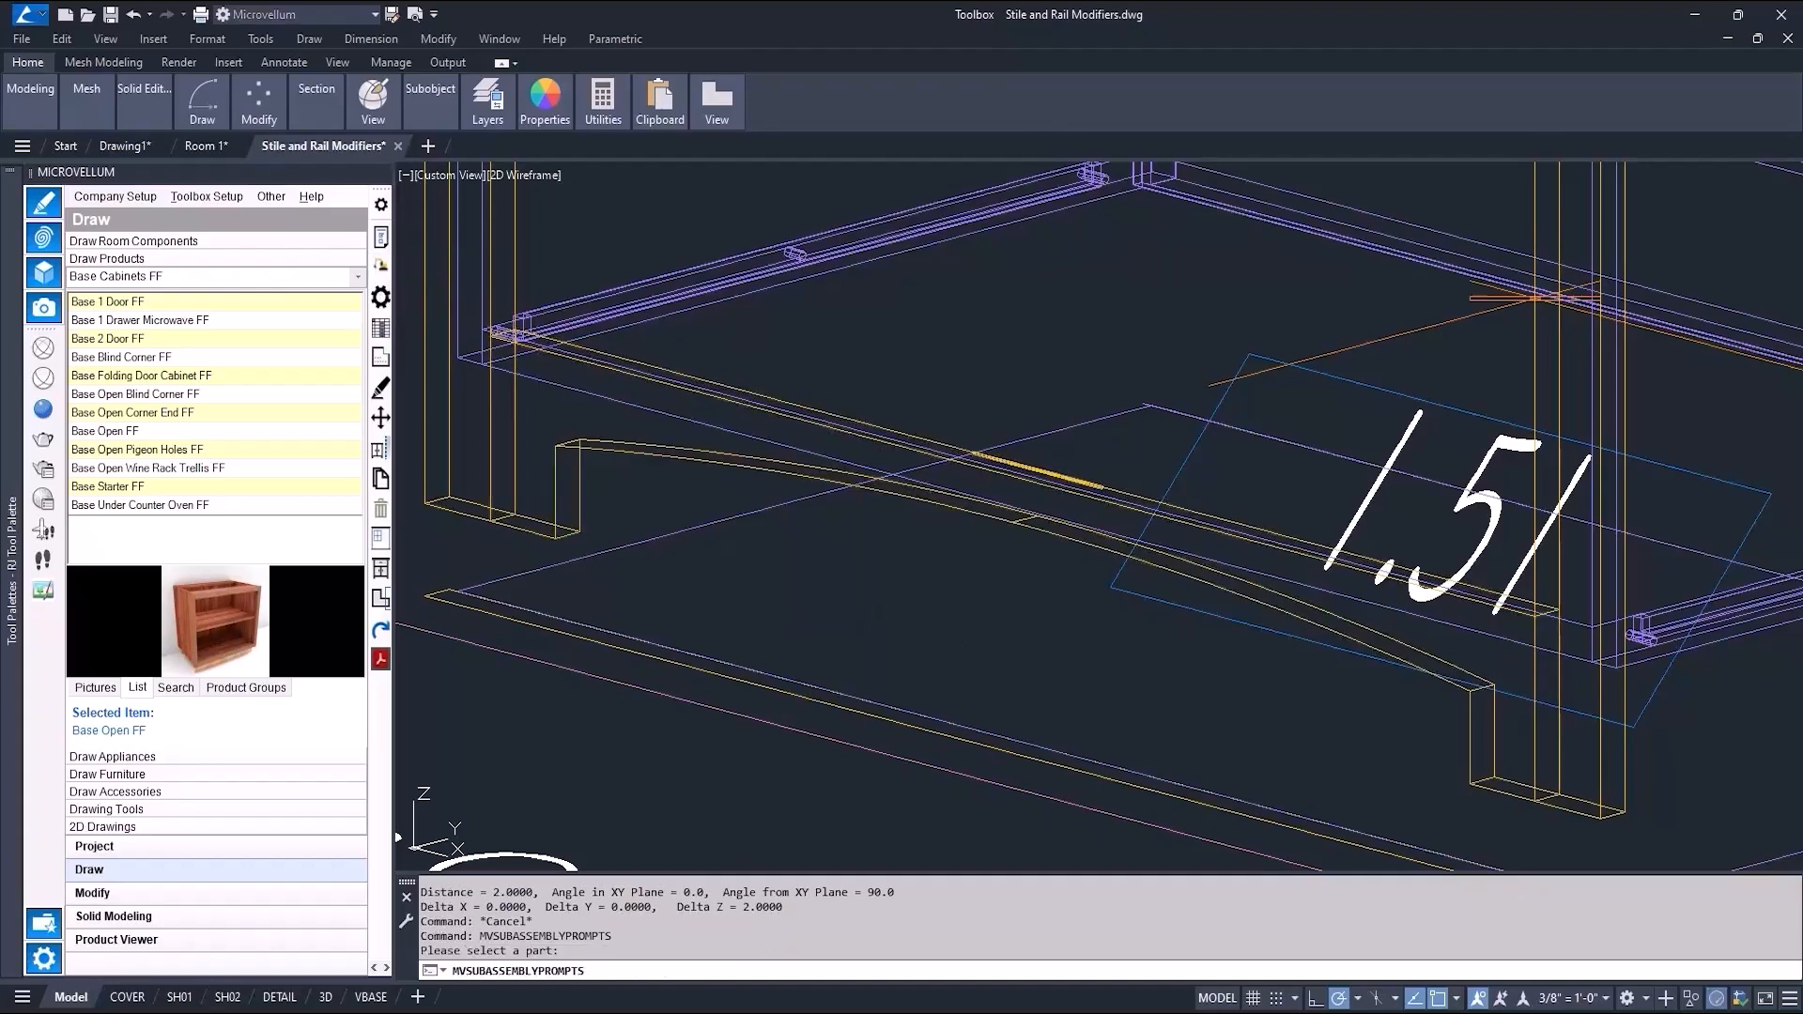
click(1038, 478)
double_click(517, 451)
text(1)
click(1428, 805)
click(1062, 559)
scroll(818, 606, down, 7)
middle_drag(809, 669, 906, 801)
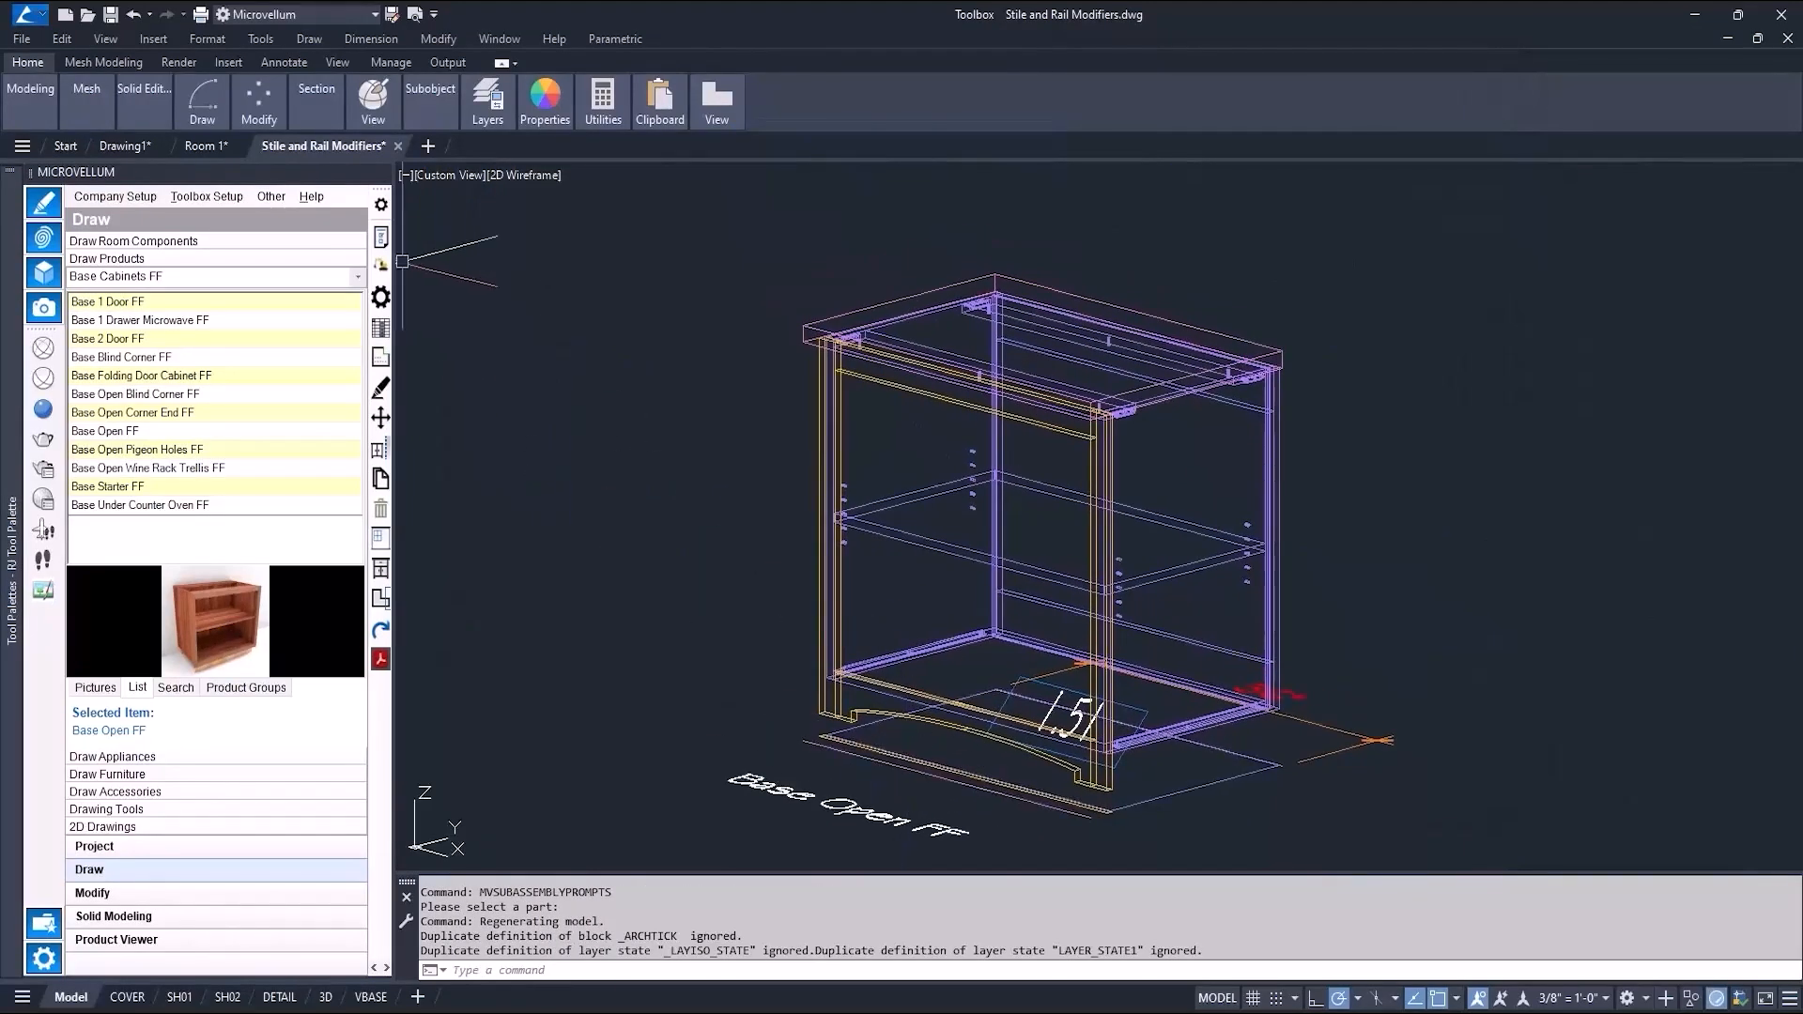
Step: Set the Base Open FF cabinet's face frame rail modifier to Top Rail Scallop and apply the change
click(380, 238)
click(1051, 435)
click(869, 92)
click(615, 187)
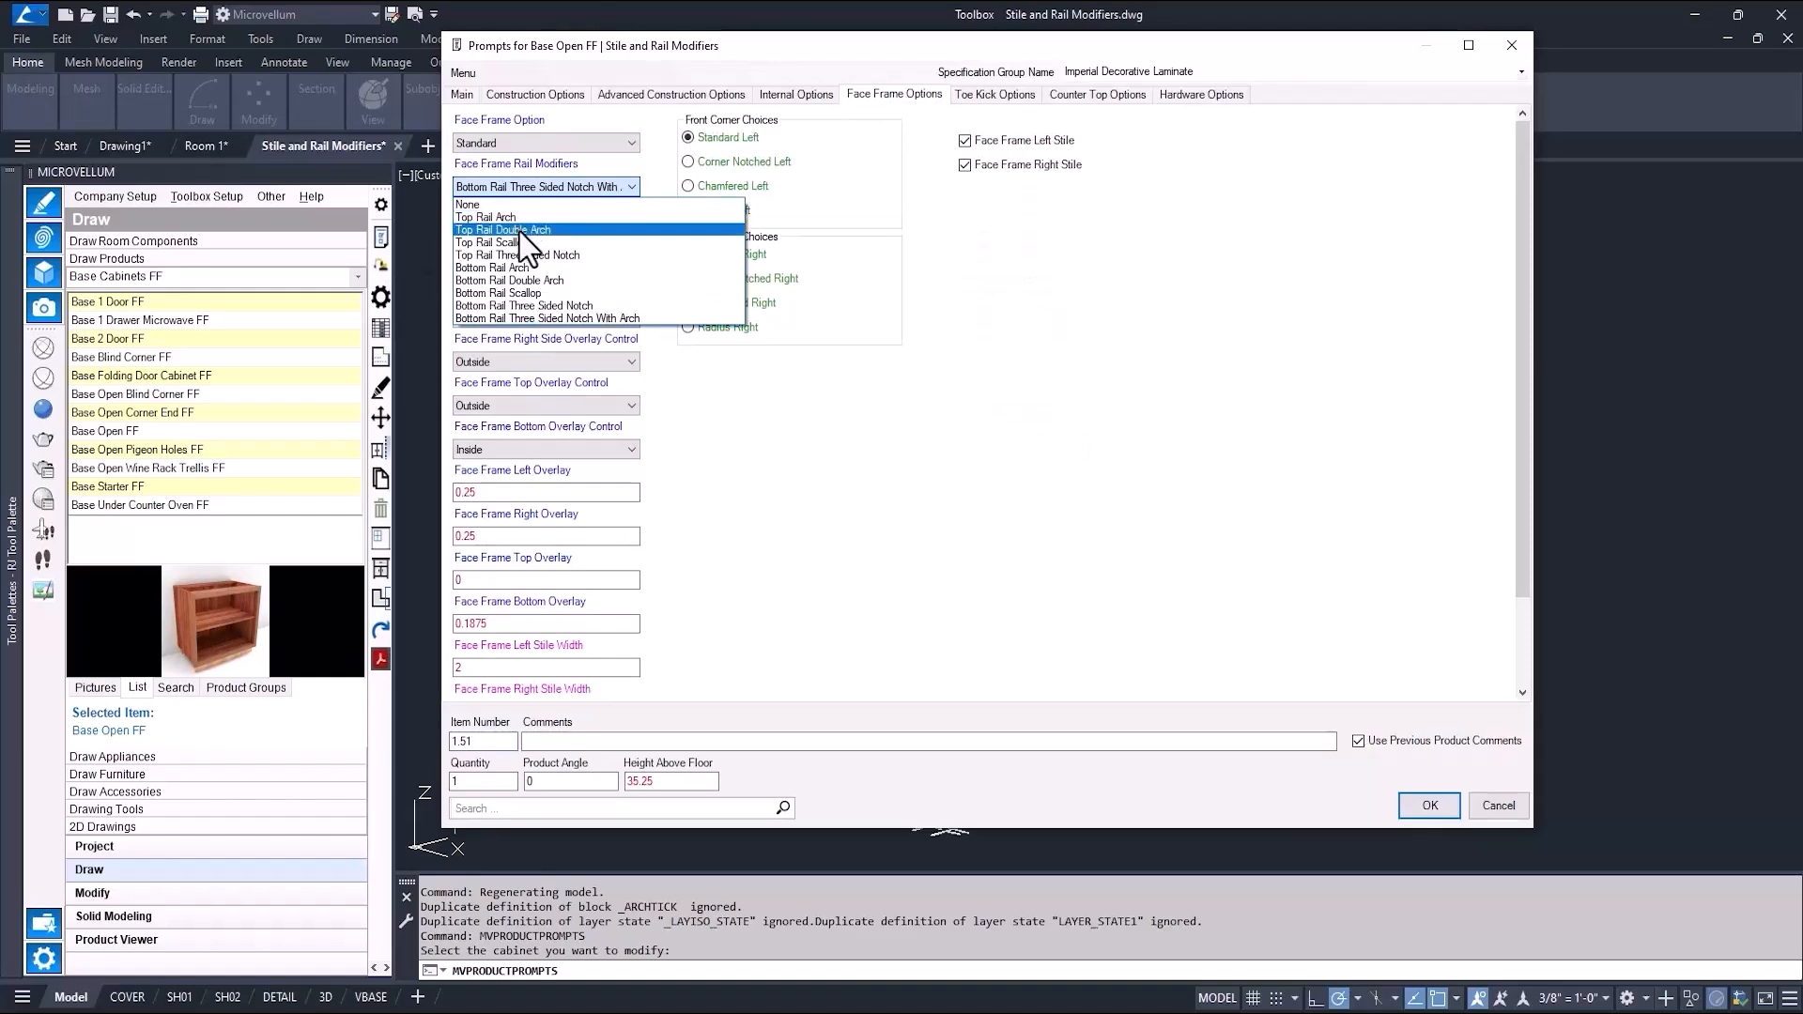
click(543, 242)
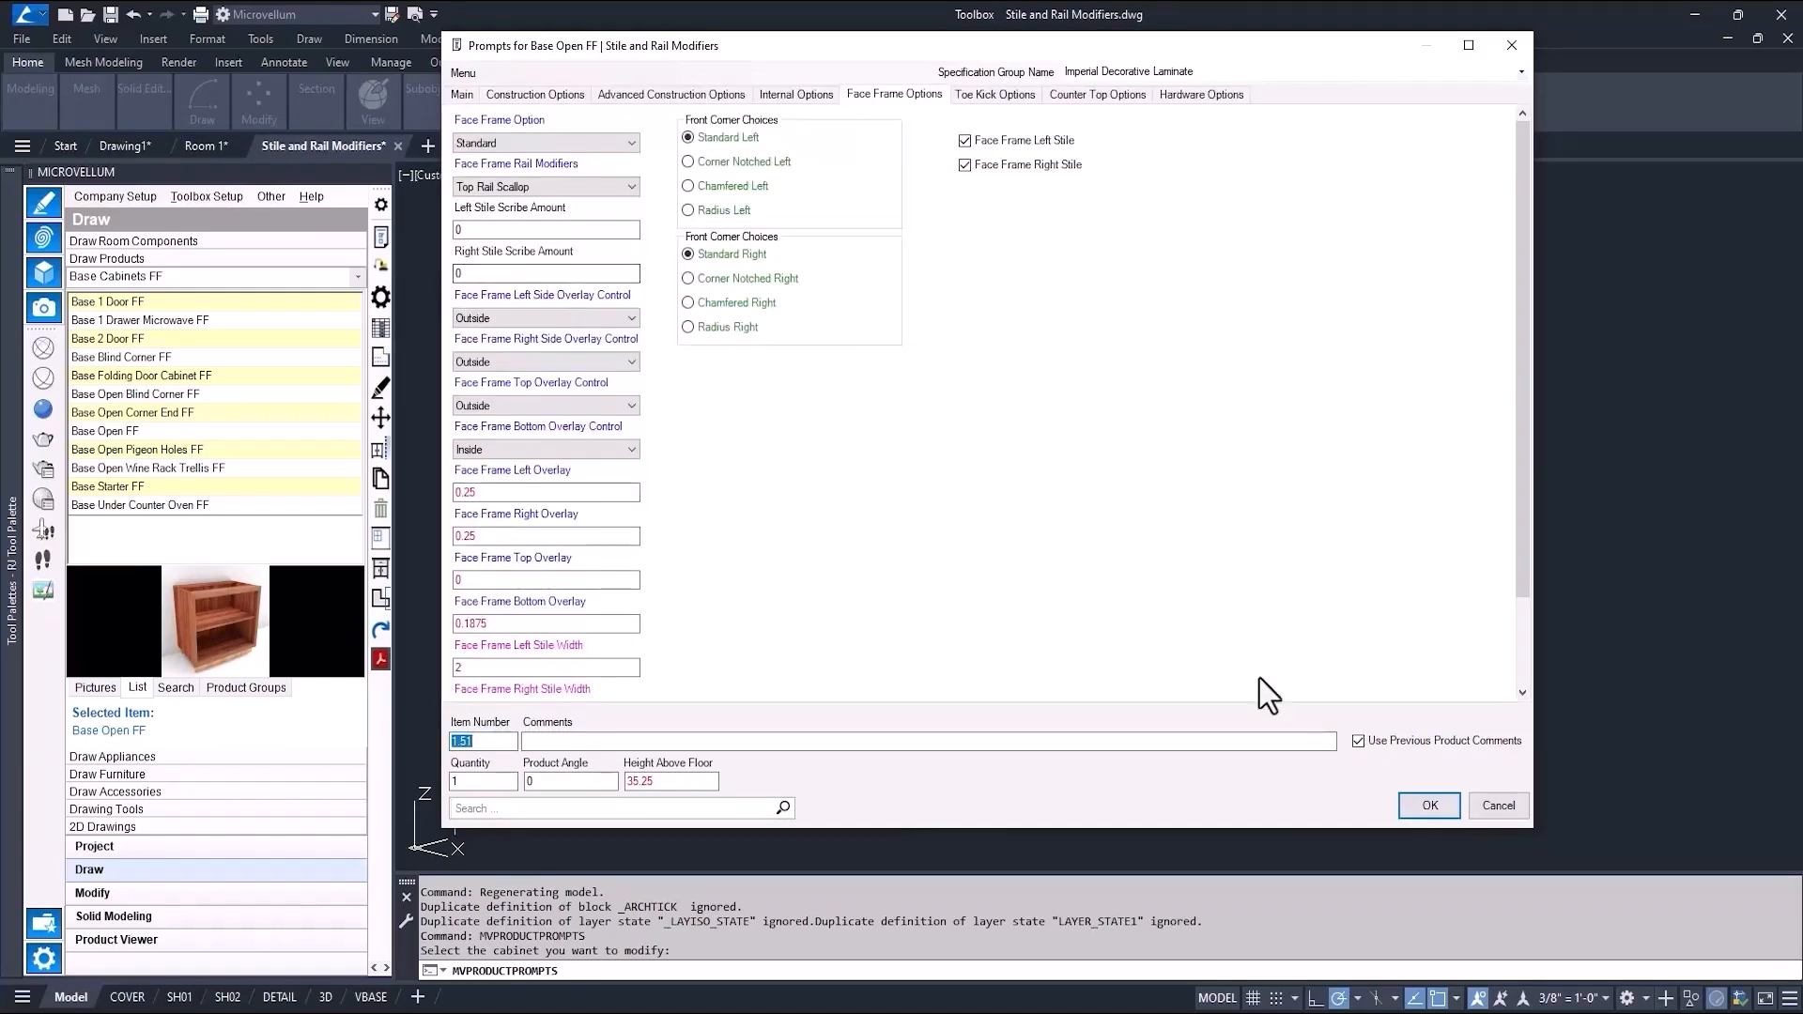
click(1408, 805)
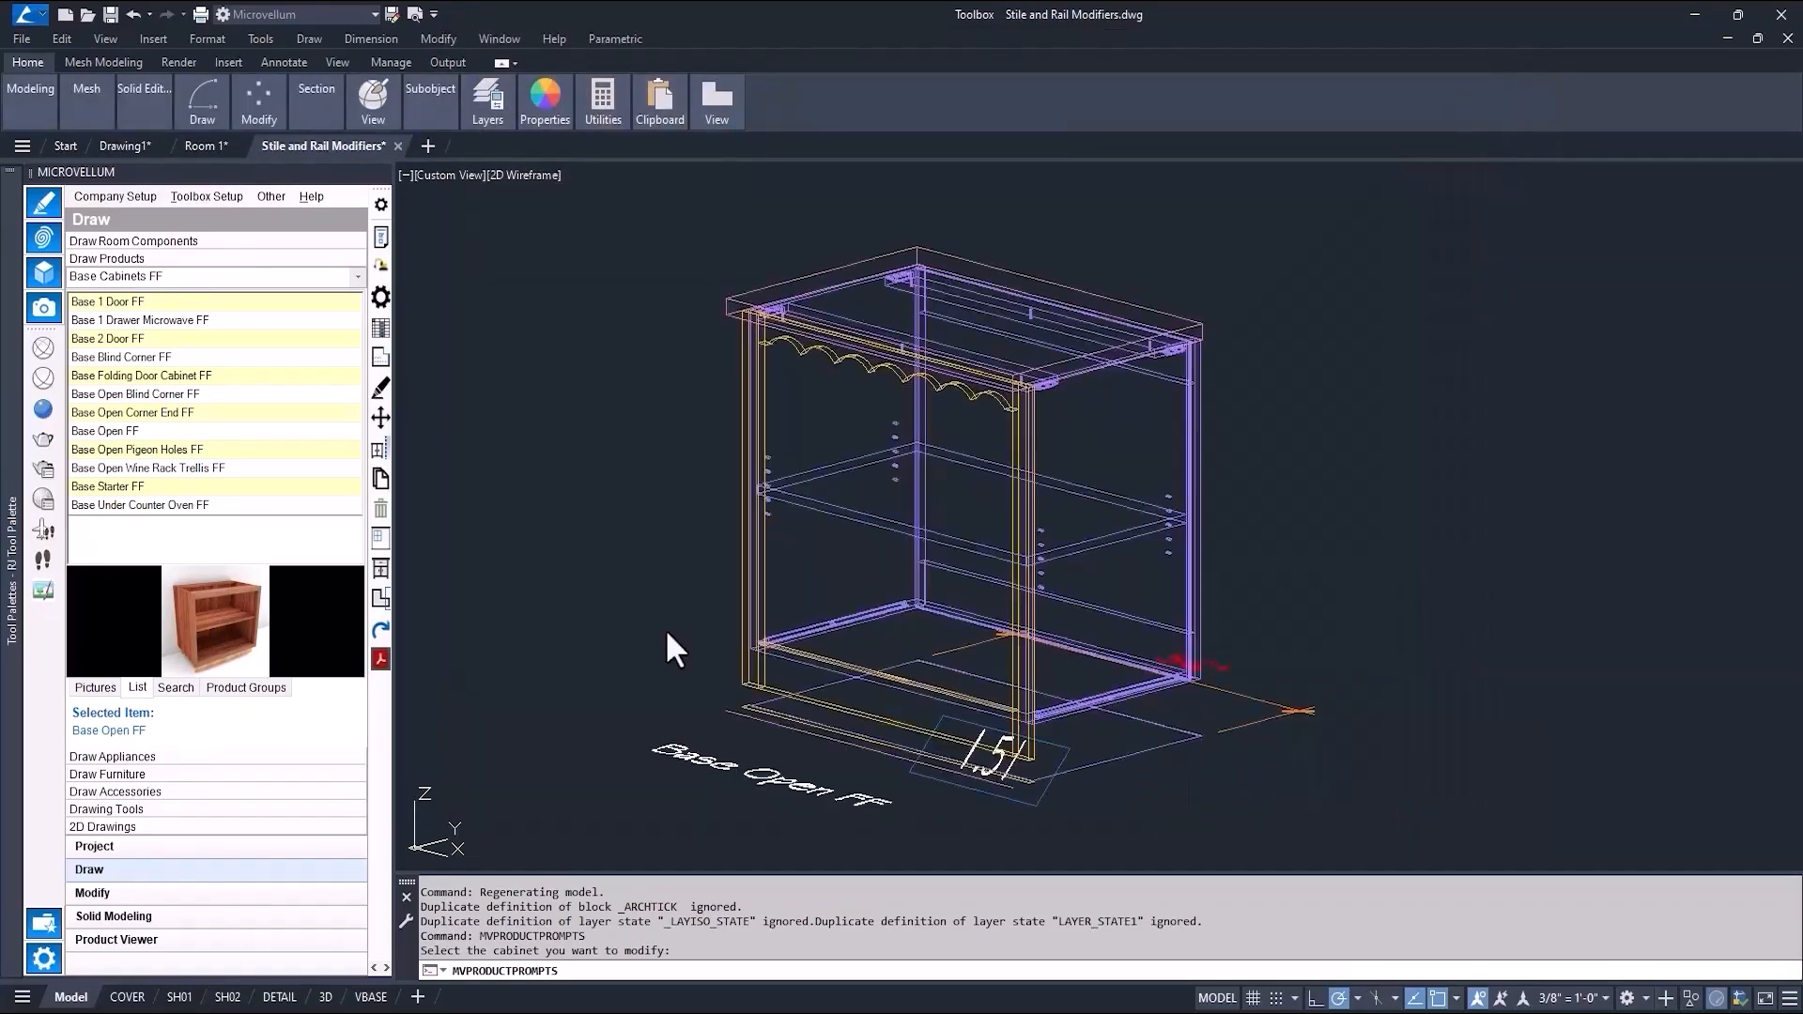
Step: Open the rail modifier subassembly's prompts and add .5 to the Distance Between Cutouts formula
scroll(653, 625, up, 2)
middle_drag(772, 558, 647, 618)
click(381, 268)
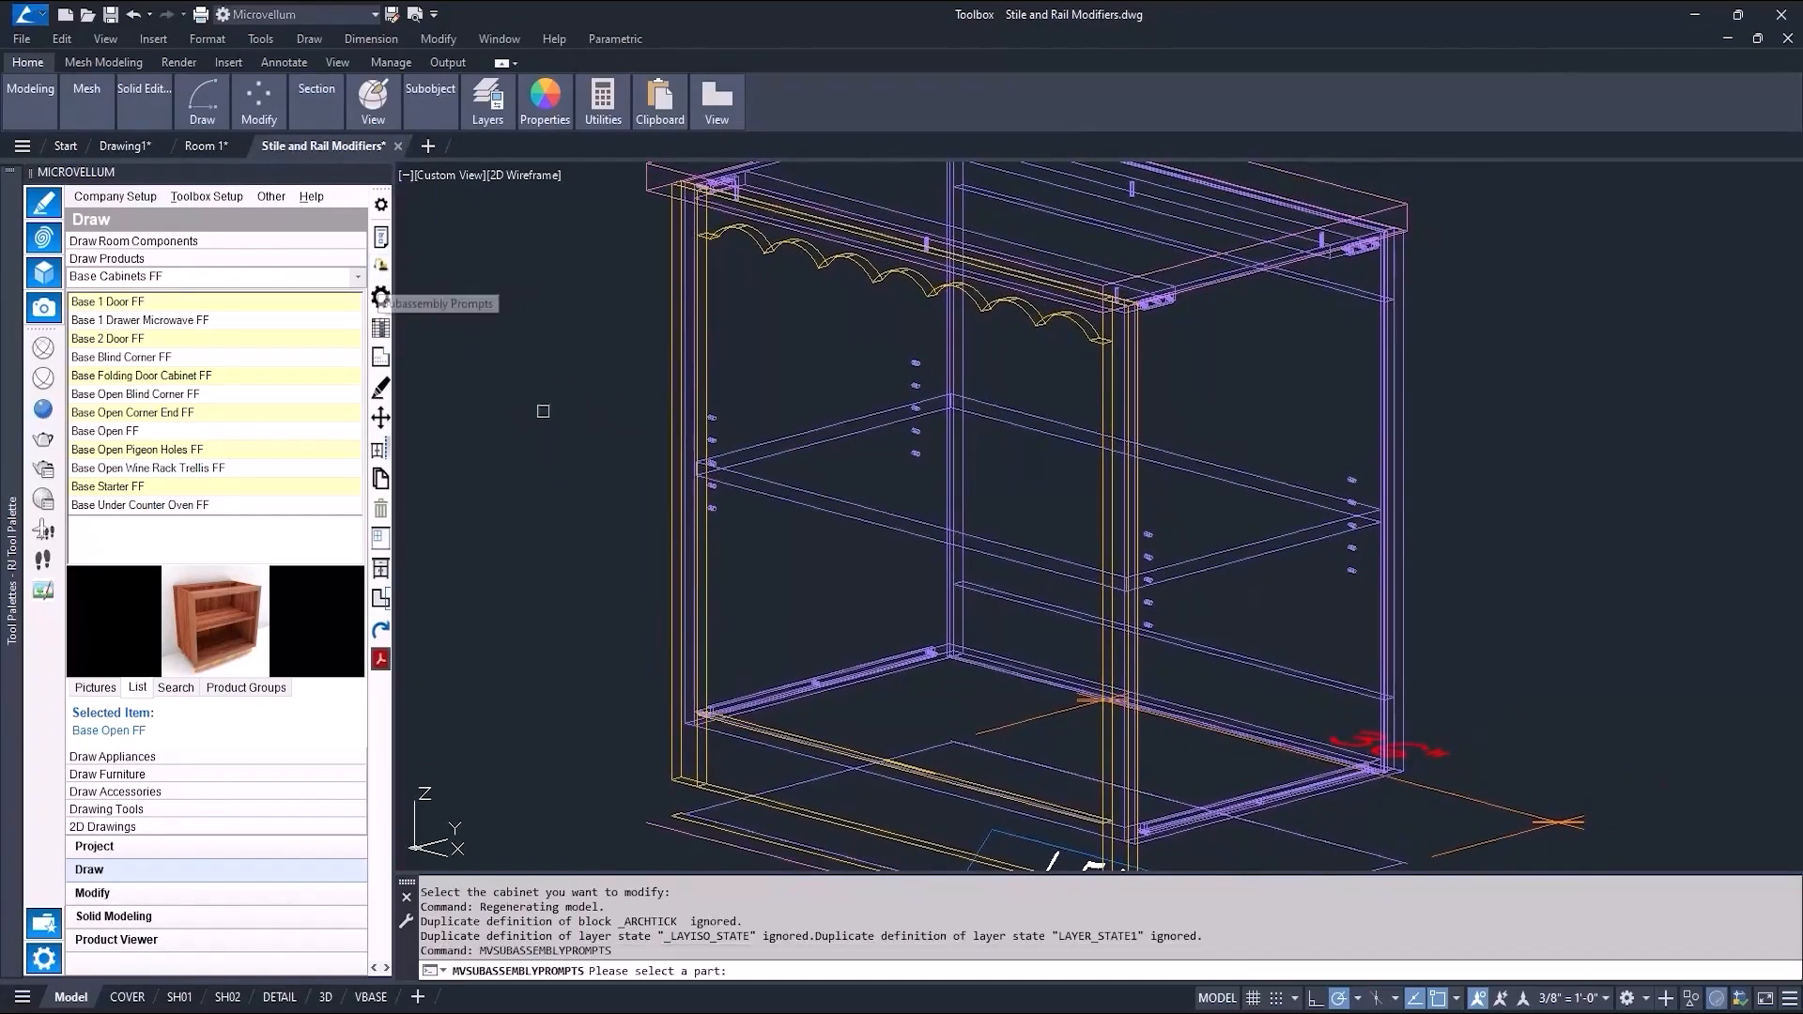
click(897, 761)
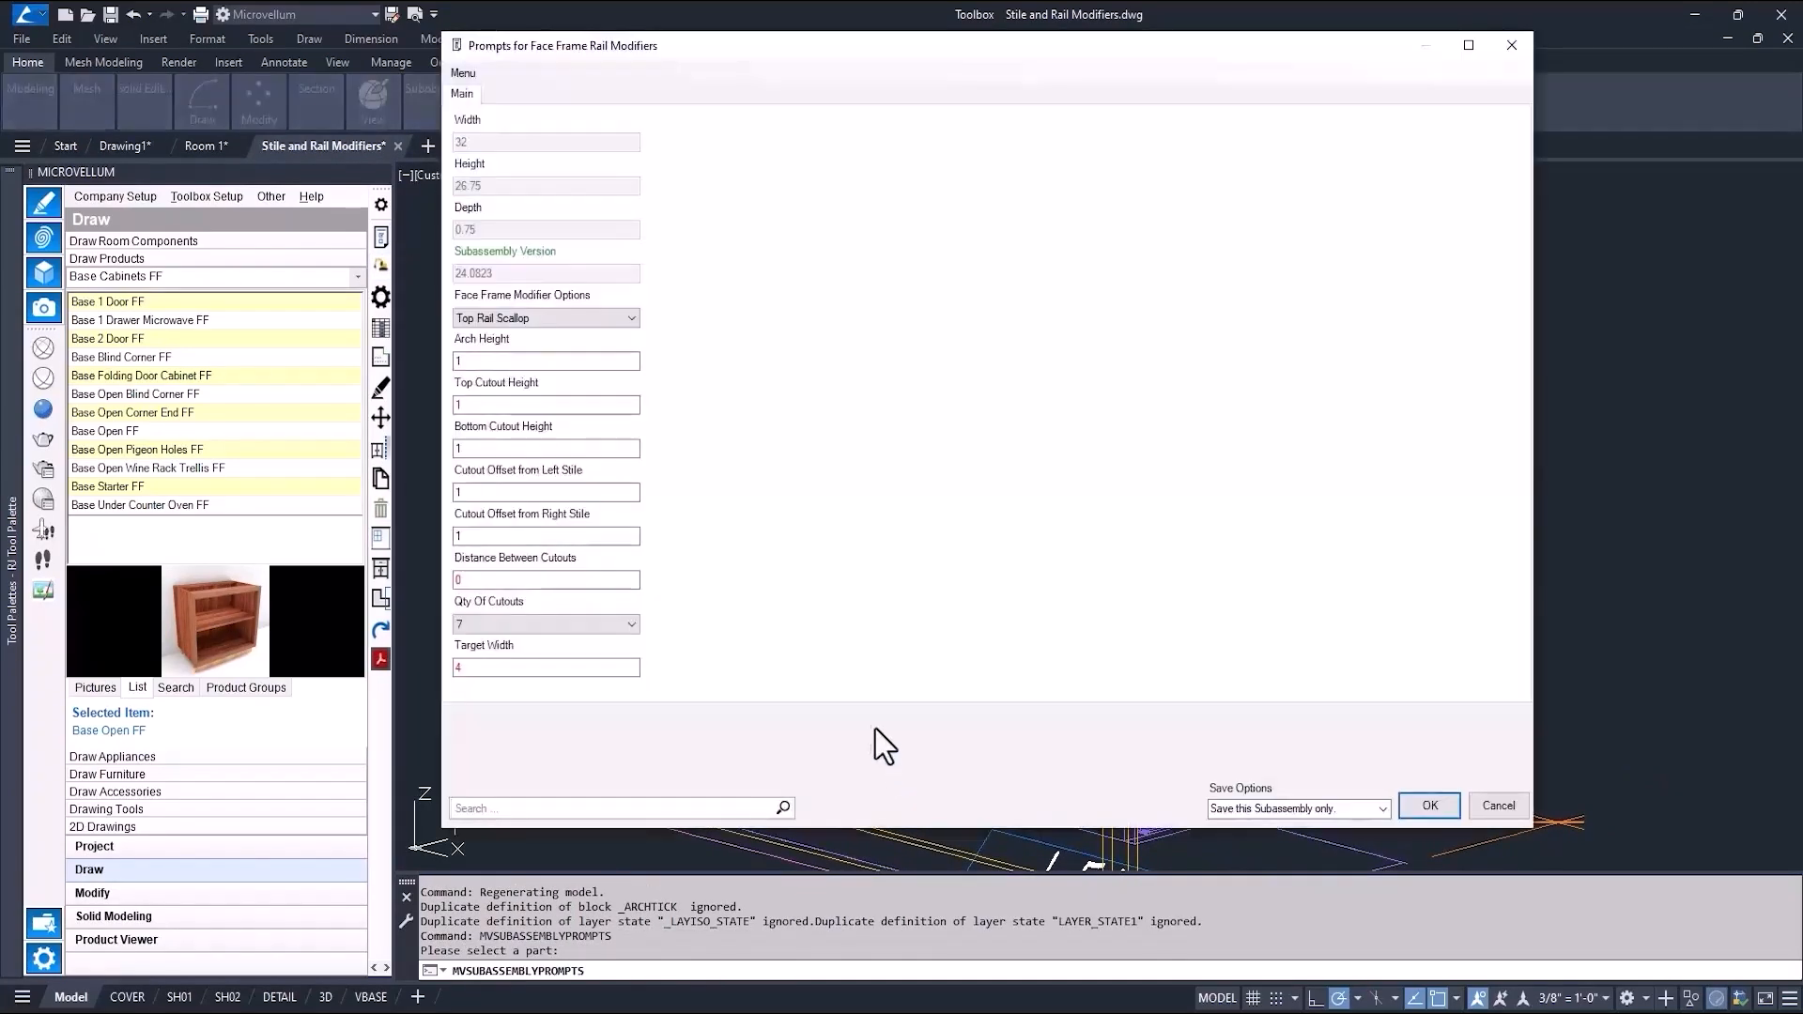
click(488, 579)
double_click(530, 584)
click(1011, 250)
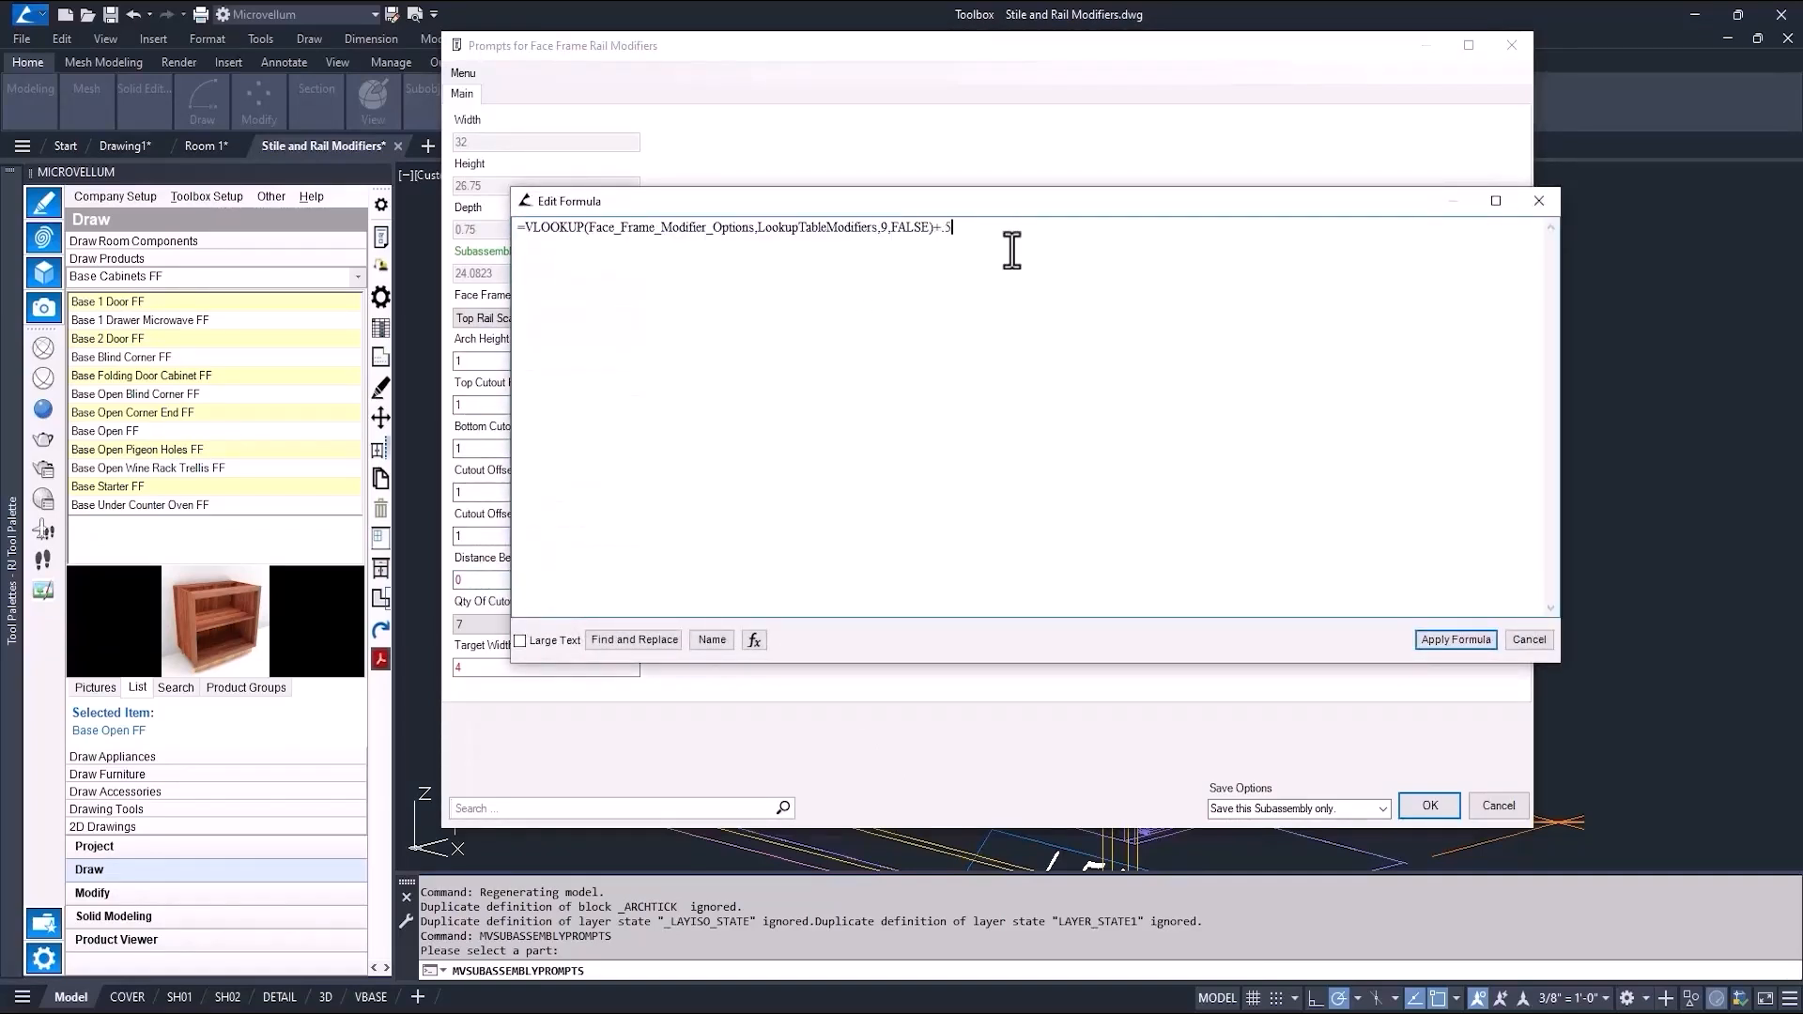
click(1441, 639)
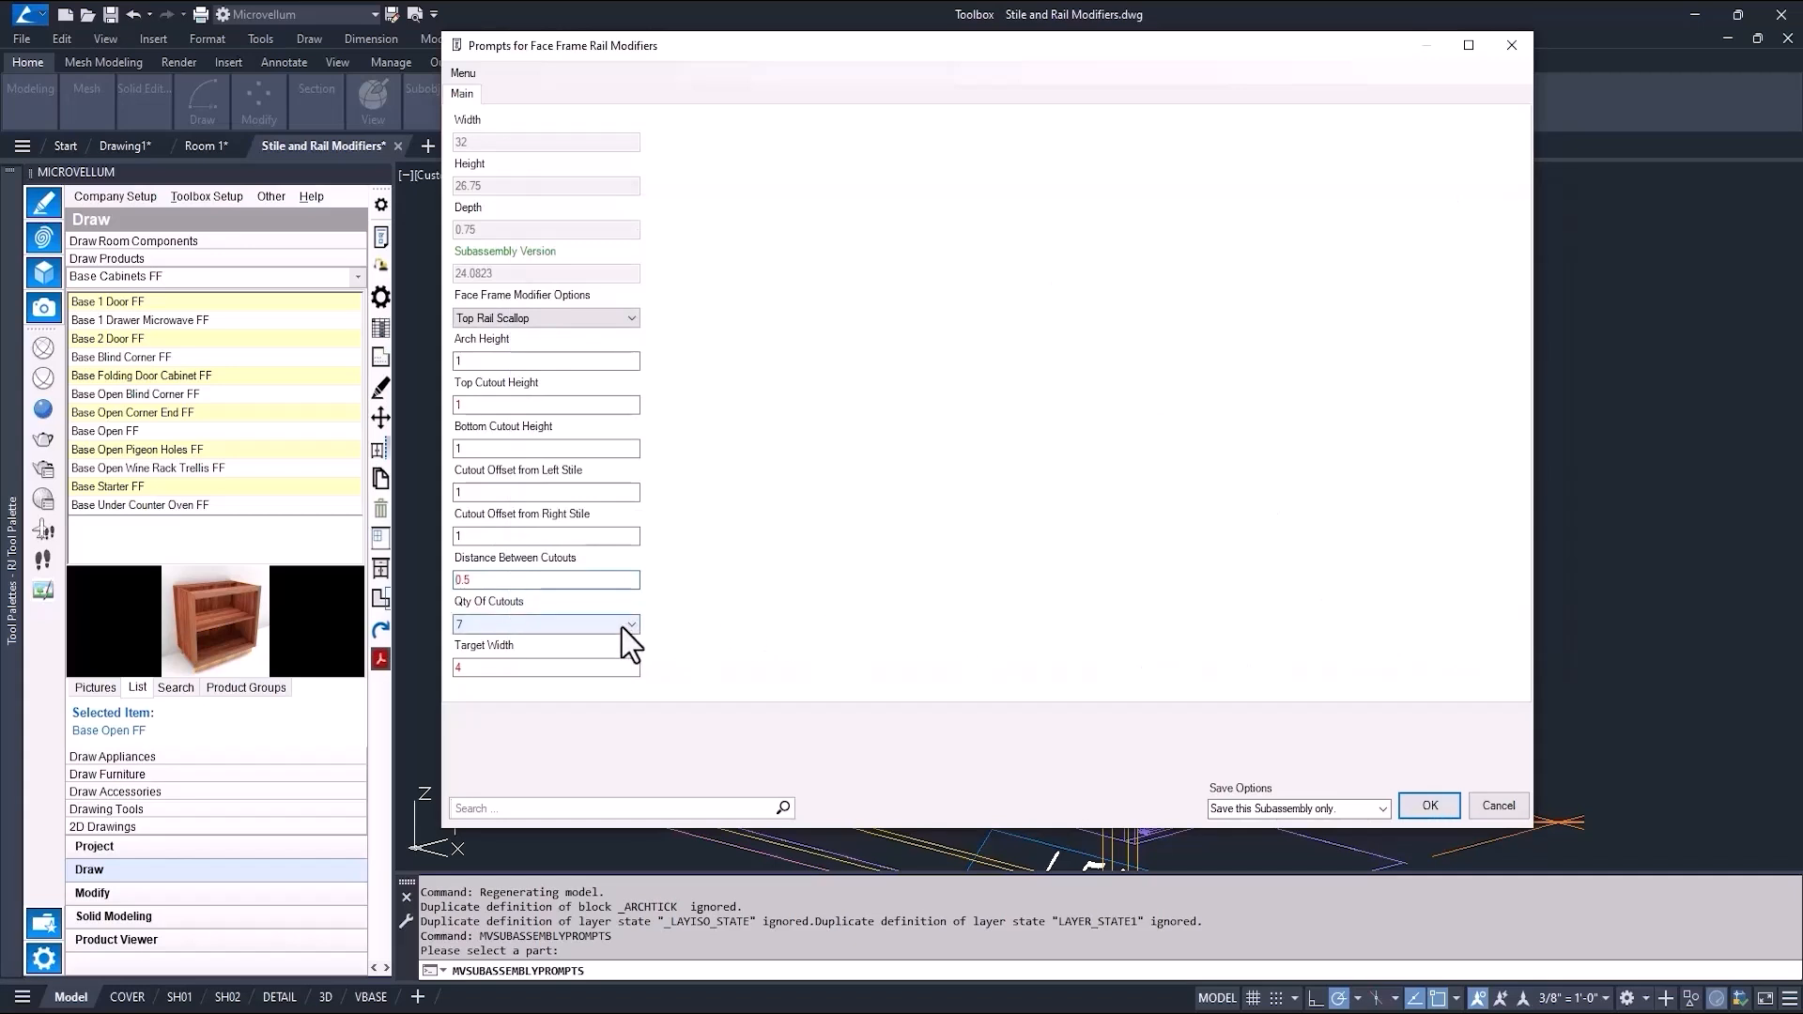
Step: Add 2 to the Target Width formula, then refresh the prompts and save this subassembly only
right_click(516, 668)
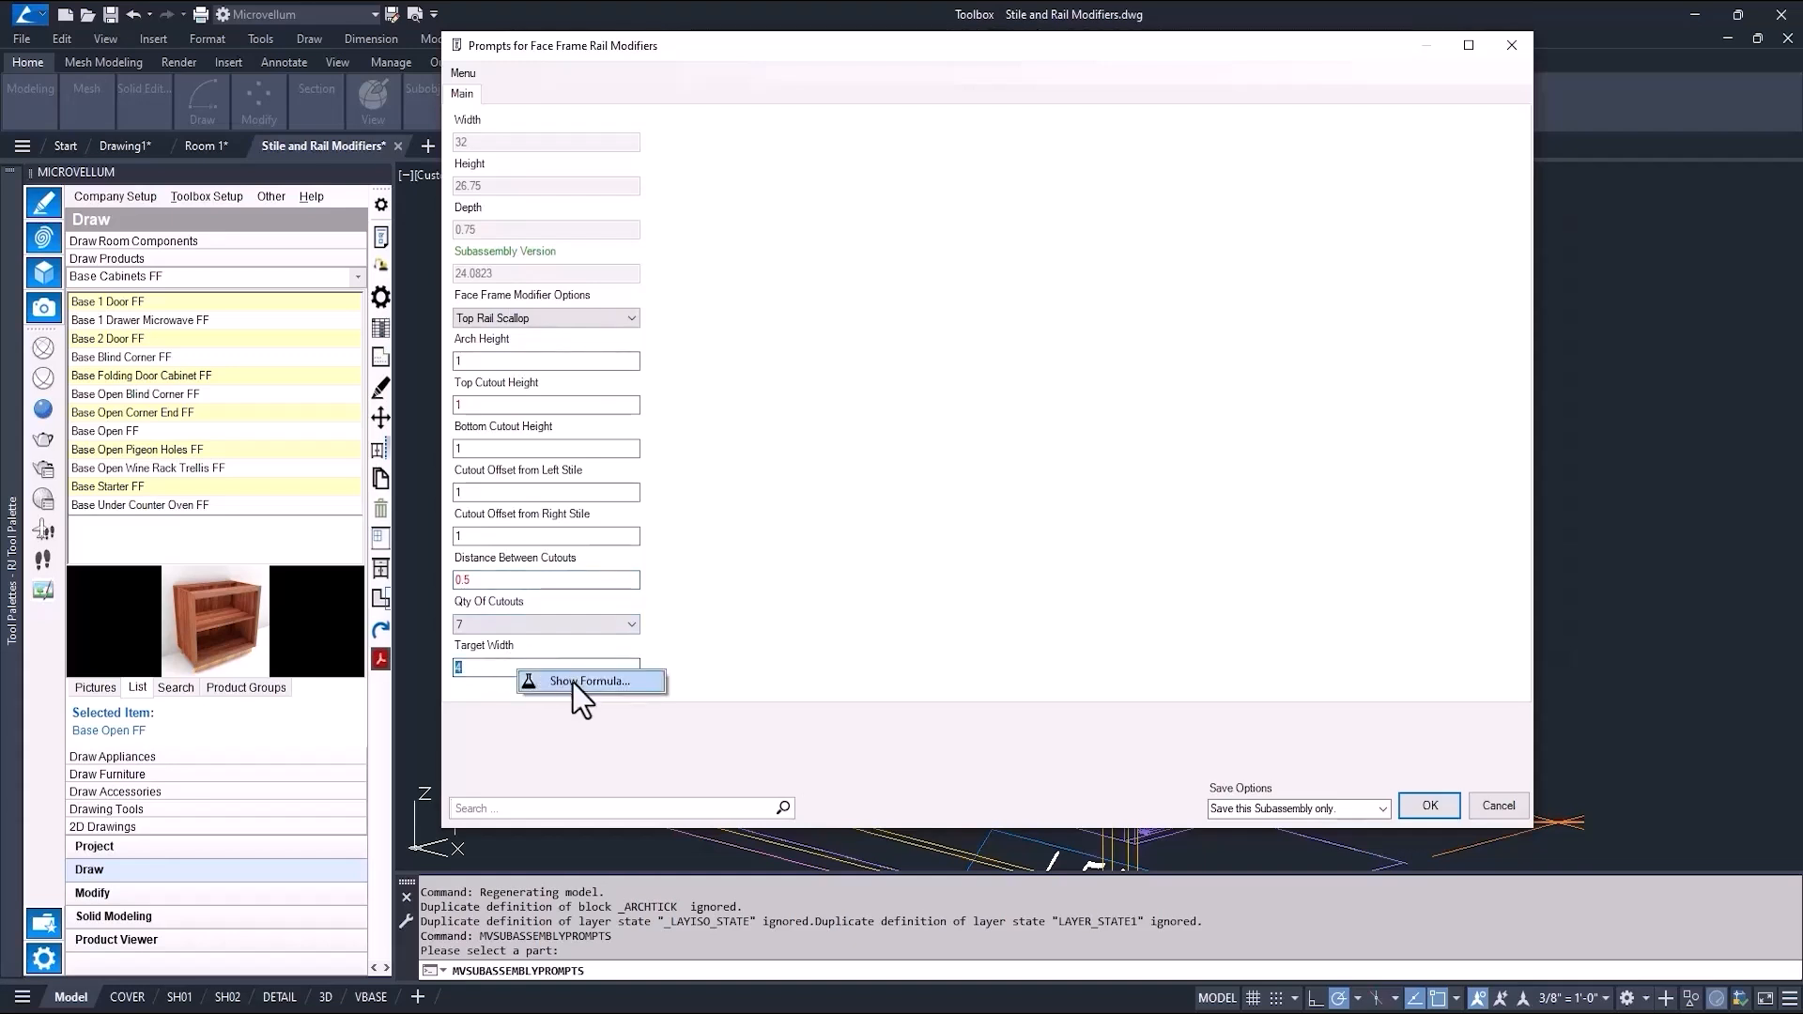
click(573, 683)
click(1031, 240)
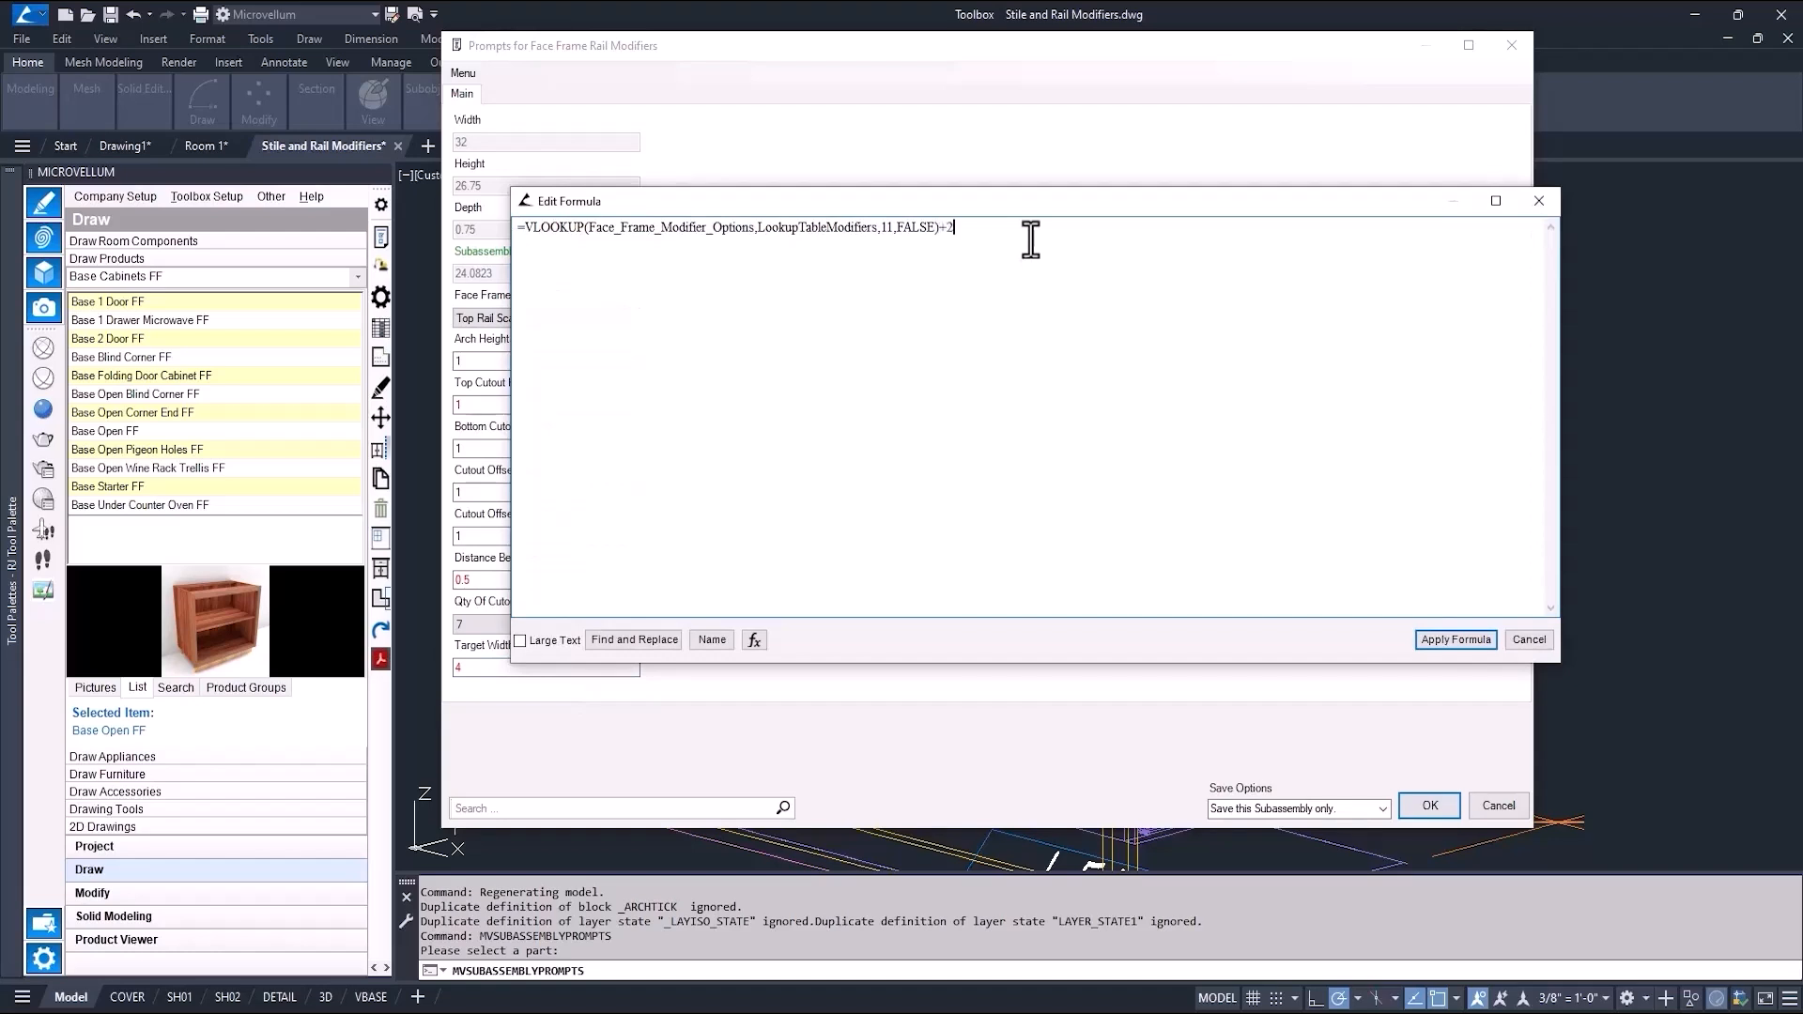
click(1442, 641)
right_click(873, 630)
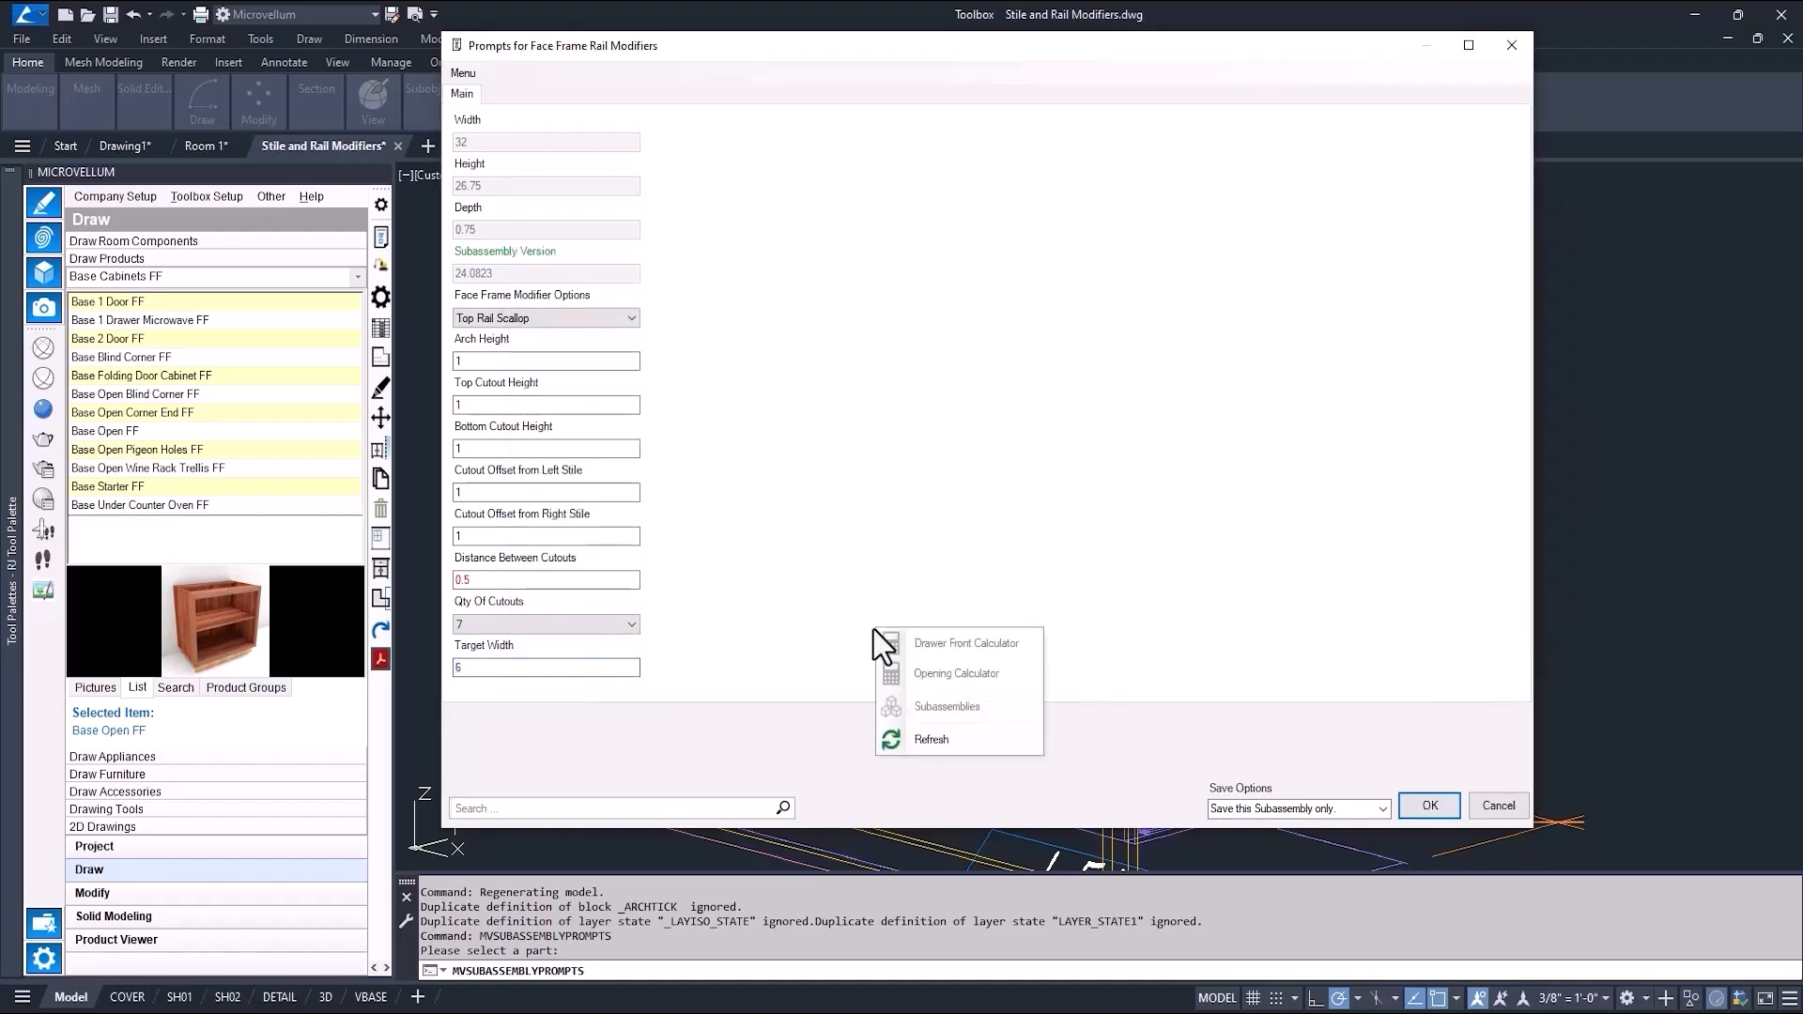
click(932, 739)
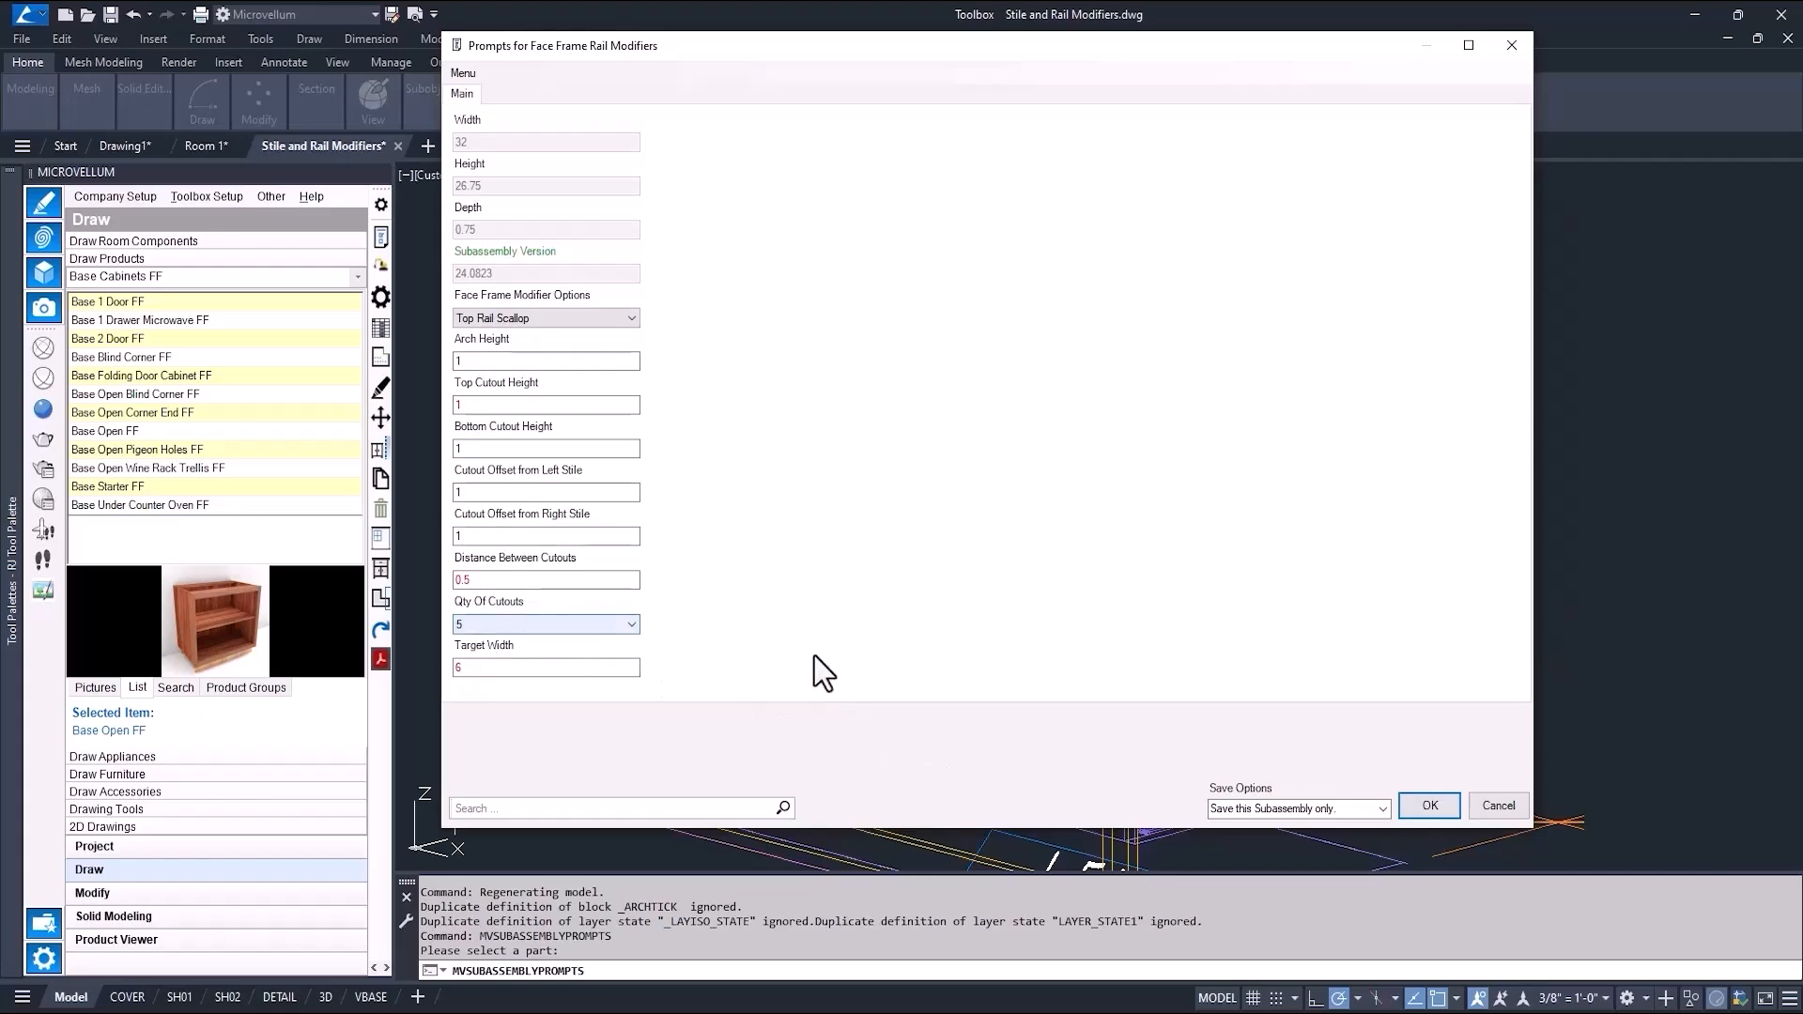
click(1437, 805)
click(1049, 564)
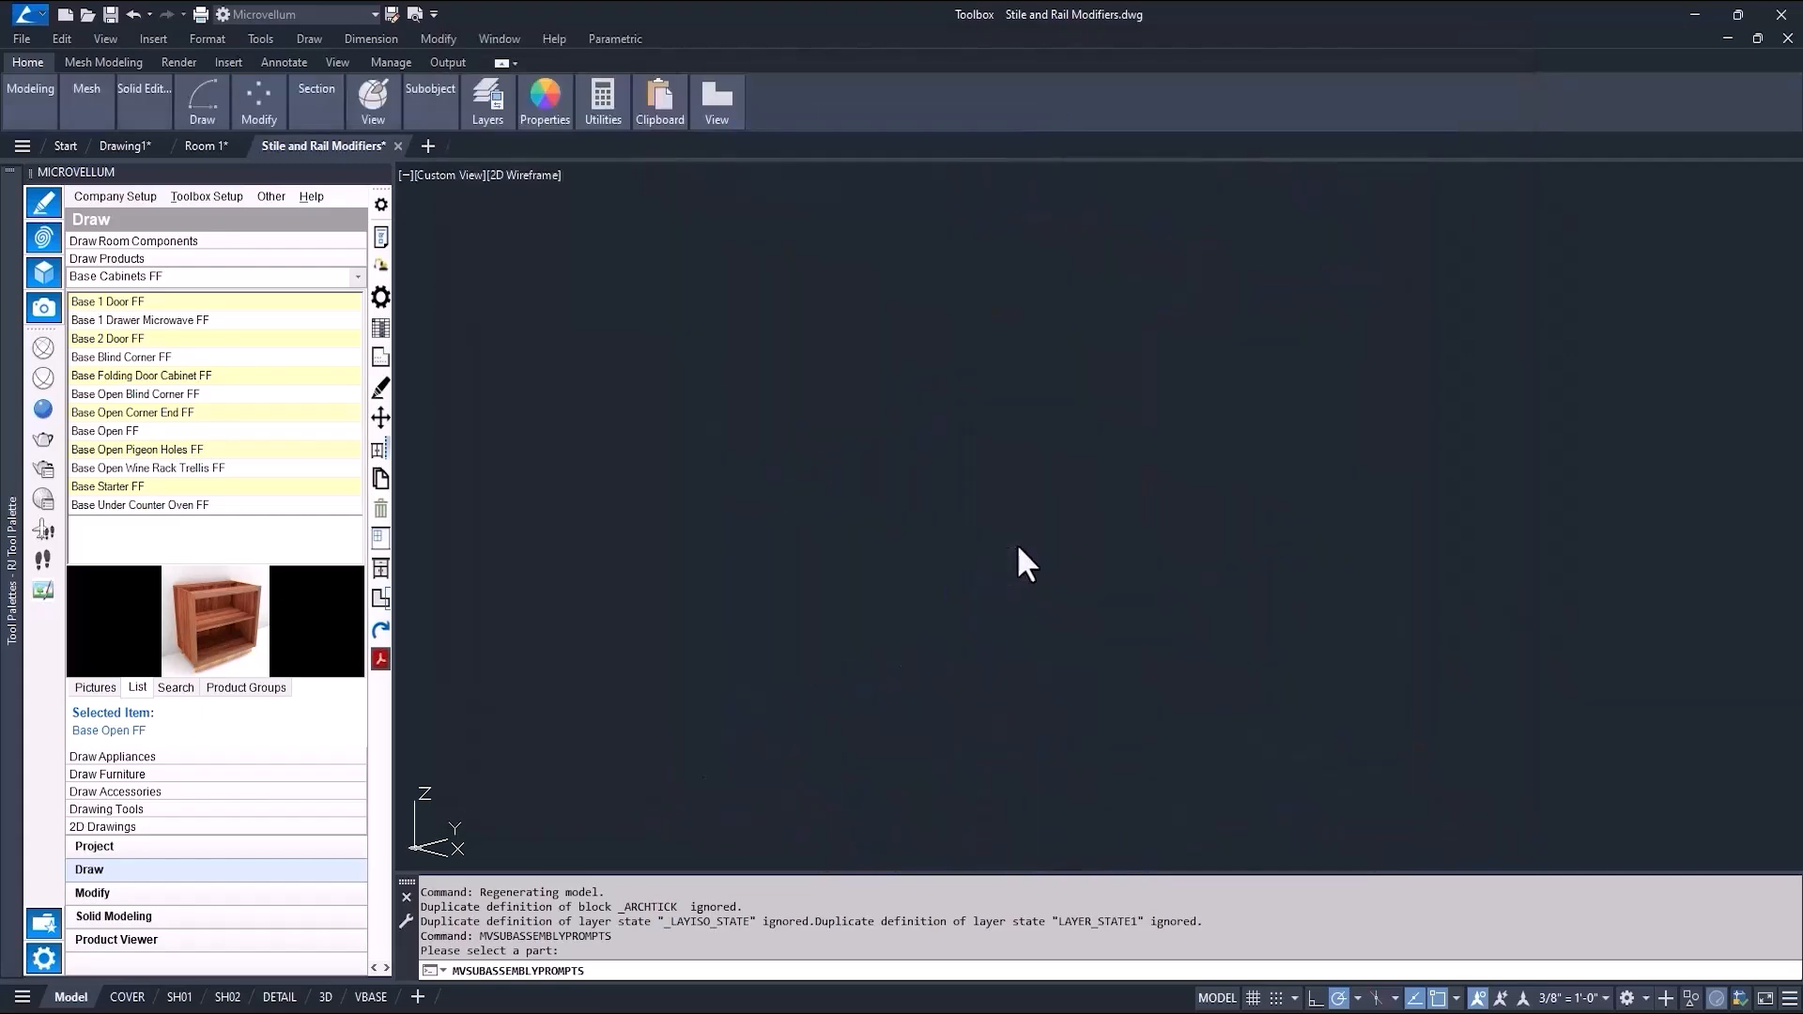
Step: Inspect the scalloped top rail, then undo the rail modifier changes back to the single top rail arch
middle_drag(811, 402, 829, 507)
scroll(790, 364, up, 5)
scroll(790, 364, up, 2)
scroll(834, 462, down, 8)
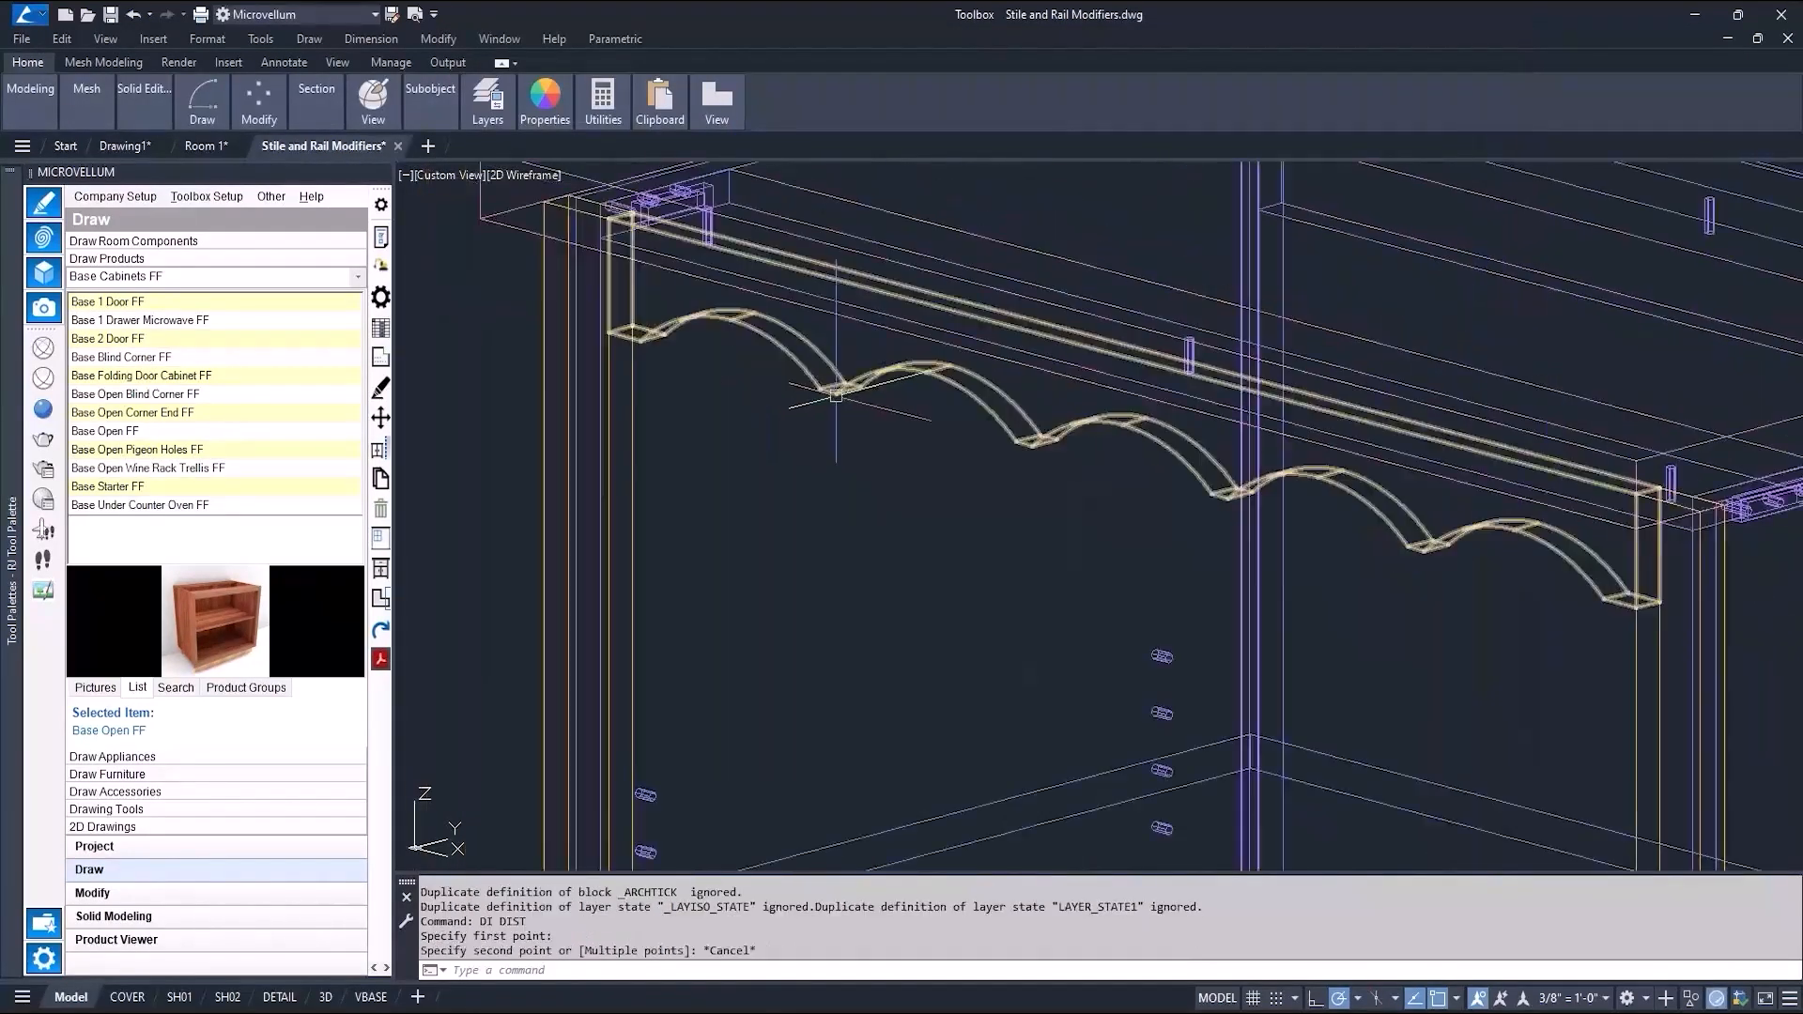
middle_drag(840, 509, 919, 380)
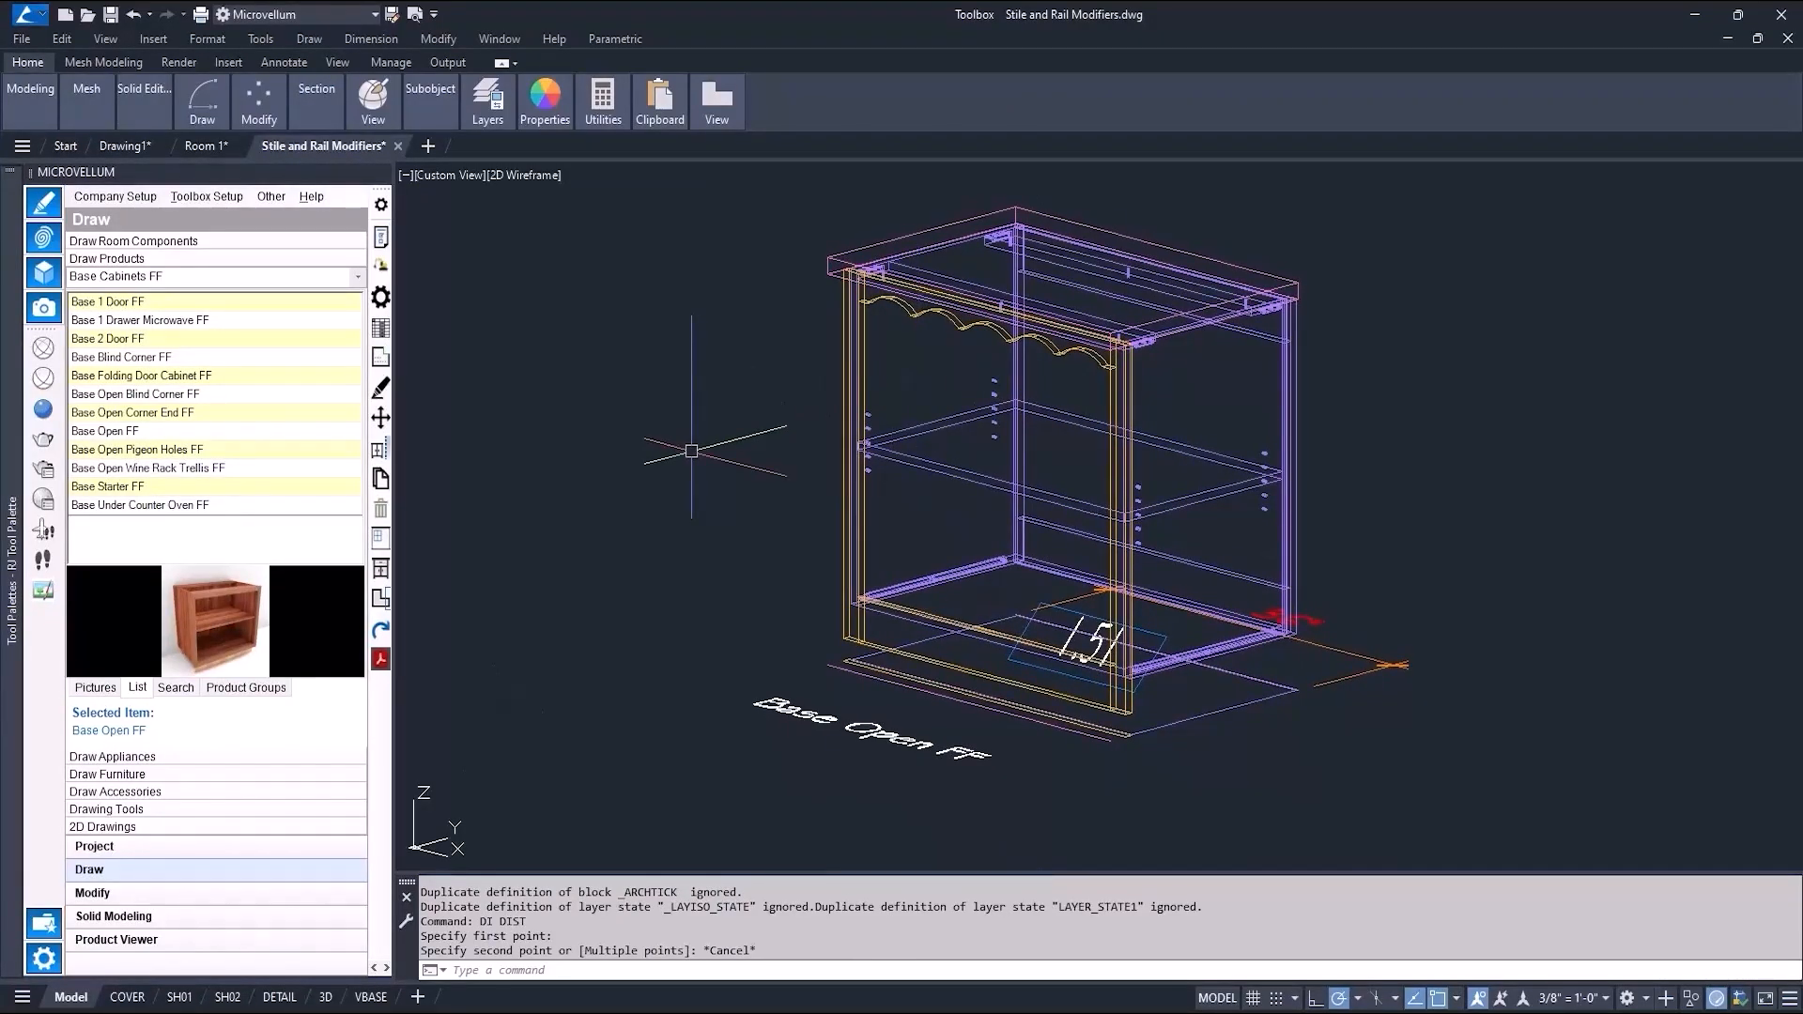
key(ctrl+z)
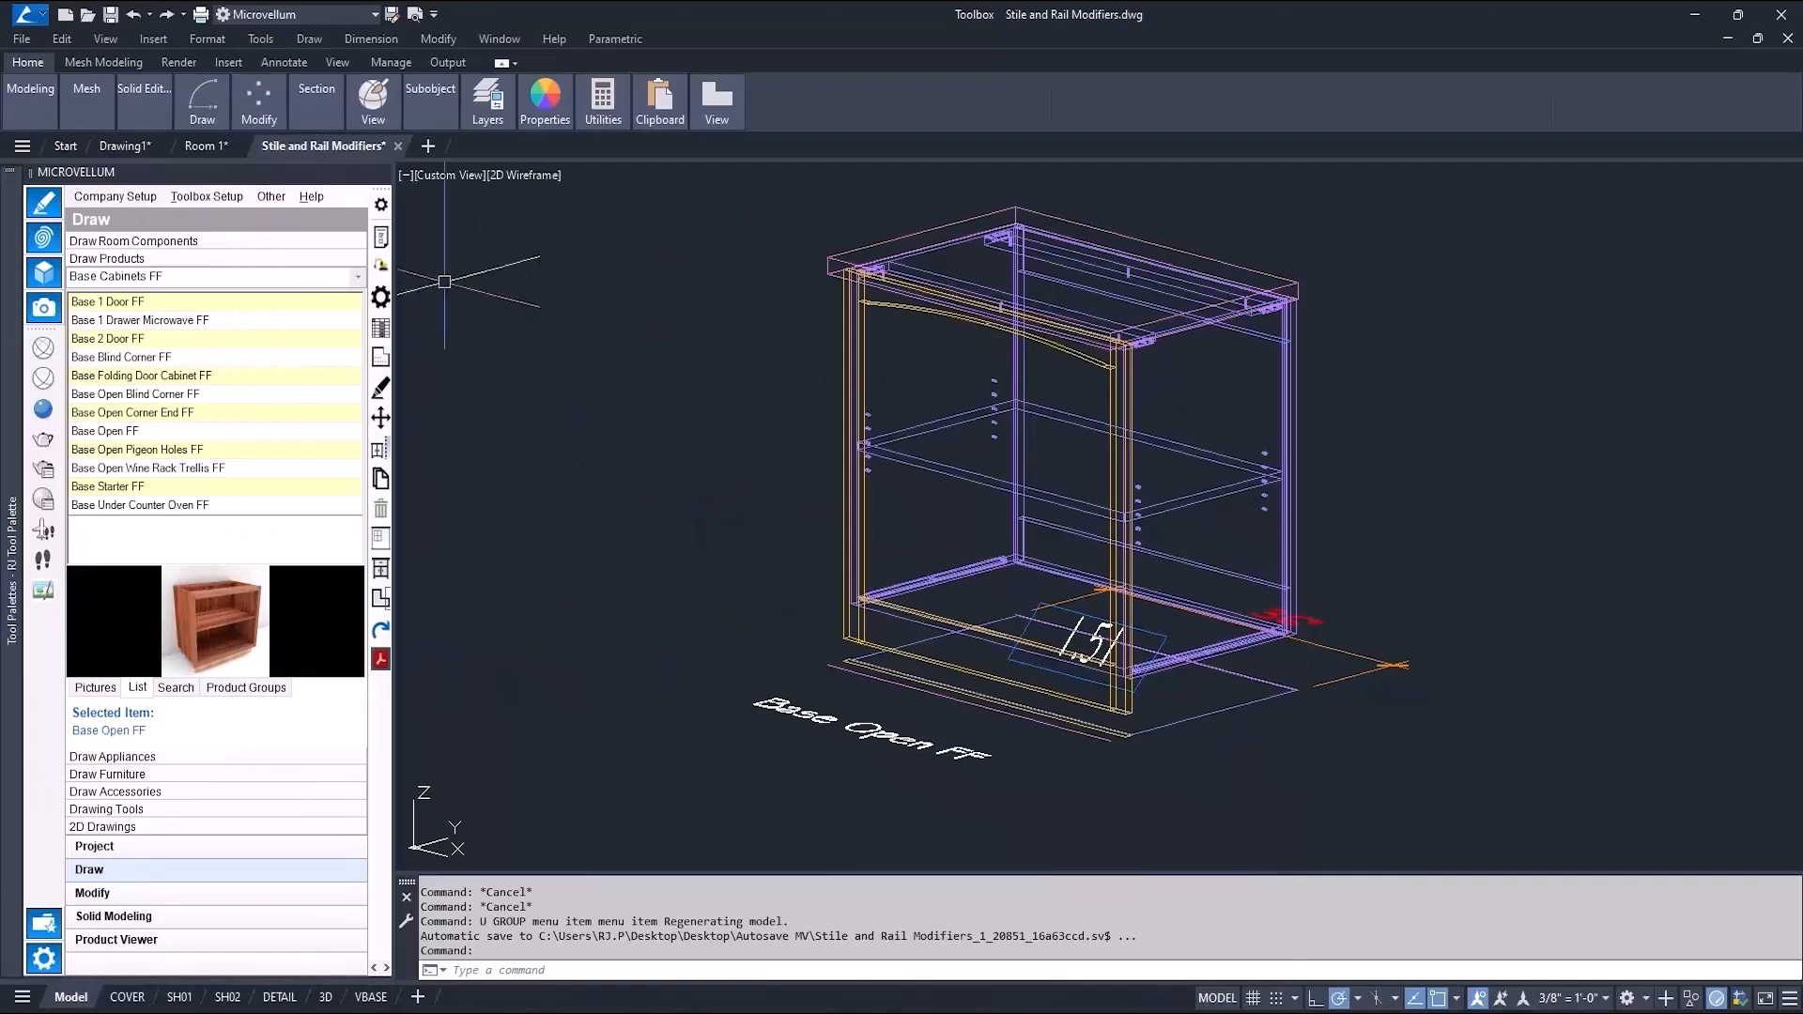
Step: Open the cabinet's subassembly list and enter the comment "Top Rail" for the Face Frame Rail Modifiers subassembly
click(380, 237)
click(873, 643)
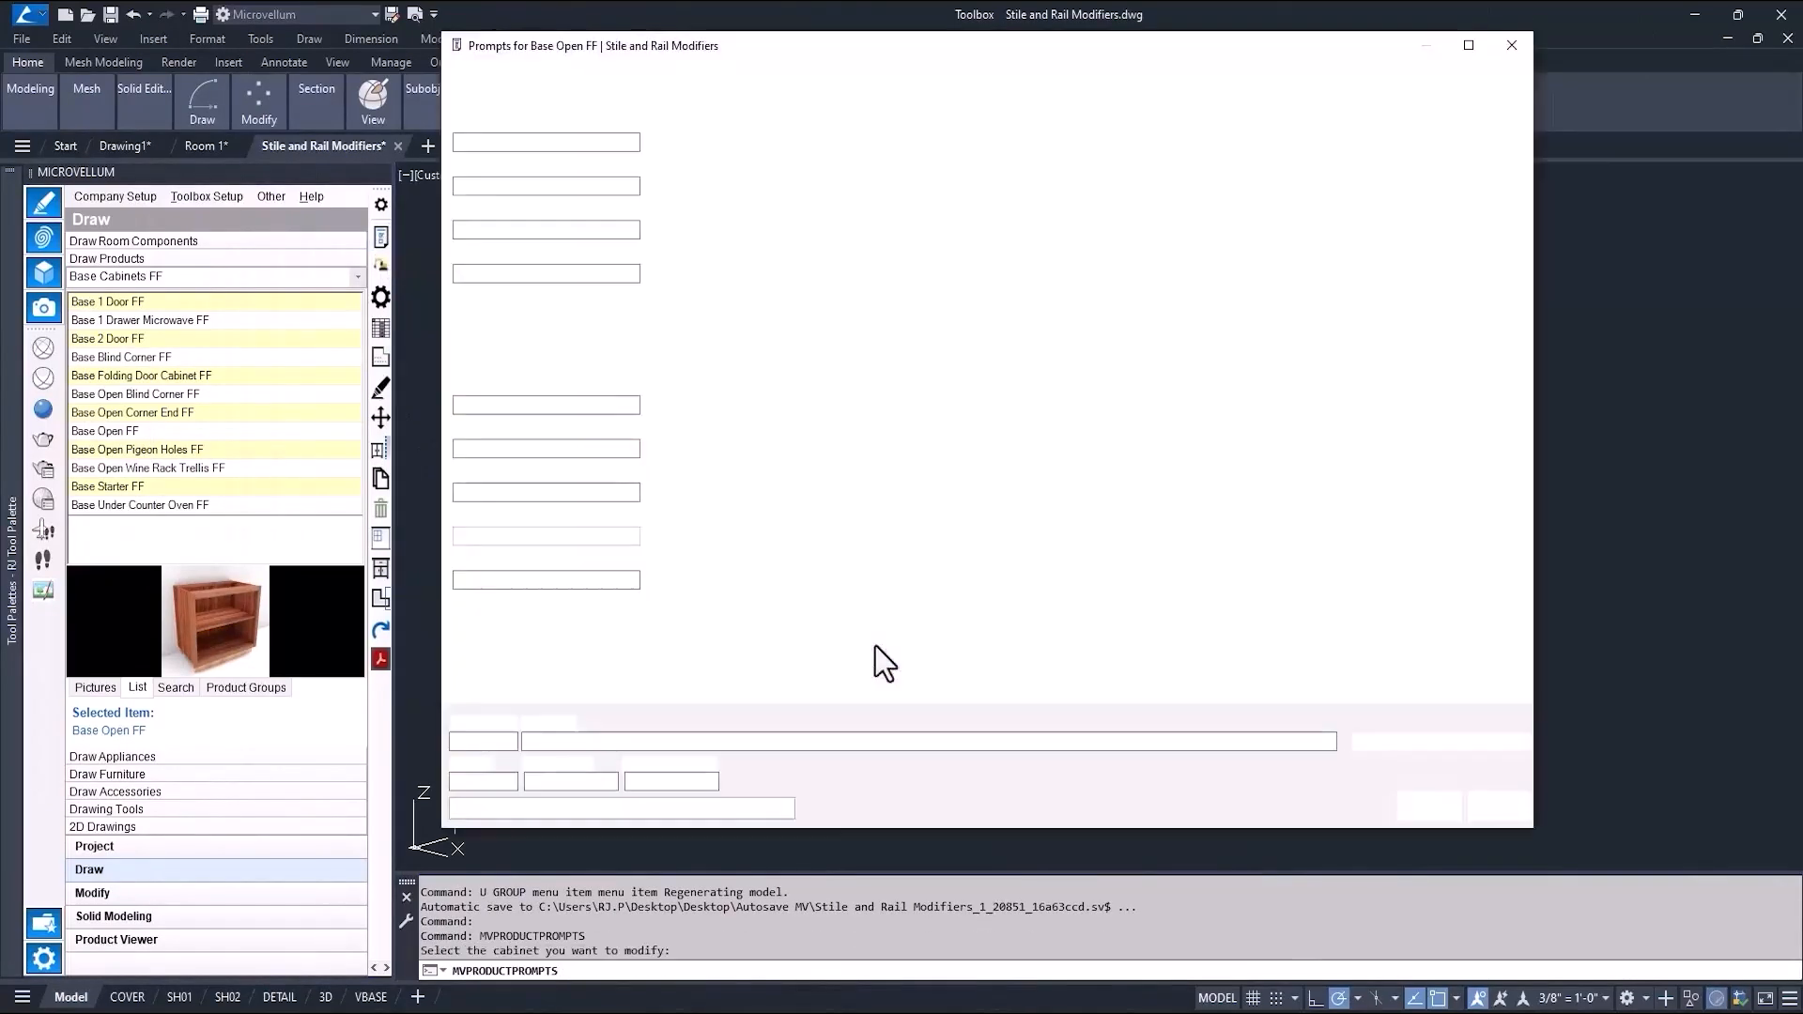
right_click(772, 515)
click(837, 586)
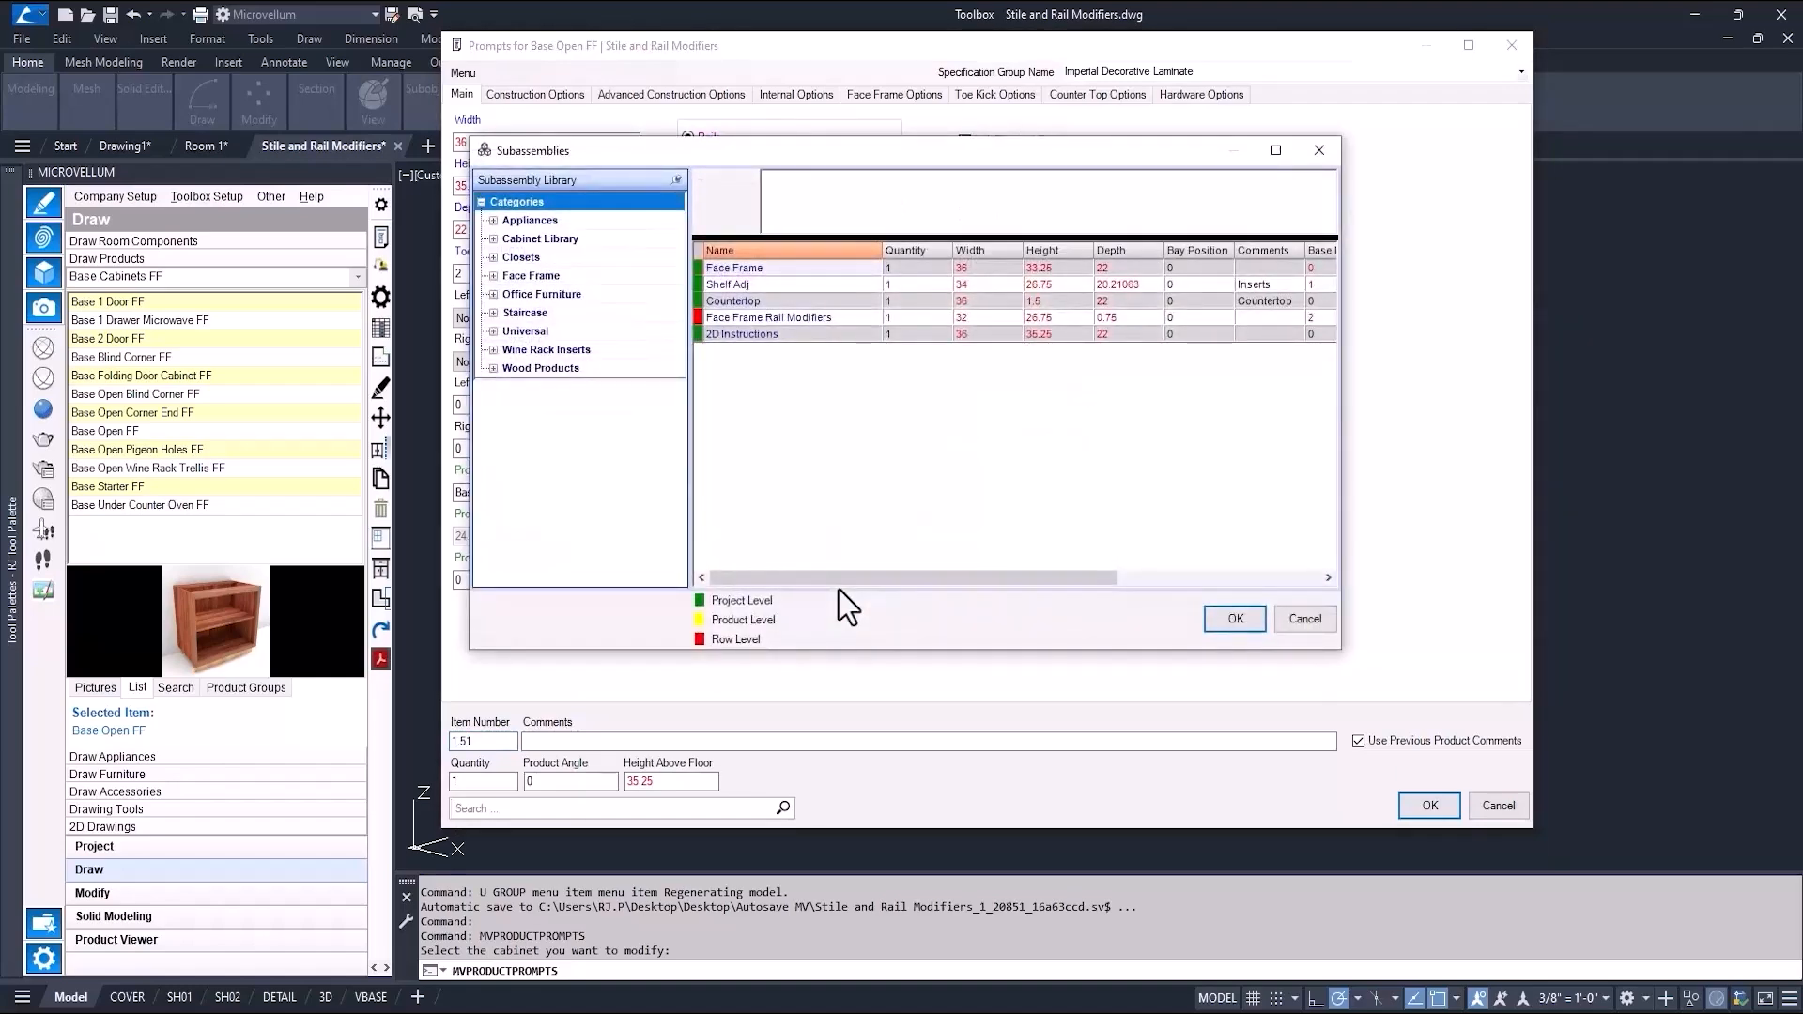
click(762, 318)
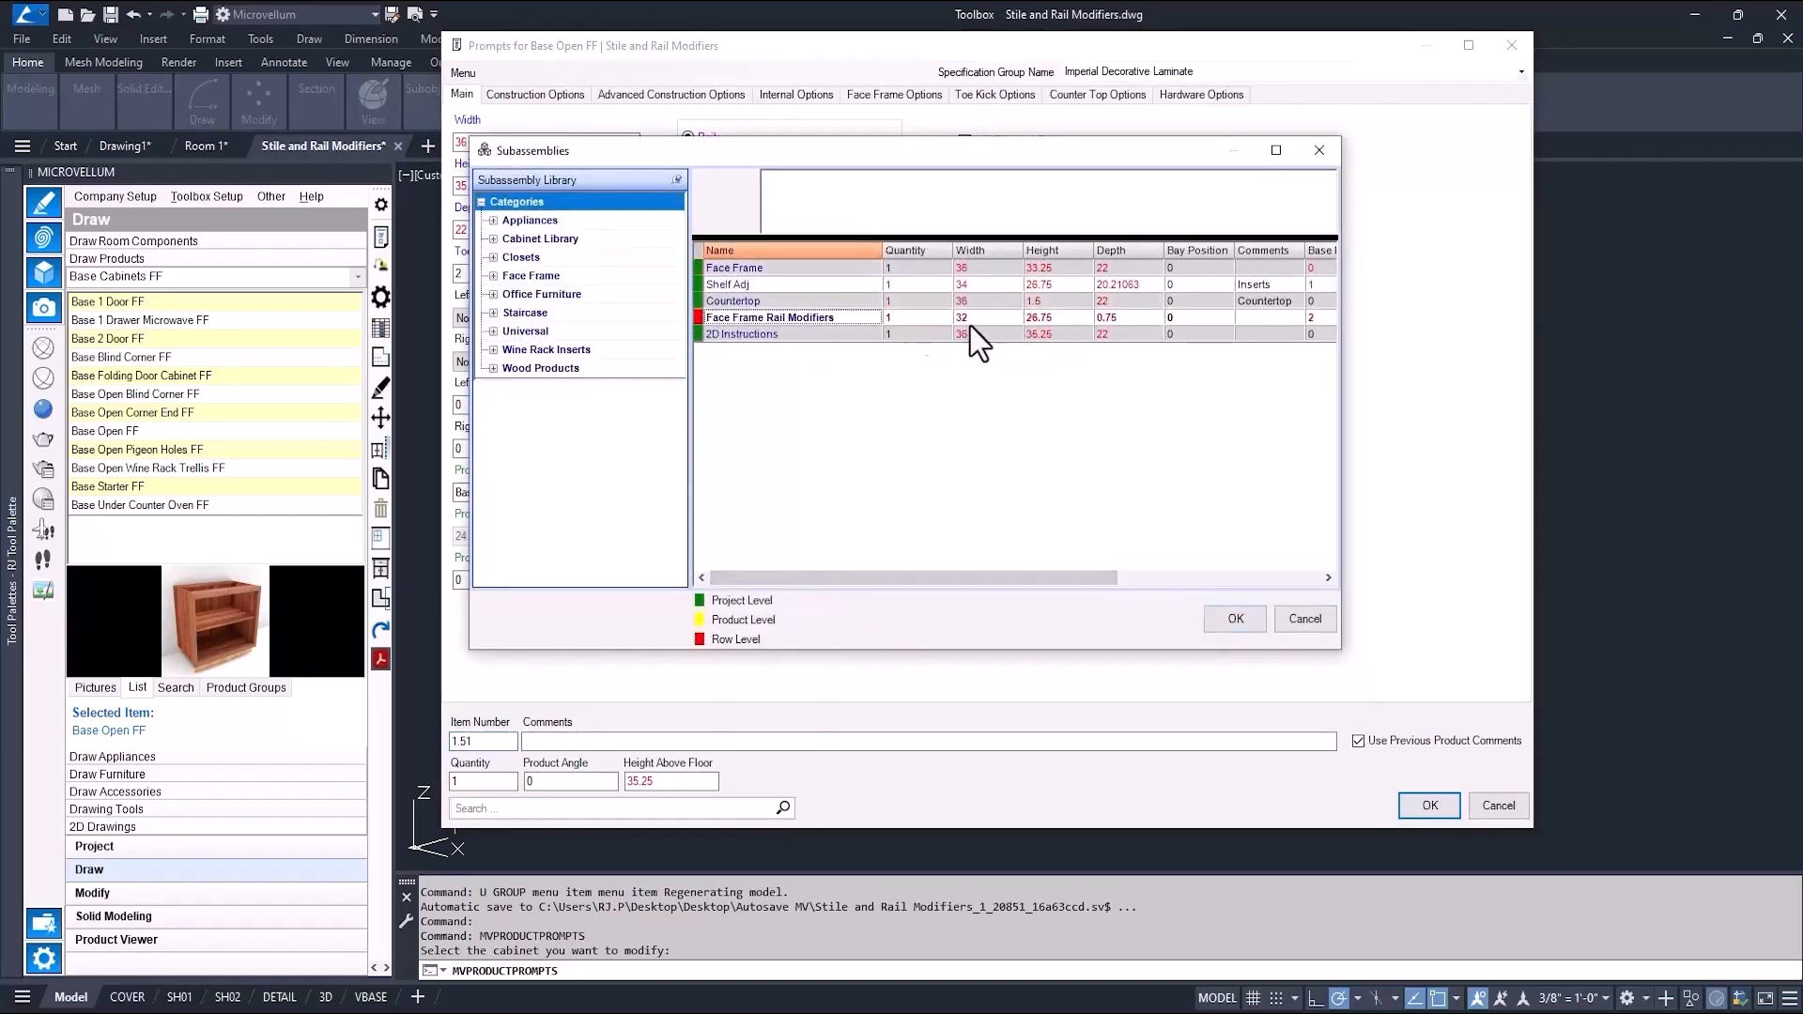
click(1268, 317)
click(848, 187)
text(Top Rail)
click(727, 181)
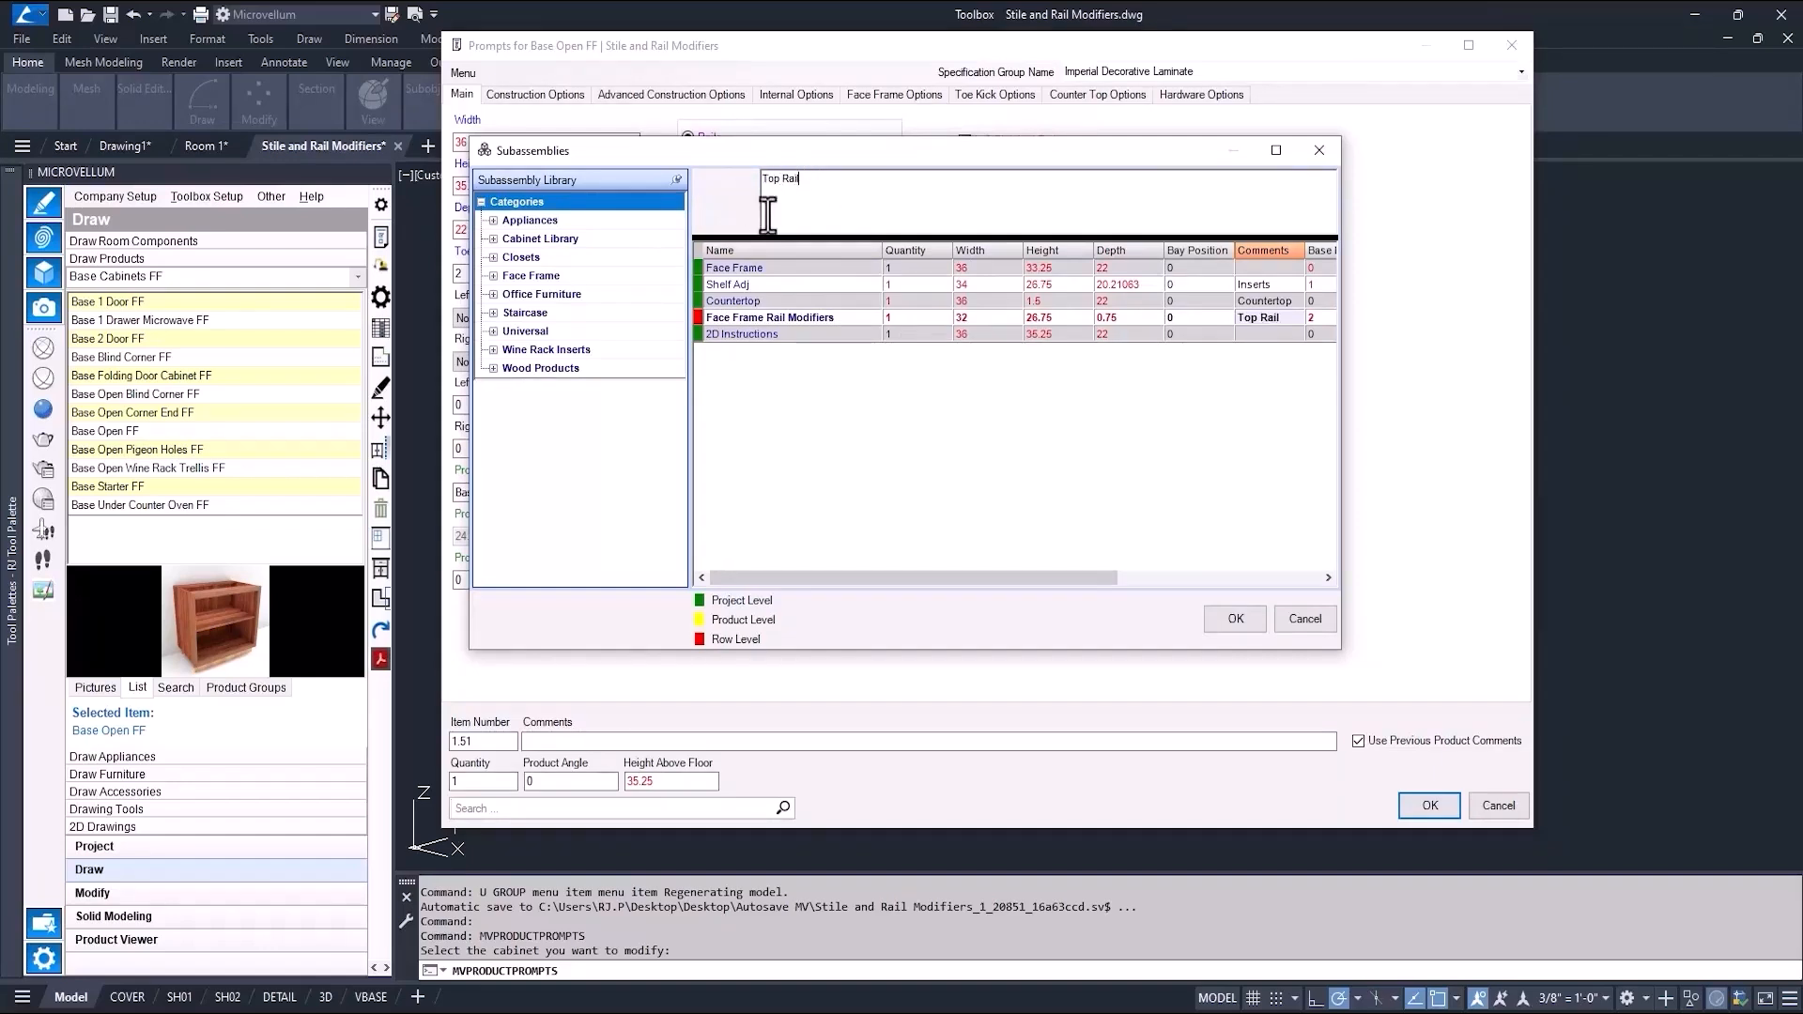
Step: Add a second Face Frame Rail Modifiers subassembly from the Face Frame Modifiers library category and save the cabinet
click(494, 276)
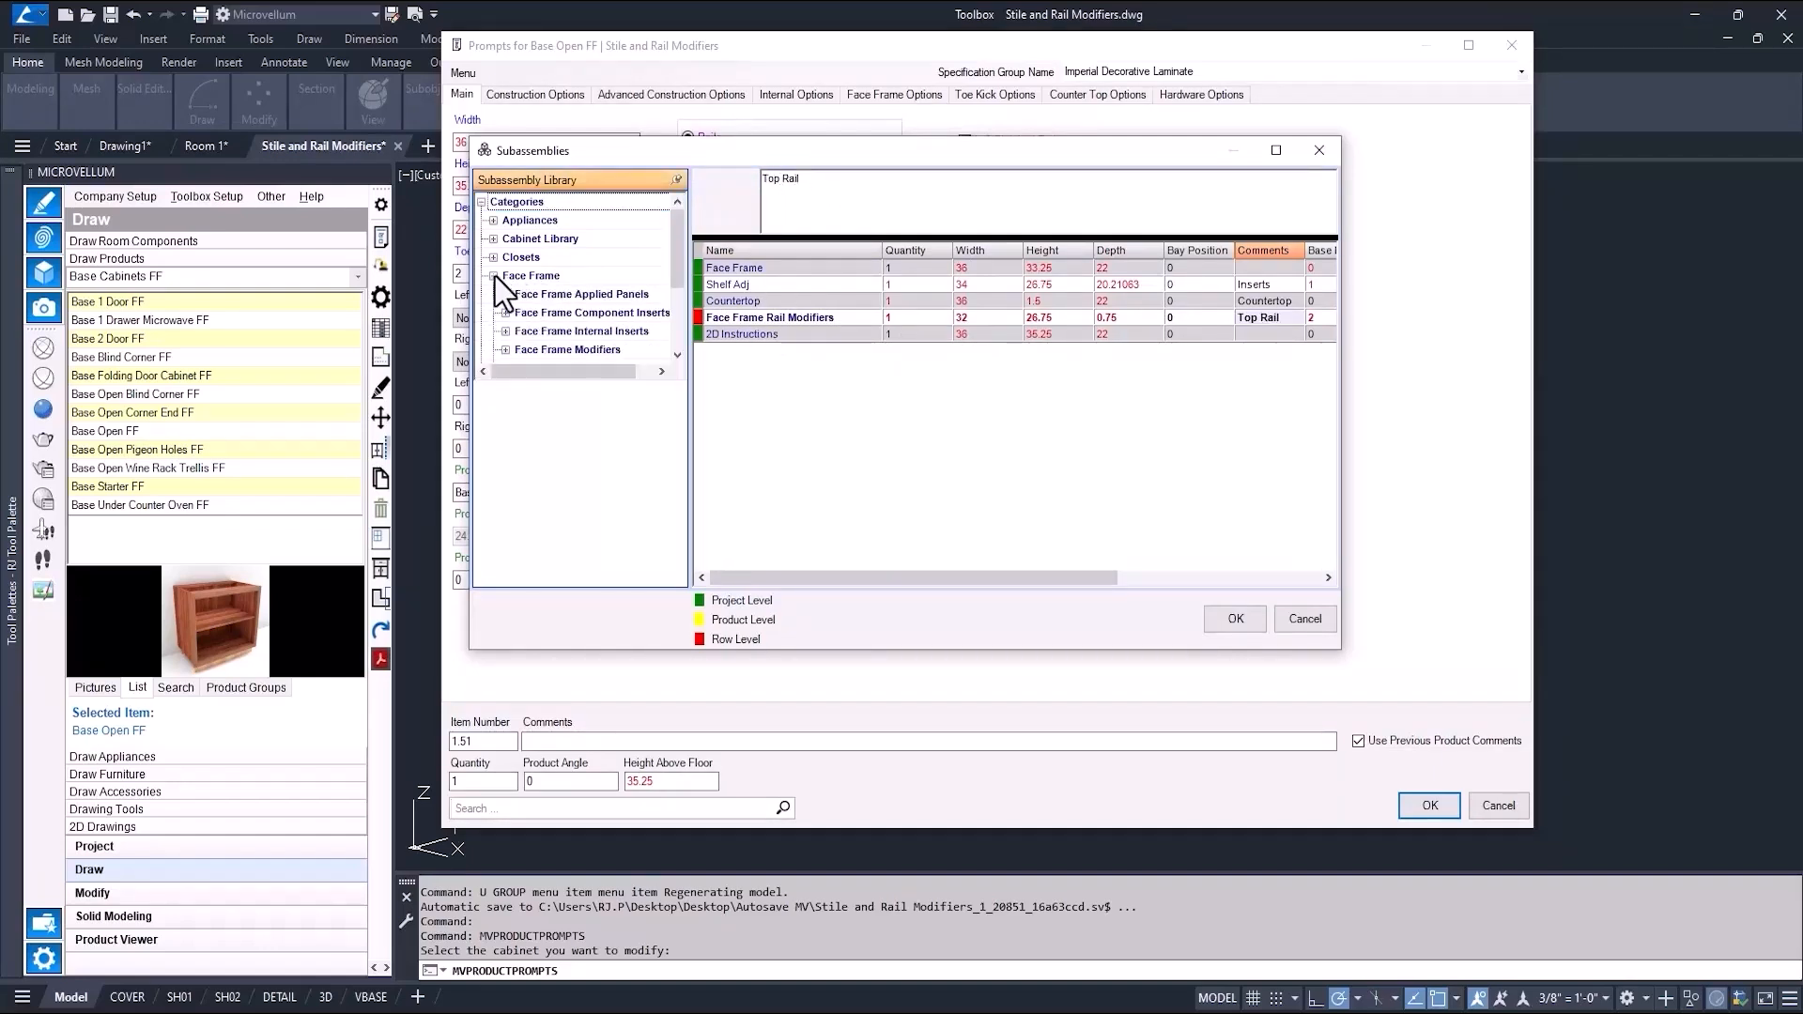
click(505, 351)
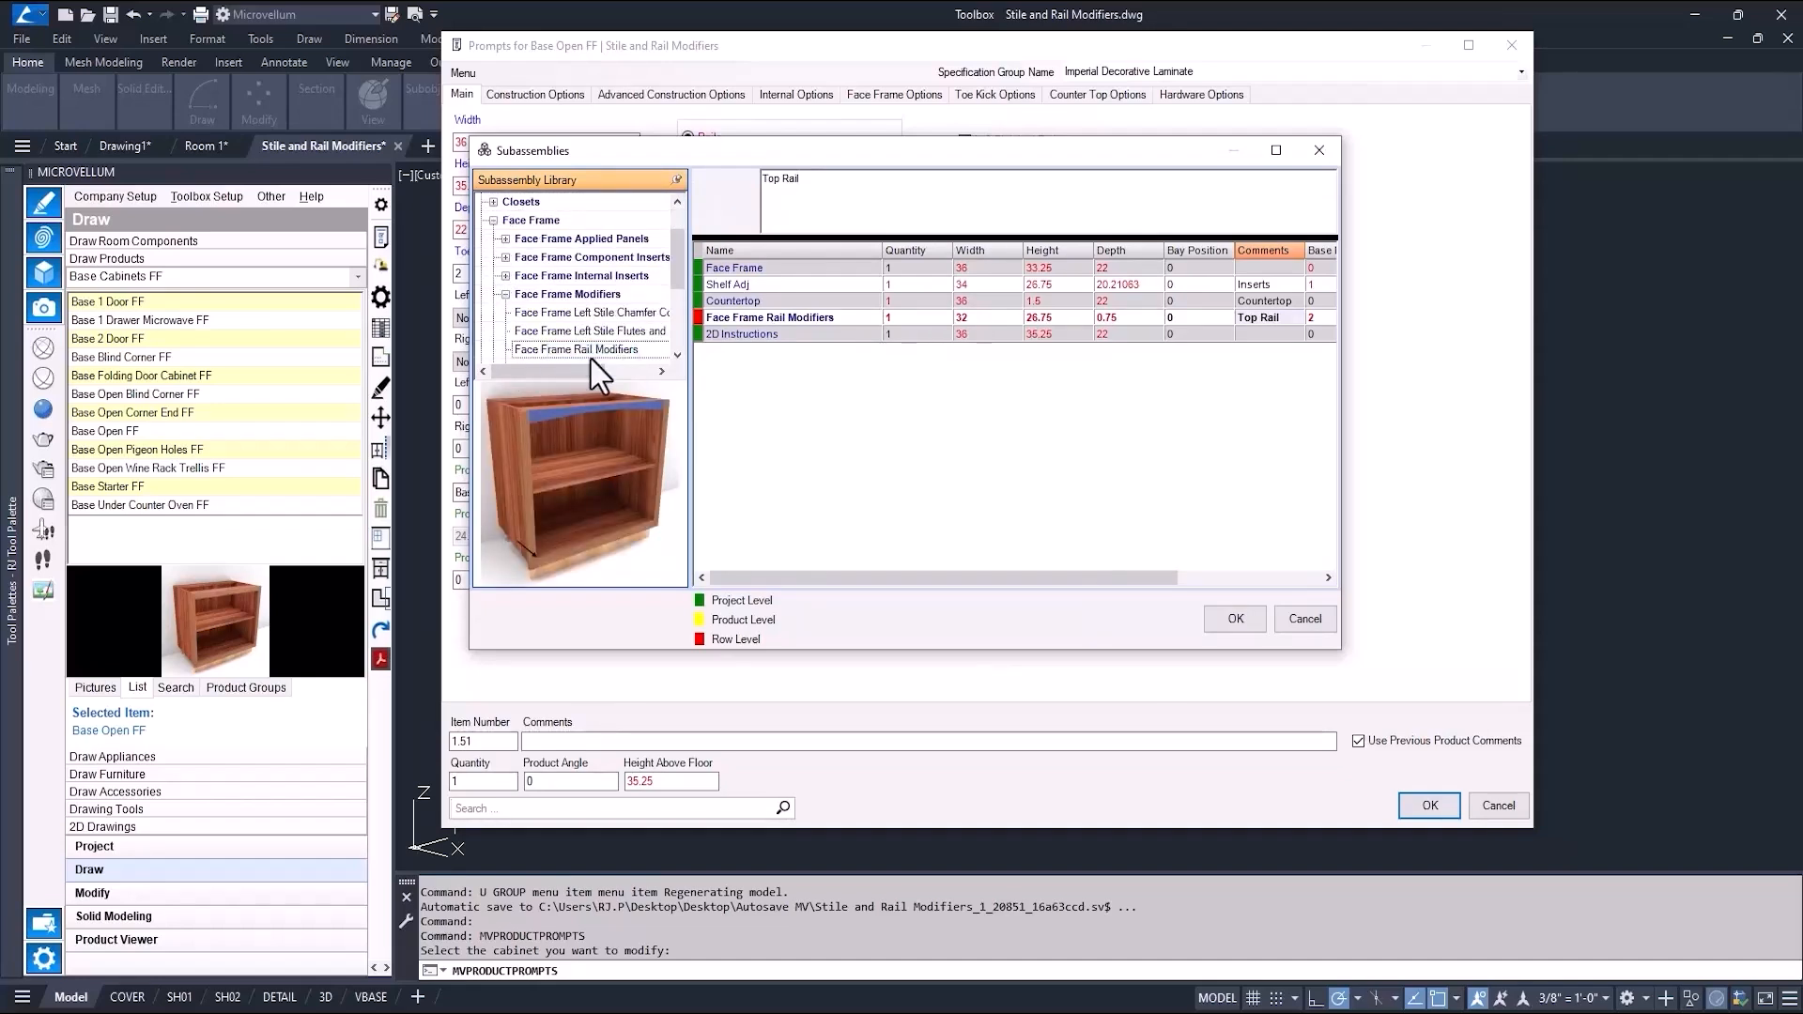
double_click(590, 356)
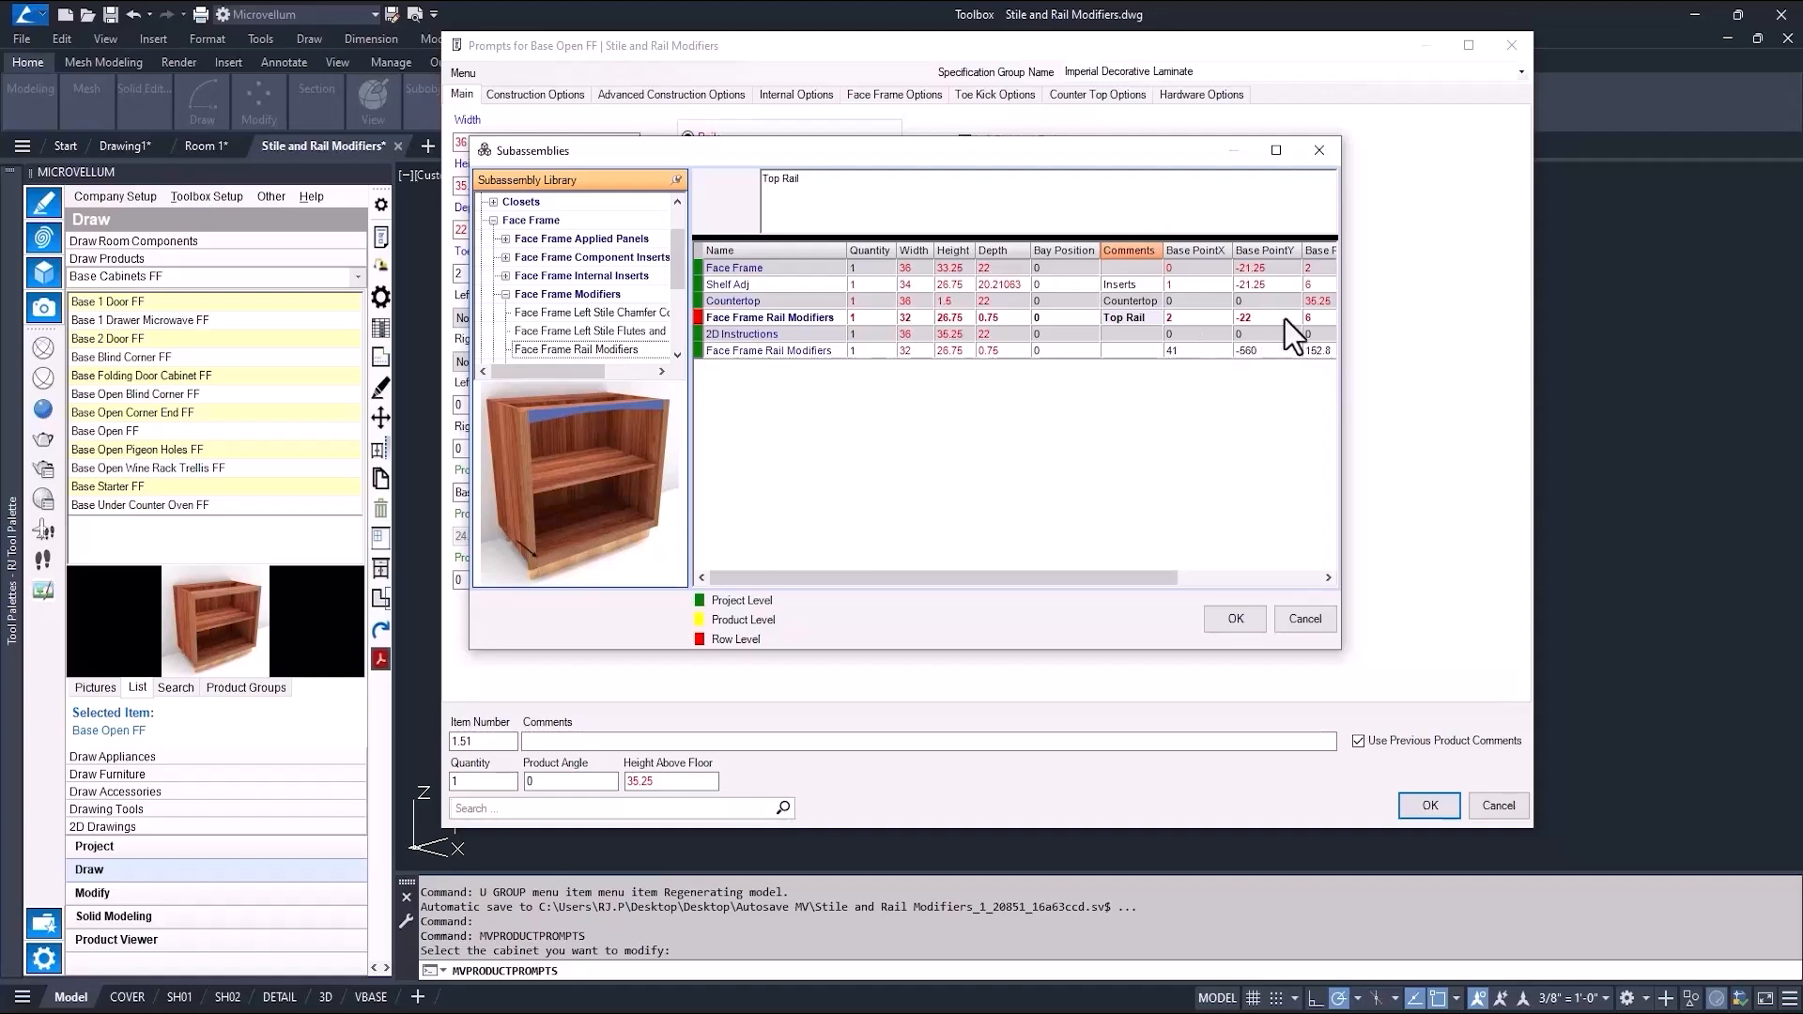
click(1236, 618)
click(1431, 808)
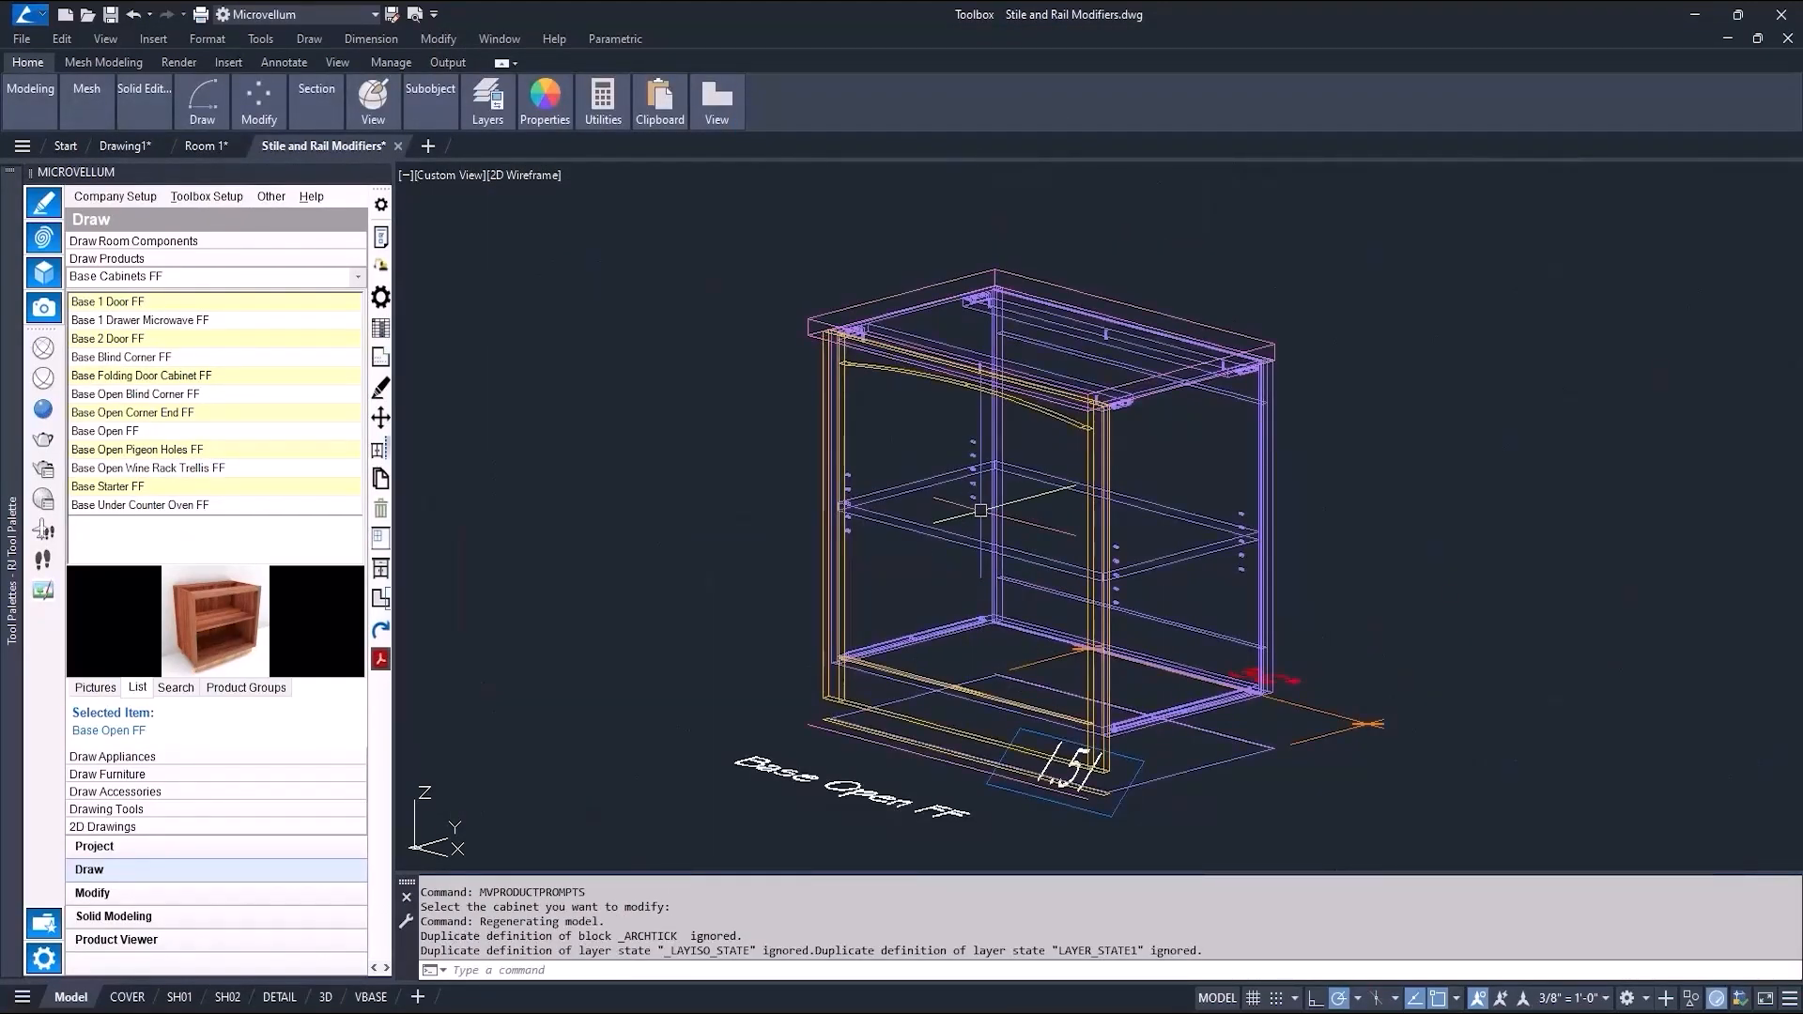
Step: In the cabinet's design data, copy the Top Rail modifier's X, Y and Z Origin formulas to the second rail modifier row
click(381, 388)
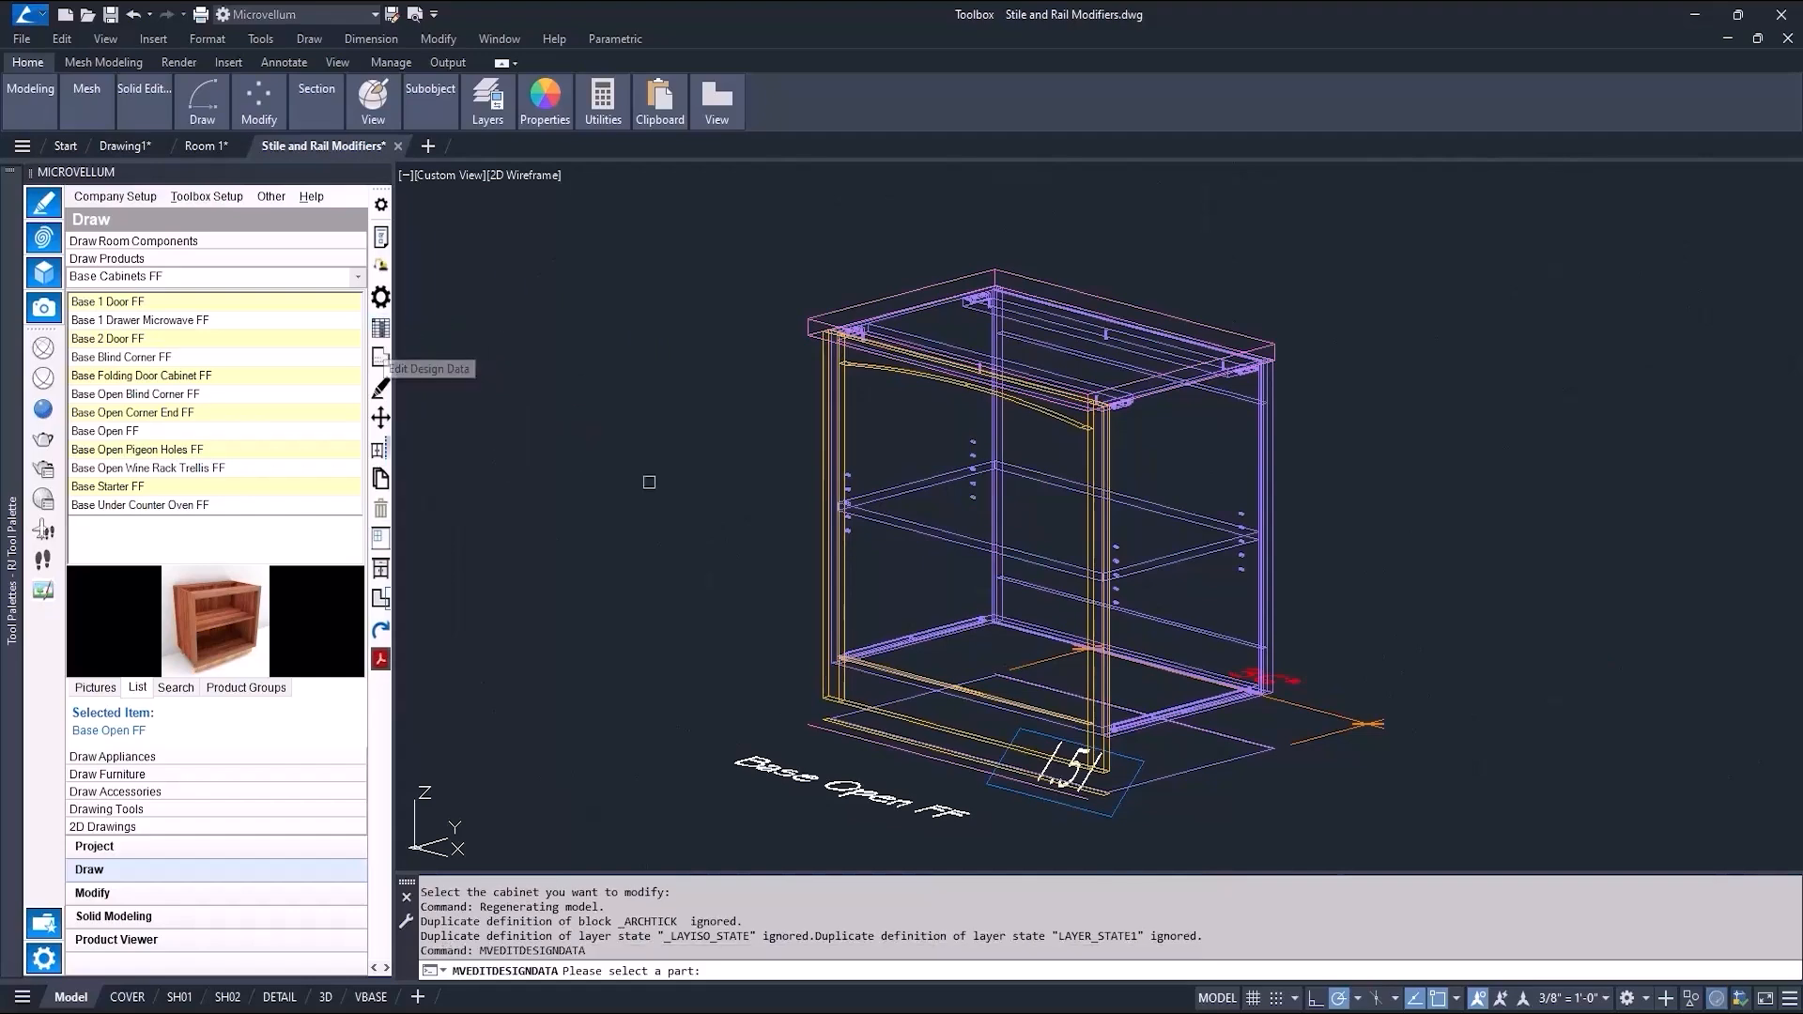
click(958, 690)
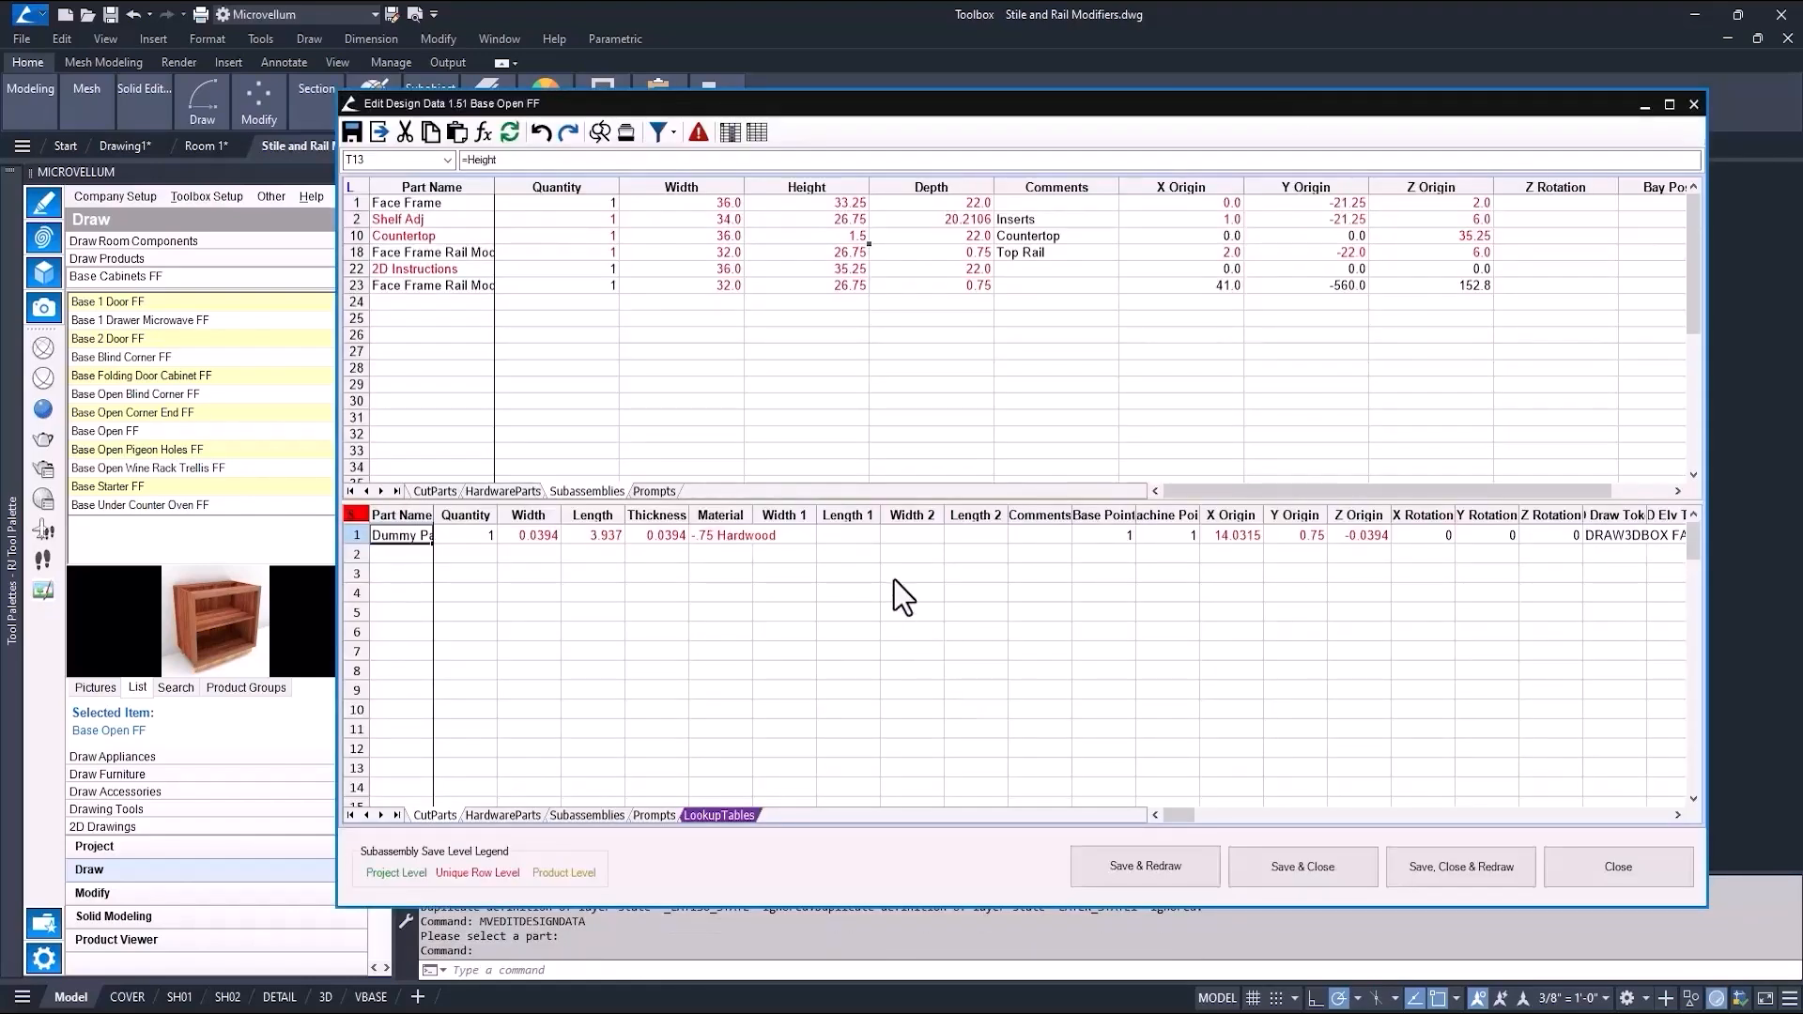
click(460, 253)
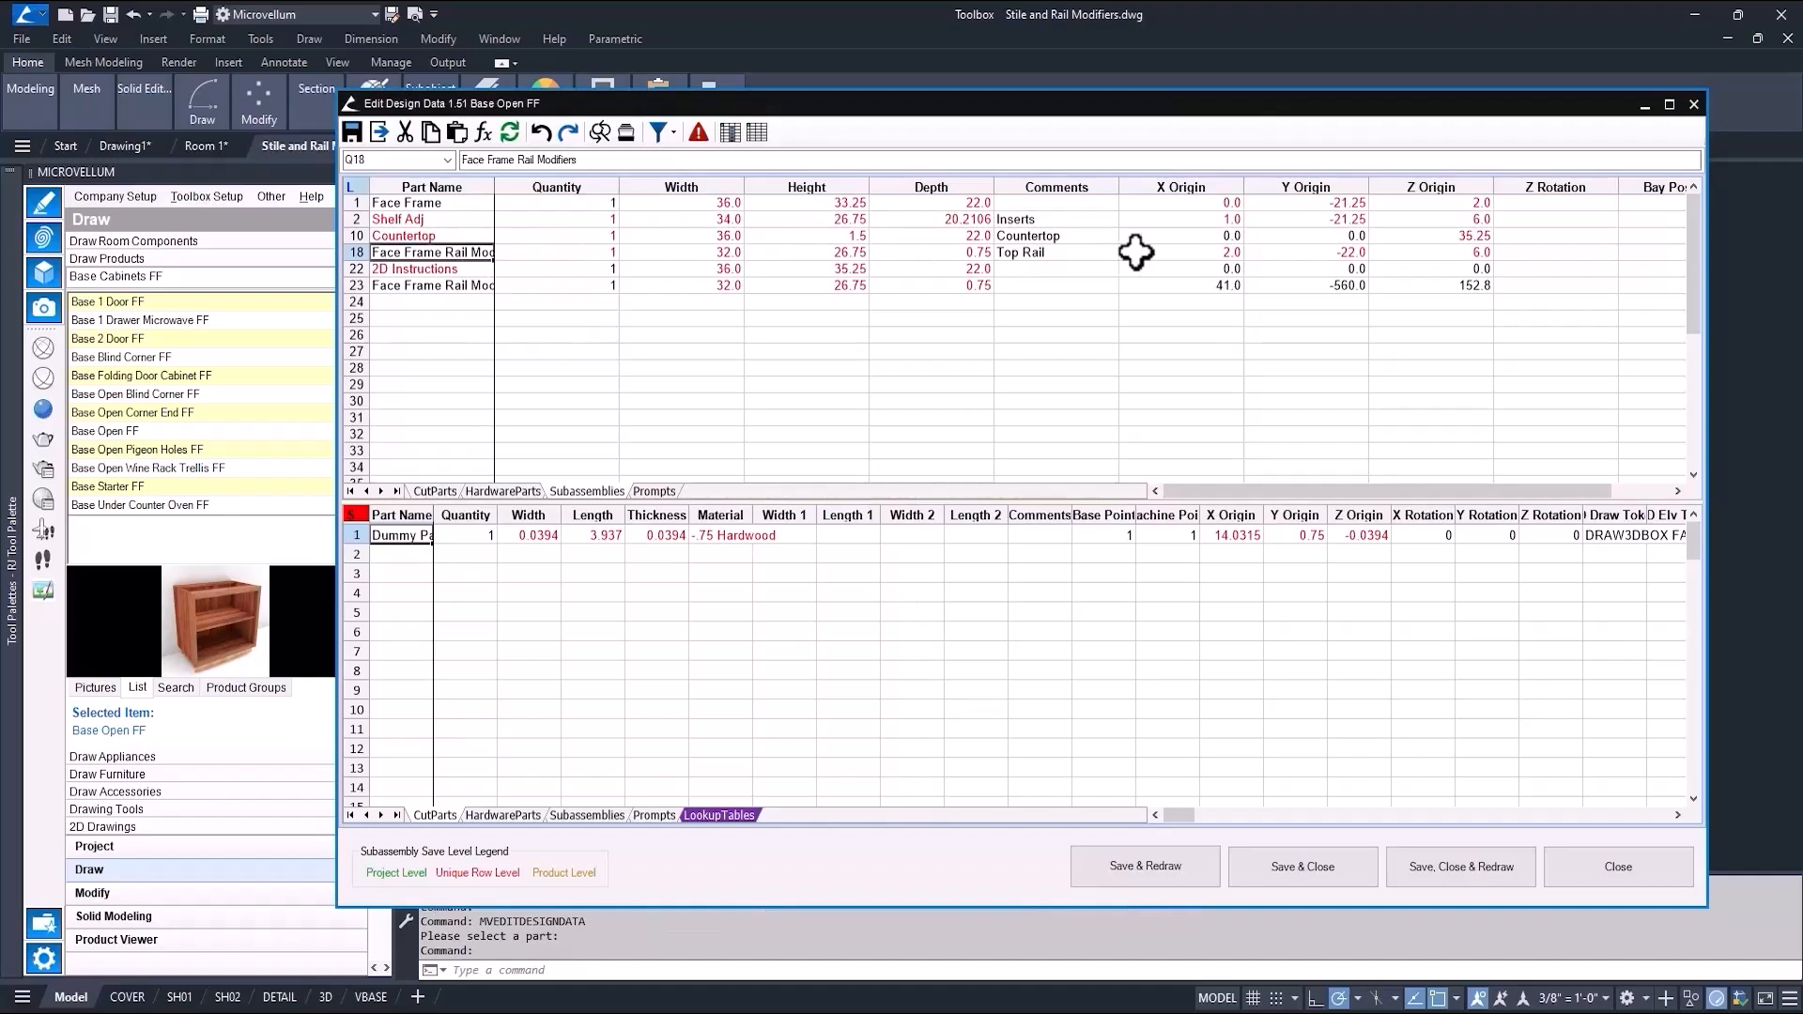
drag(1221, 250, 1357, 249)
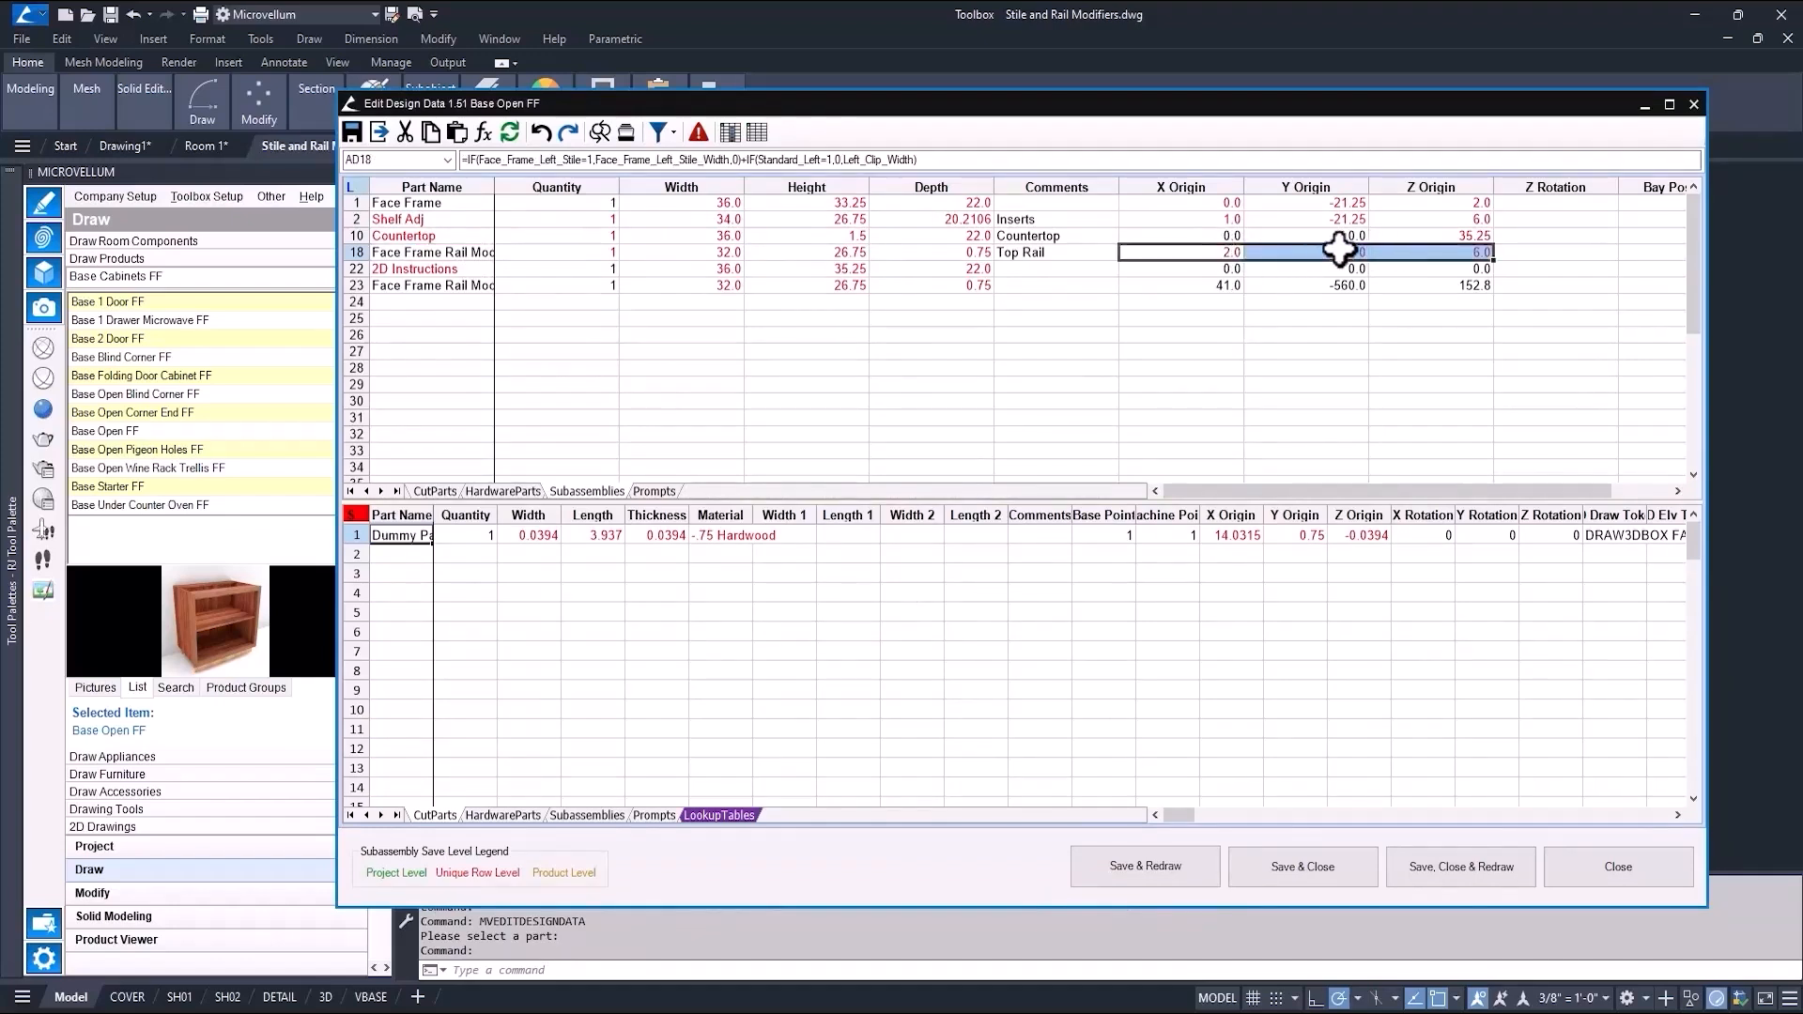
click(1162, 287)
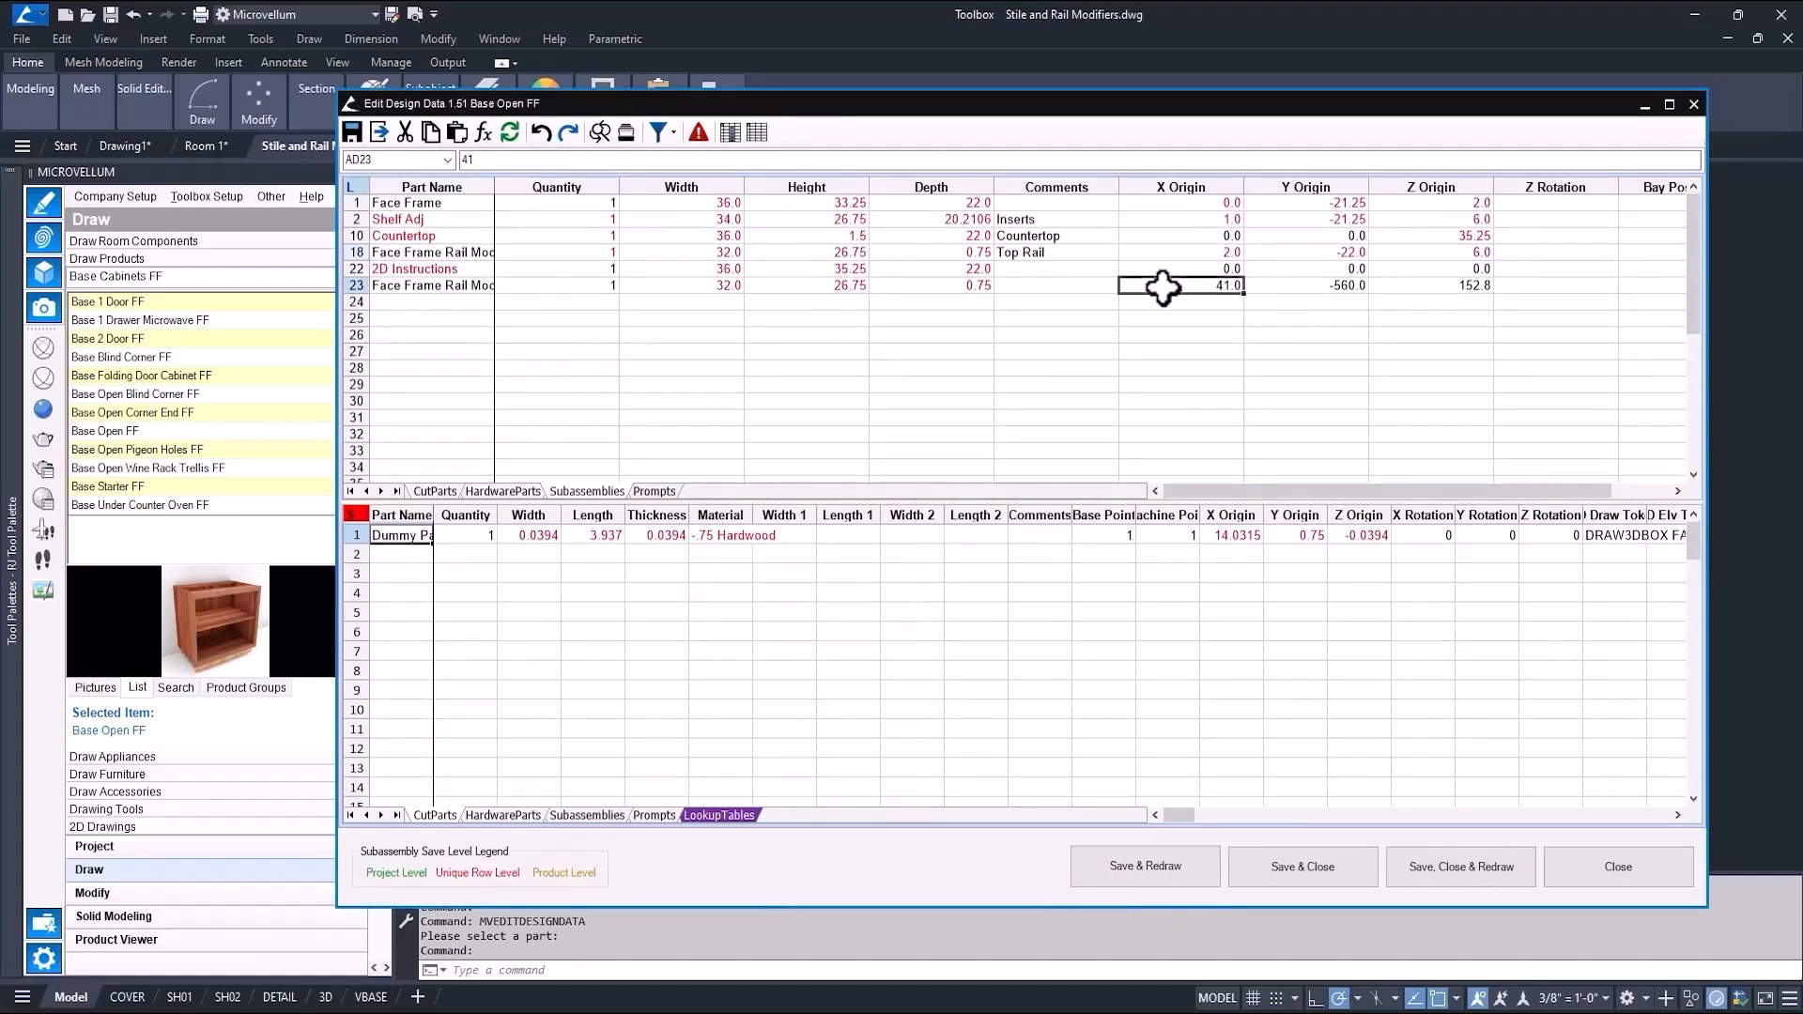
text(2.0	-22.0	6.0)
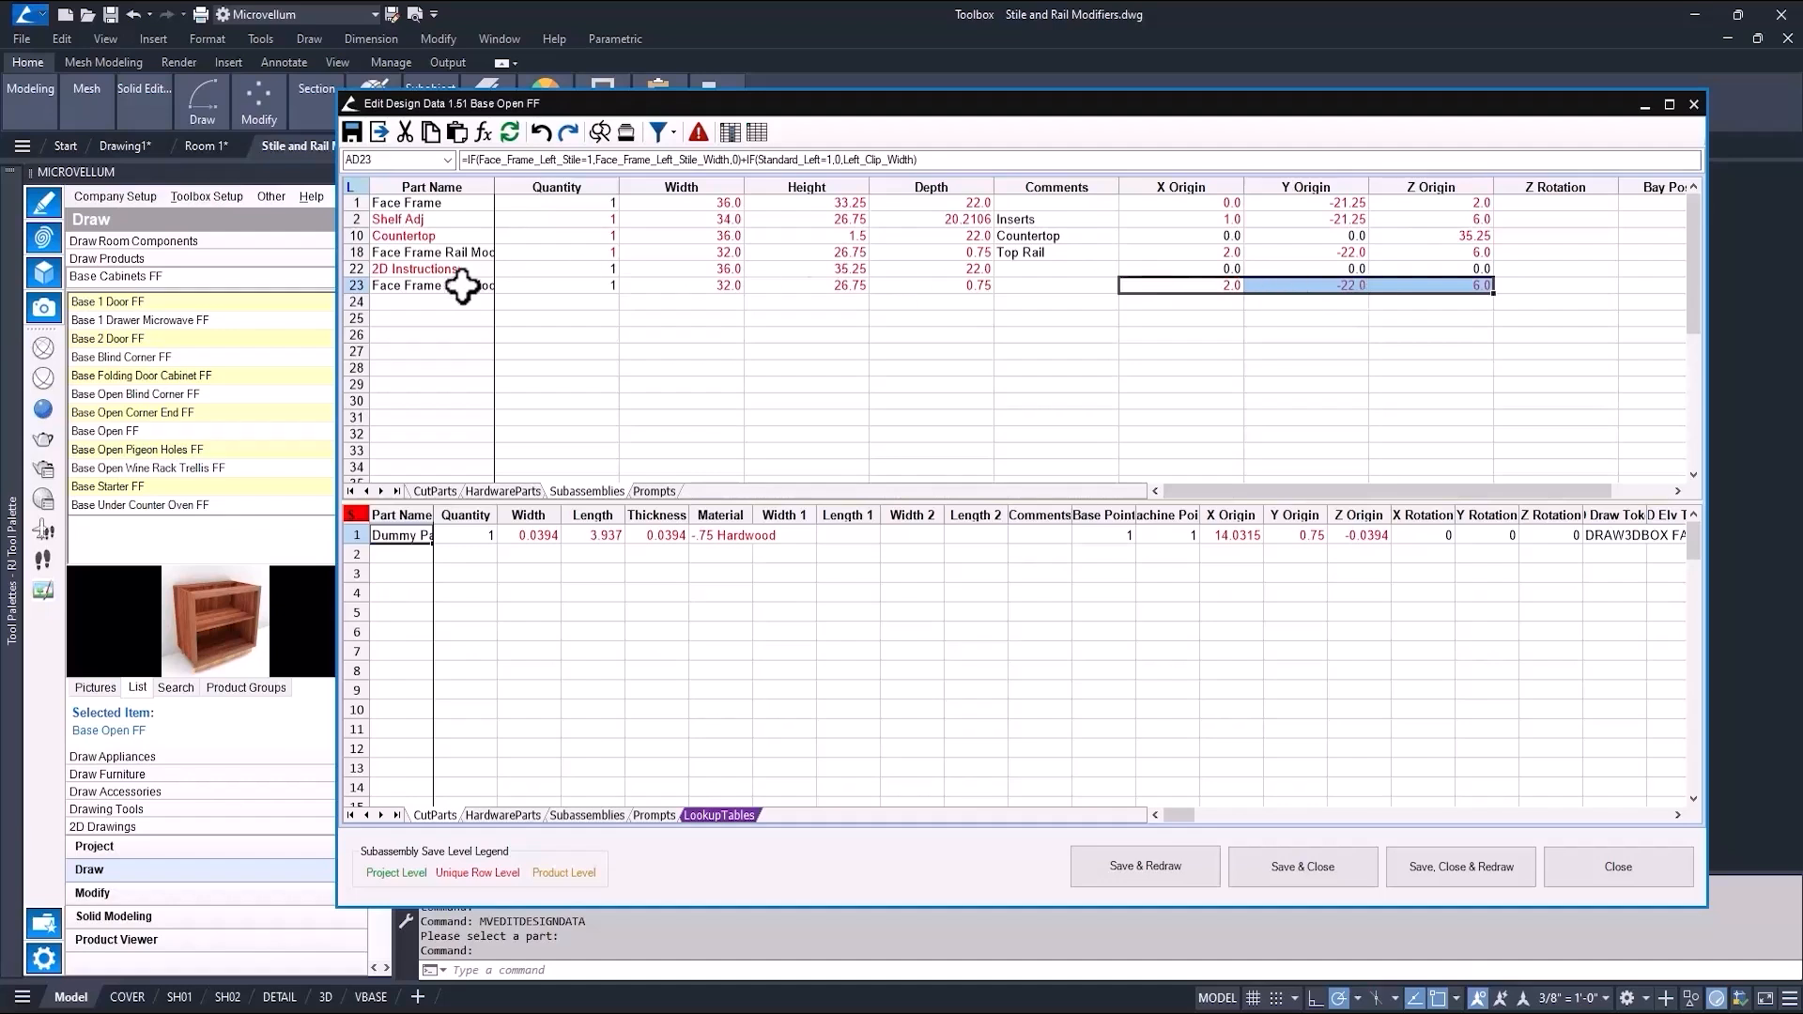
Step: Widen the subassemblies' Part Name column and add the height to the Dummy Part's Z Origin formula in the Top Rail modifier
click(431, 288)
drag(495, 187, 595, 187)
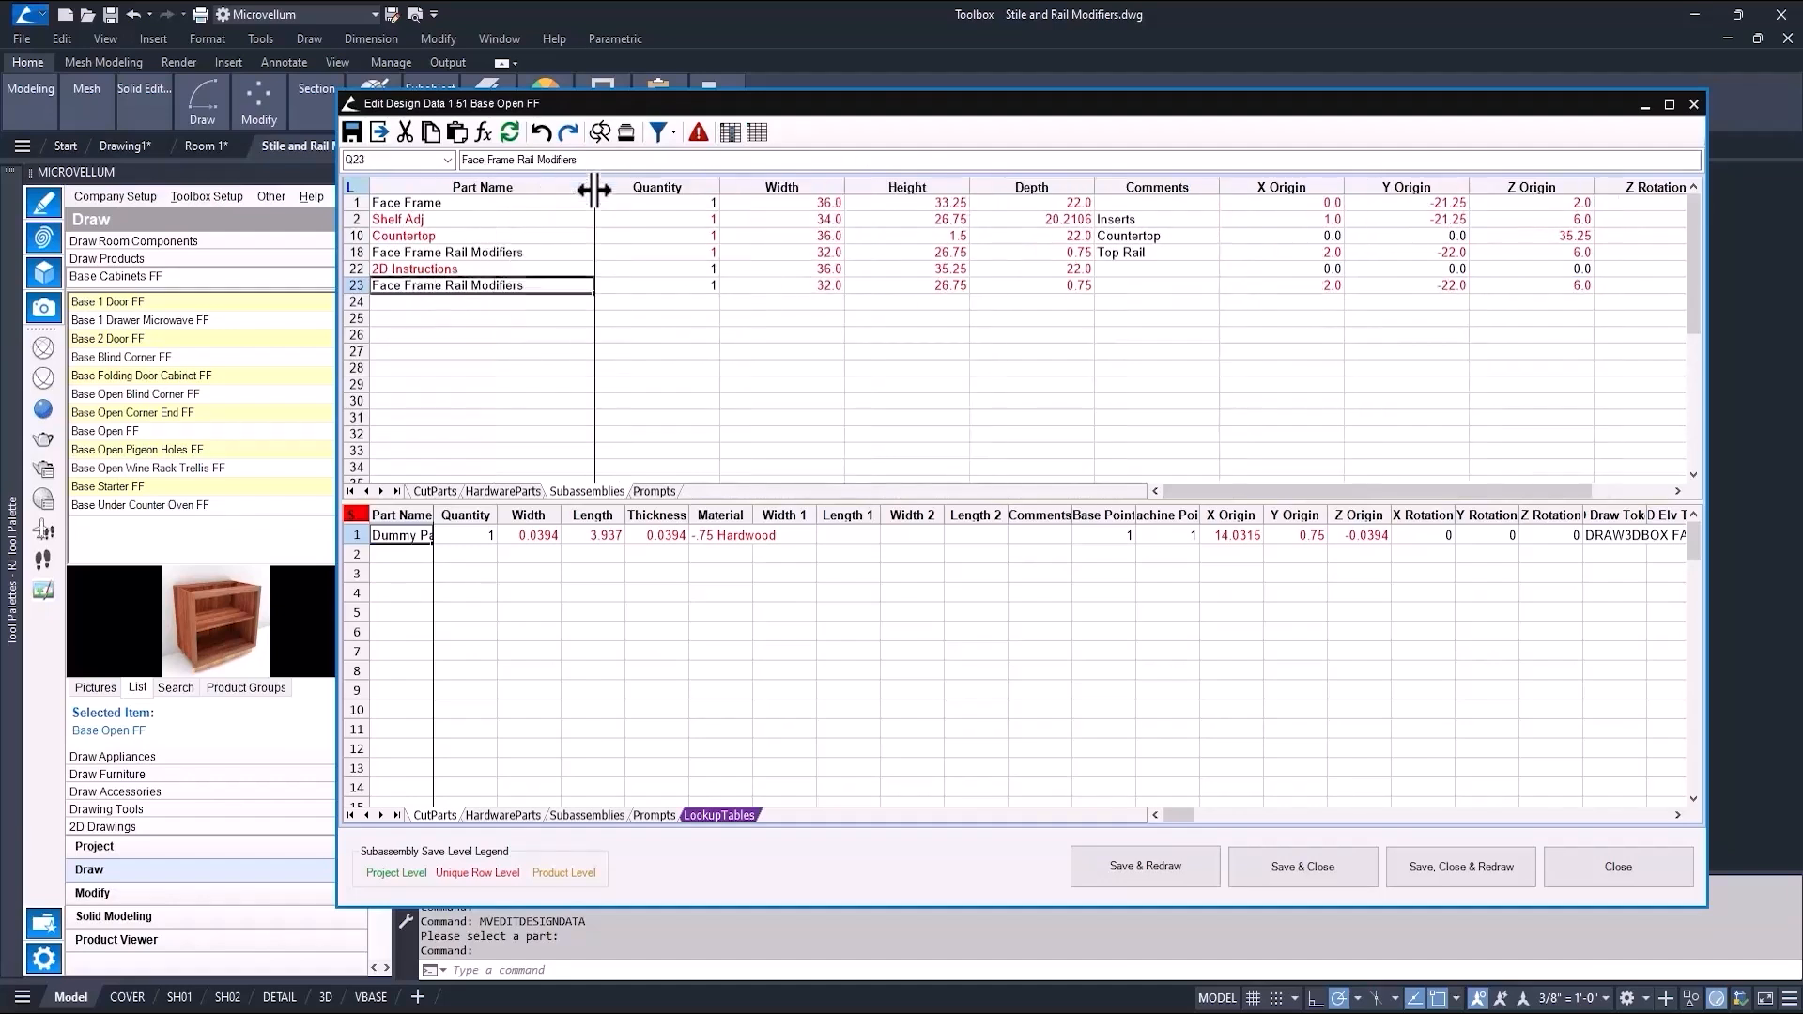
click(481, 252)
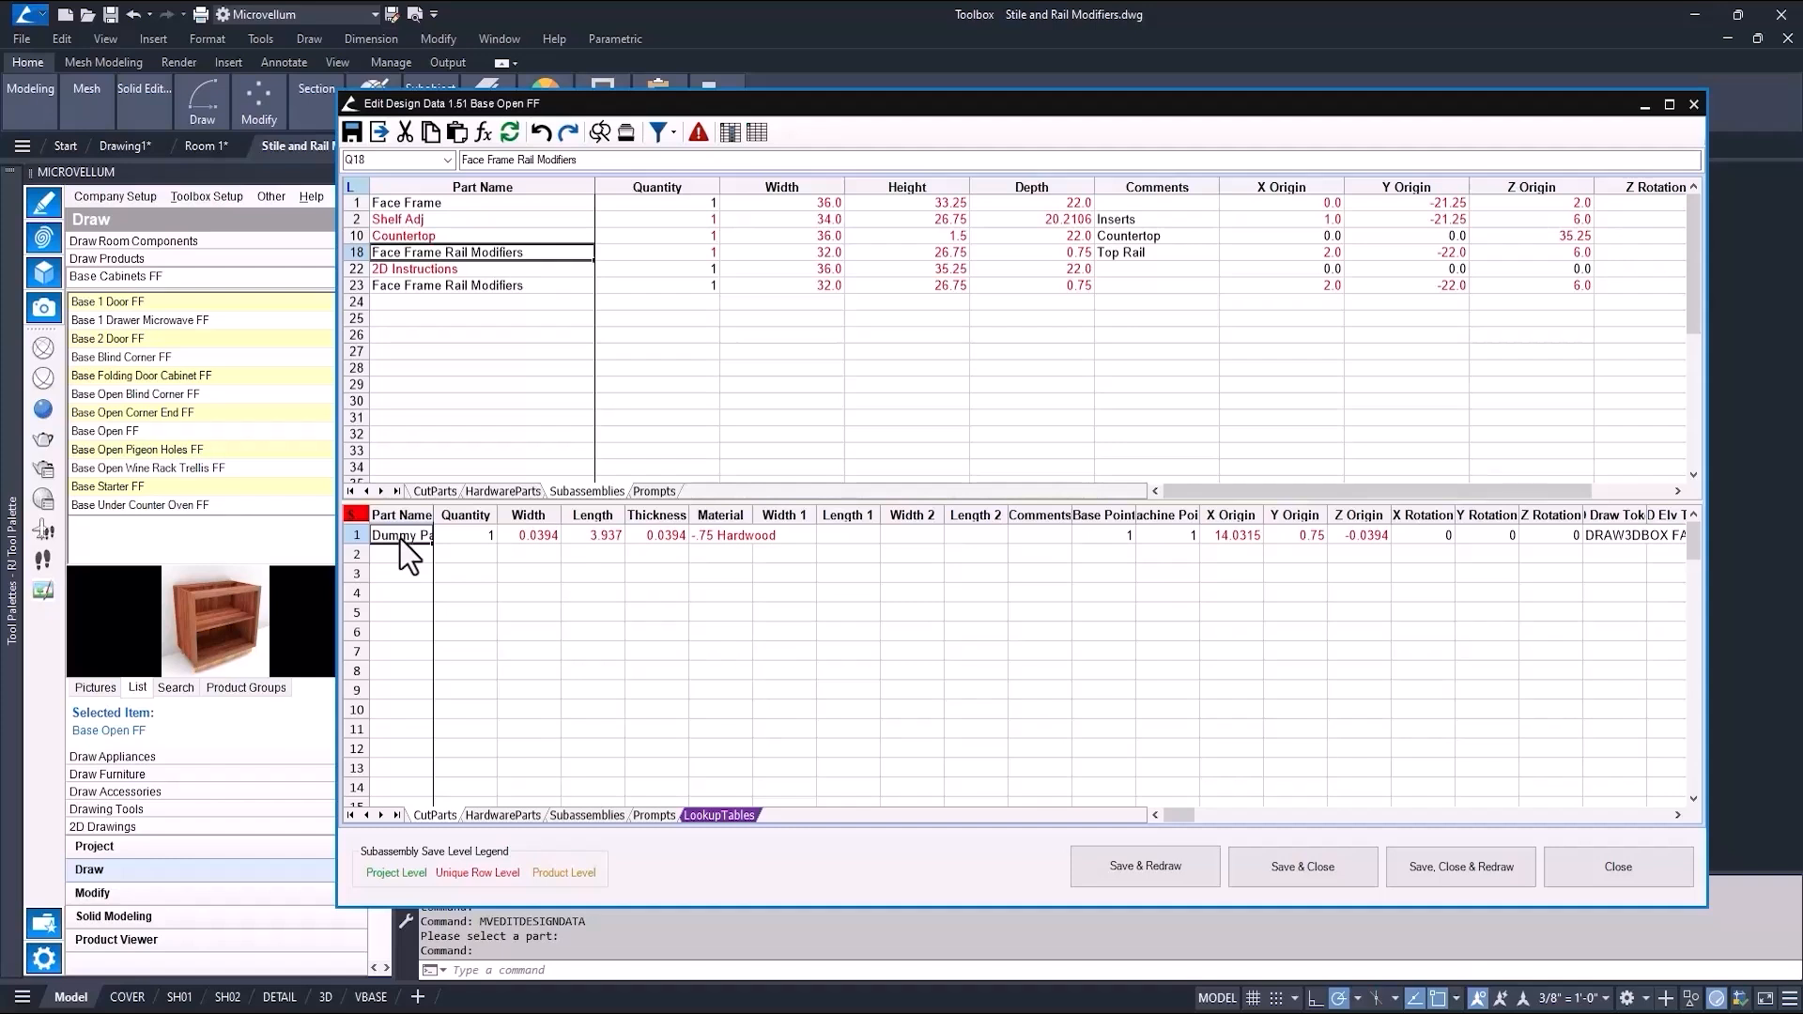
click(1352, 535)
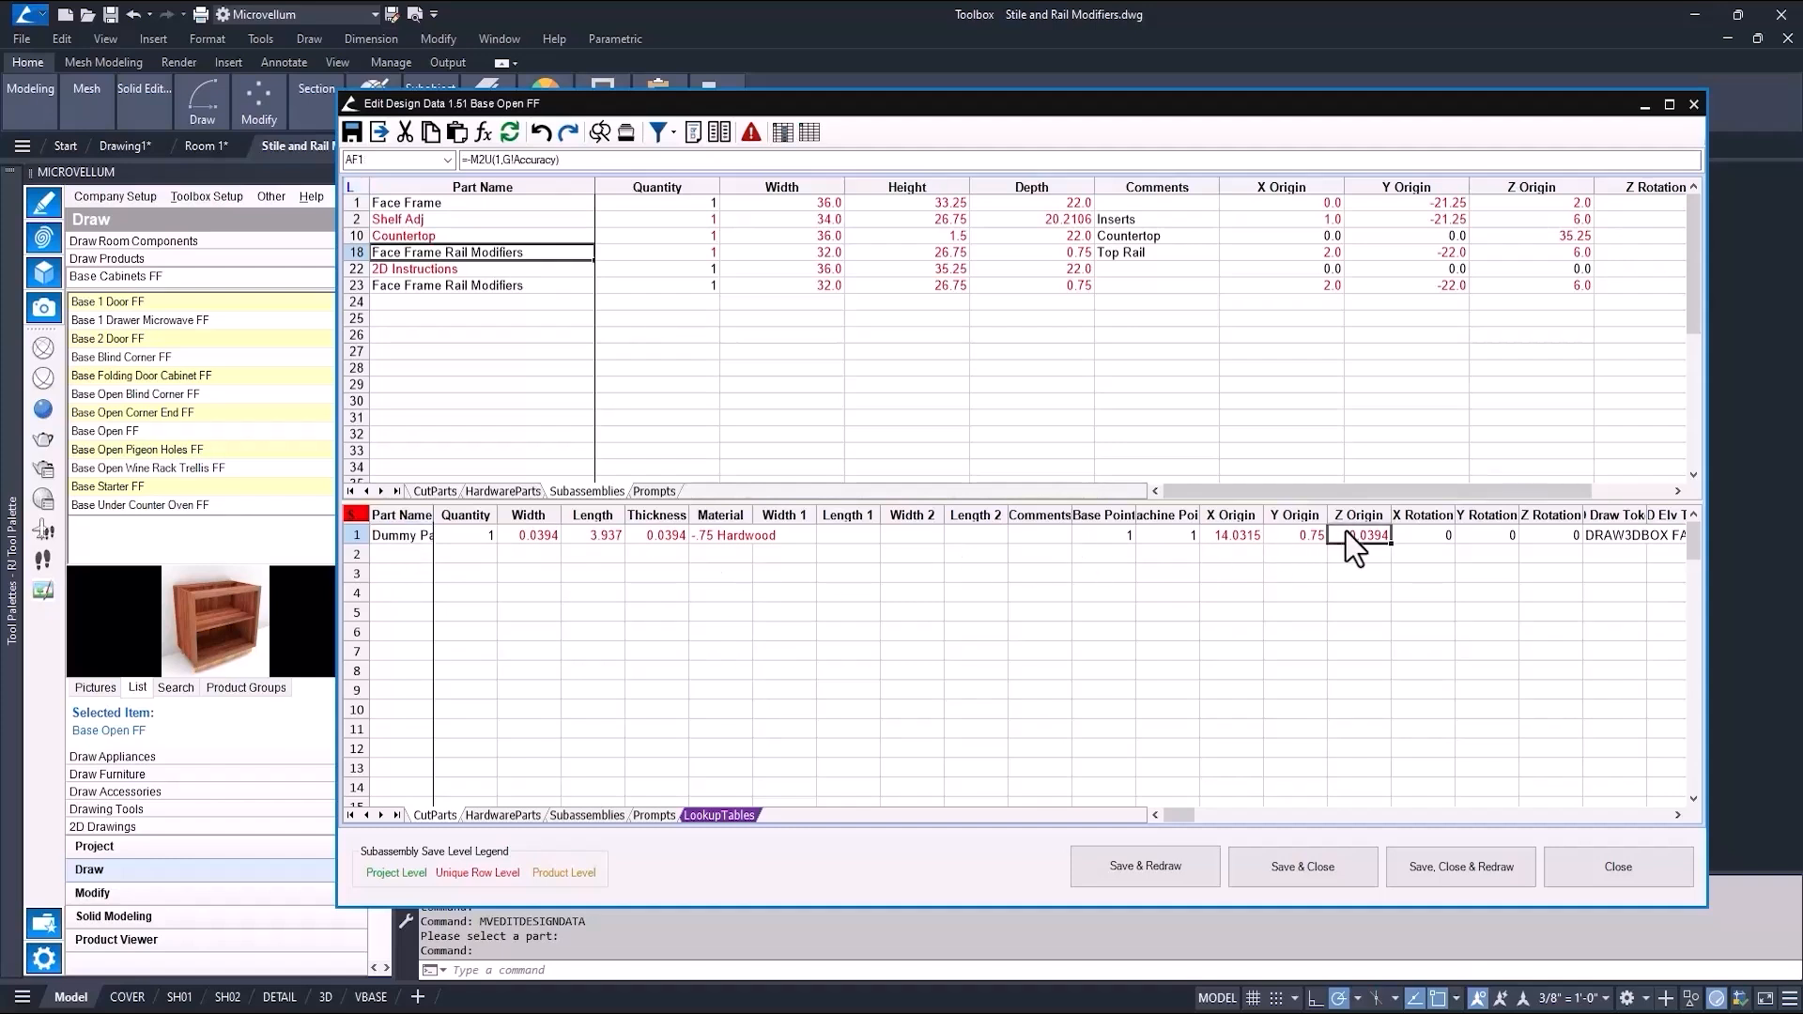
click(597, 160)
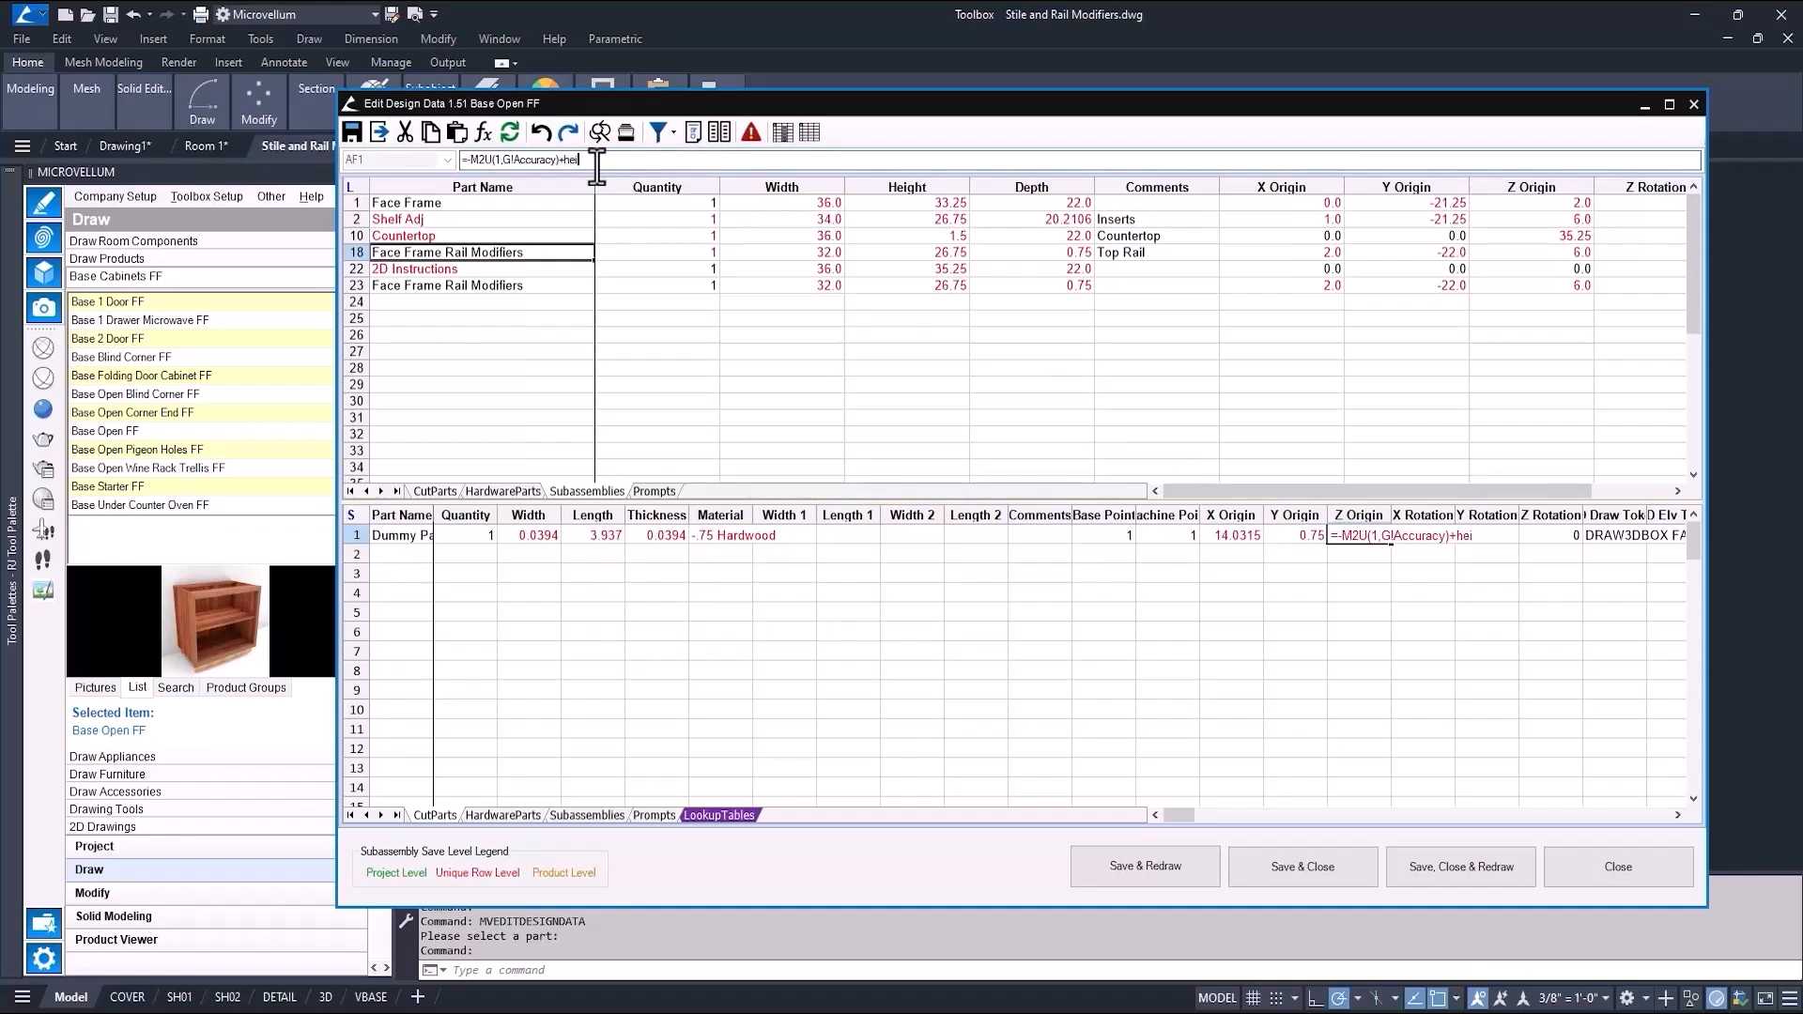
key(Return)
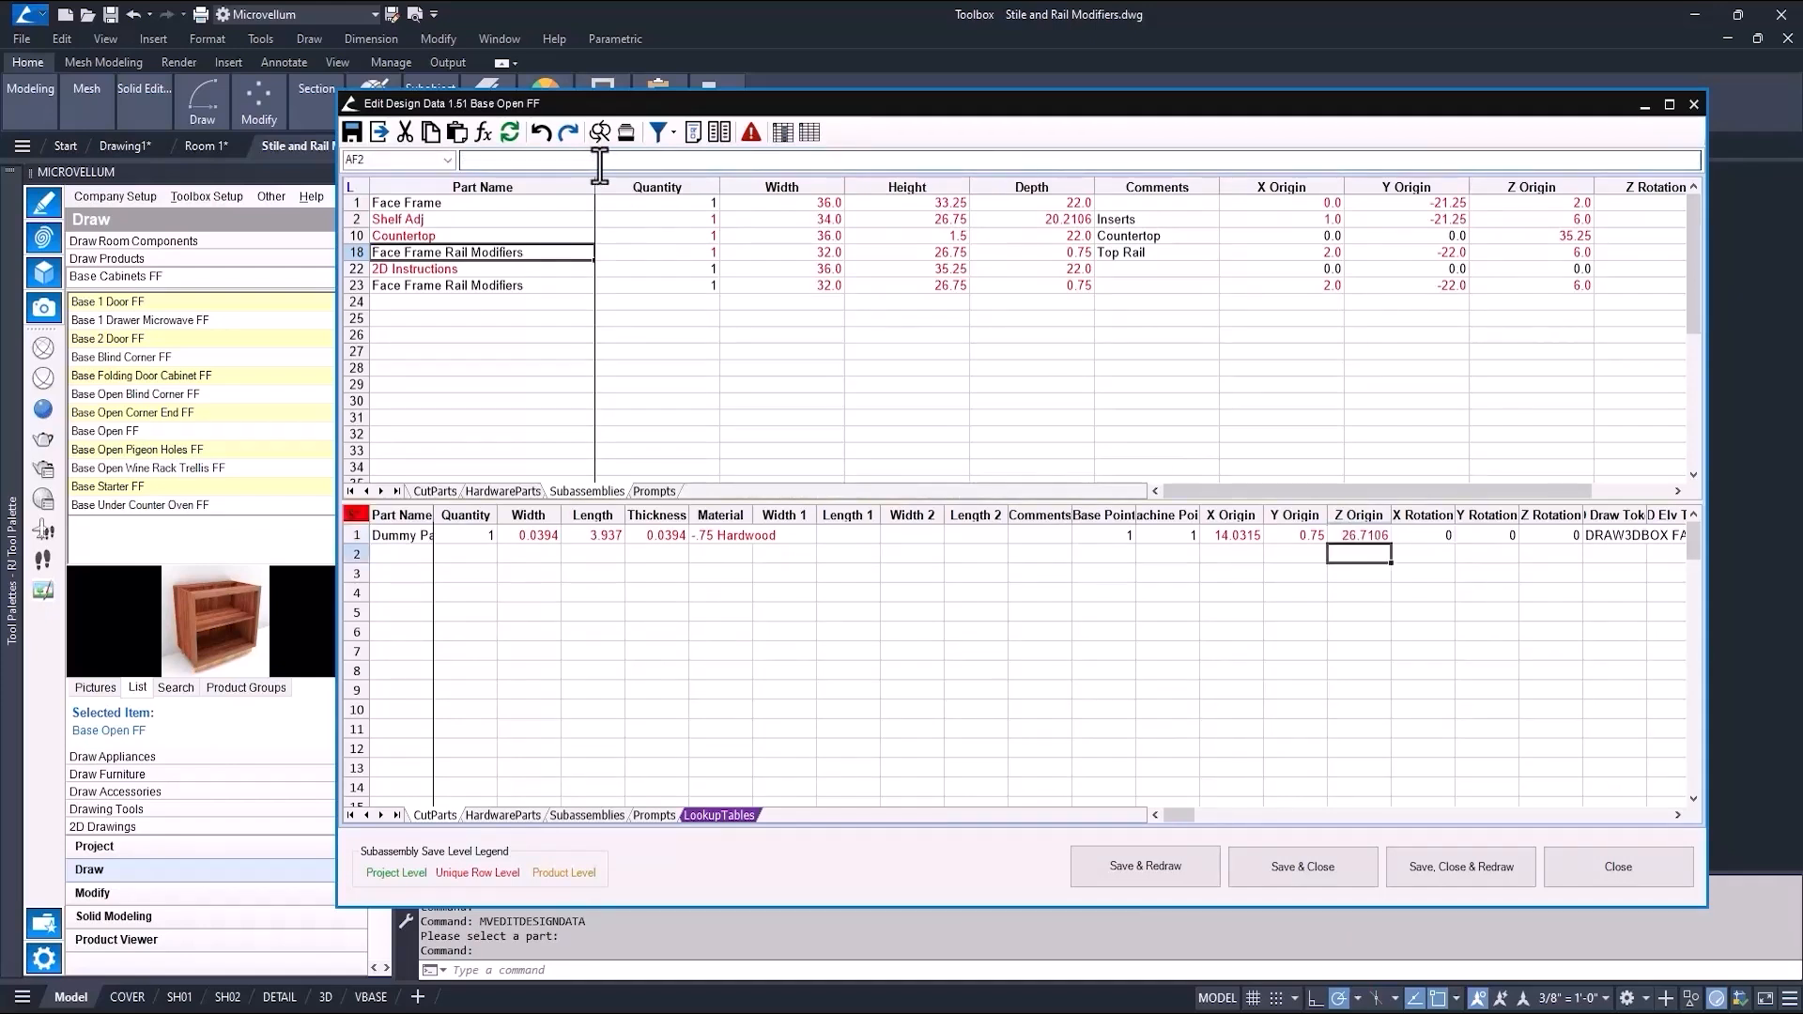
Step: Save the Top Rail modifier to its current row while opening the second rail modifier's file, and save and close the design data
click(499, 286)
right_click(498, 285)
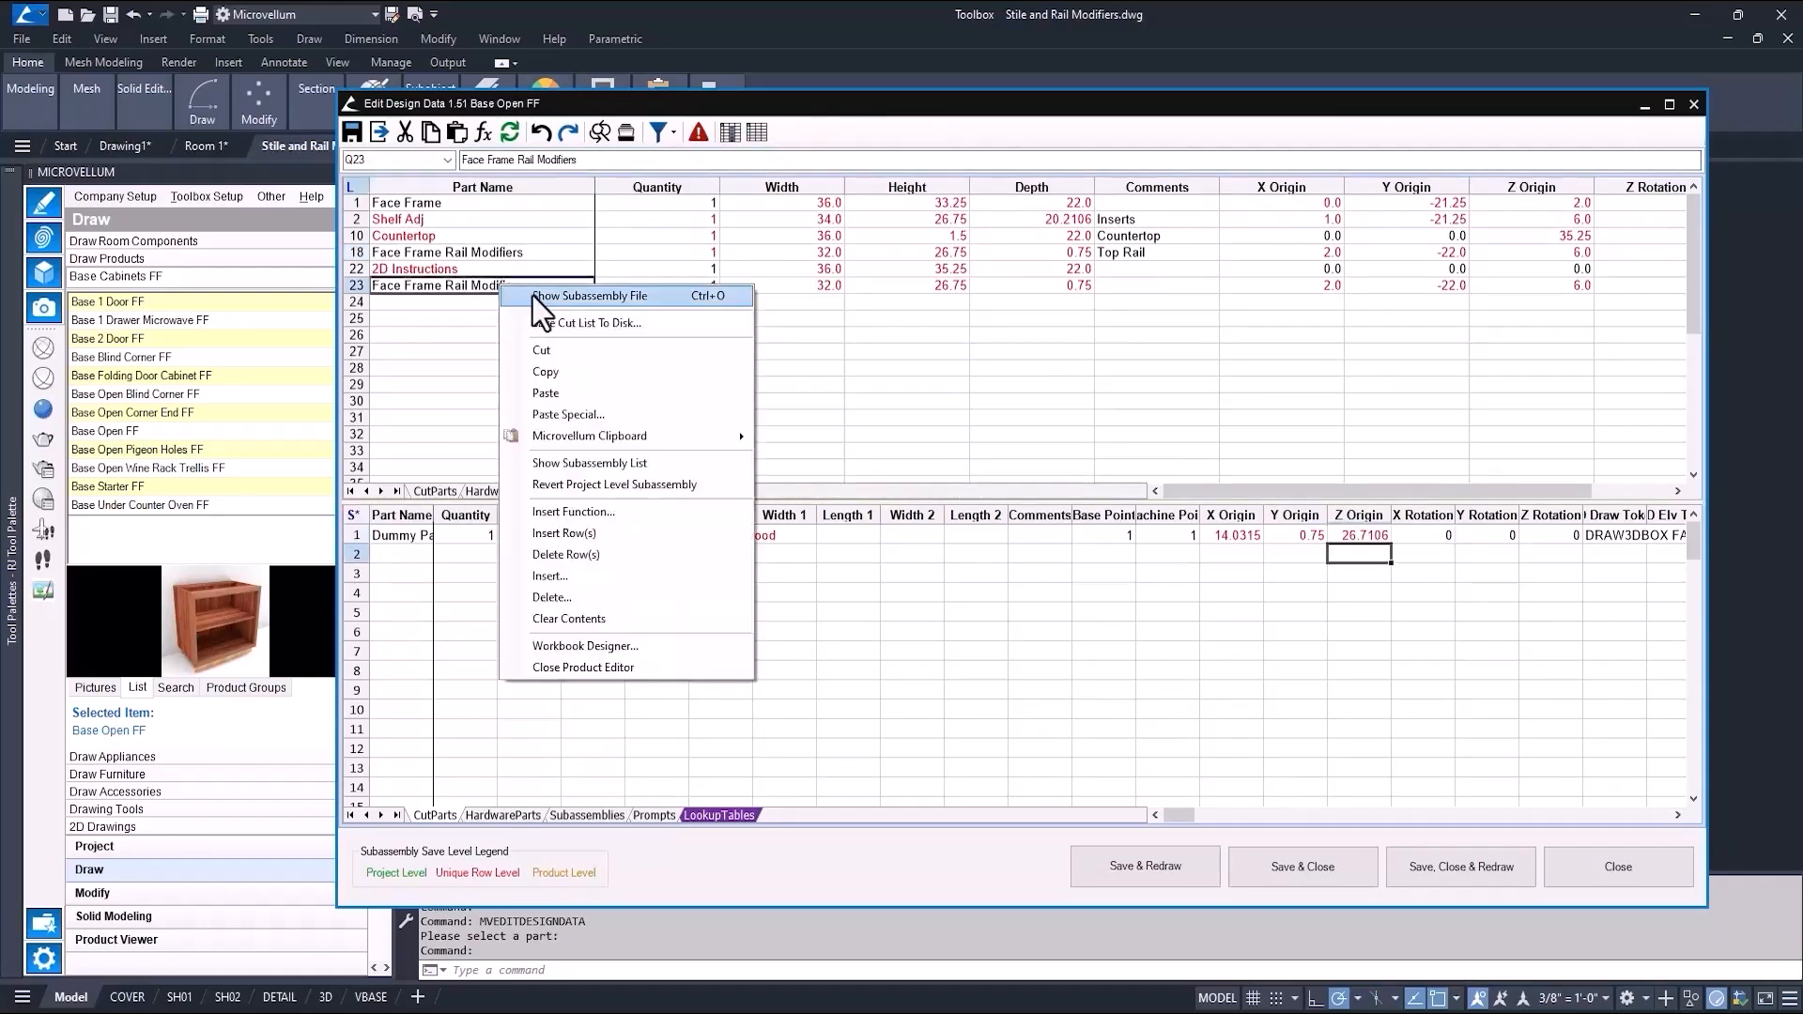
click(532, 296)
click(991, 560)
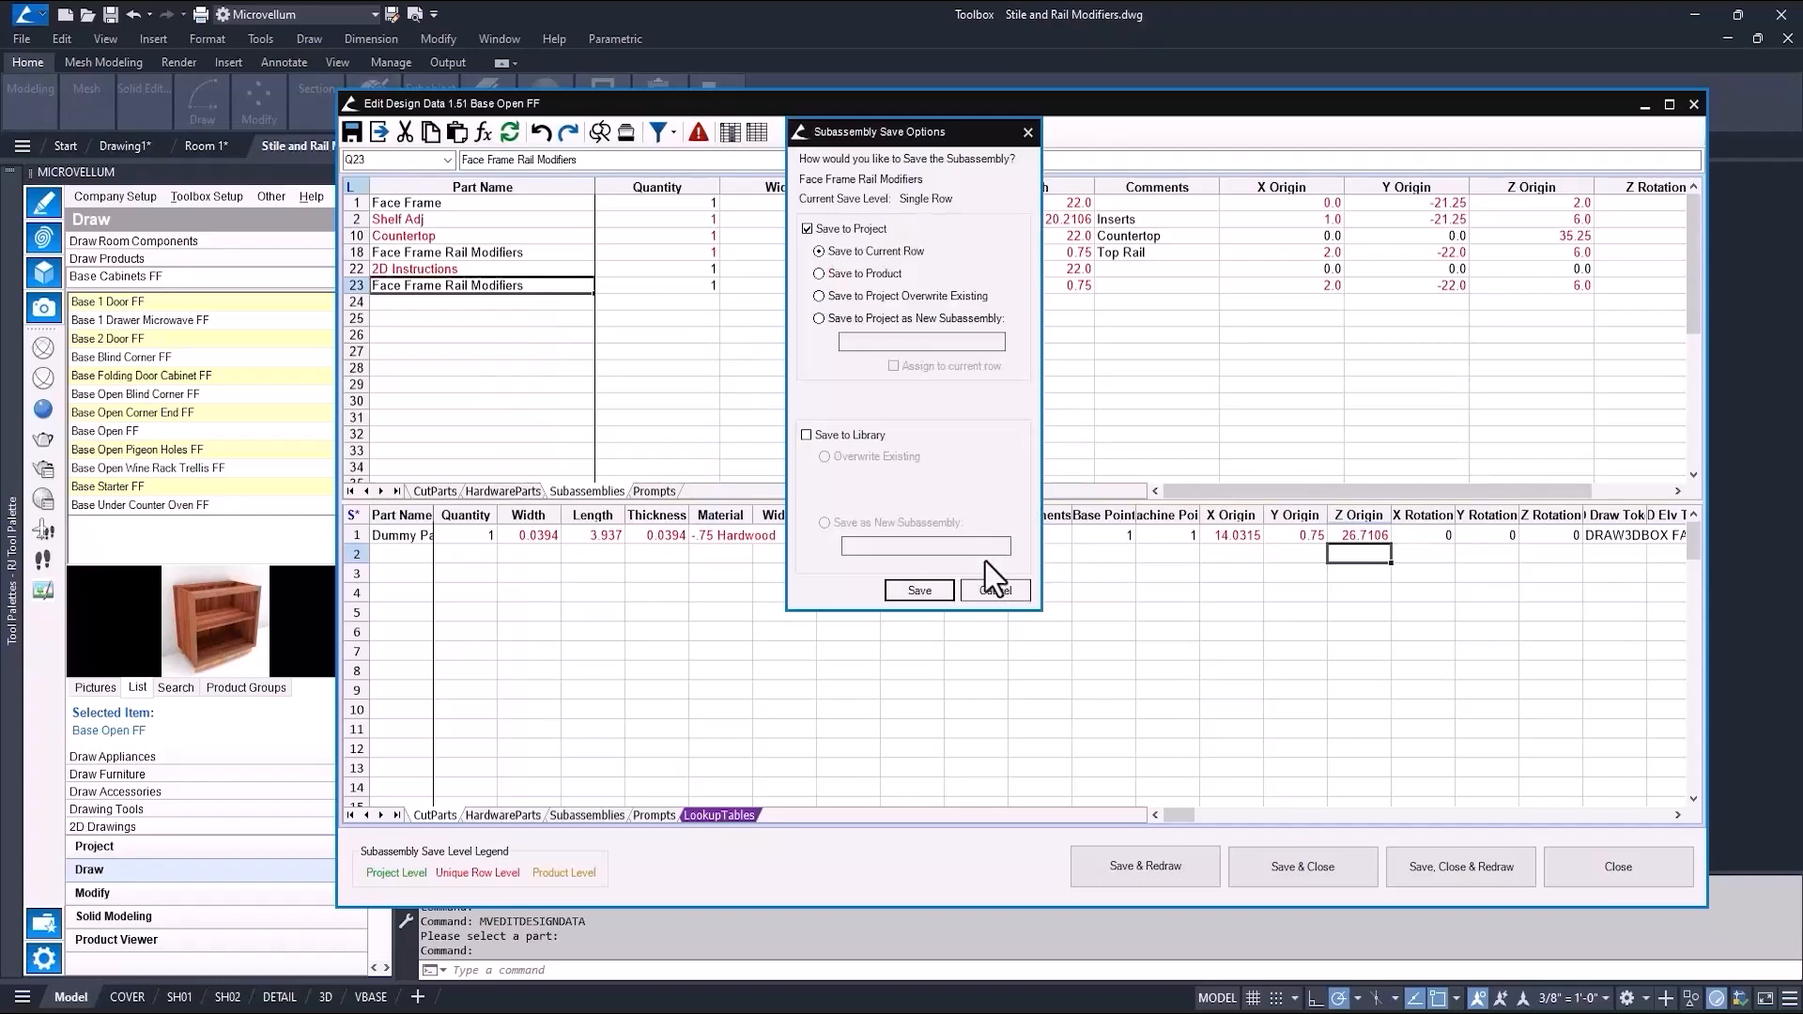
click(920, 590)
click(1047, 560)
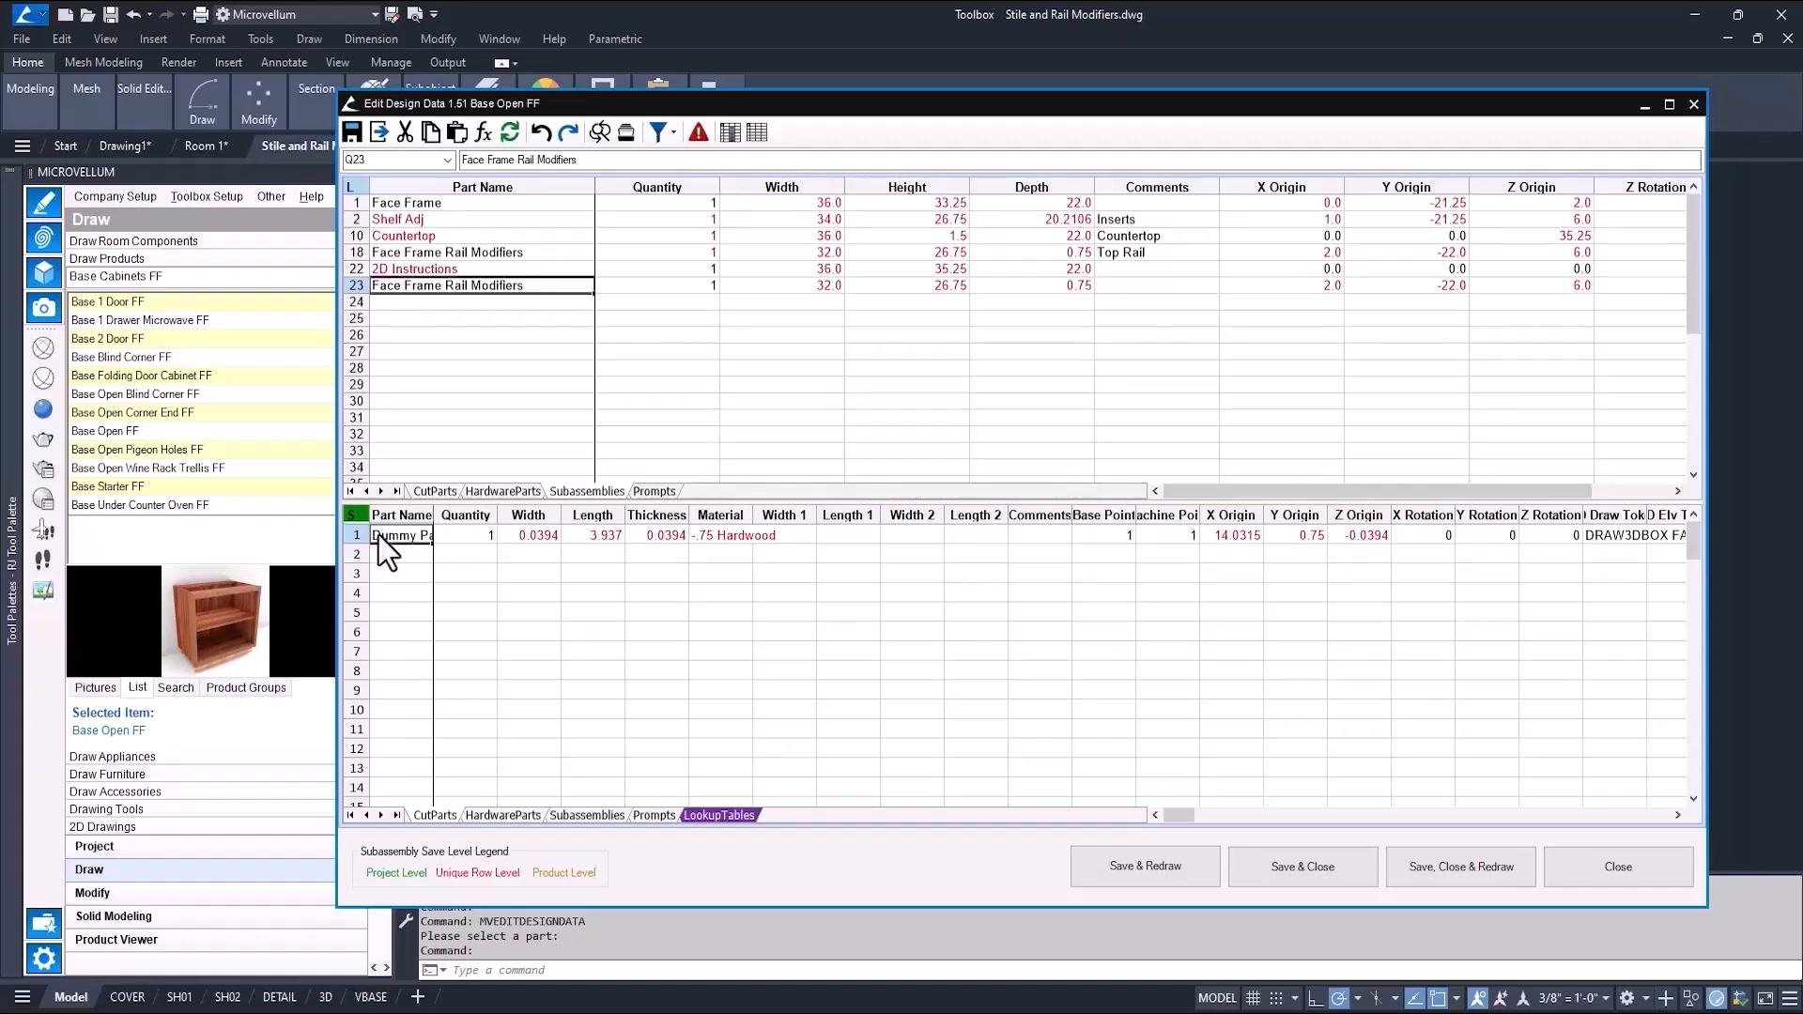
click(1315, 864)
click(1053, 563)
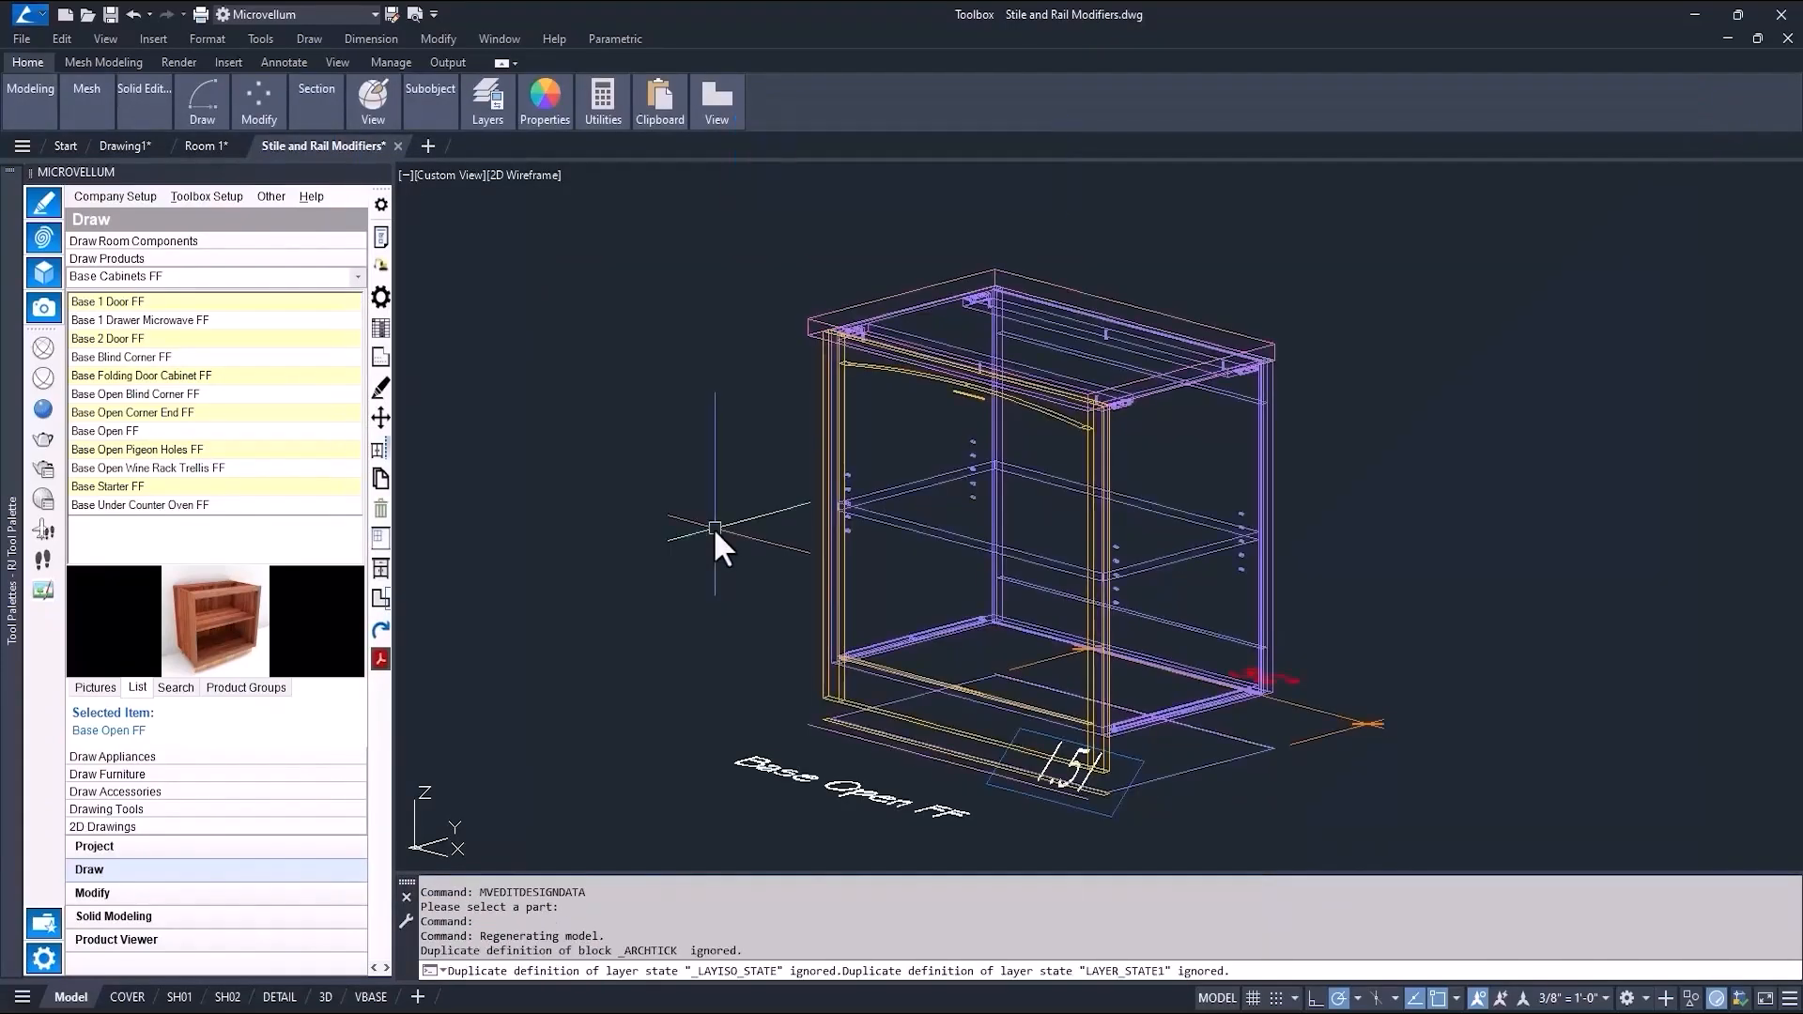
Step: Try to open the subassembly prompts from the Base Open FF cabinet's bottom rail
scroll(960, 386, up, 3)
scroll(960, 386, down, 3)
scroll(976, 683, up, 8)
scroll(977, 684, down, 3)
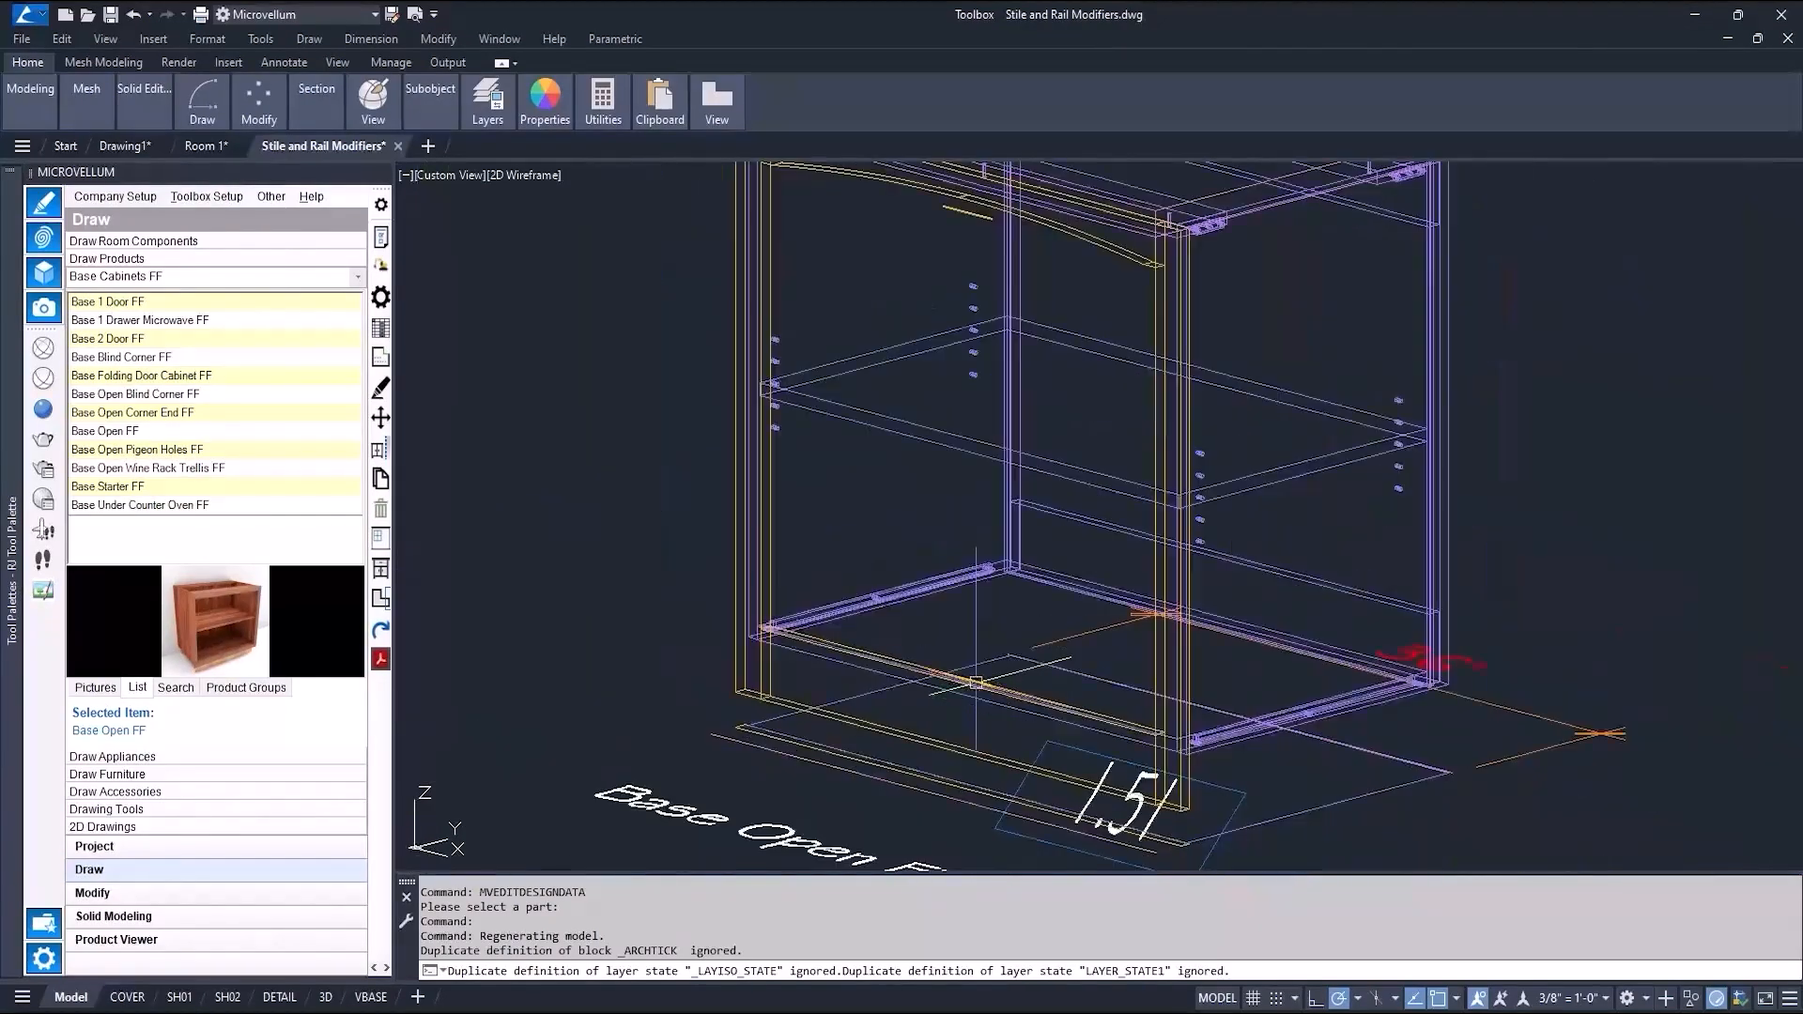
click(380, 268)
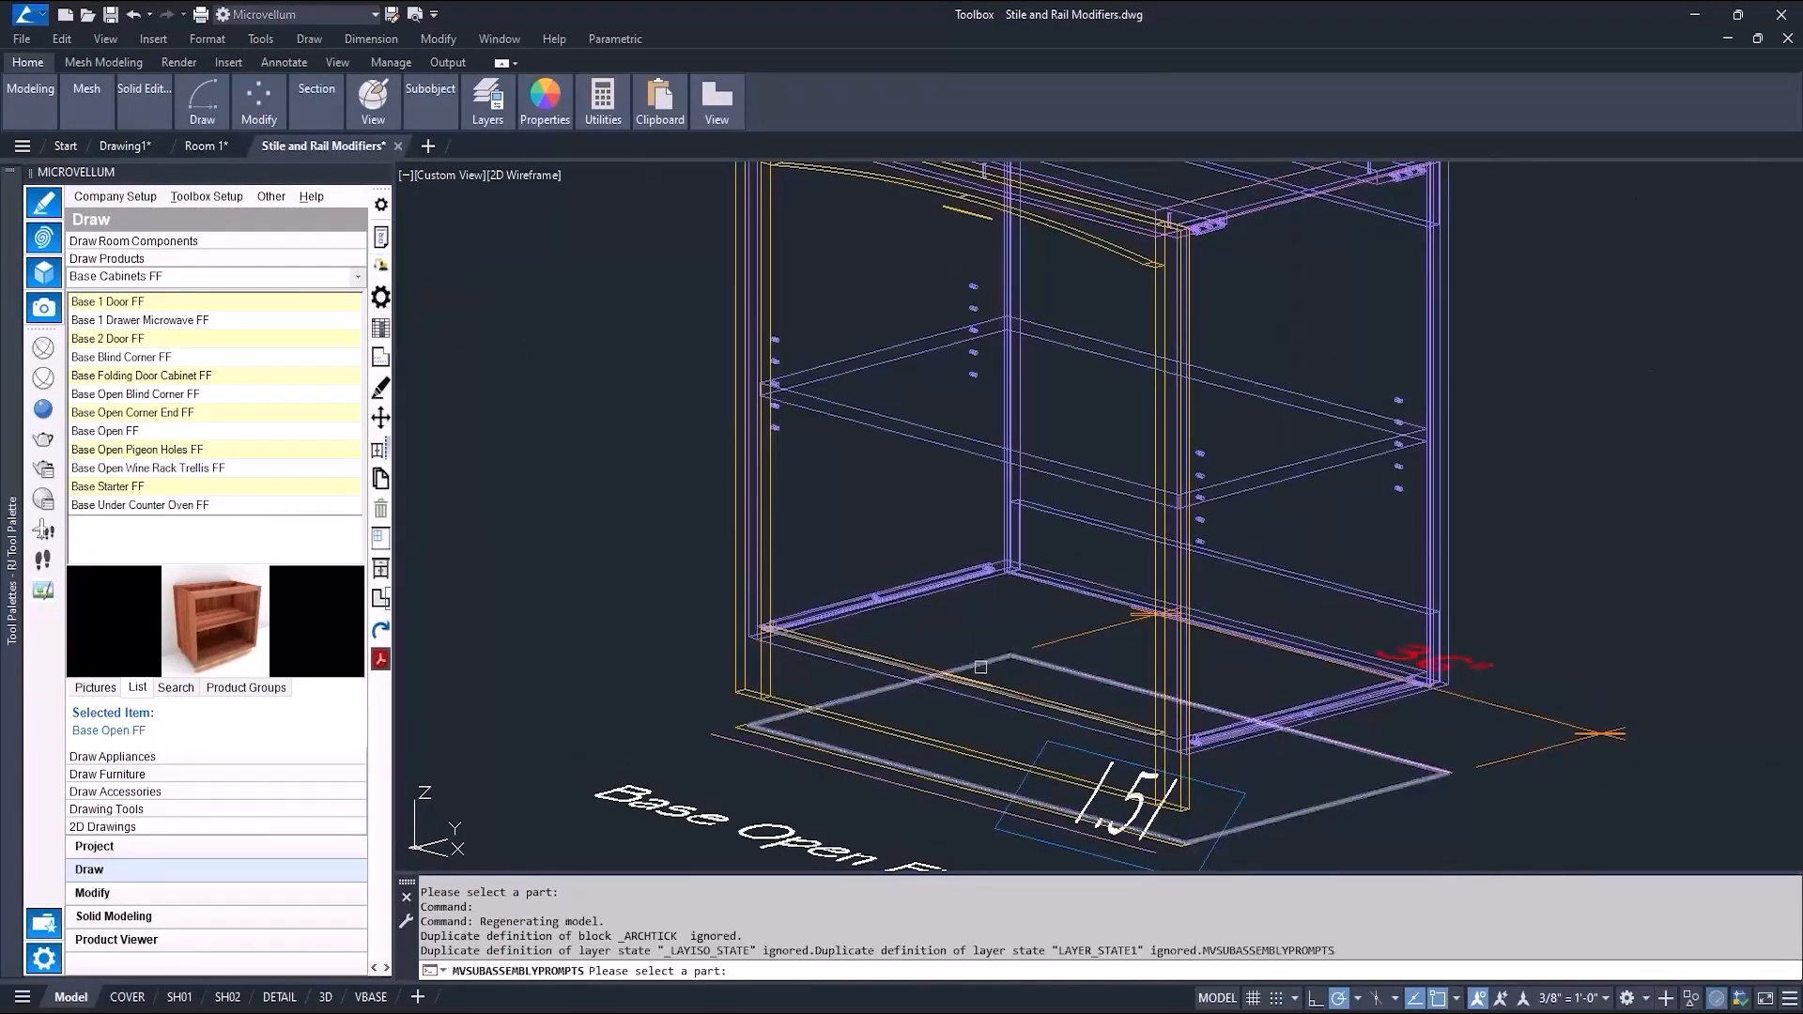
click(978, 682)
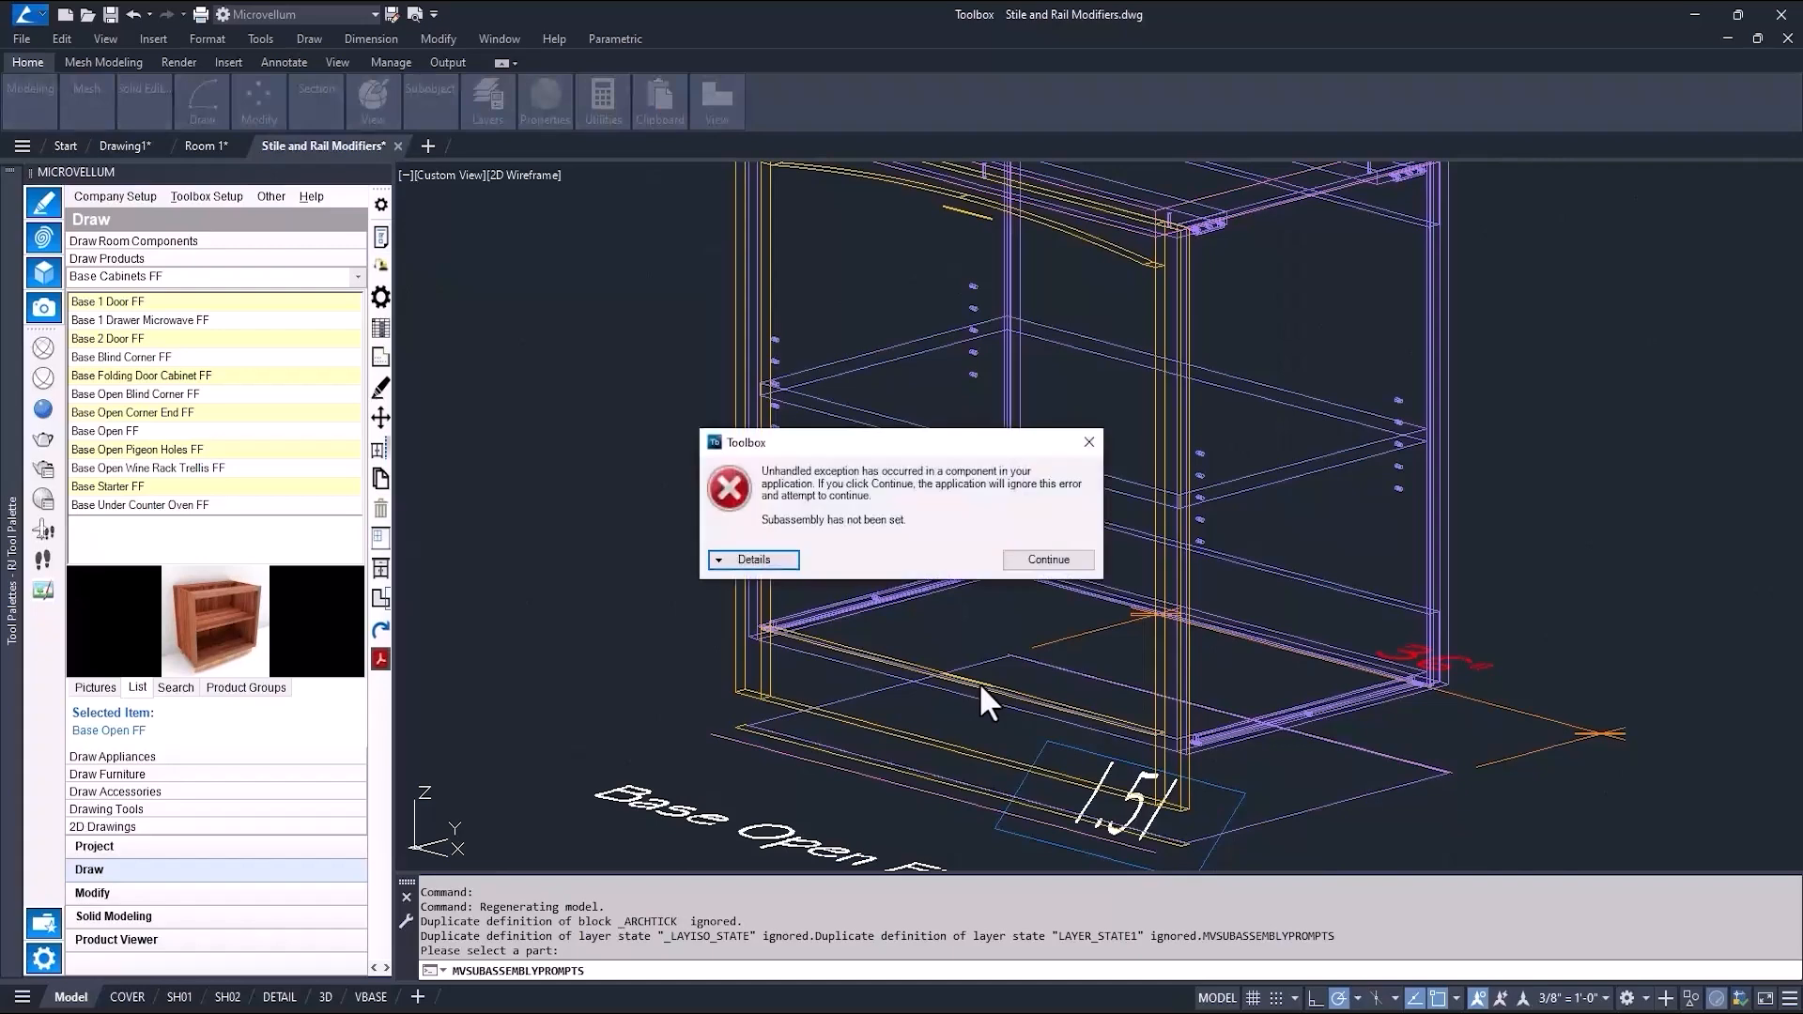
click(1090, 441)
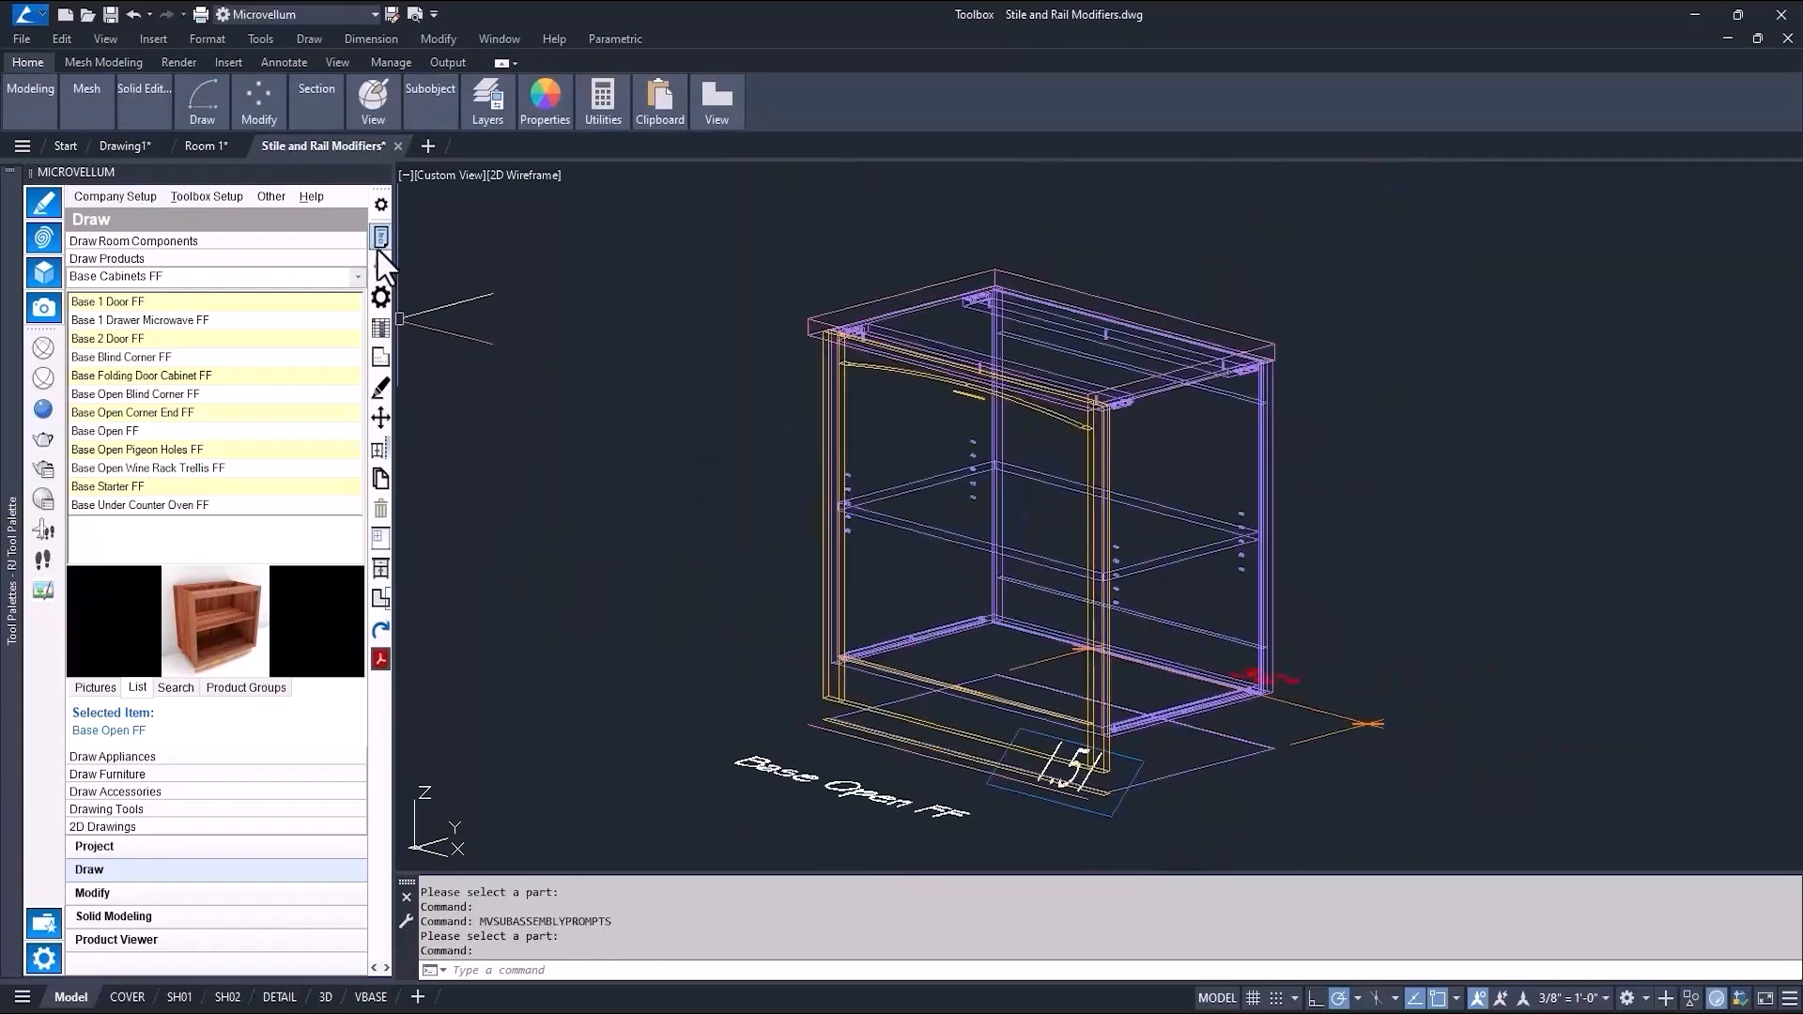
Step: Open the Base Open FF cabinet's subassembly list and bring up the prompts of the second Face Frame Rail Modifiers subassembly
click(379, 240)
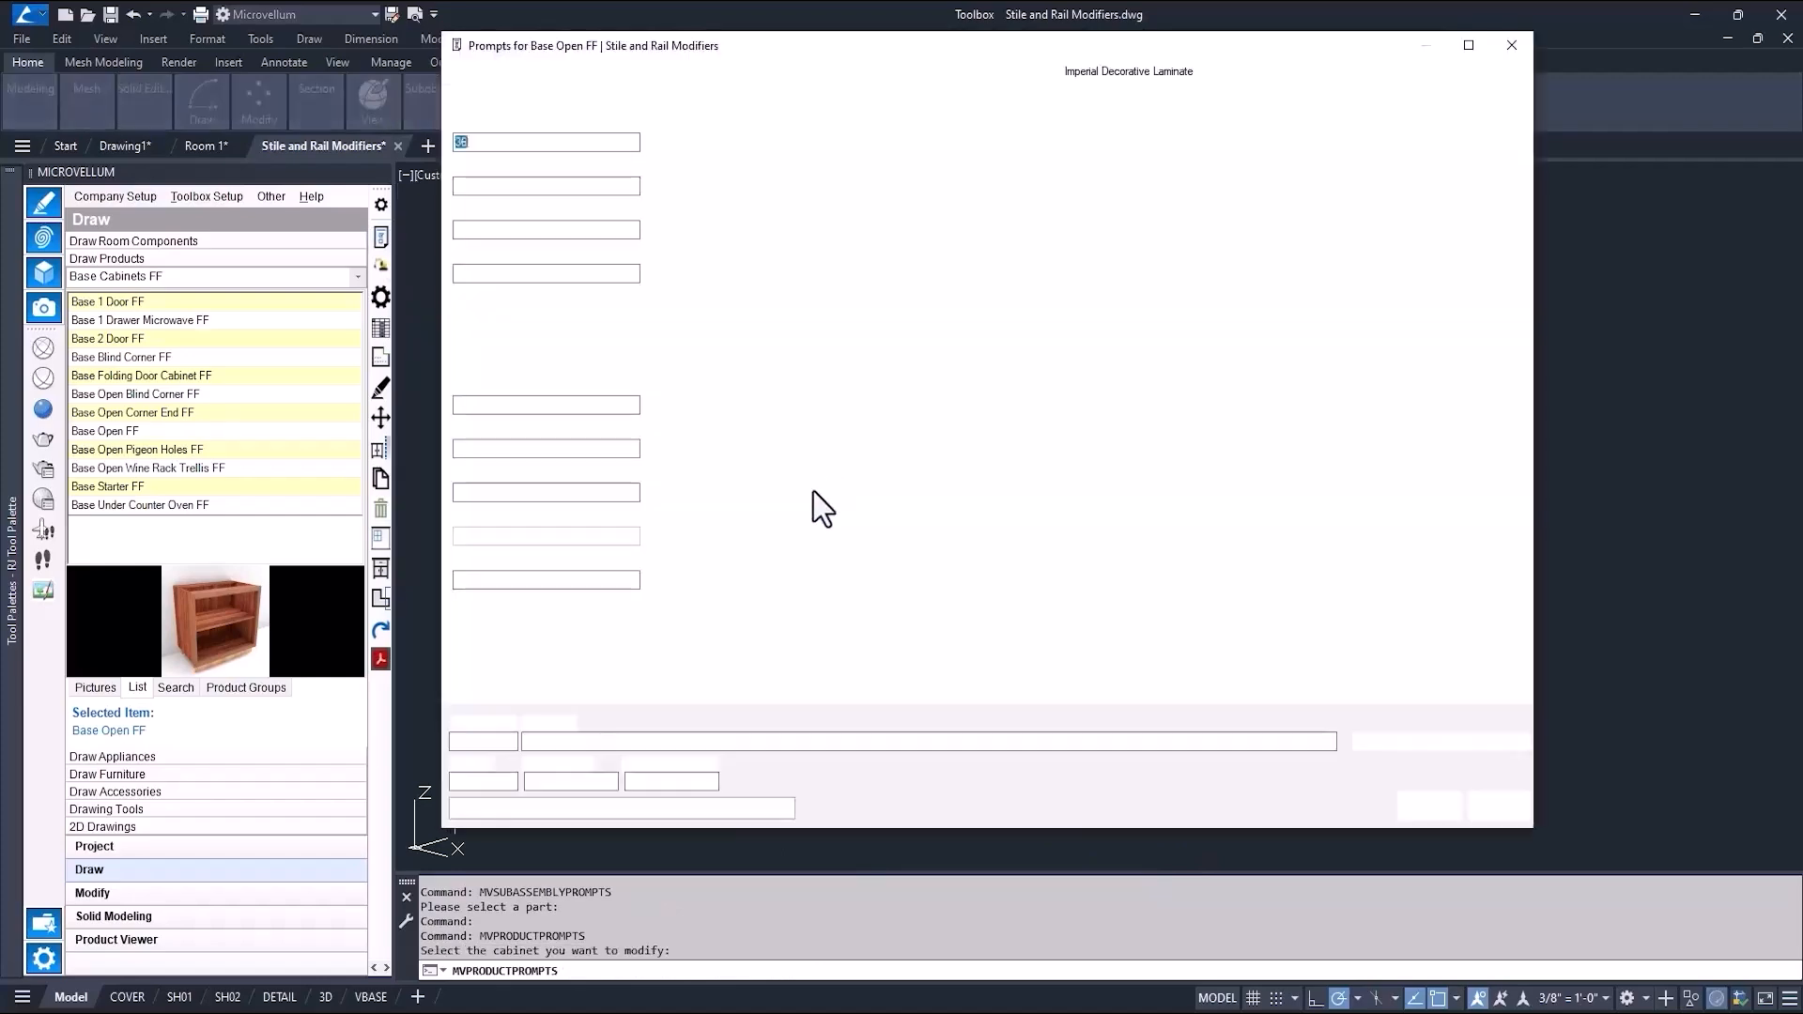
right_click(815, 493)
click(854, 561)
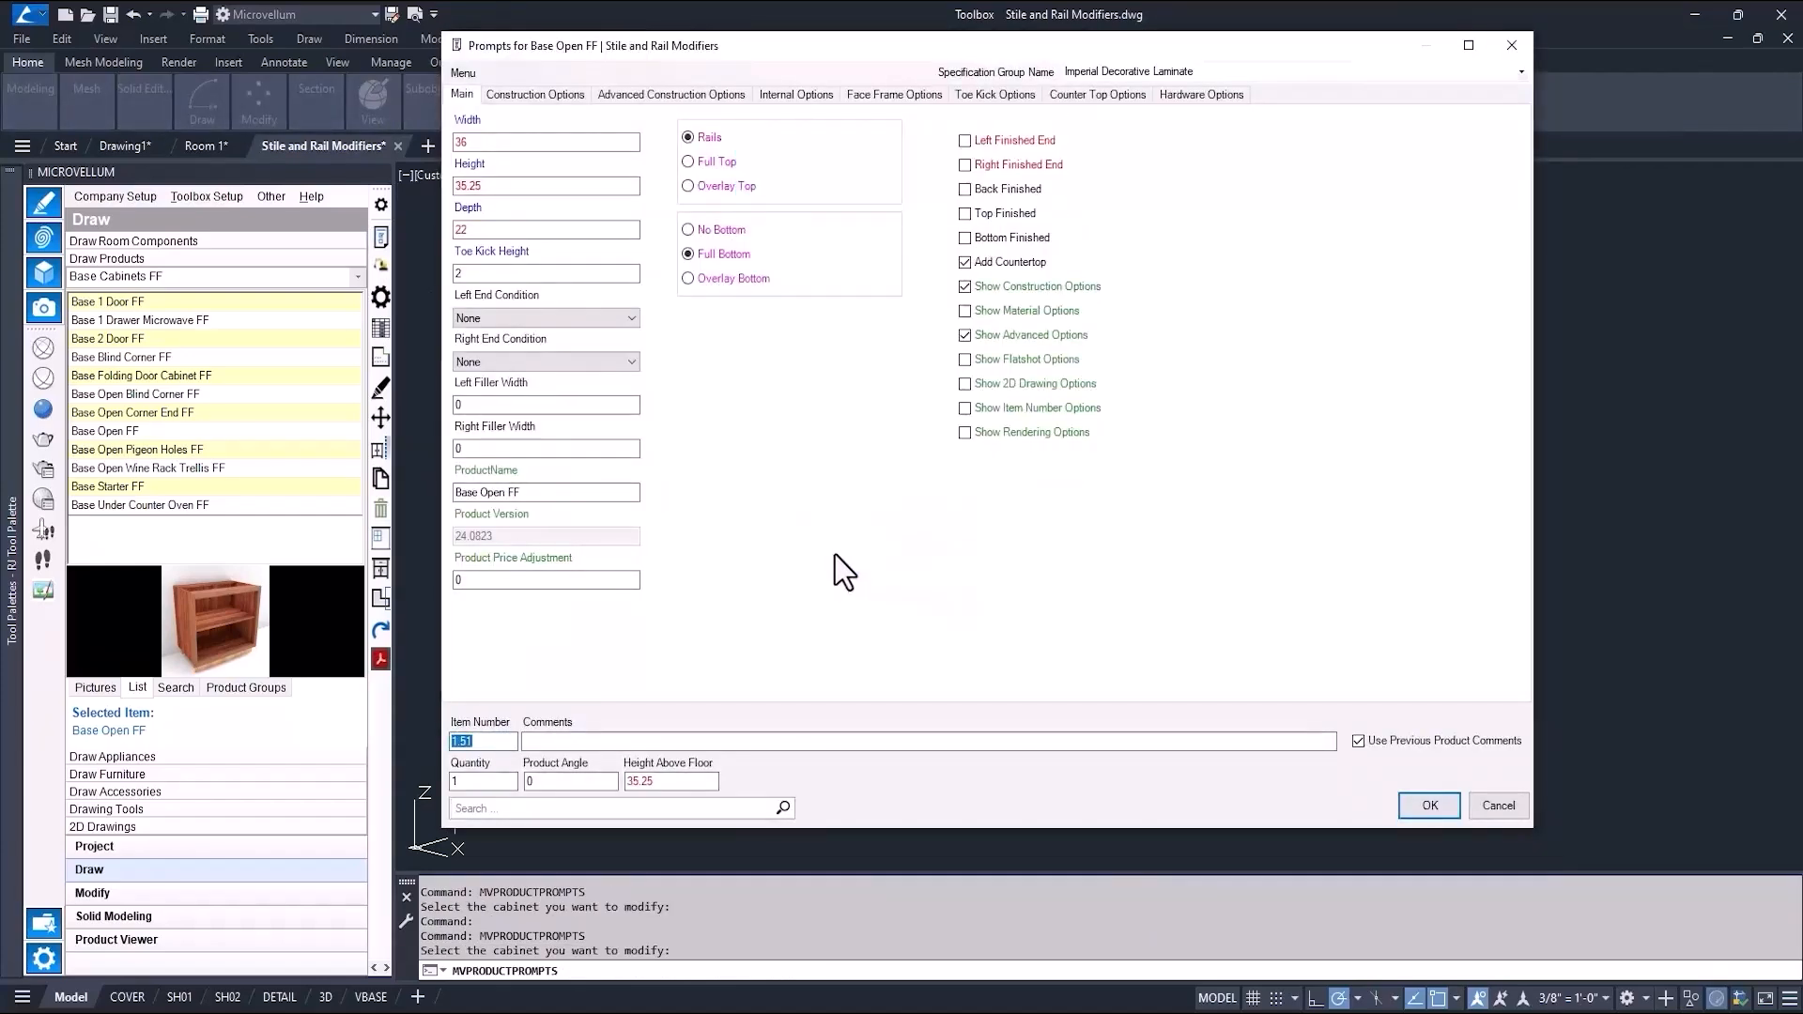
right_click(768, 351)
click(843, 362)
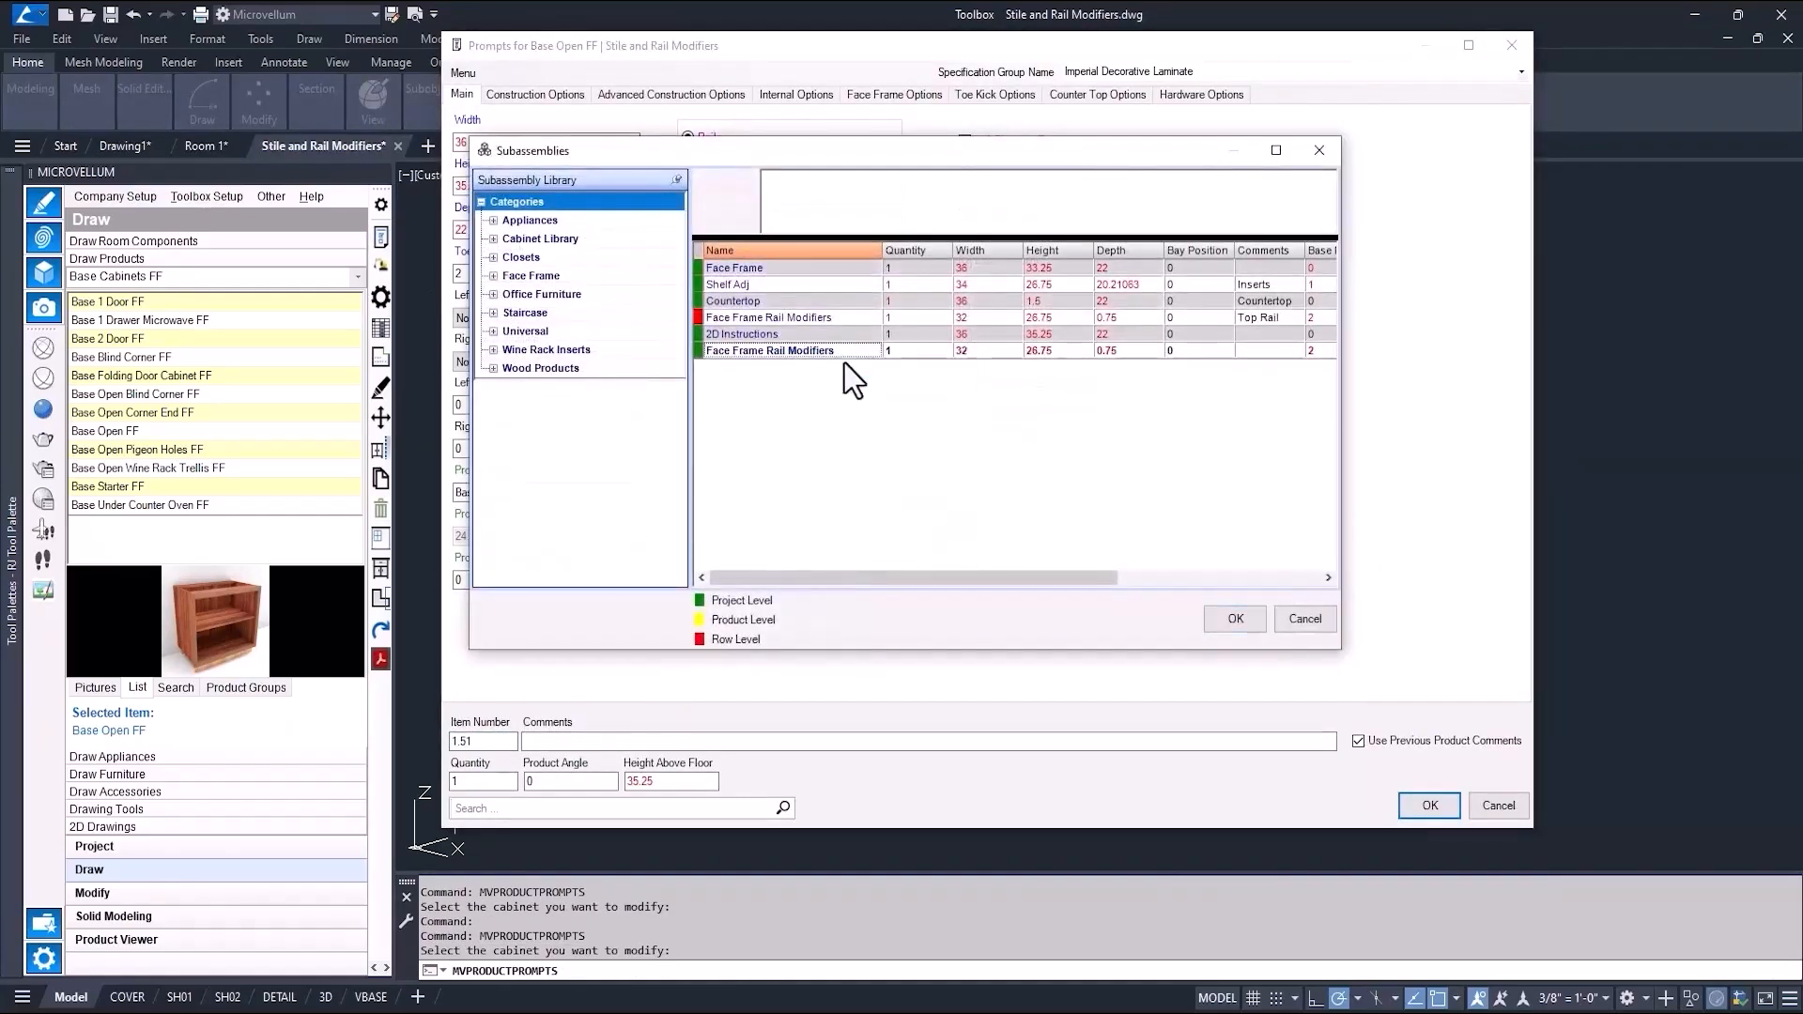
Step: Set the second modifier to Bottom Rail Three Sided Notch With Arch with a left stile cutout offset of 2, and apply it to the cabinet
click(628, 317)
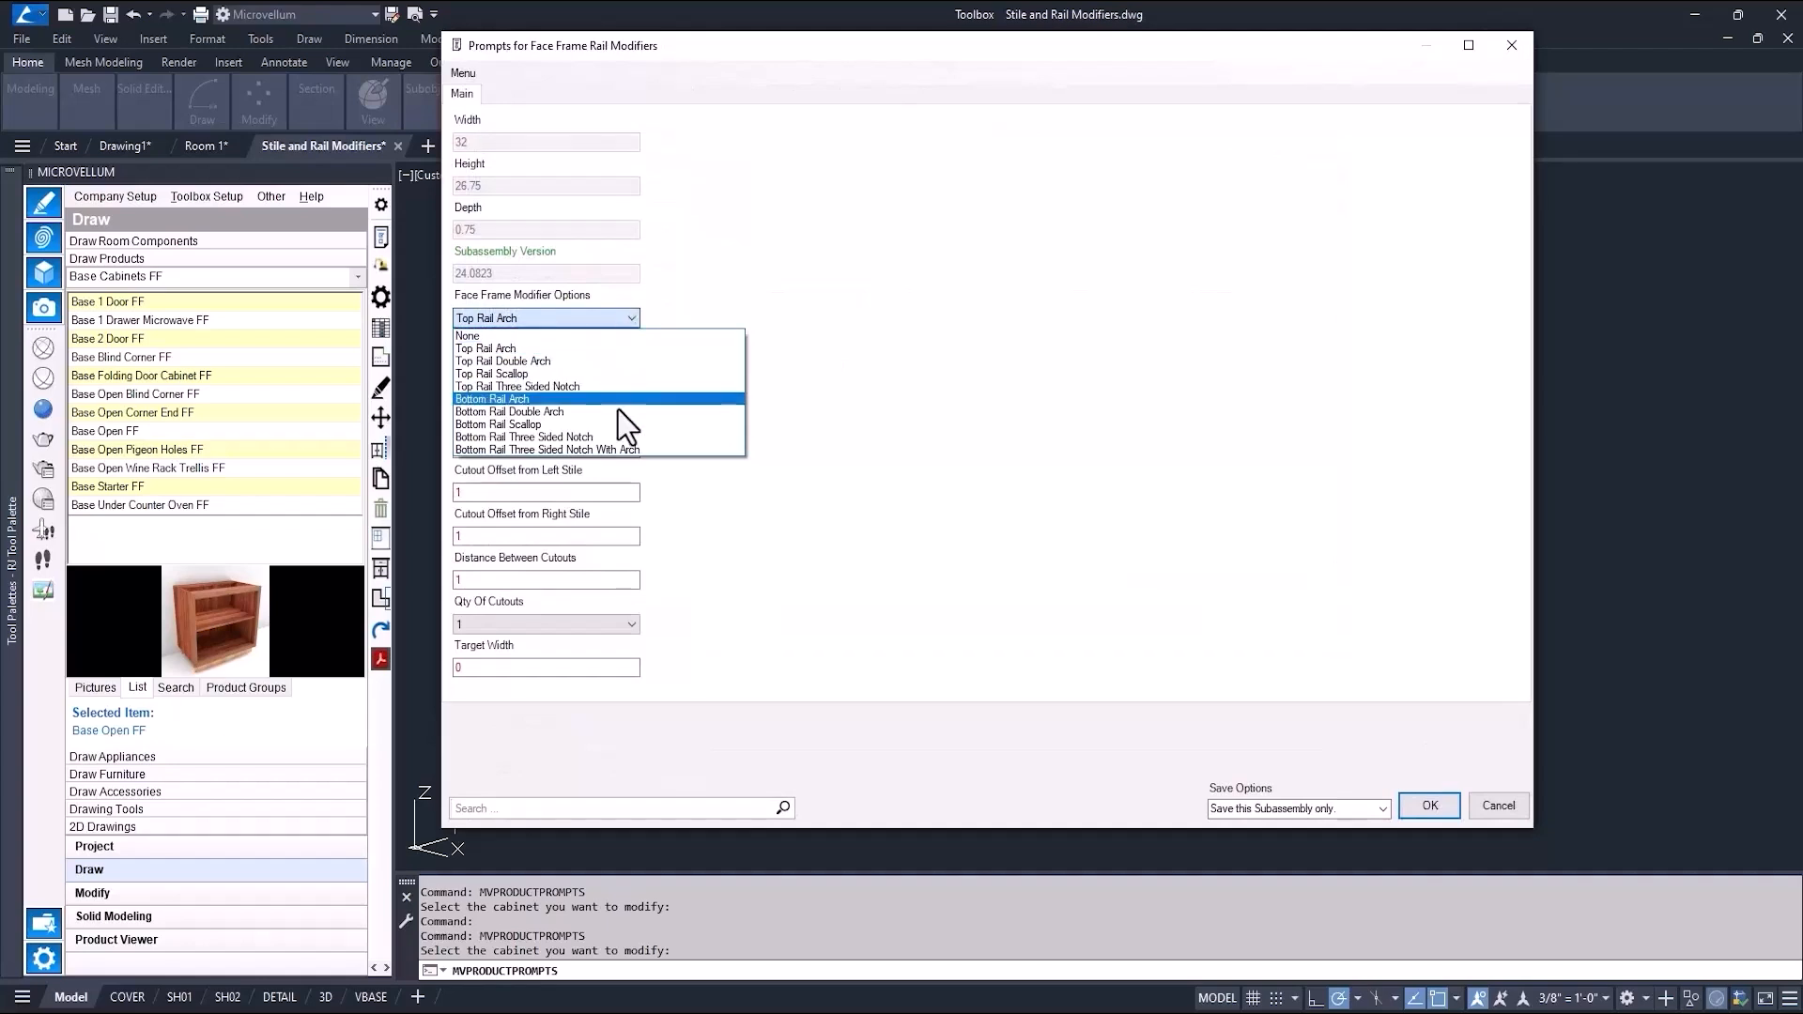
click(607, 450)
double_click(476, 492)
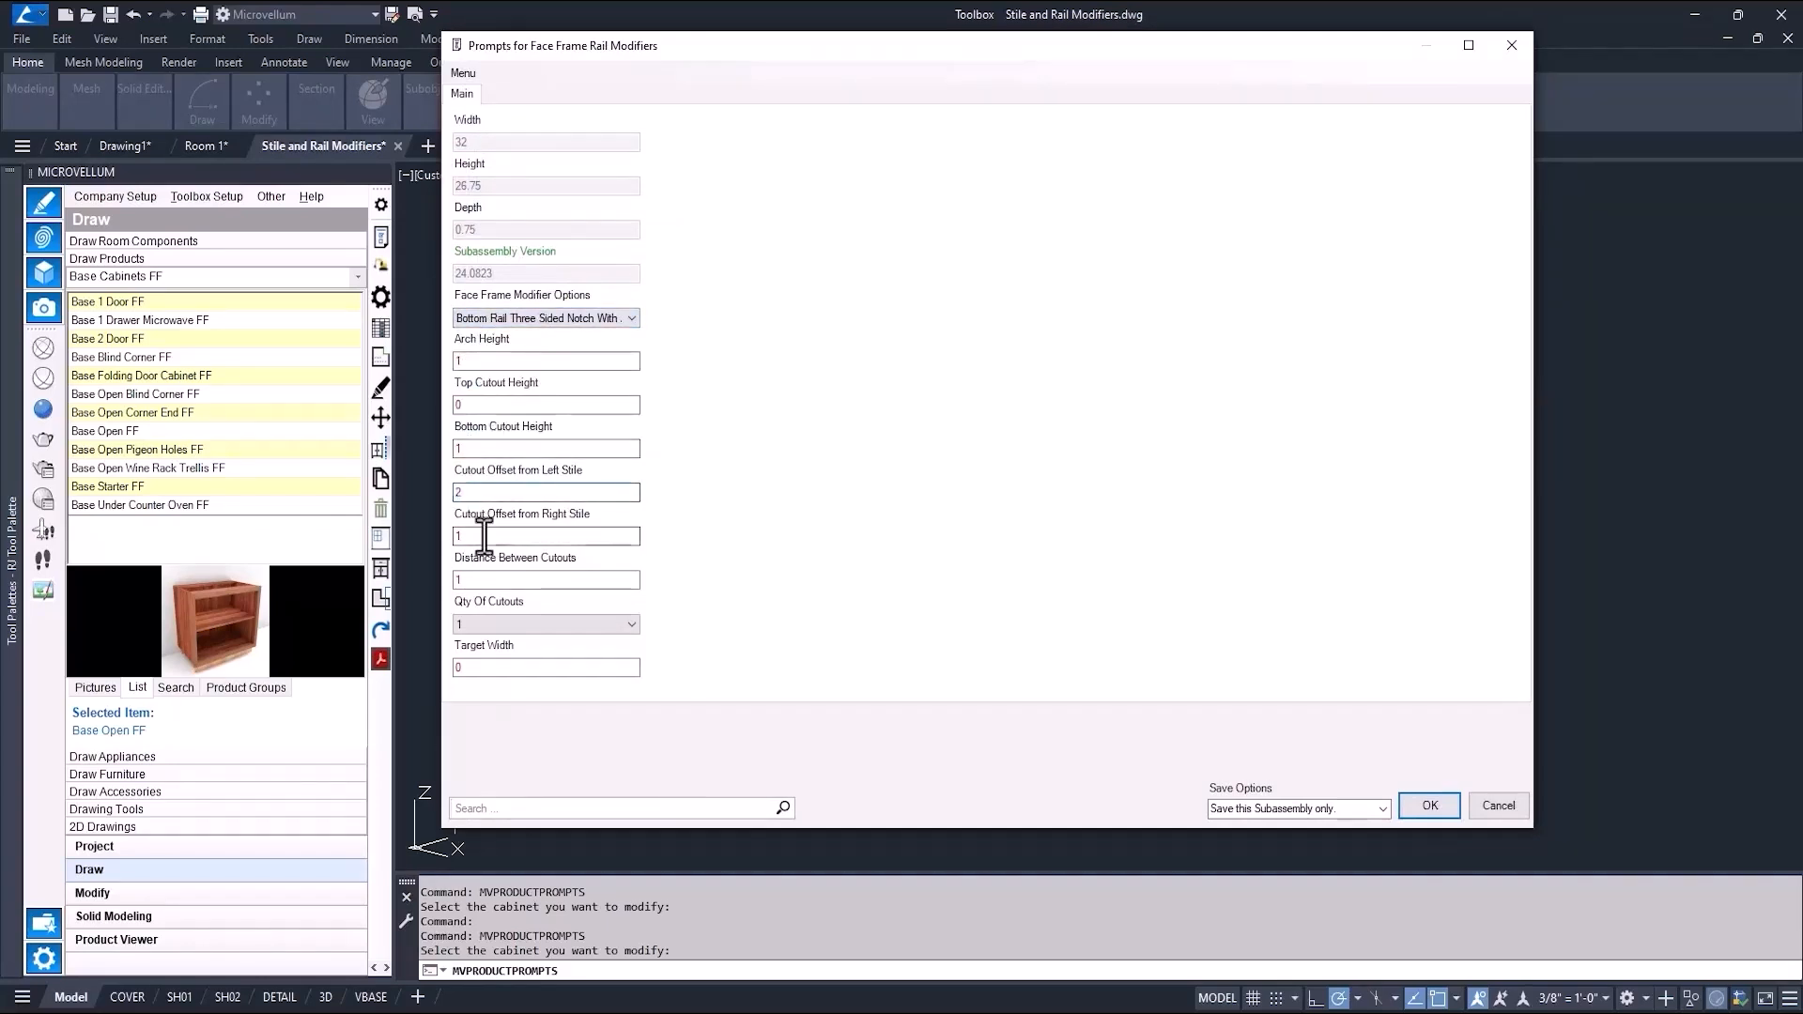
text(2)
click(1423, 805)
click(1067, 560)
click(1238, 620)
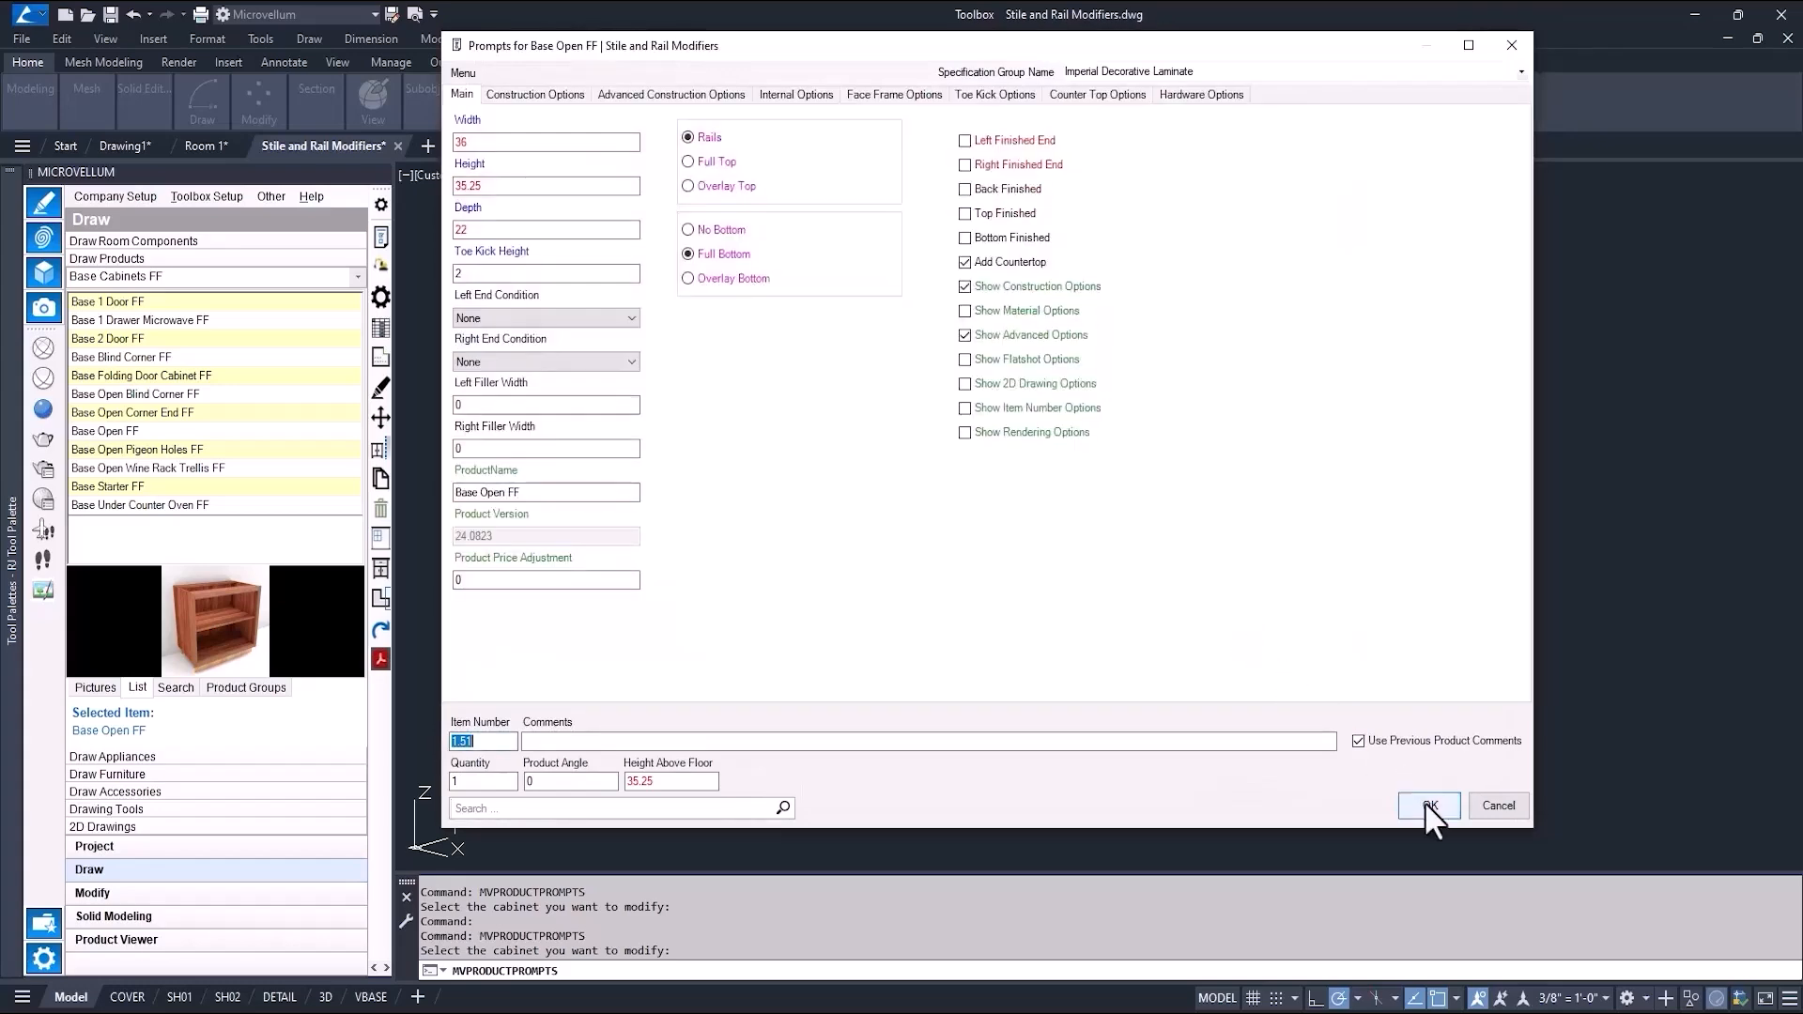
click(1426, 805)
Step: Examine the Room 1 kitchen and the farmhouse sink cabinet's notched and arched bottom rail and fluted corner stiles
scroll(1067, 569, up, 5)
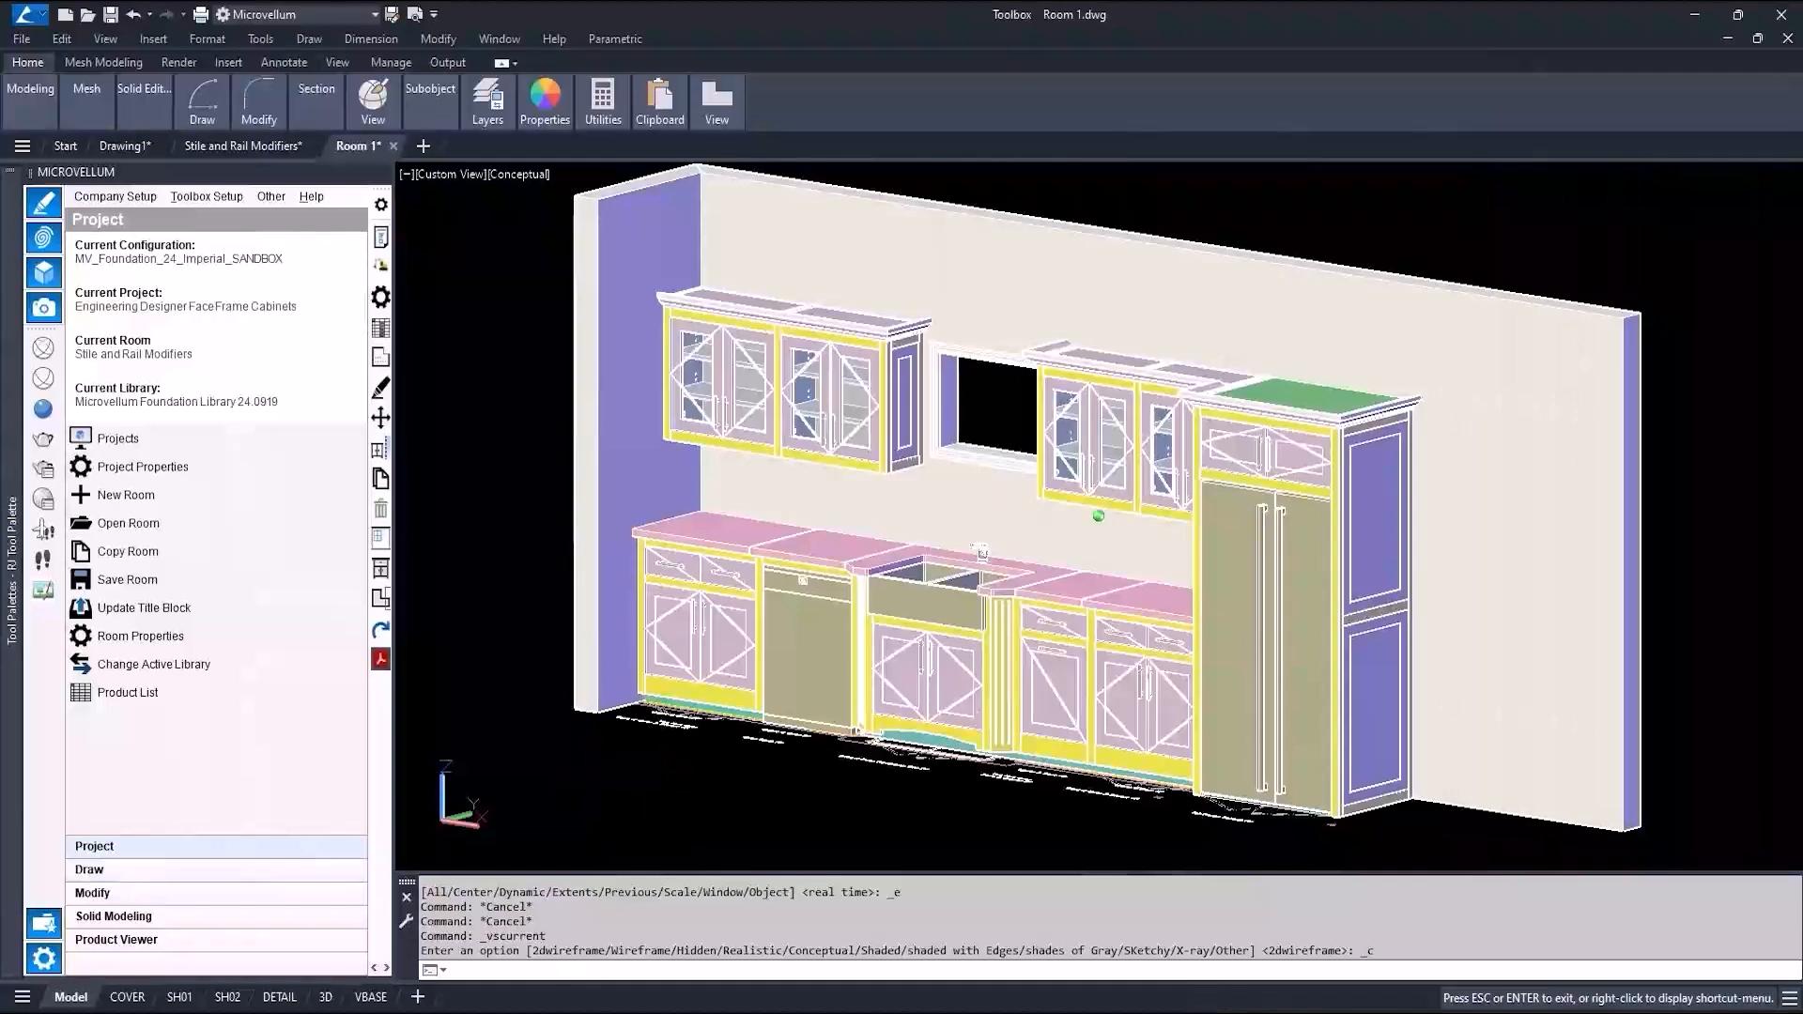
mouse_move(615, 793)
shift+middle_down()
mouse_move(752, 817)
mouse_move(793, 793)
shift+middle_up()
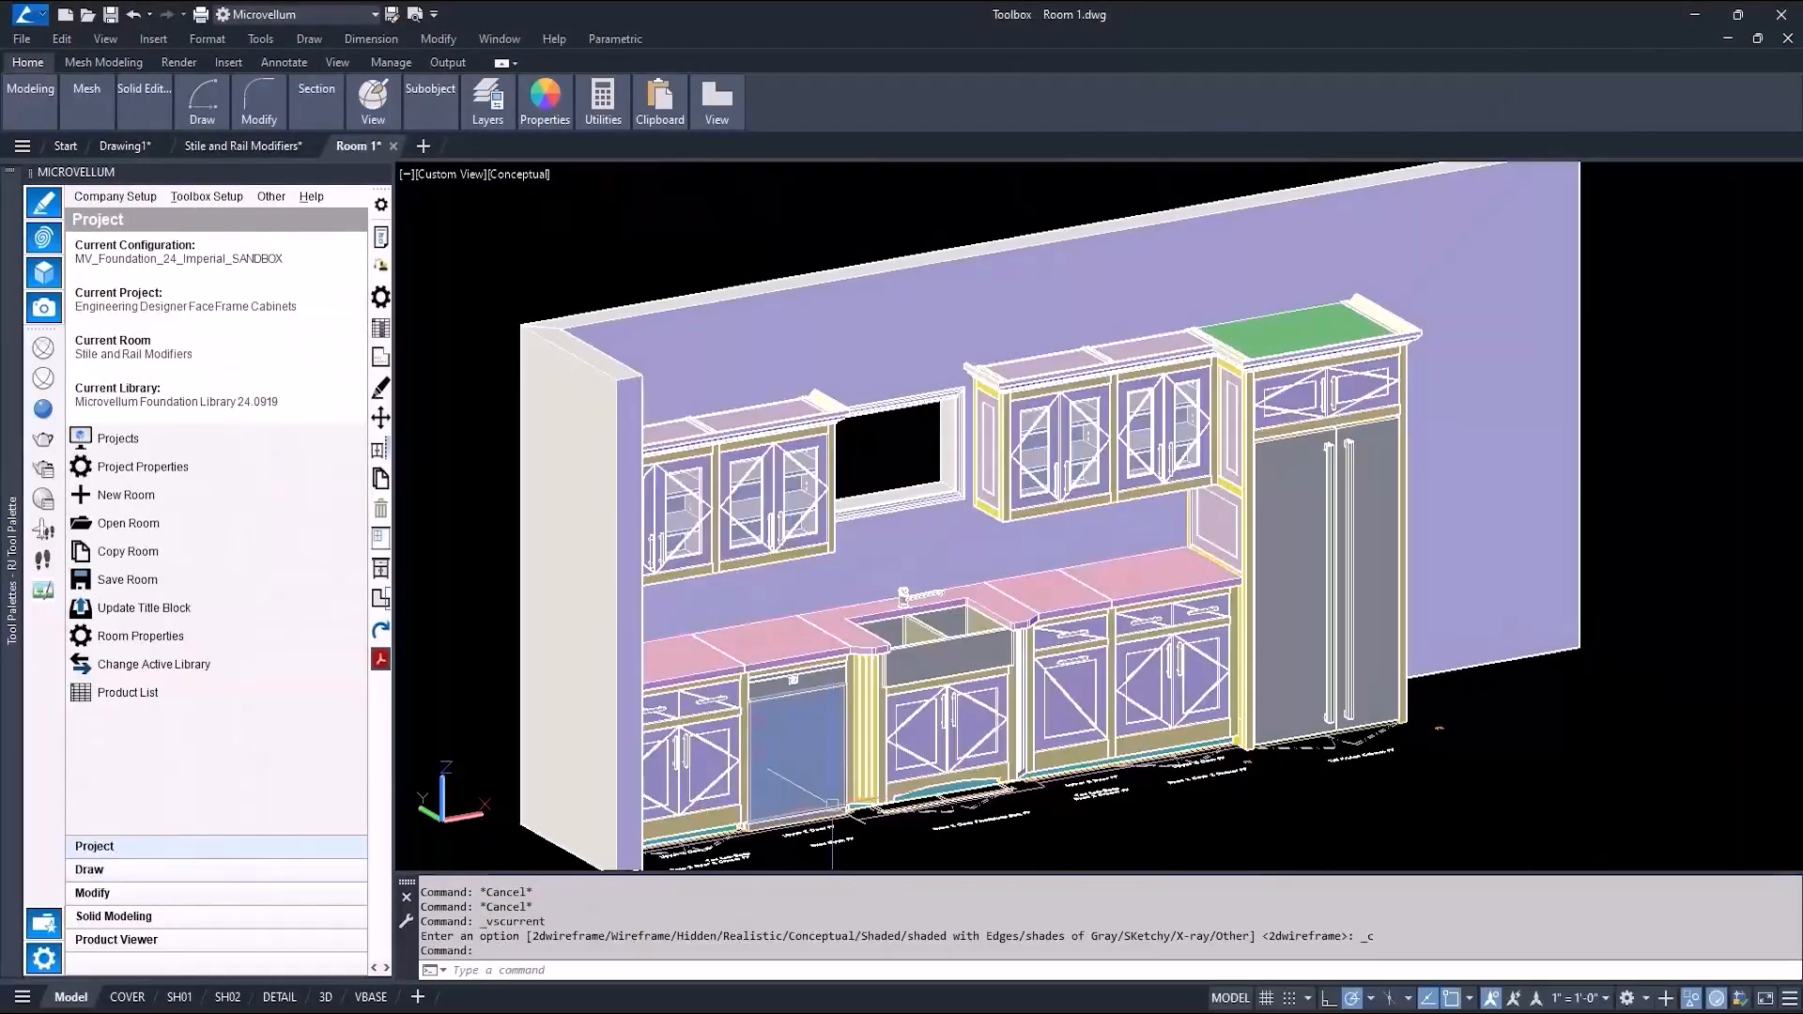
middle_click(756, 693)
middle_click(756, 694)
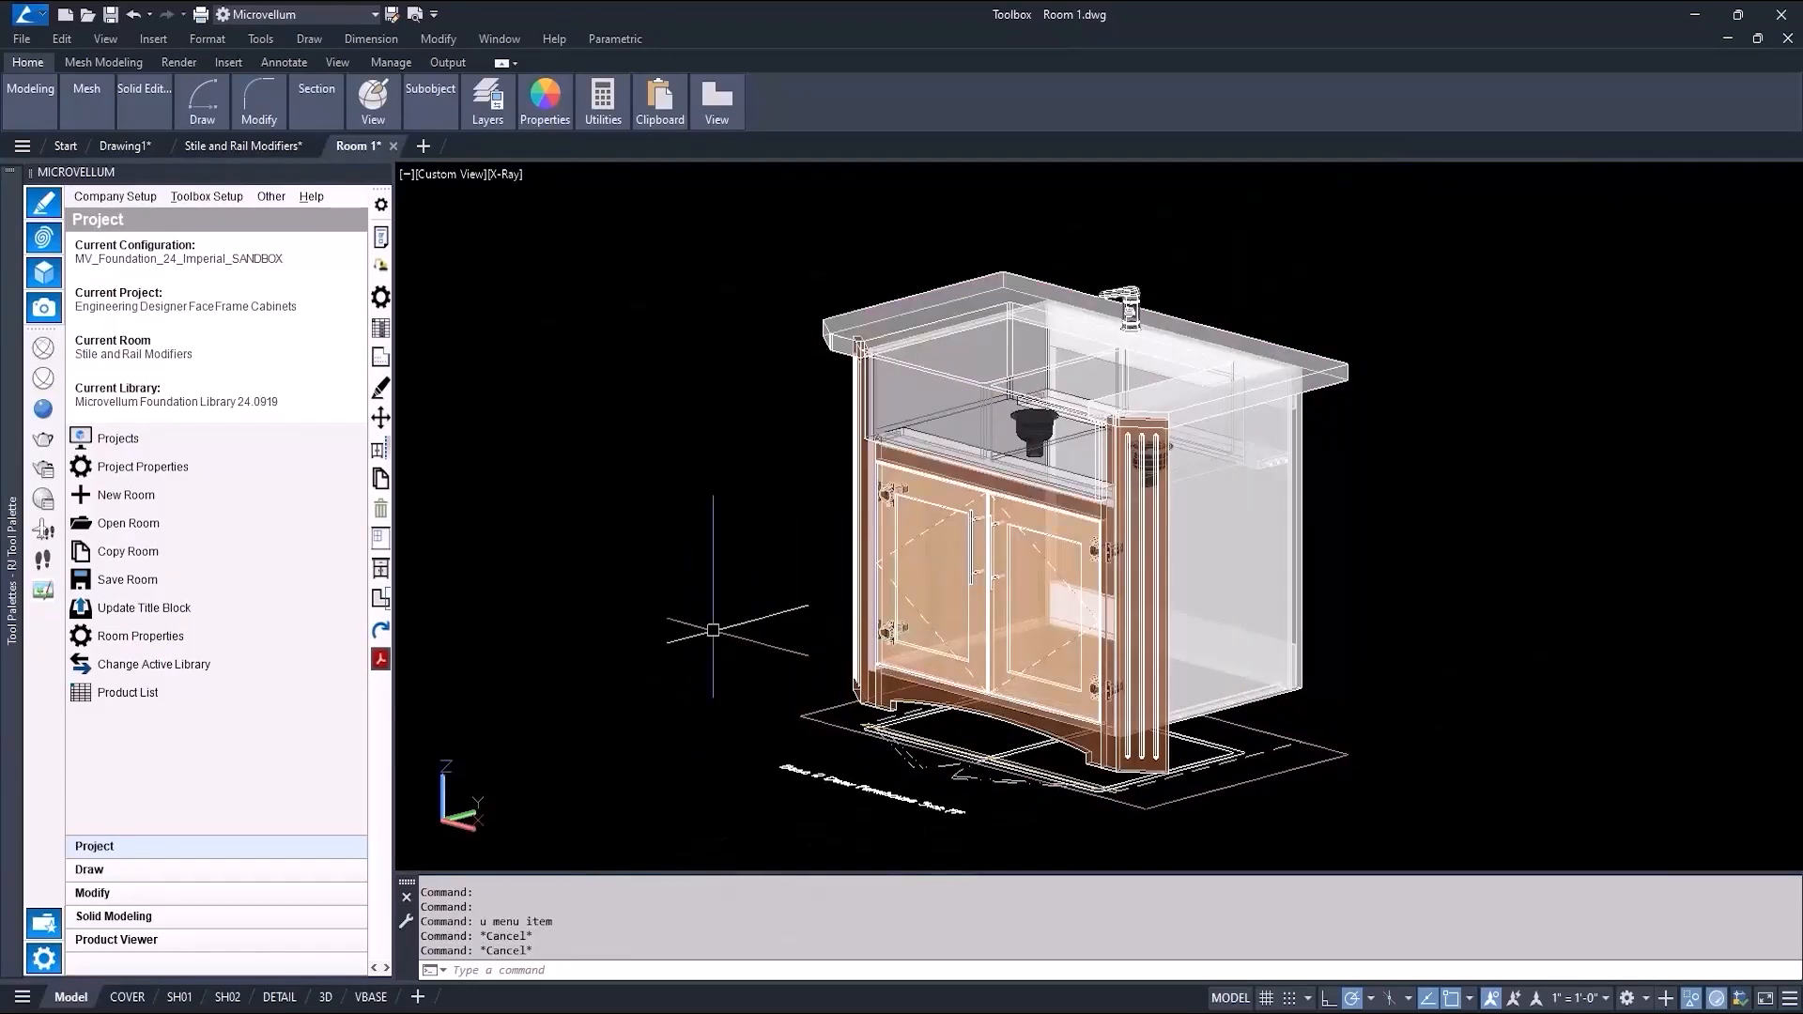
scroll(714, 630, up, 5)
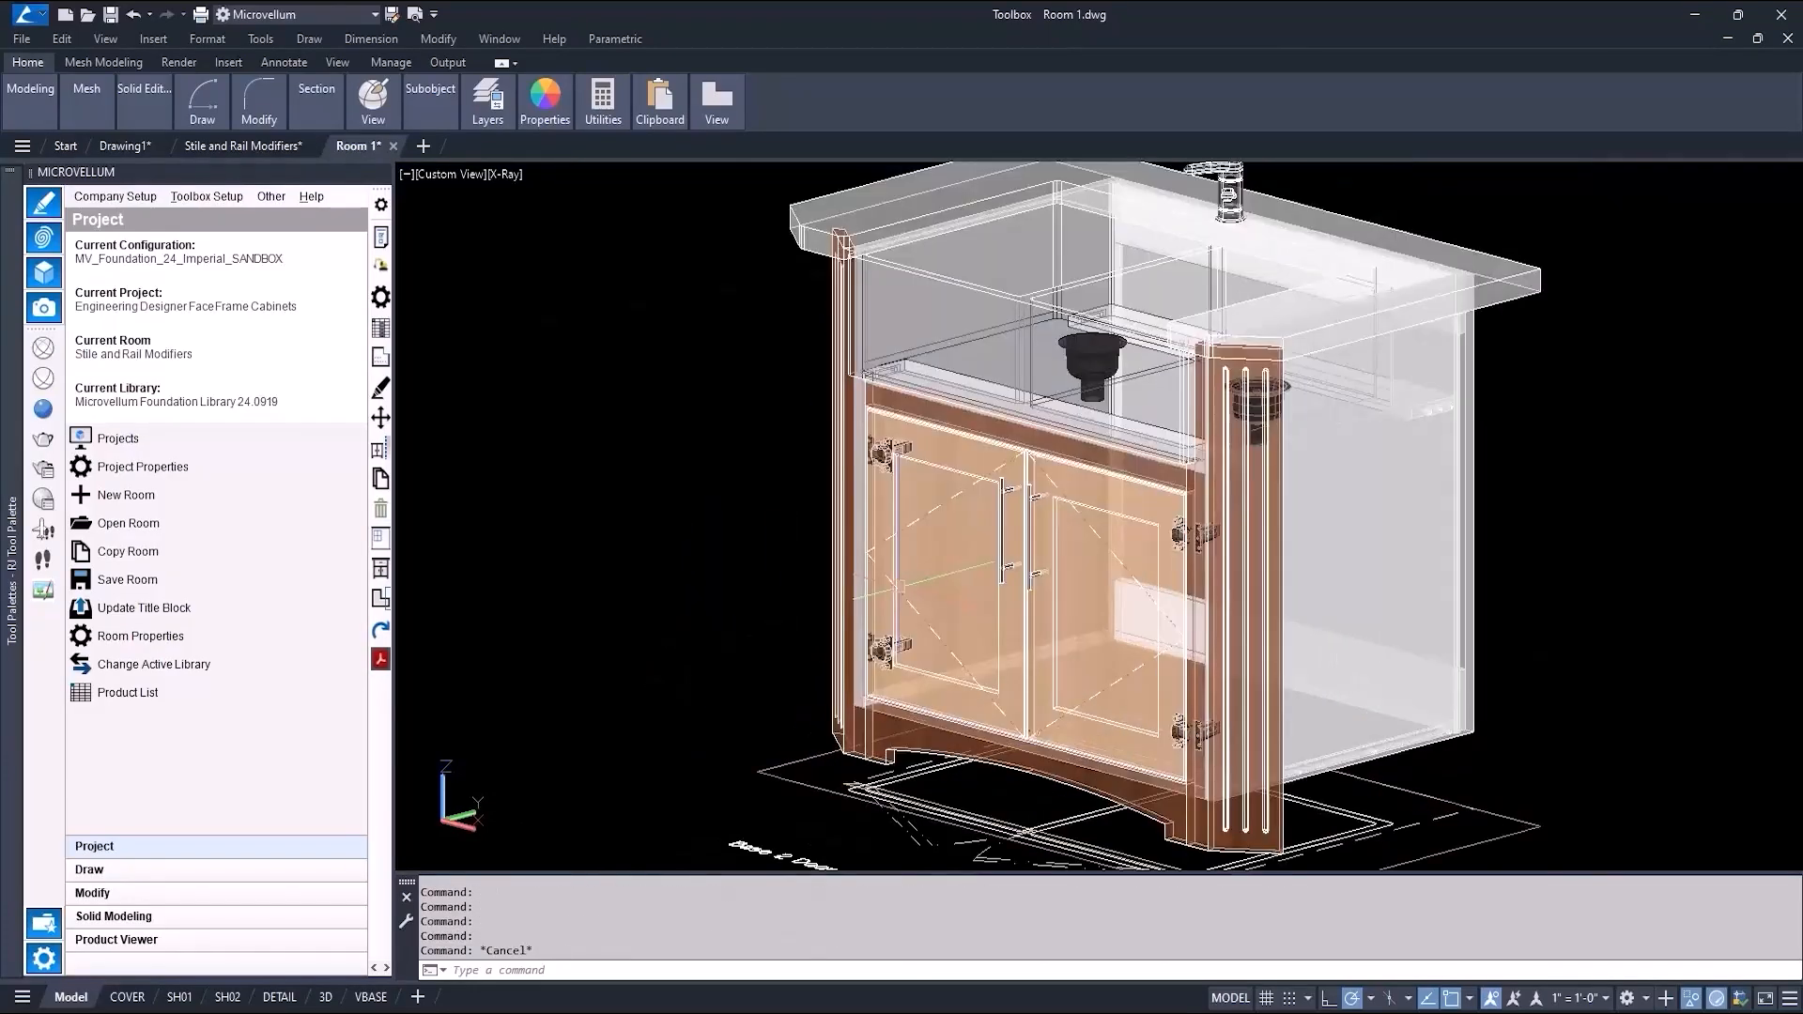
click(819, 686)
mouse_move(689, 573)
shift+middle_down()
mouse_move(880, 575)
mouse_move(949, 554)
mouse_move(718, 559)
shift+middle_up()
scroll(601, 535, down, 5)
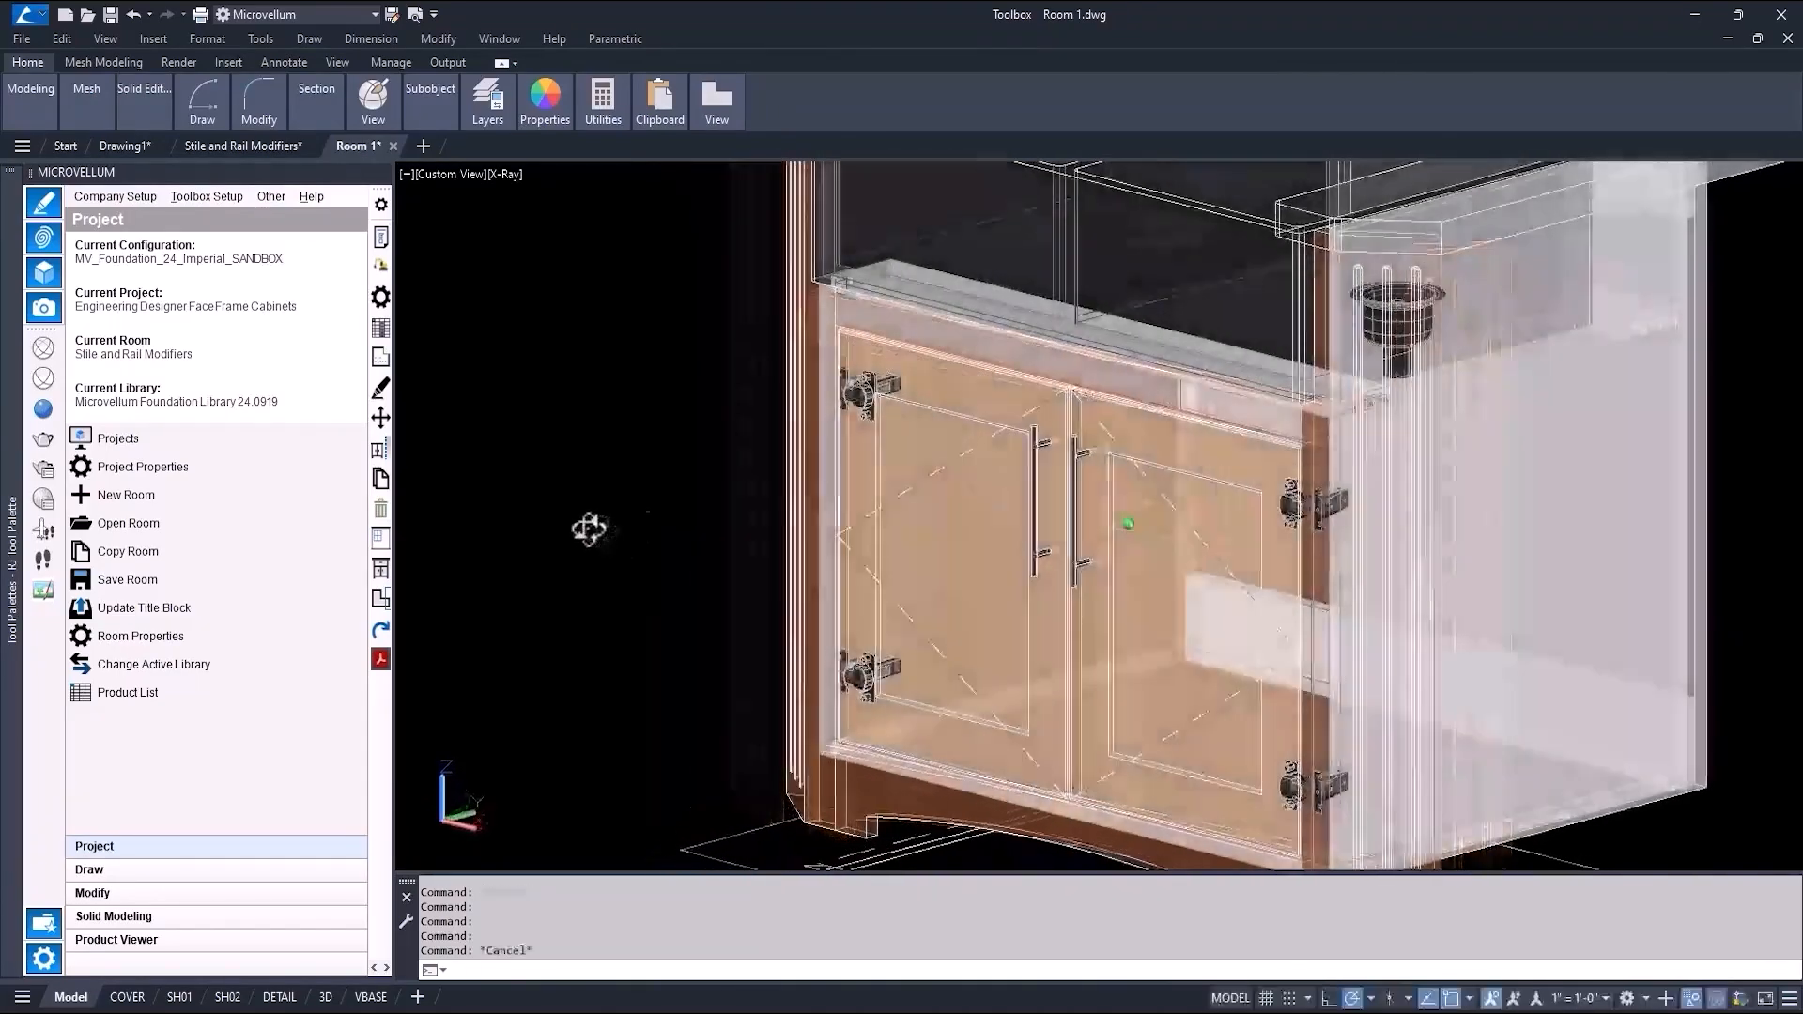
middle_click(668, 526)
middle_click(668, 527)
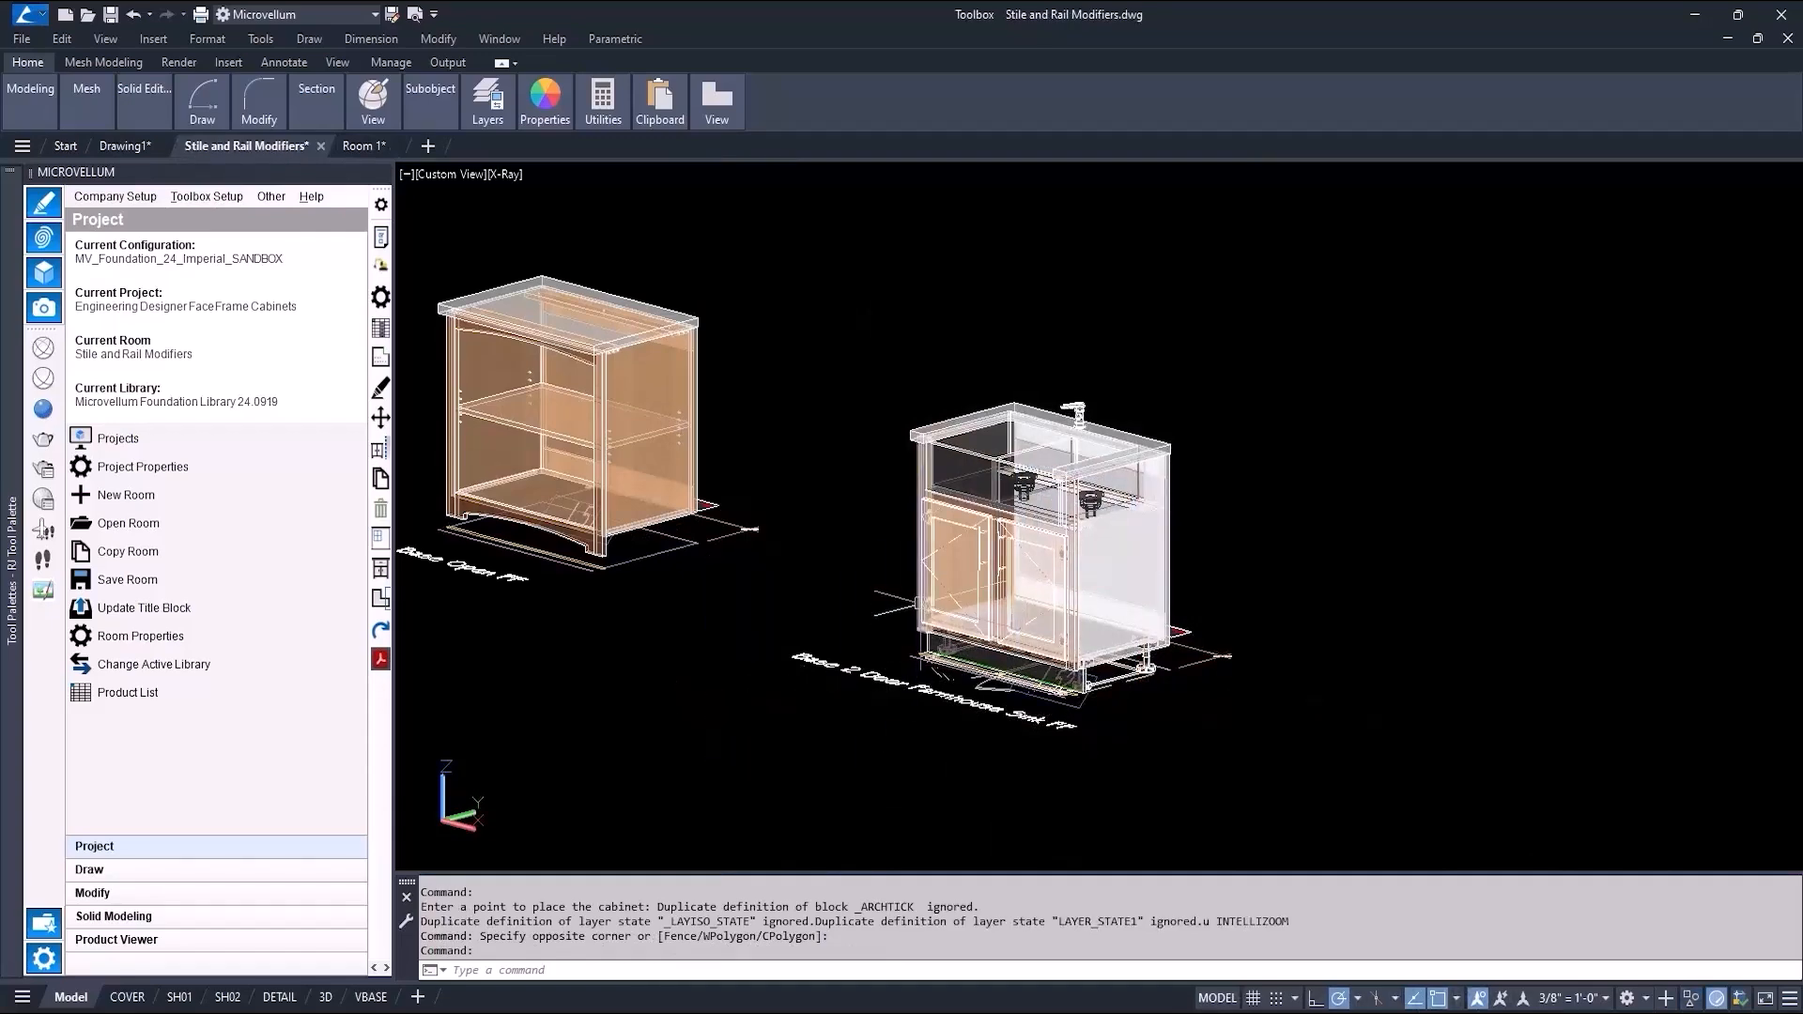
Step: In the Base 2 Door Farmhouse Sink FF cabinet's prompts, set the face frame bottom rail width to 4
scroll(970, 581, up, 4)
click(380, 238)
click(988, 425)
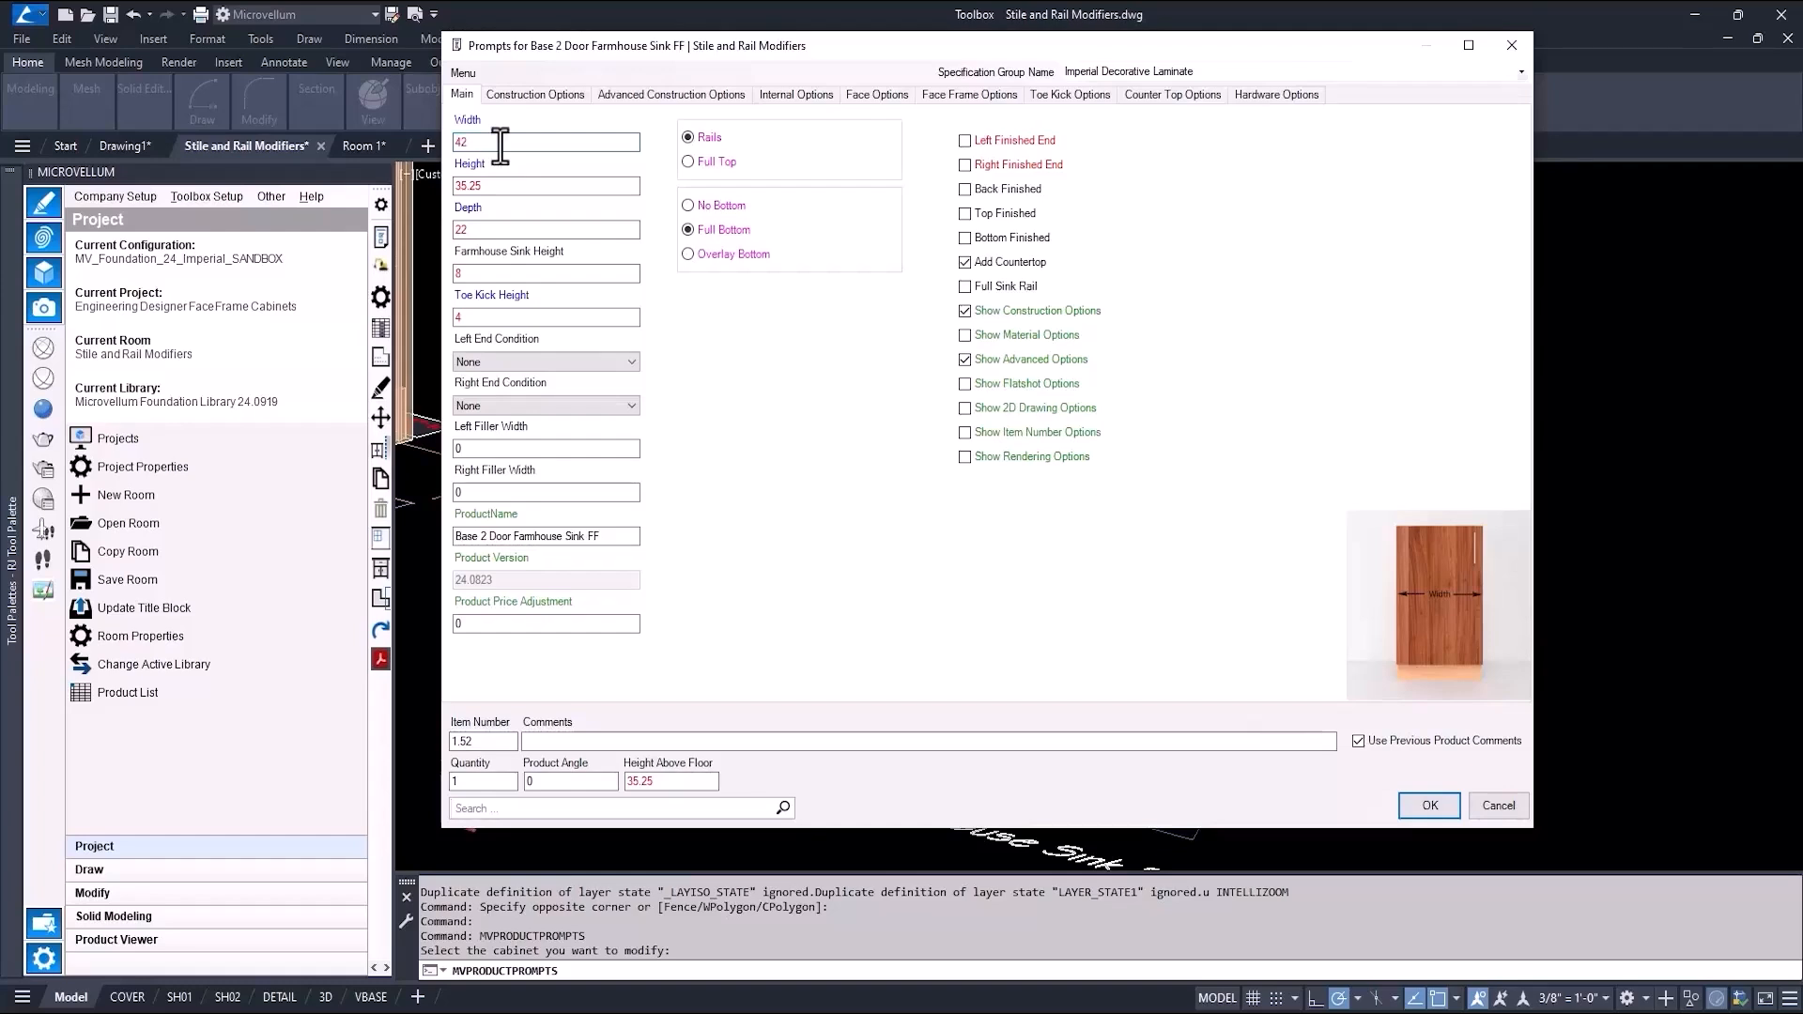
click(943, 97)
scroll(796, 485, down, 3)
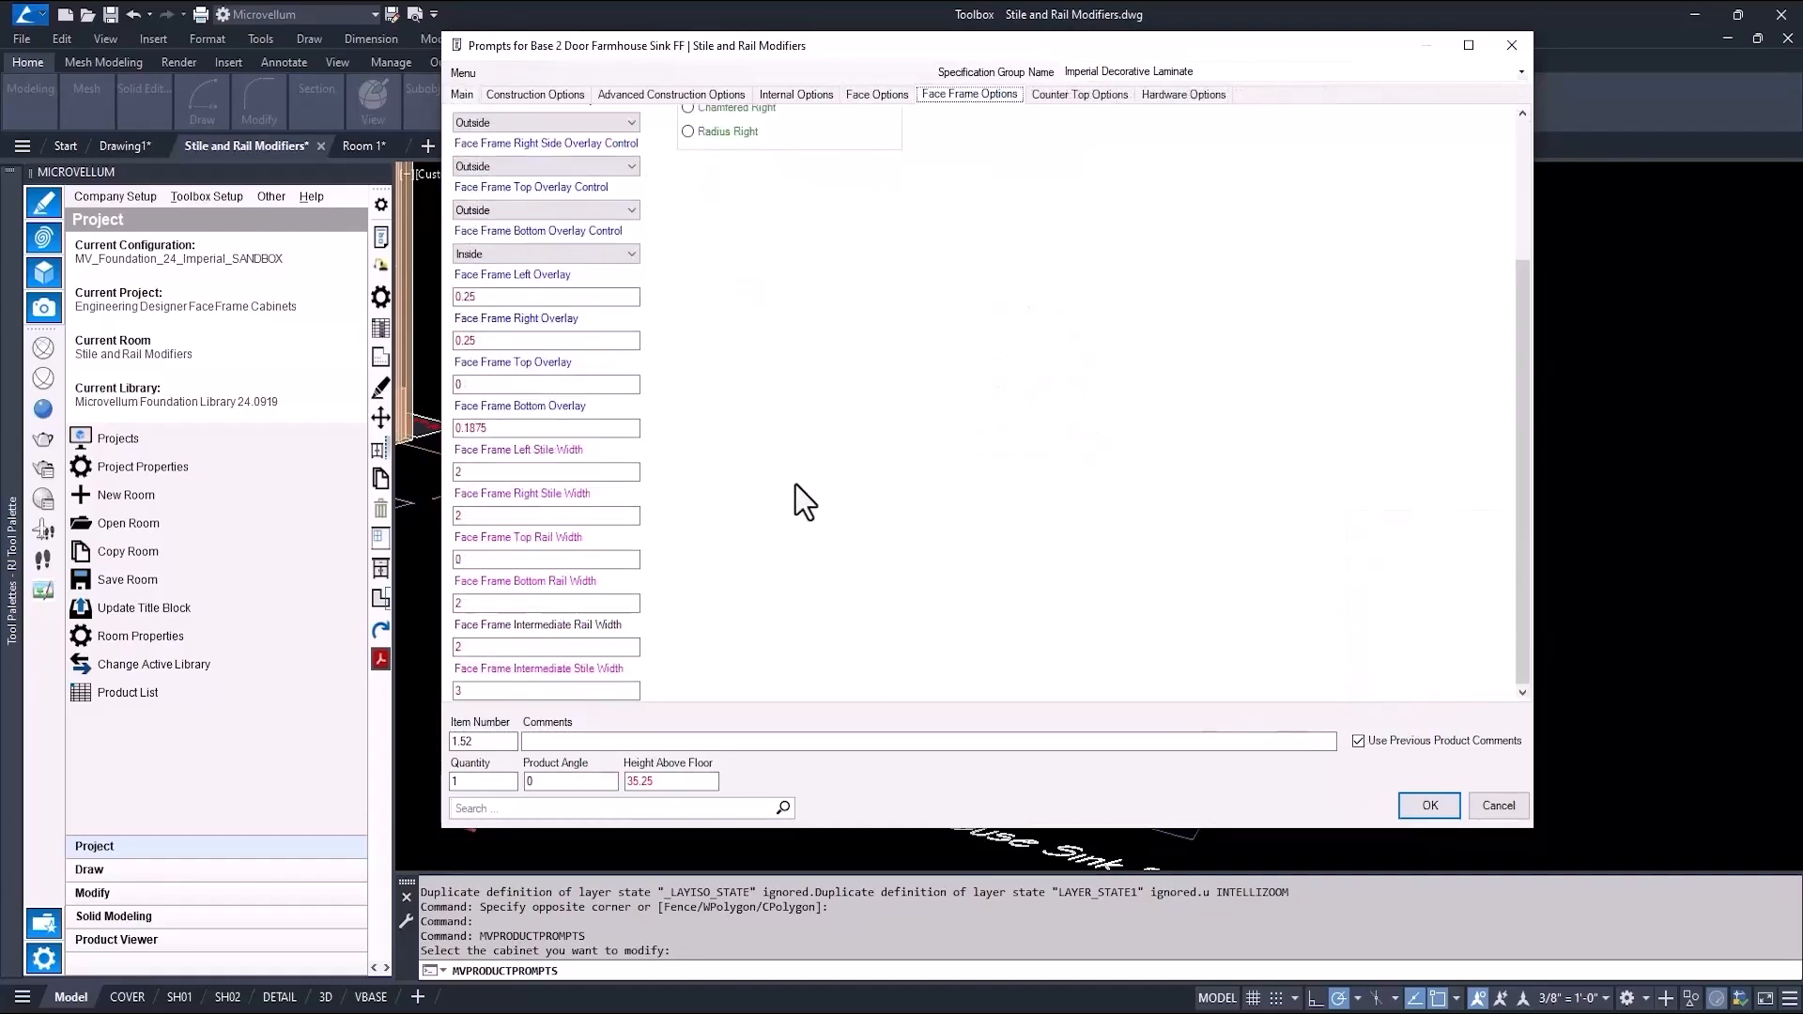
double_click(521, 603)
text(4)
Step: Go through the clip width and depth settings for the sink cabinet's chamfered front corners
scroll(798, 505, up, 3)
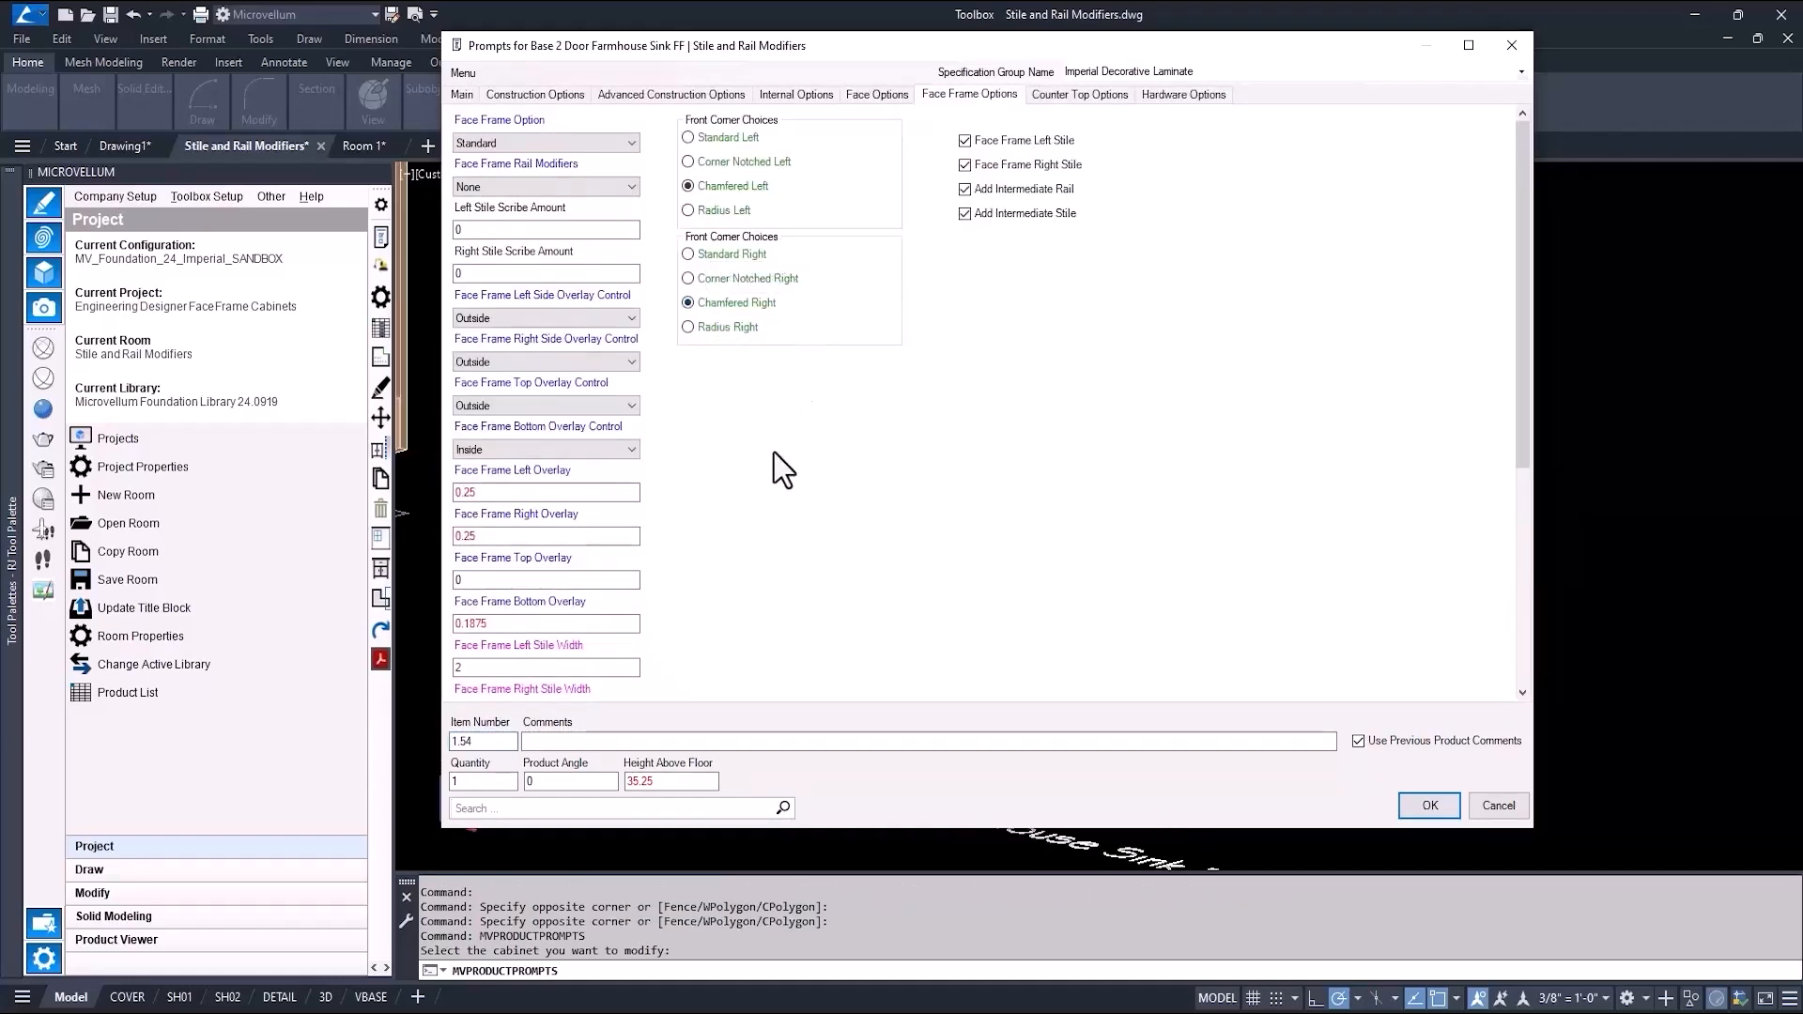
scroll(765, 465, down, 4)
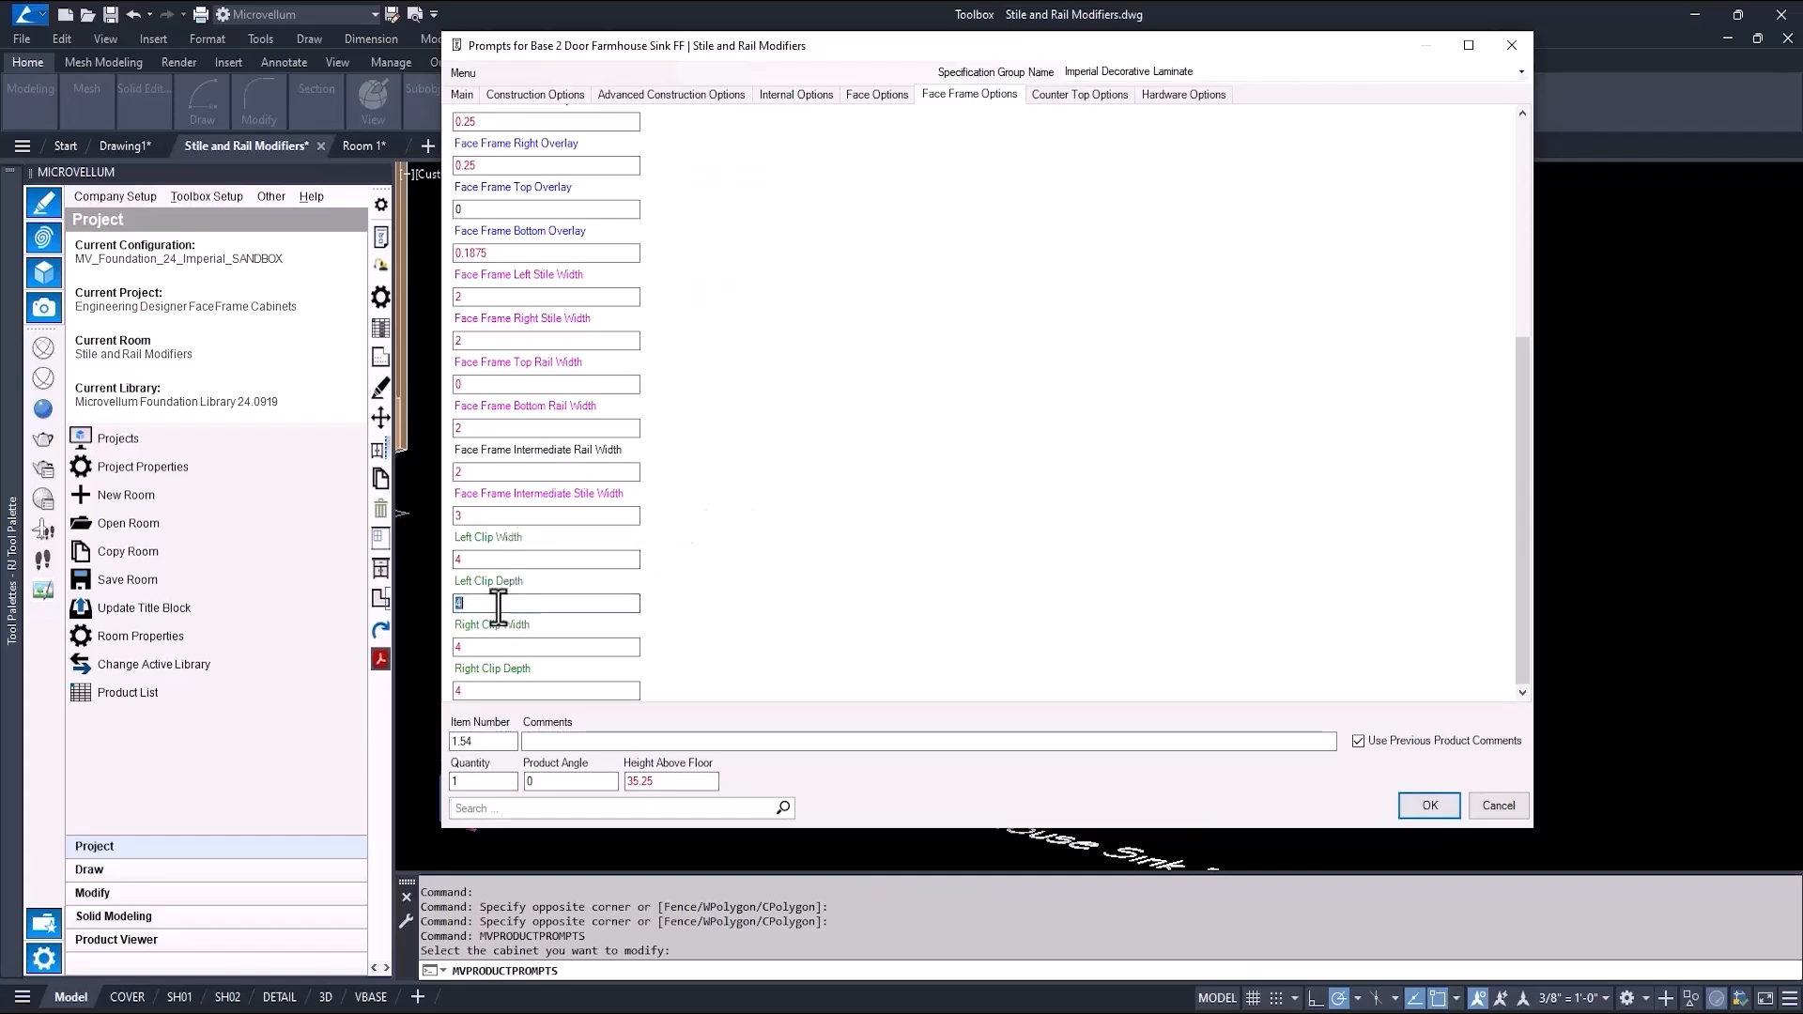
key(Tab)
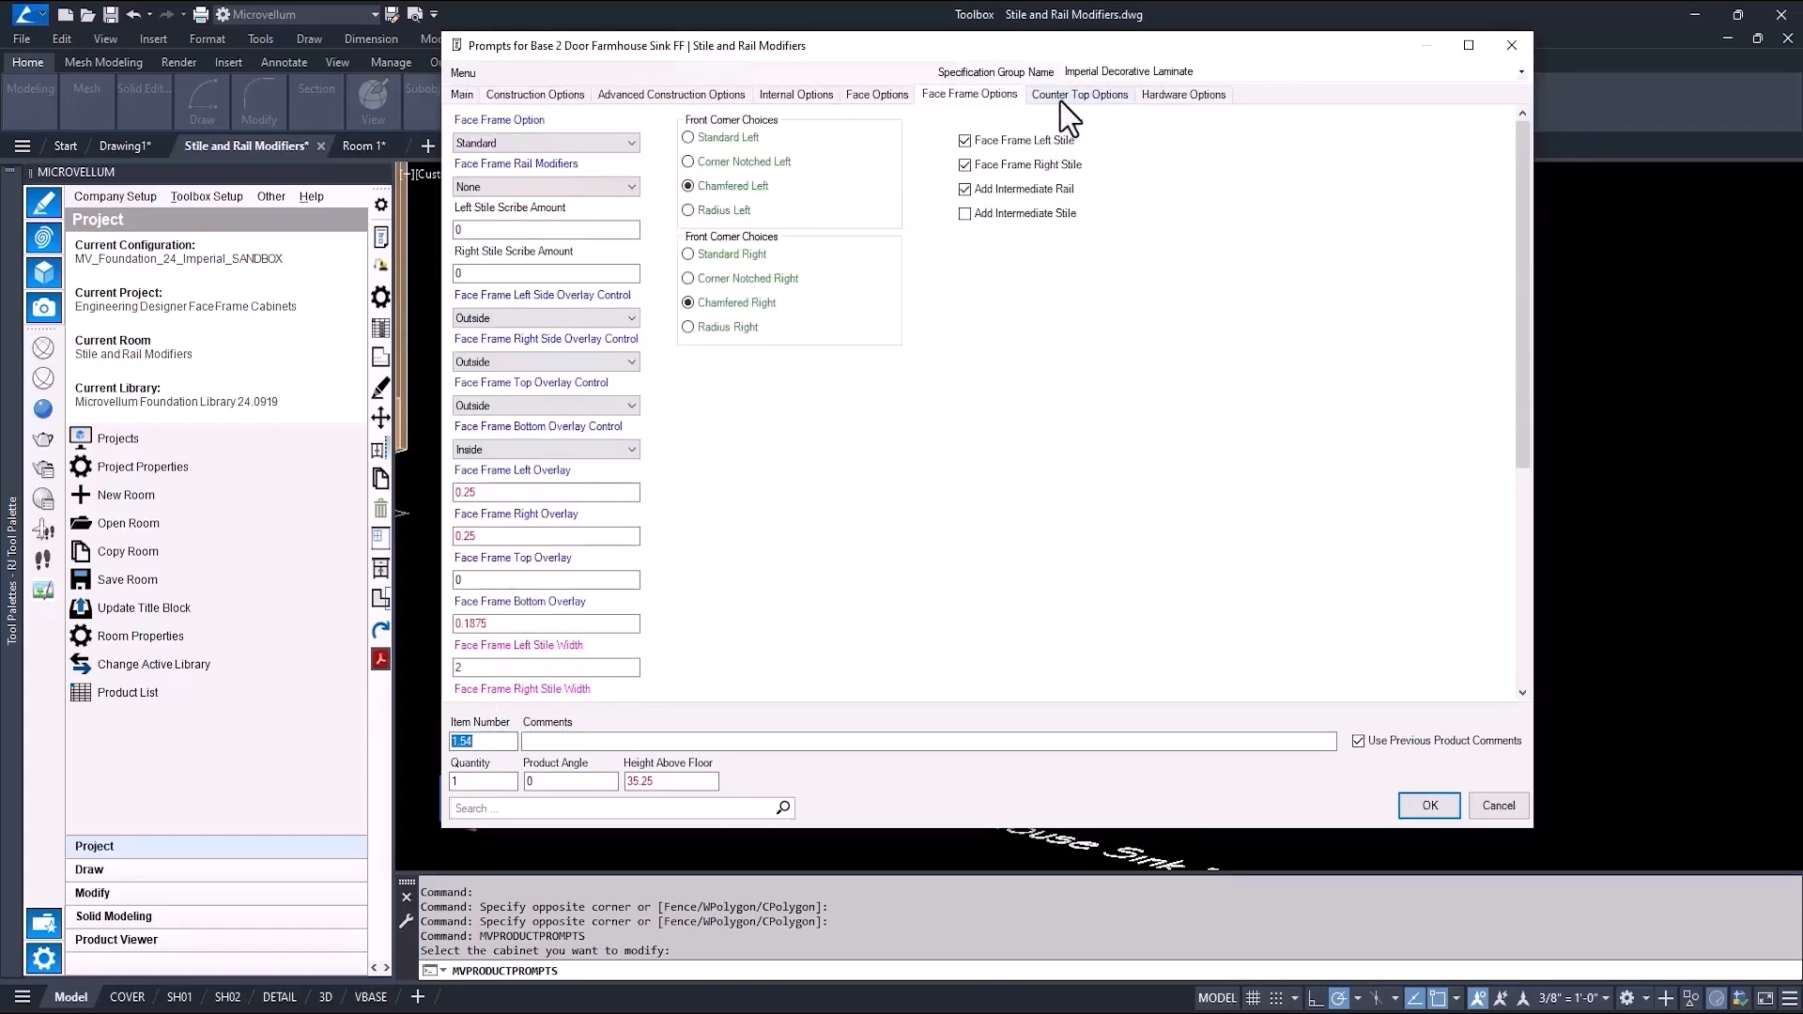
Step: Set the sink cabinet's left and right countertop overhangs to 2 and apply the product prompts
click(1070, 95)
click(507, 229)
click(477, 272)
text(2)
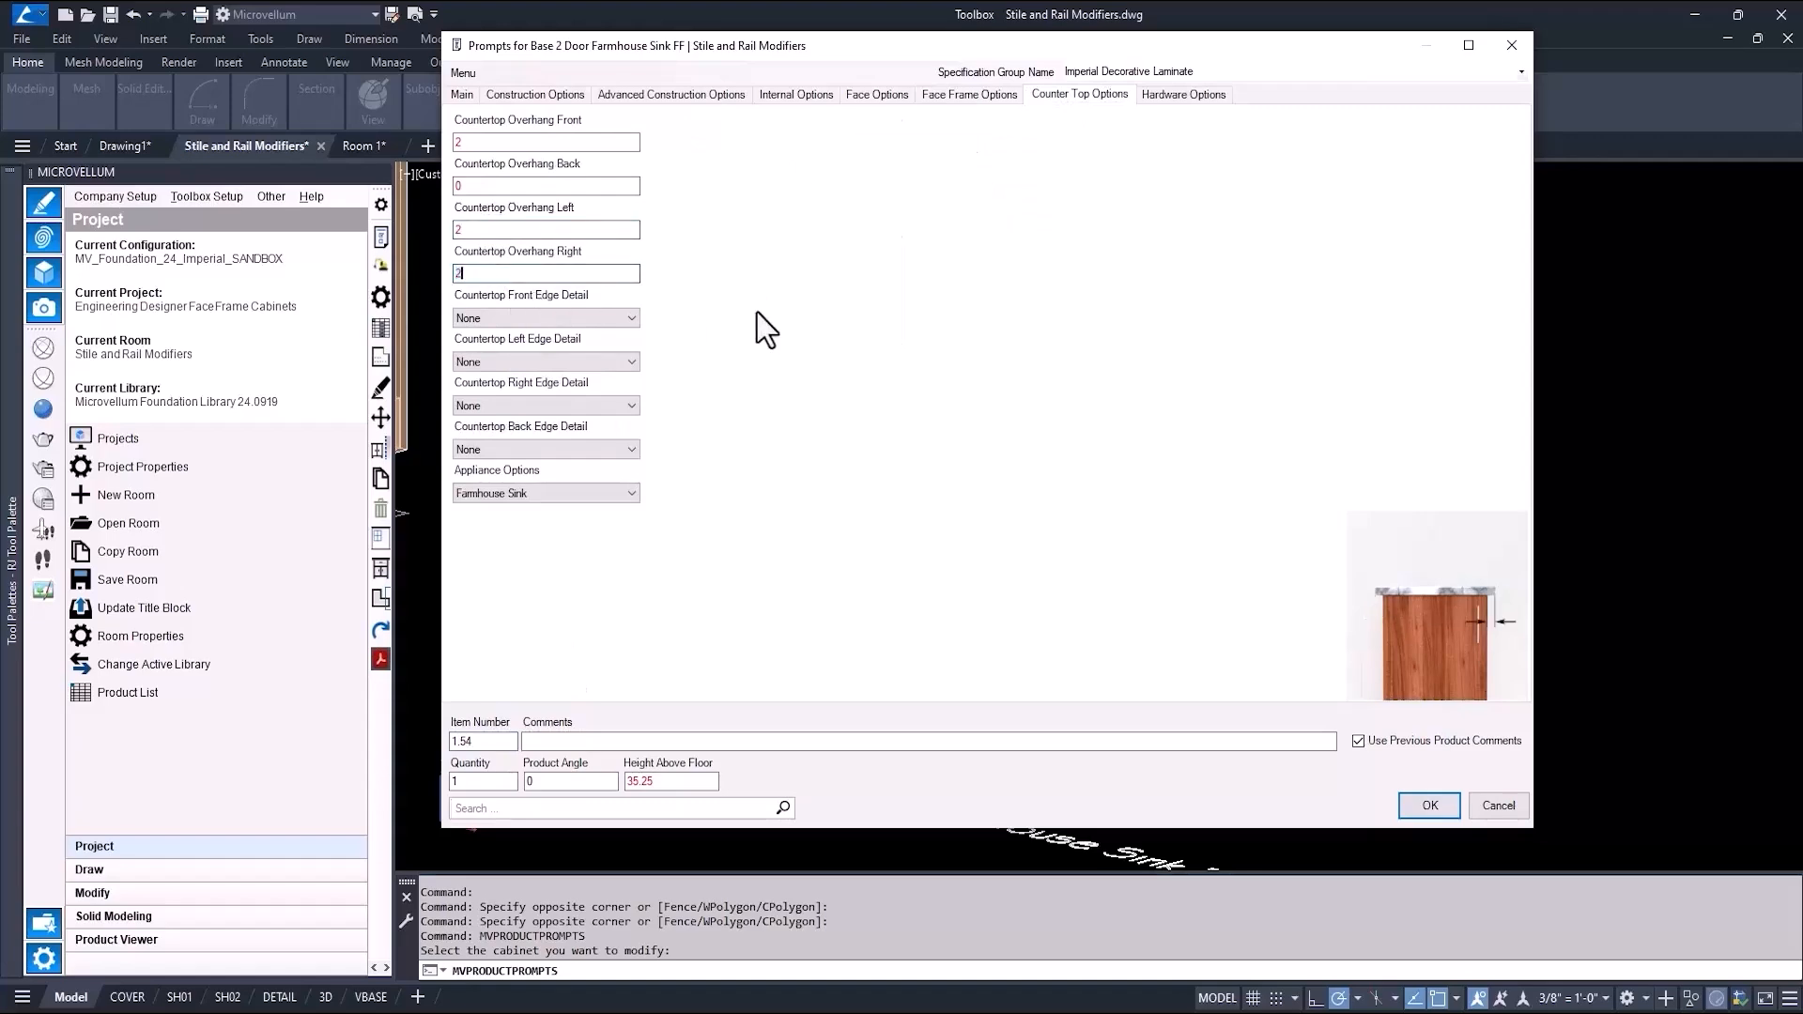
click(1401, 796)
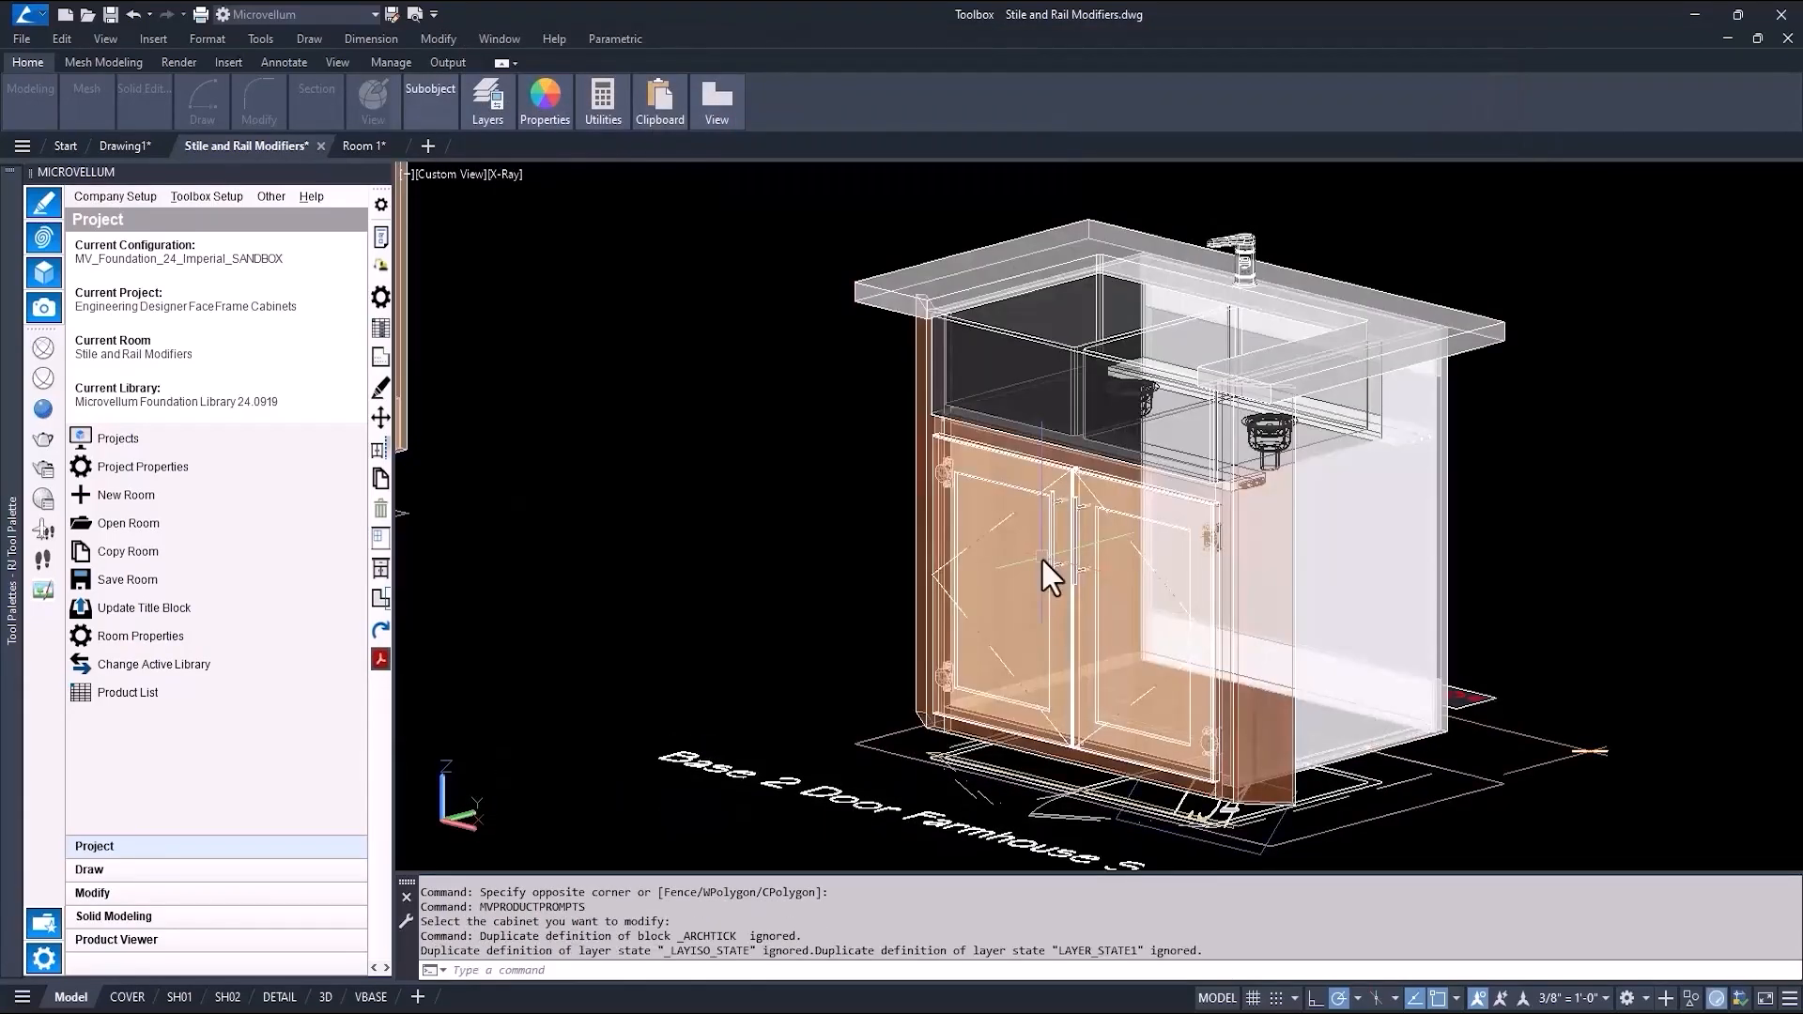
Step: Display the farmhouse sink cabinet in the Conceptual visual style
click(505, 173)
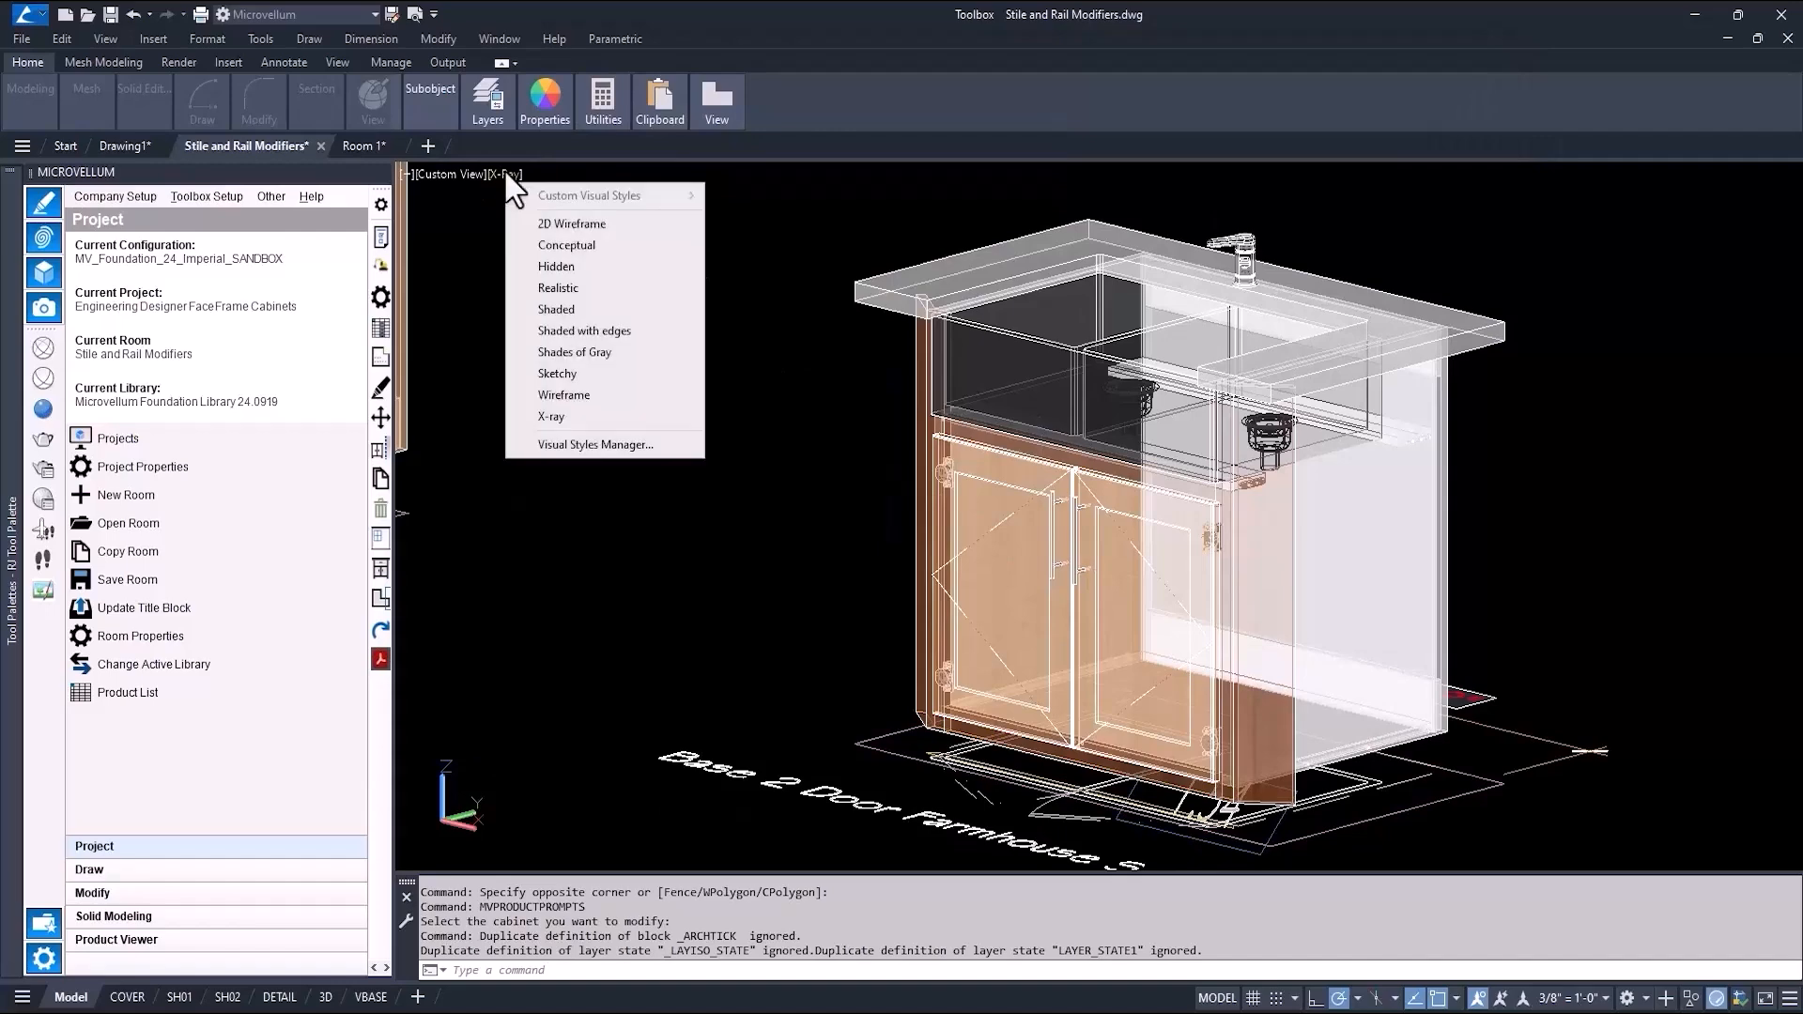
click(601, 242)
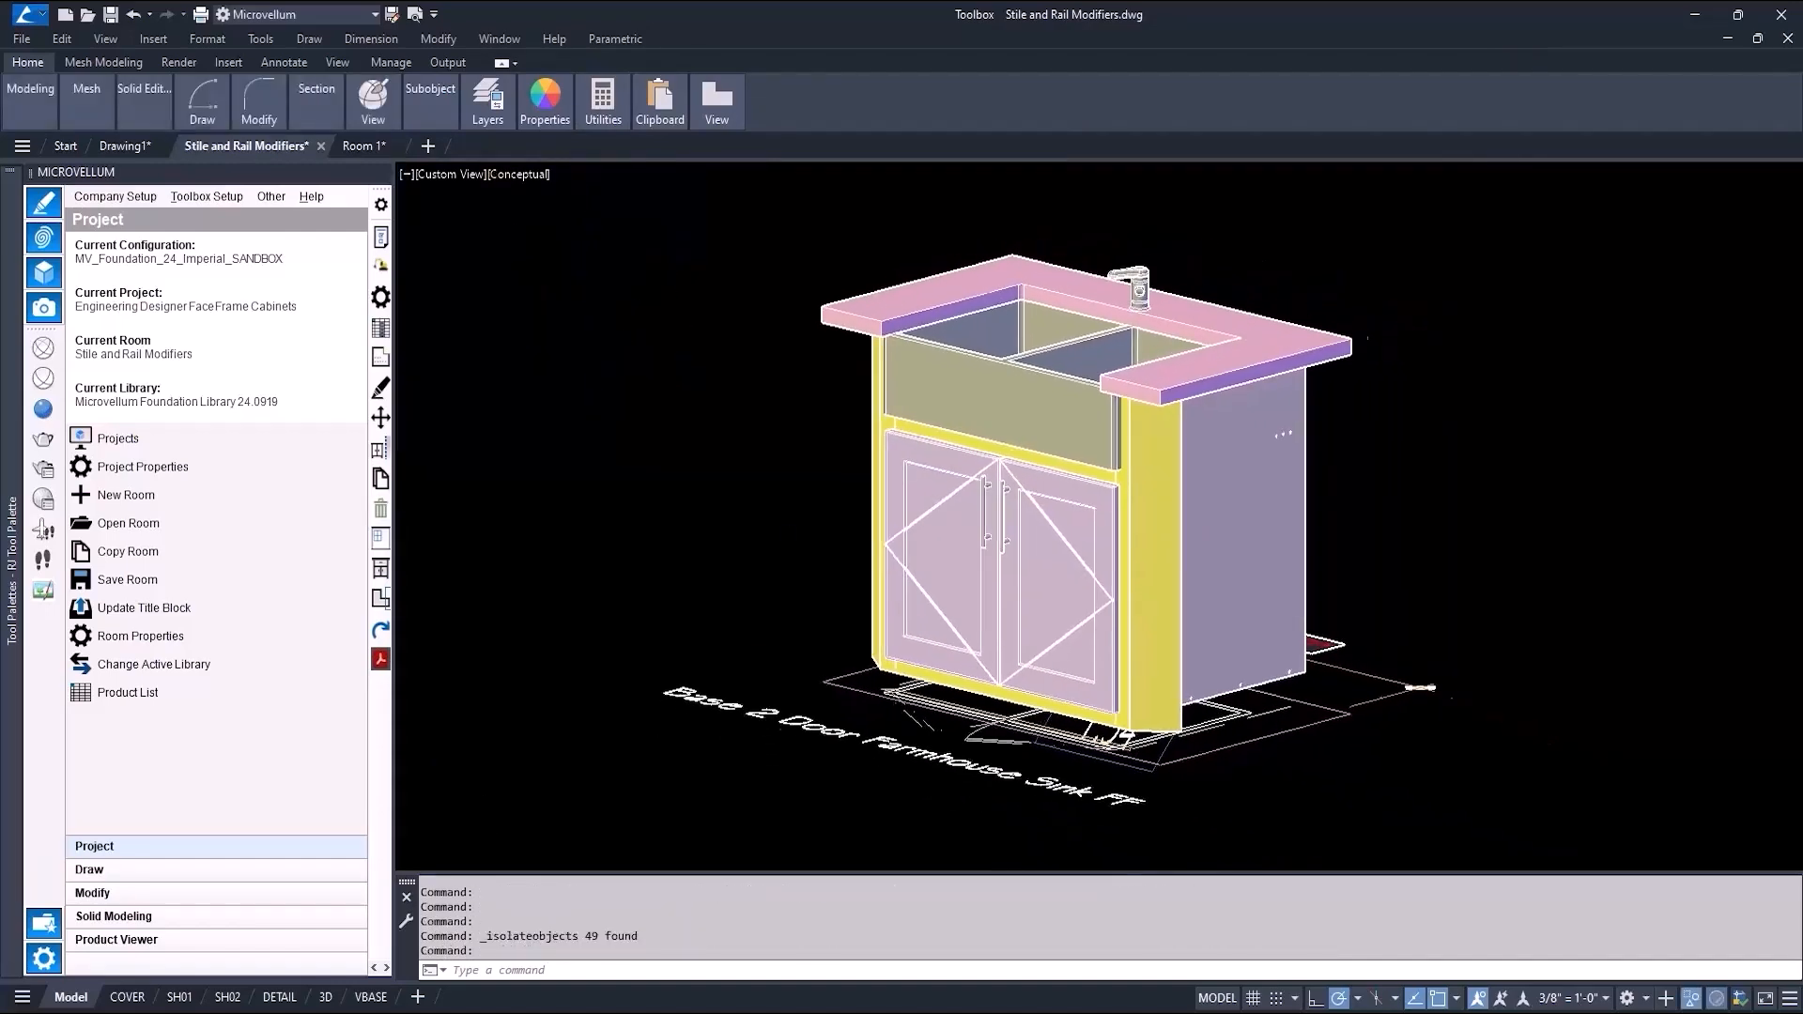
middle_click(732, 665)
middle_click(733, 665)
shift+middle_drag(732, 665, 815, 669)
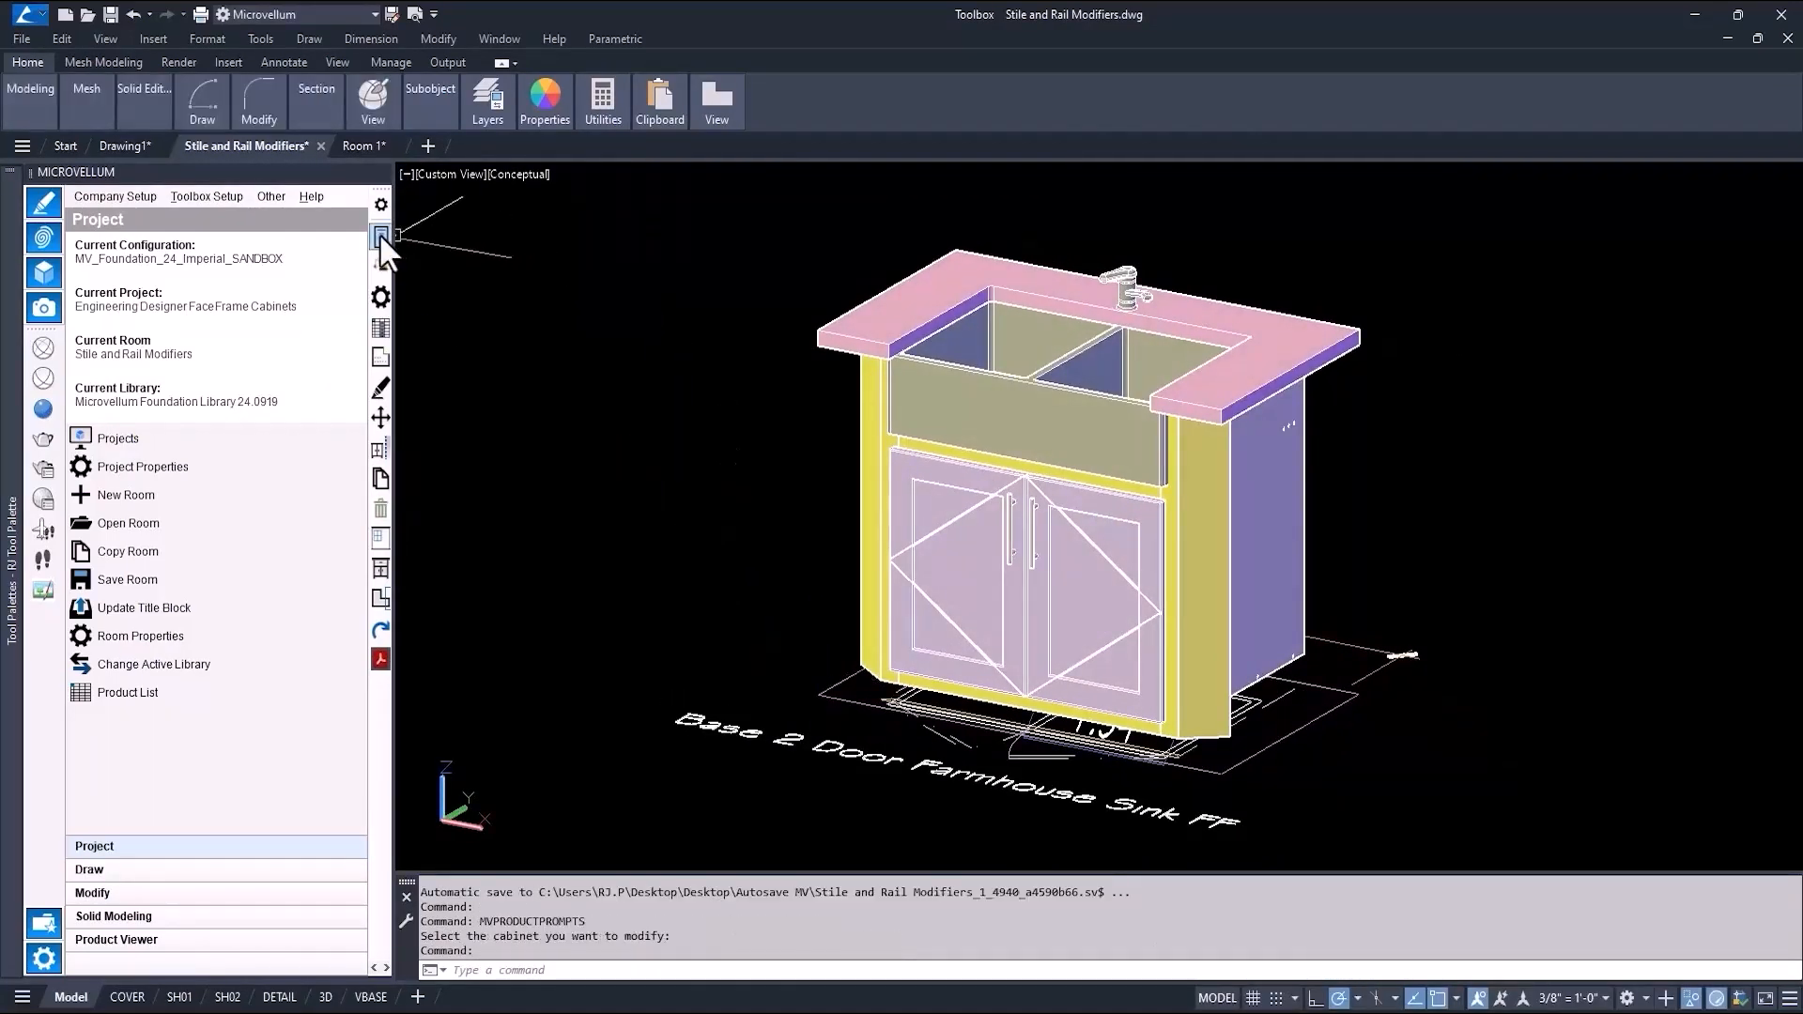
Step: Reopen the farmhouse sink cabinet's prompts and choose Full Inset Door in its face options
click(381, 241)
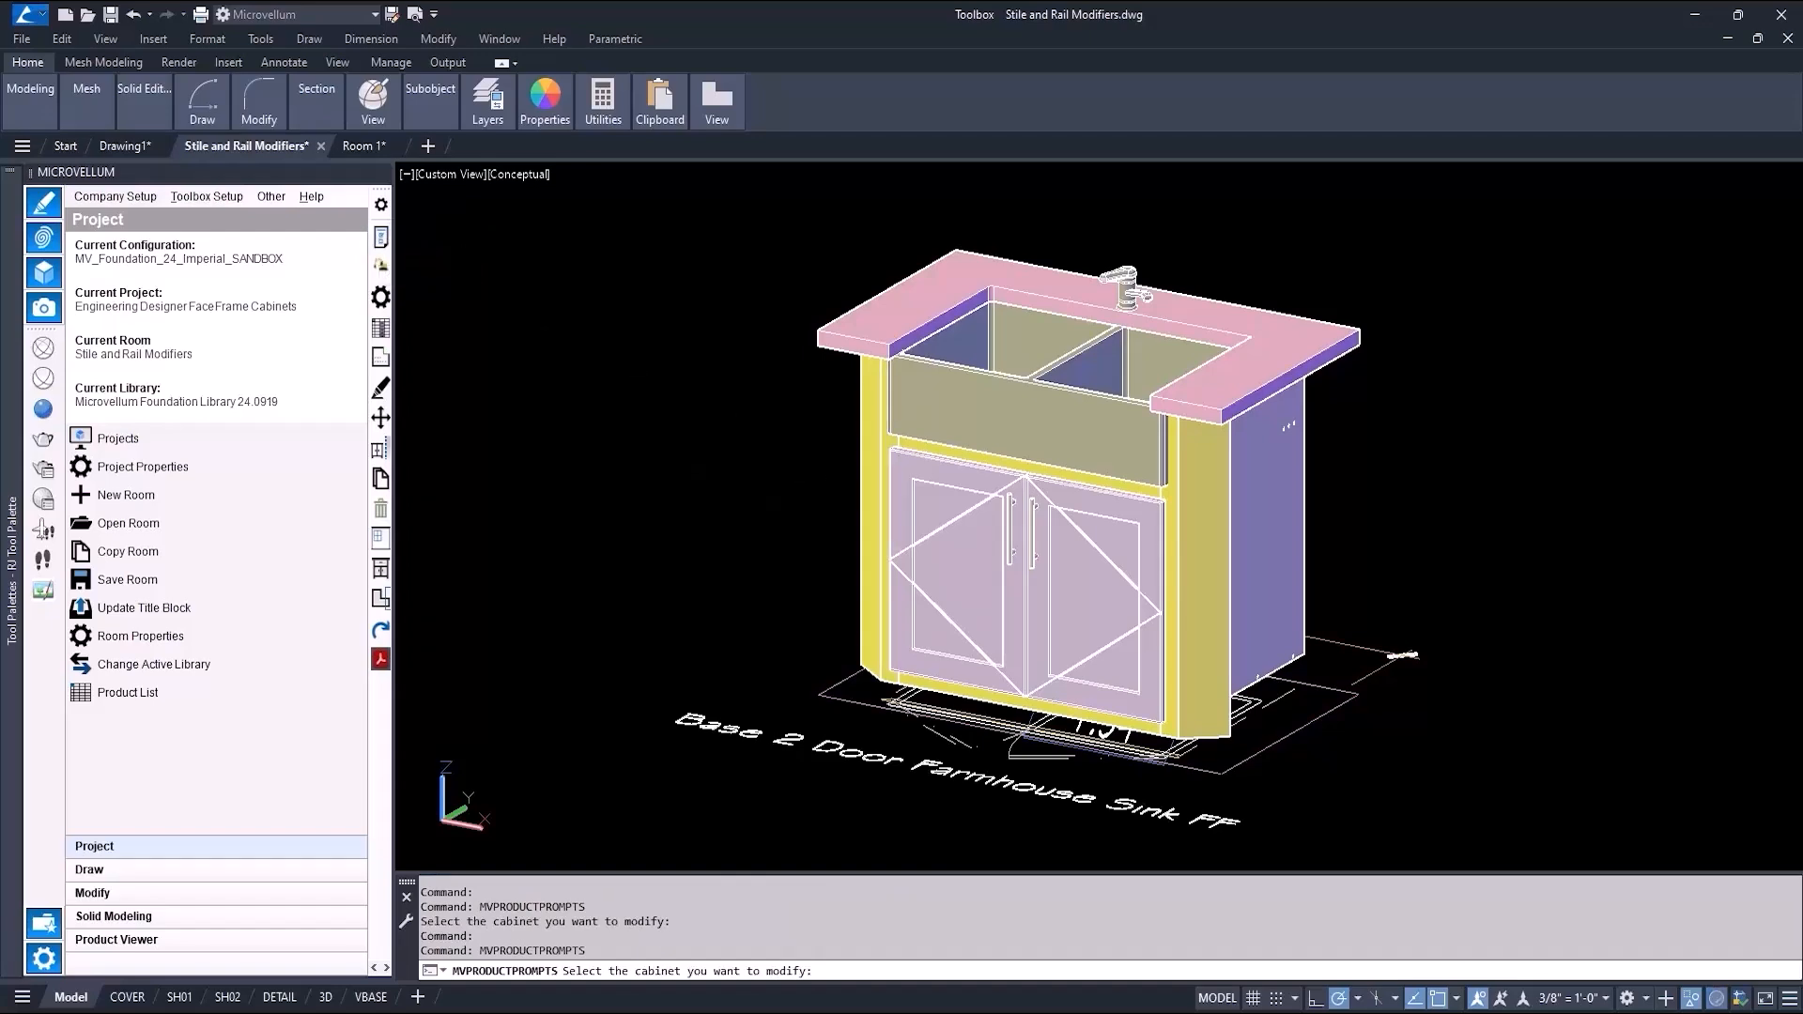
click(893, 540)
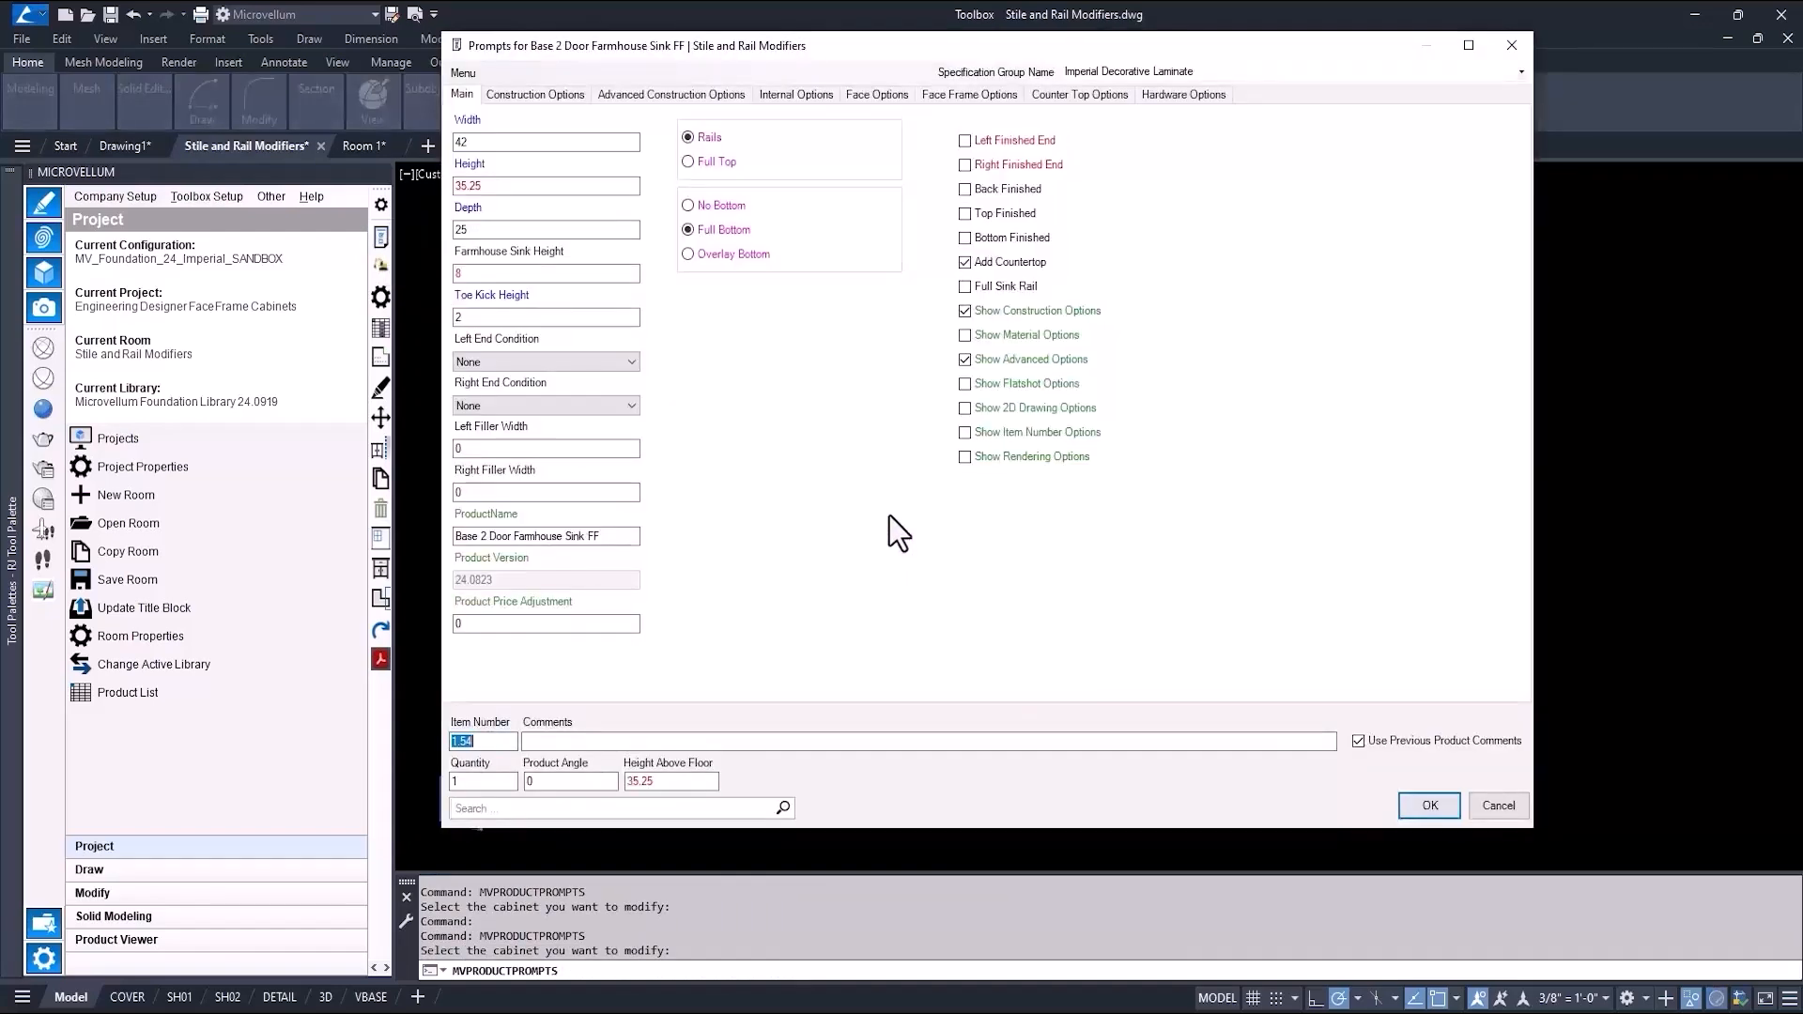
click(872, 102)
click(700, 161)
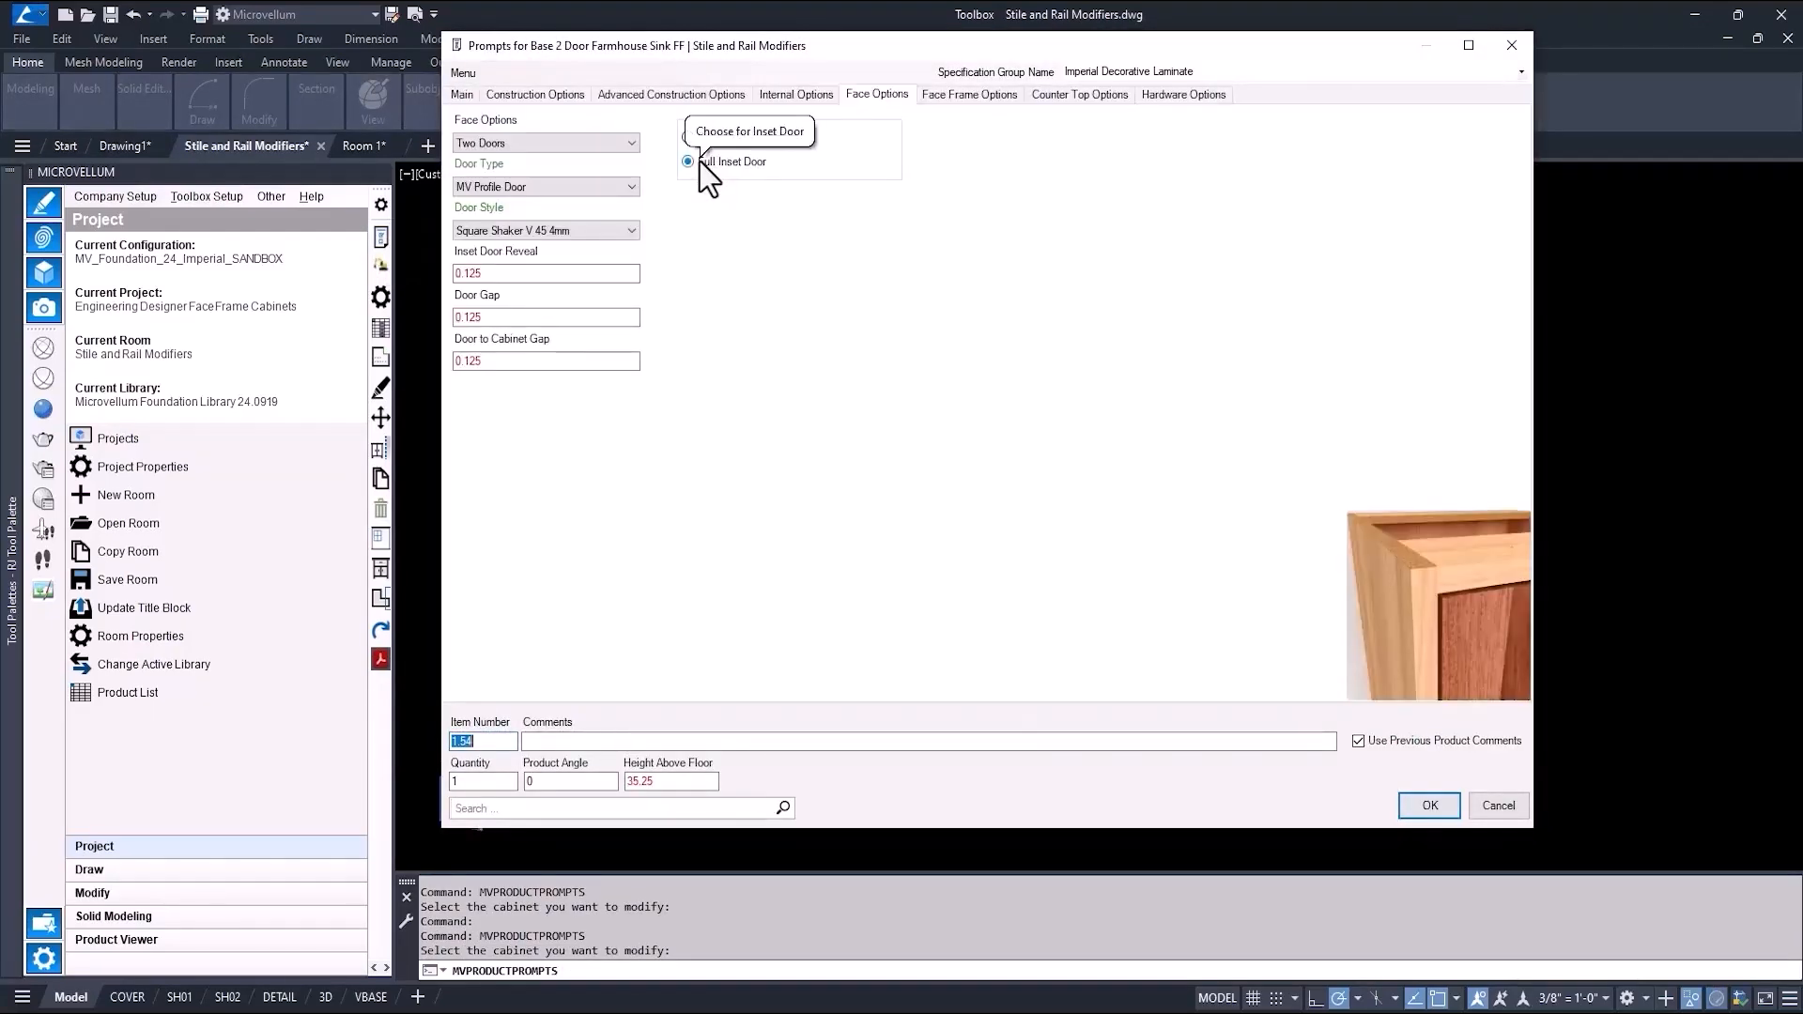
Step: Set the sink cabinet's Face Frame Rail Modifiers option to Bottom Rail Three Sided Notch With Arch
click(971, 94)
click(629, 187)
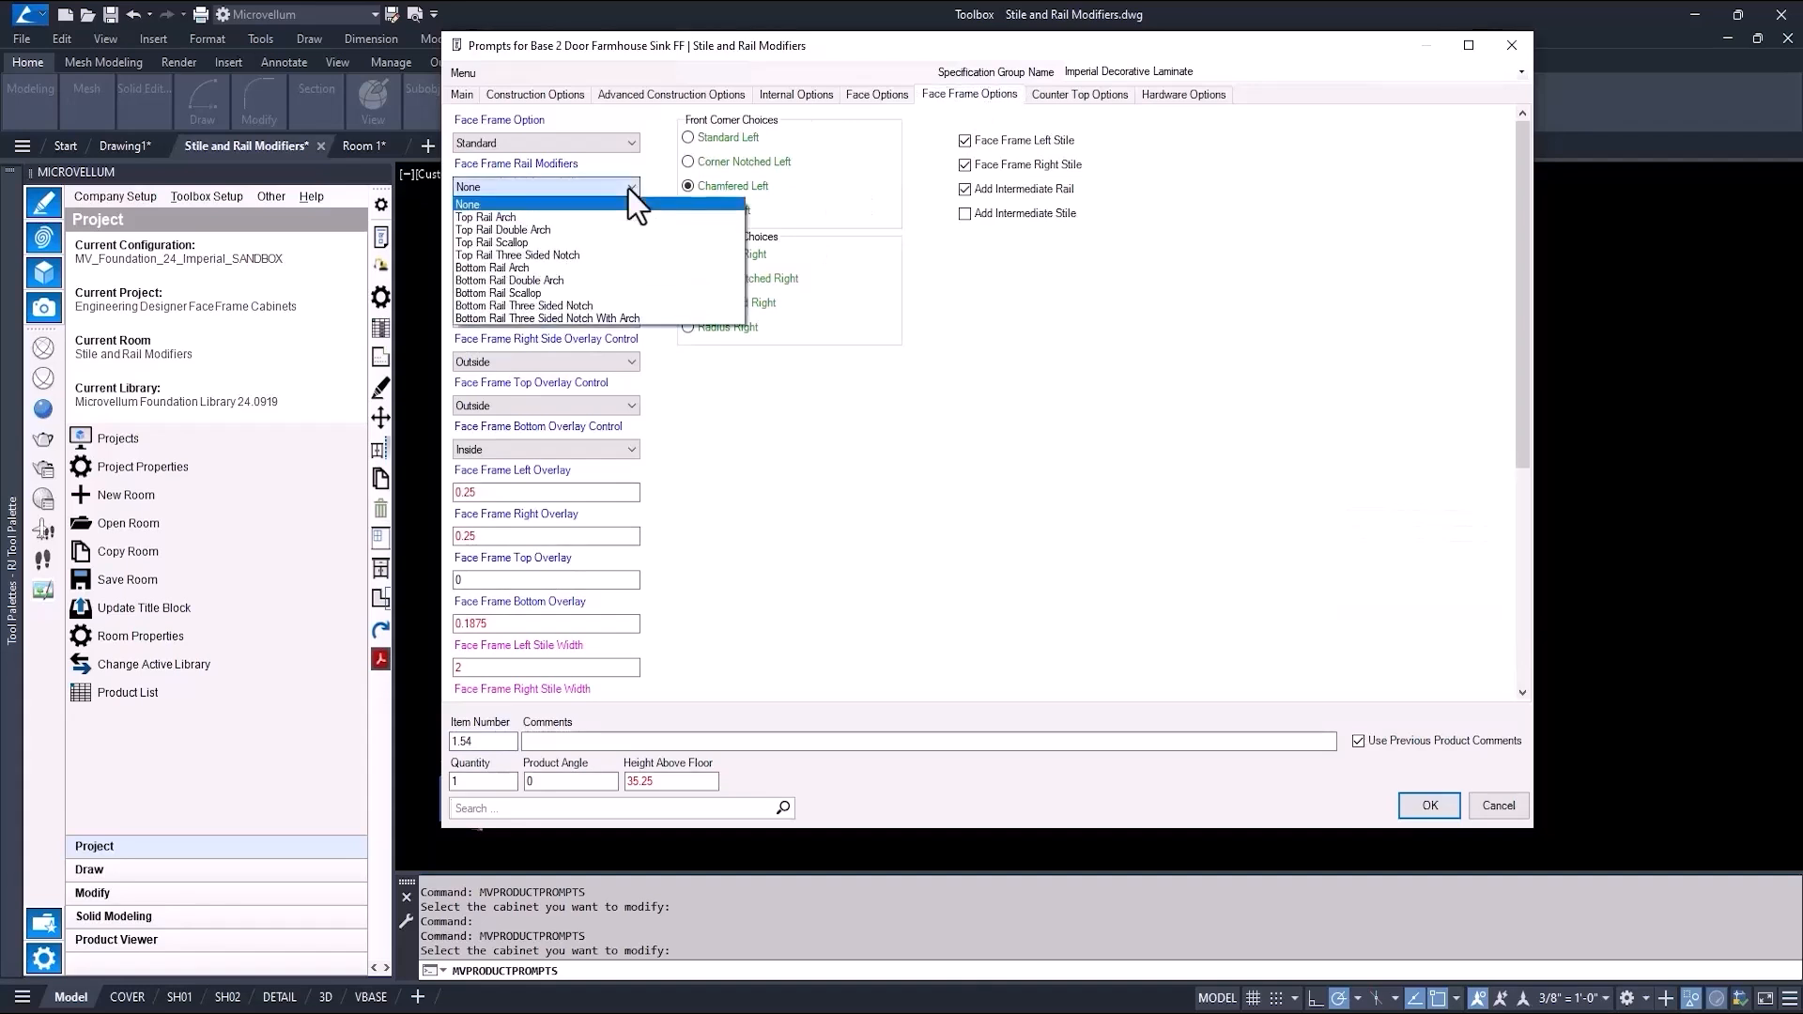
click(571, 318)
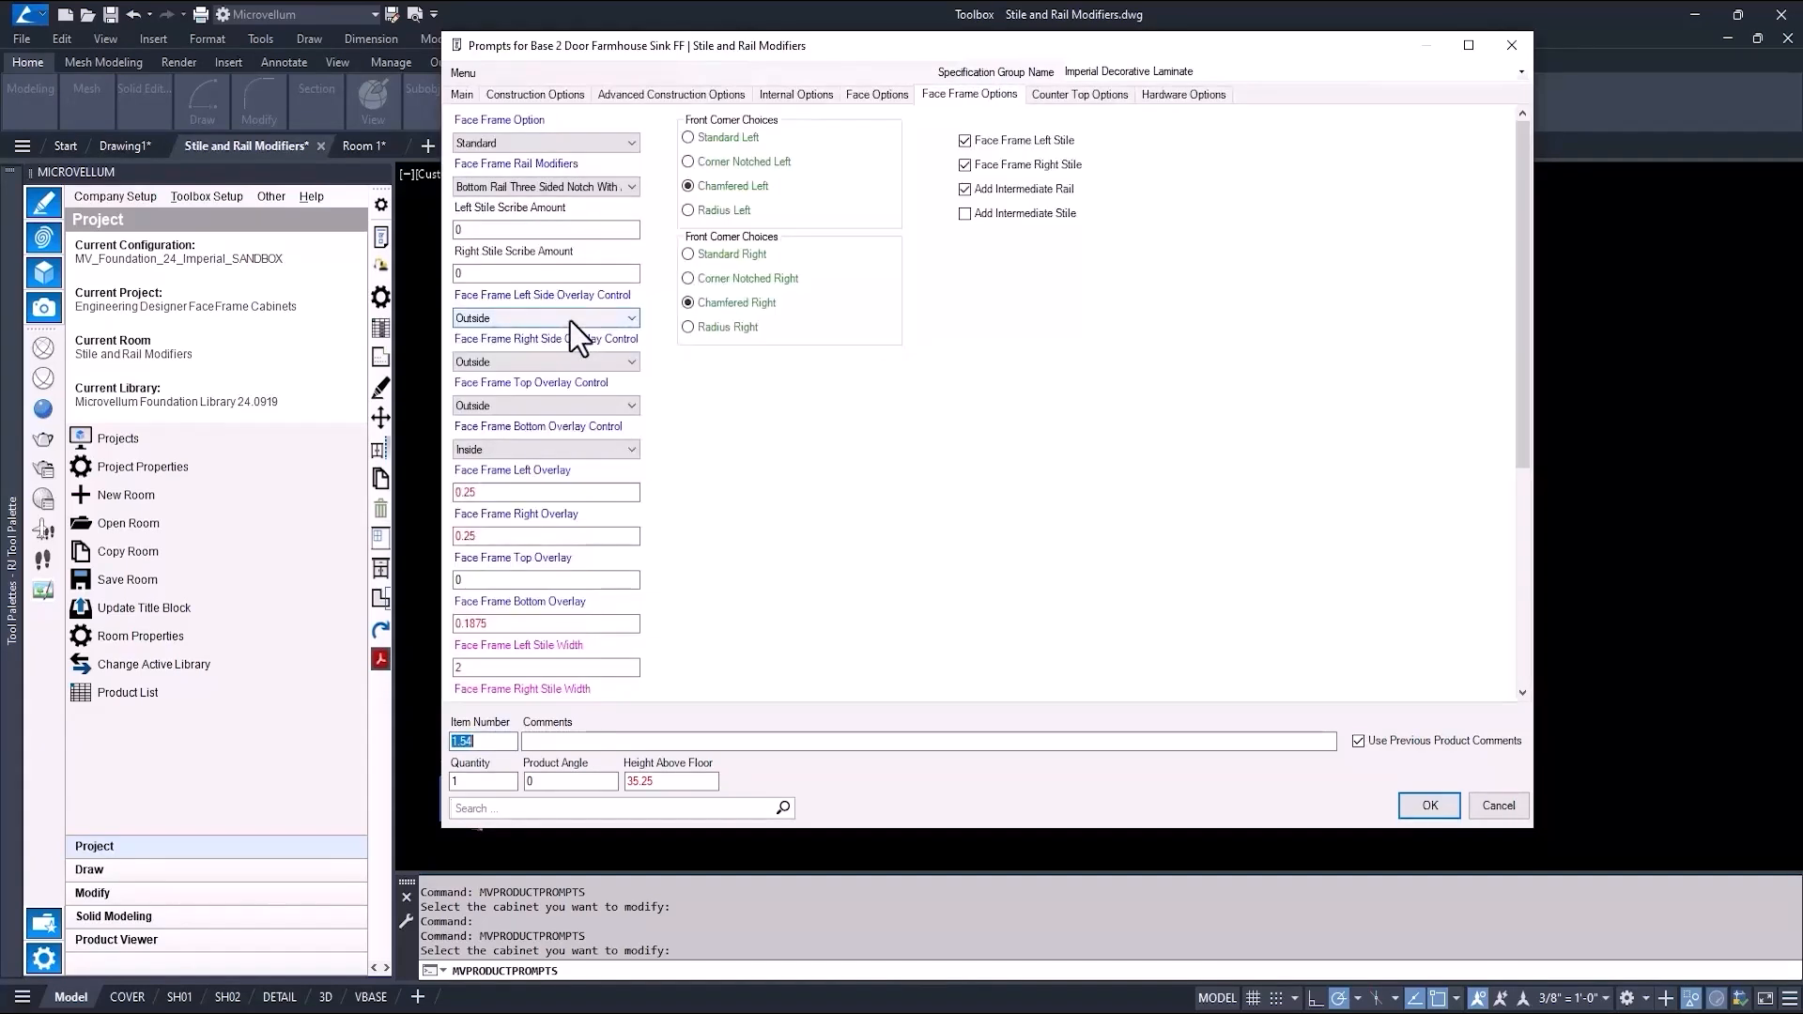
Step: Set both the left and right stile cutout offsets of the sink cabinet's Face Frame Rail Modifiers subassembly to 2
right_click(898, 560)
click(958, 633)
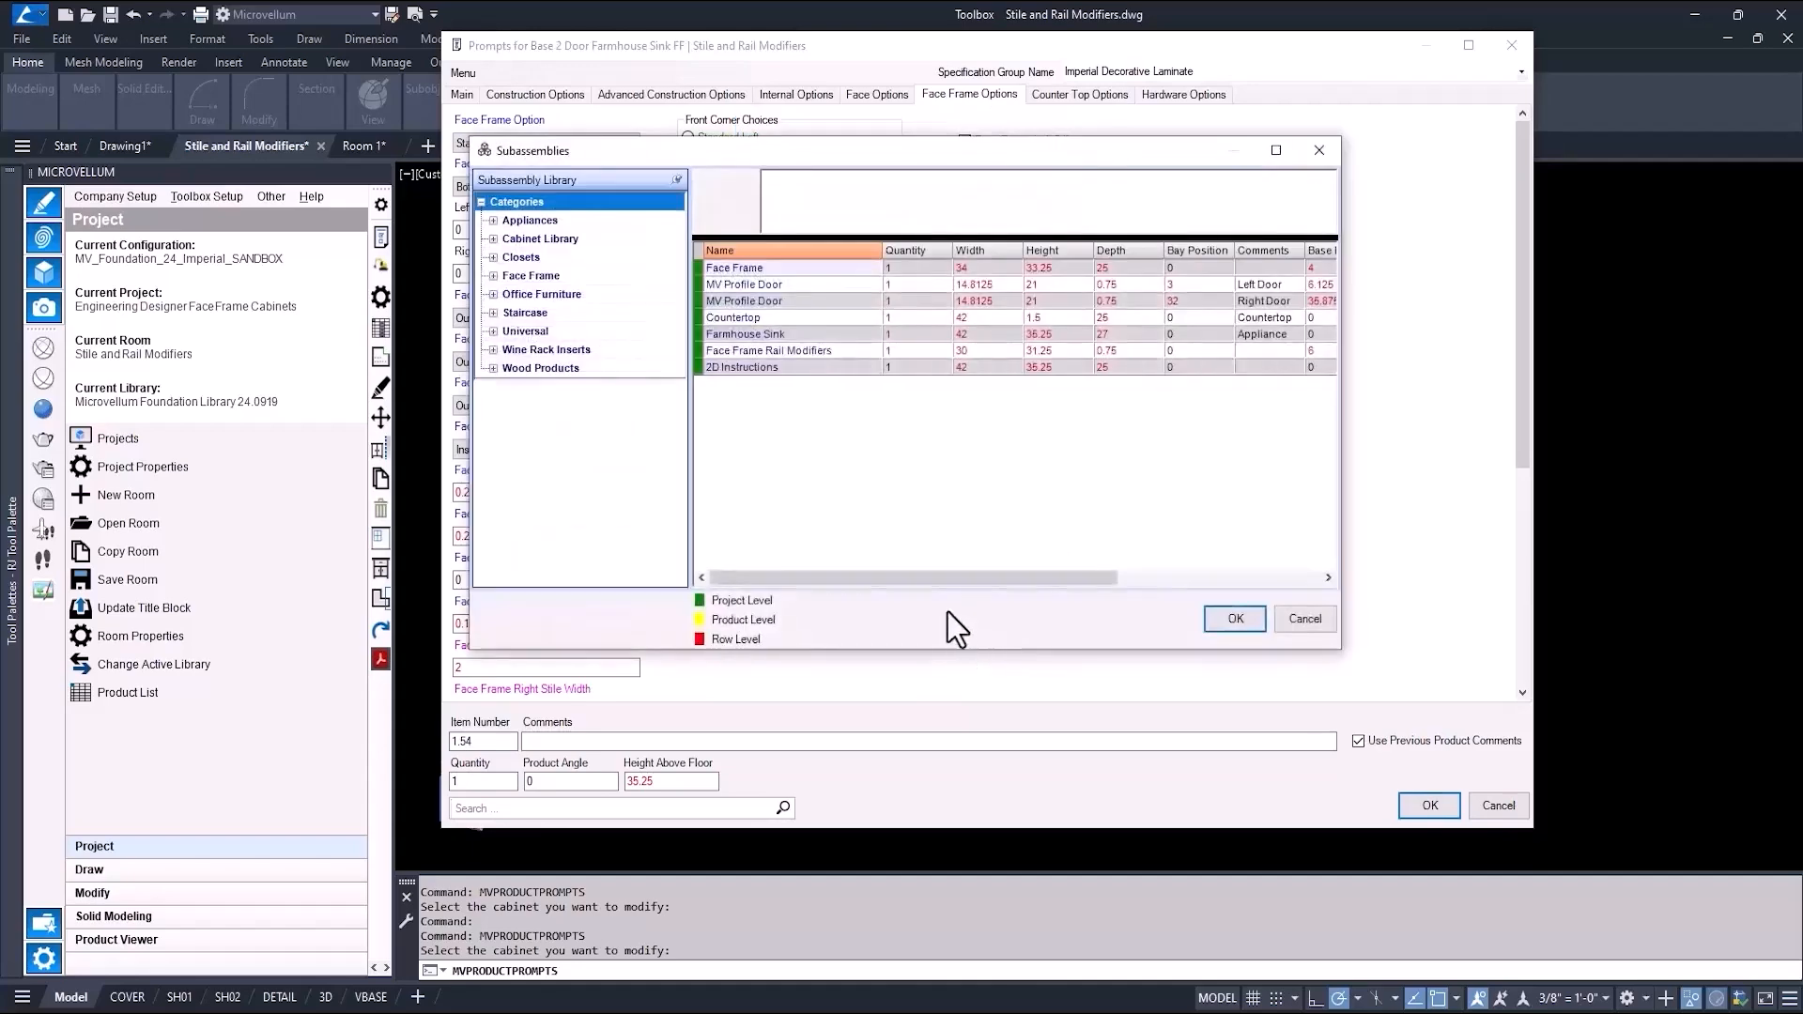
click(789, 351)
right_click(789, 352)
click(842, 363)
double_click(484, 492)
text(2)
double_click(507, 535)
text(2)
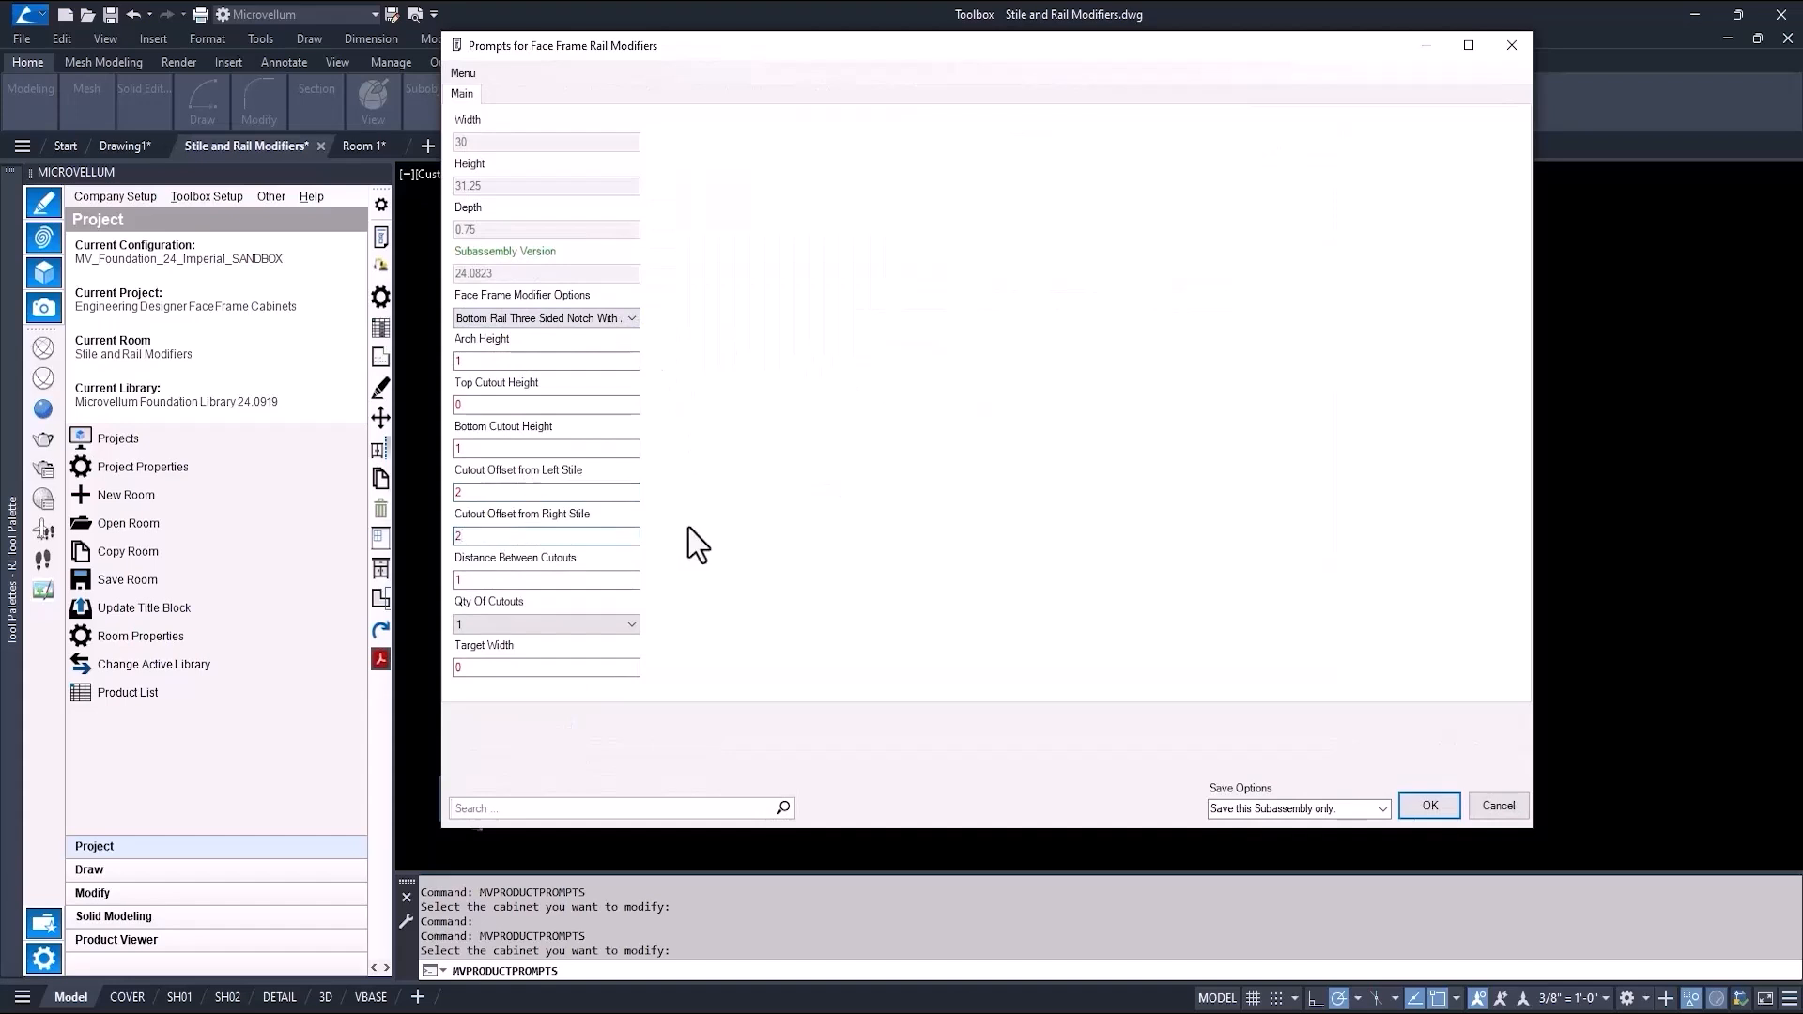
click(1429, 805)
Step: Add the Face Frame Left Stile Chamfer Corner Flutes subassembly from the Face Frame Modifiers category to the sink cabinet
click(1033, 560)
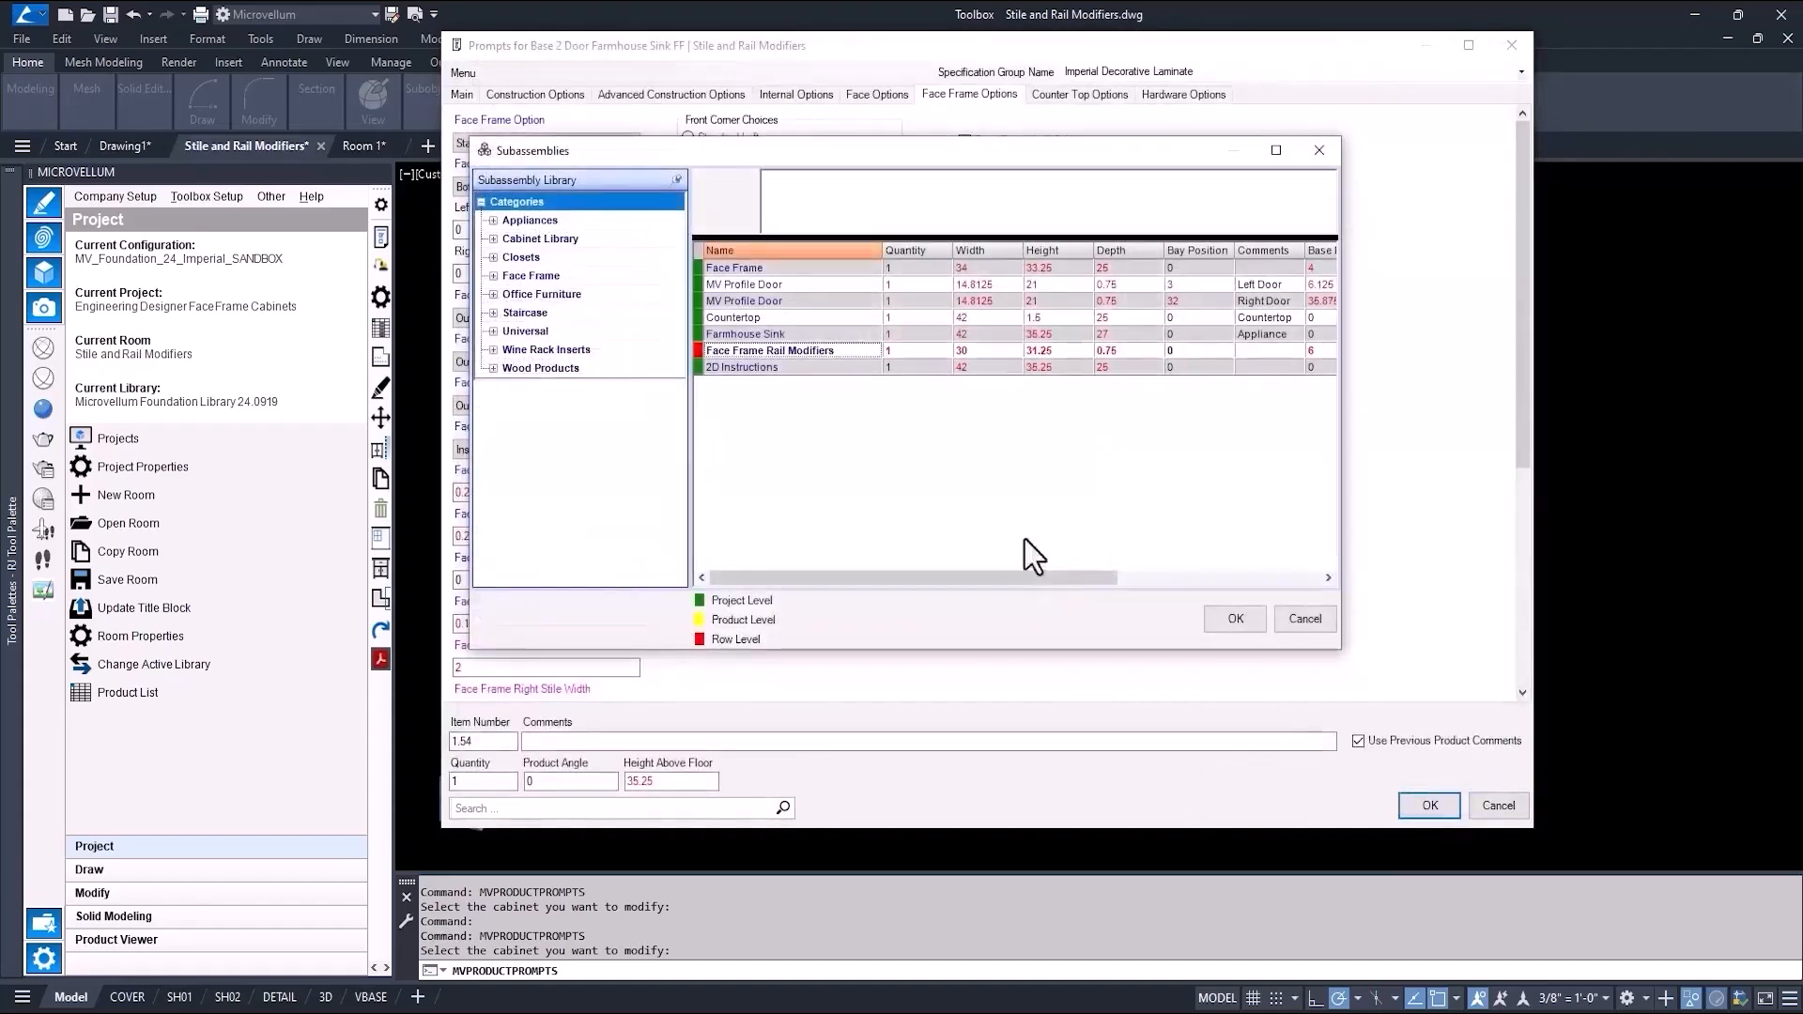
click(493, 276)
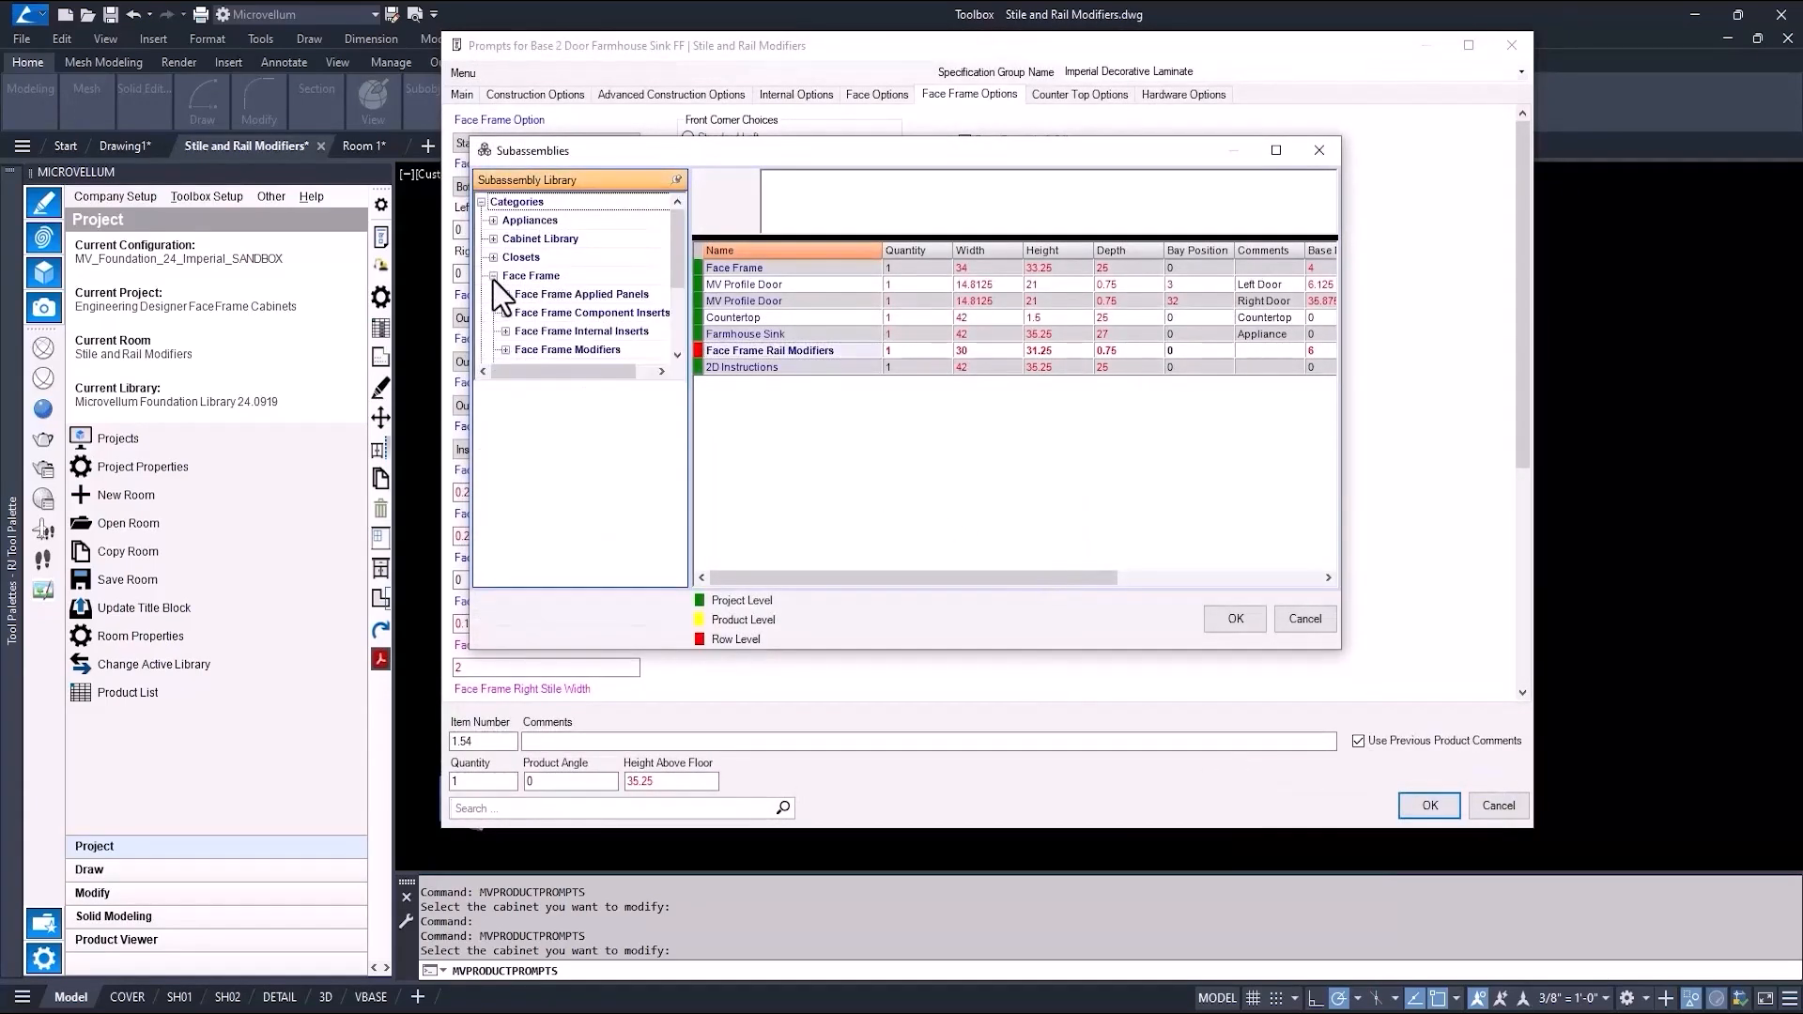
click(507, 349)
click(549, 318)
click(537, 331)
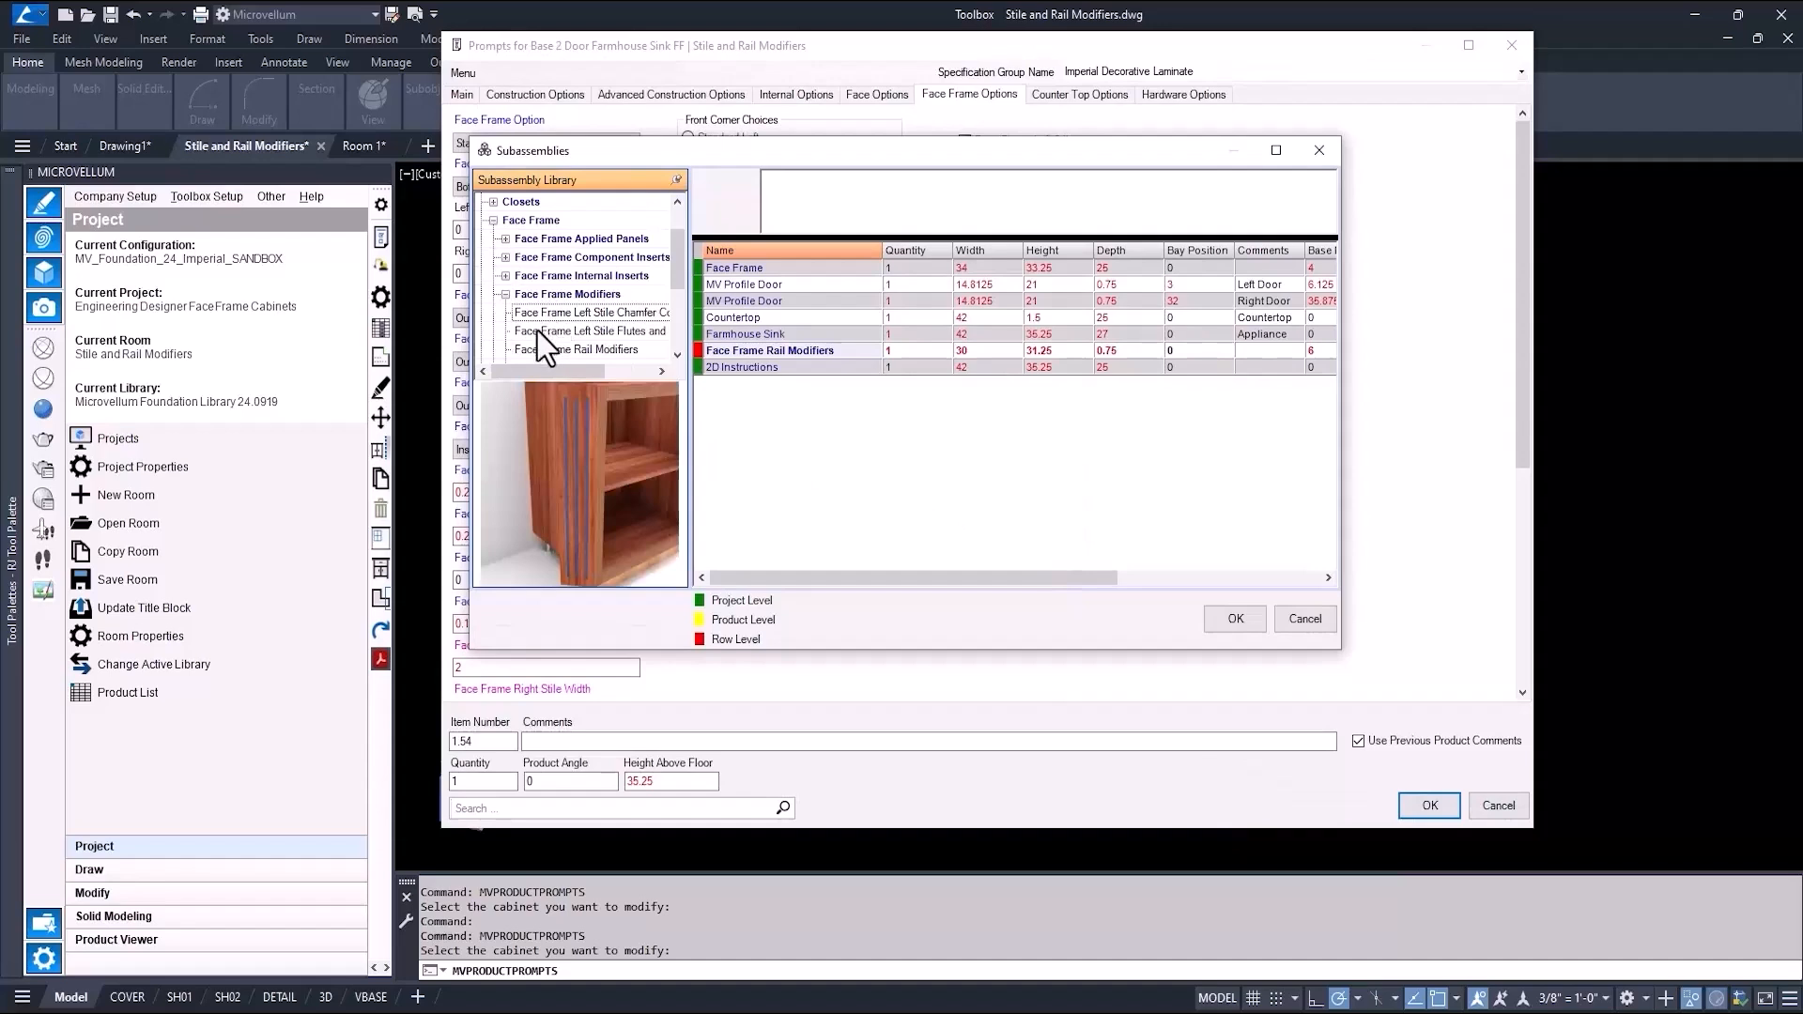
scroll(537, 330, down, 1)
click(537, 314)
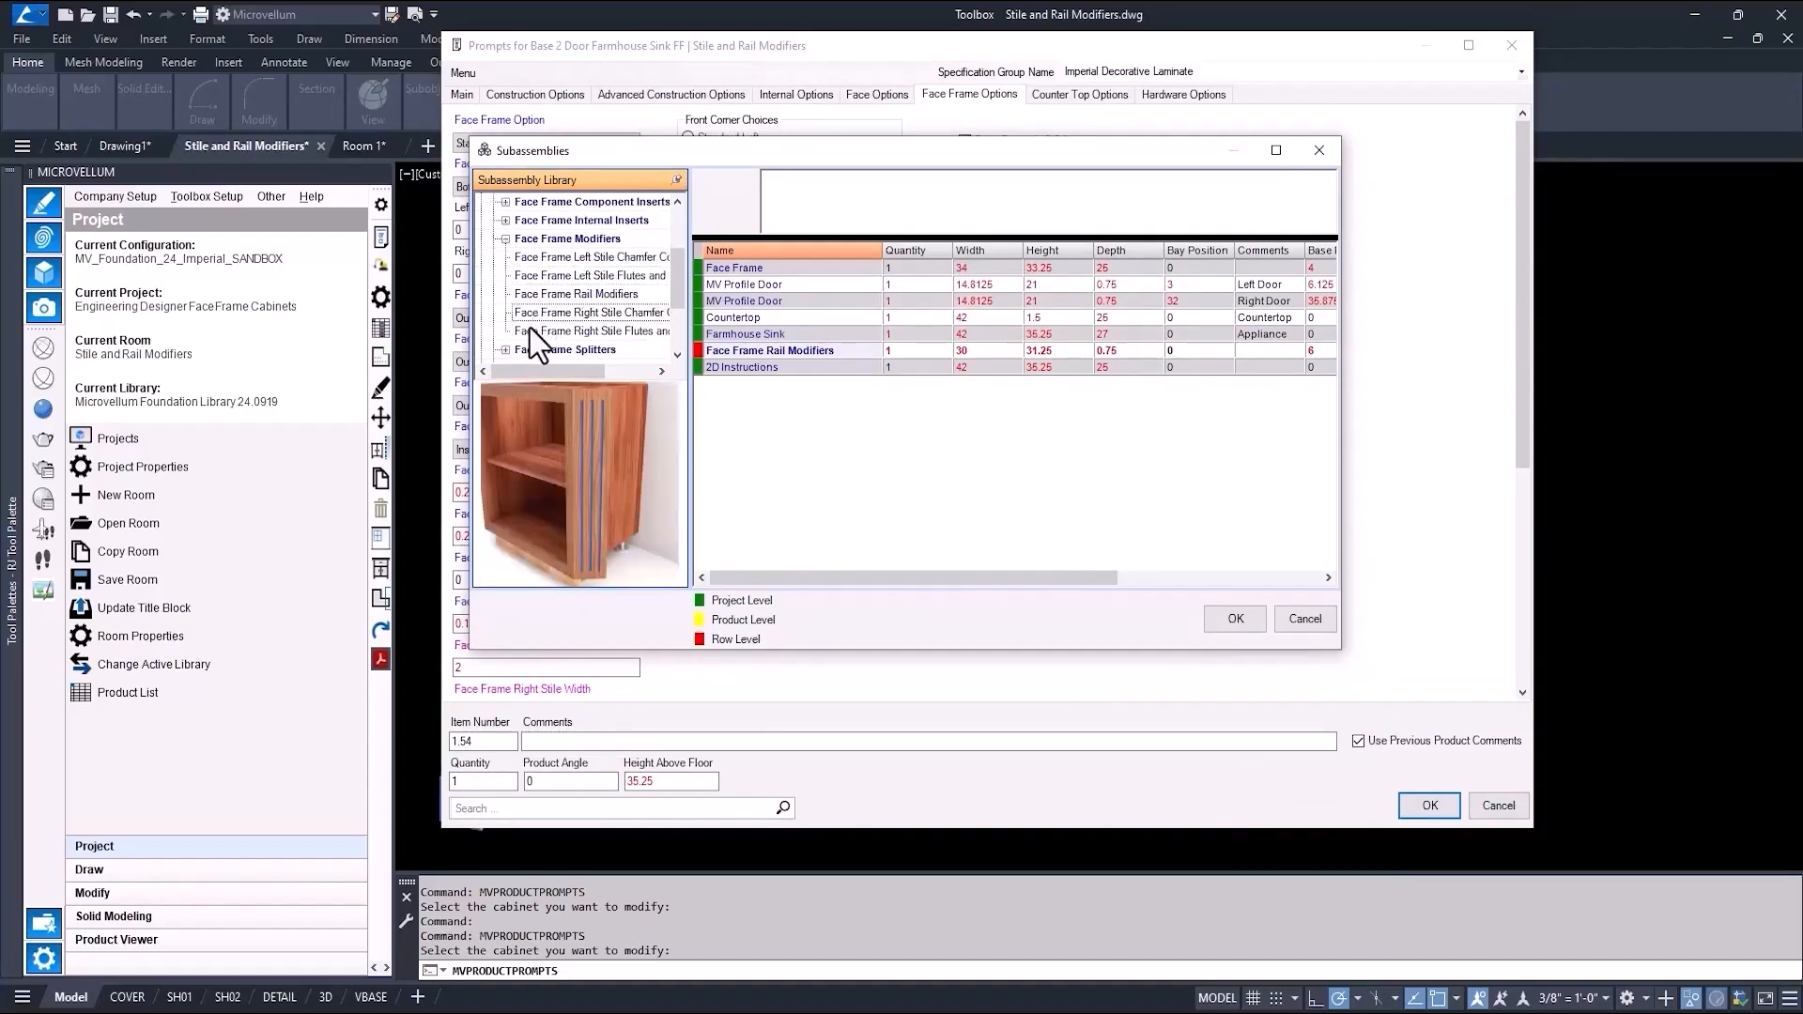
click(529, 330)
right_click(534, 261)
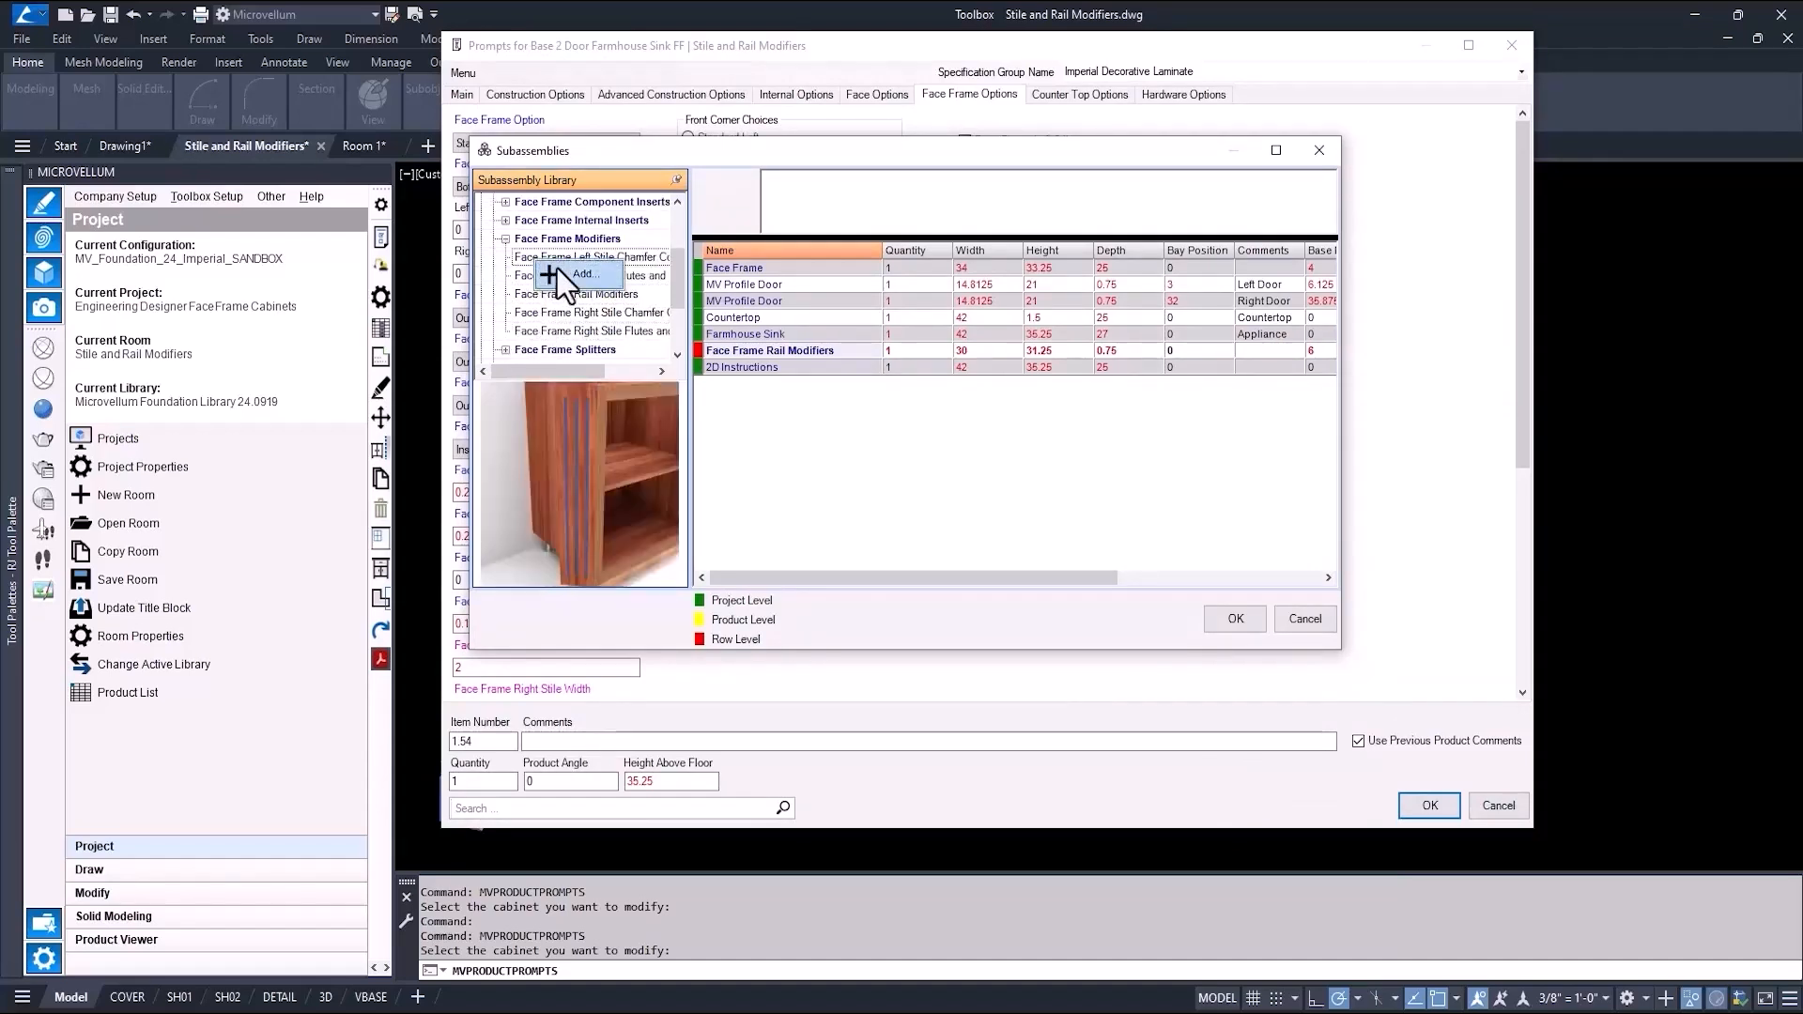
click(574, 273)
Step: Add the Face Frame Right Stile Chamfer Corner Flutes subassembly and apply the changes to the sink cabinet
click(523, 316)
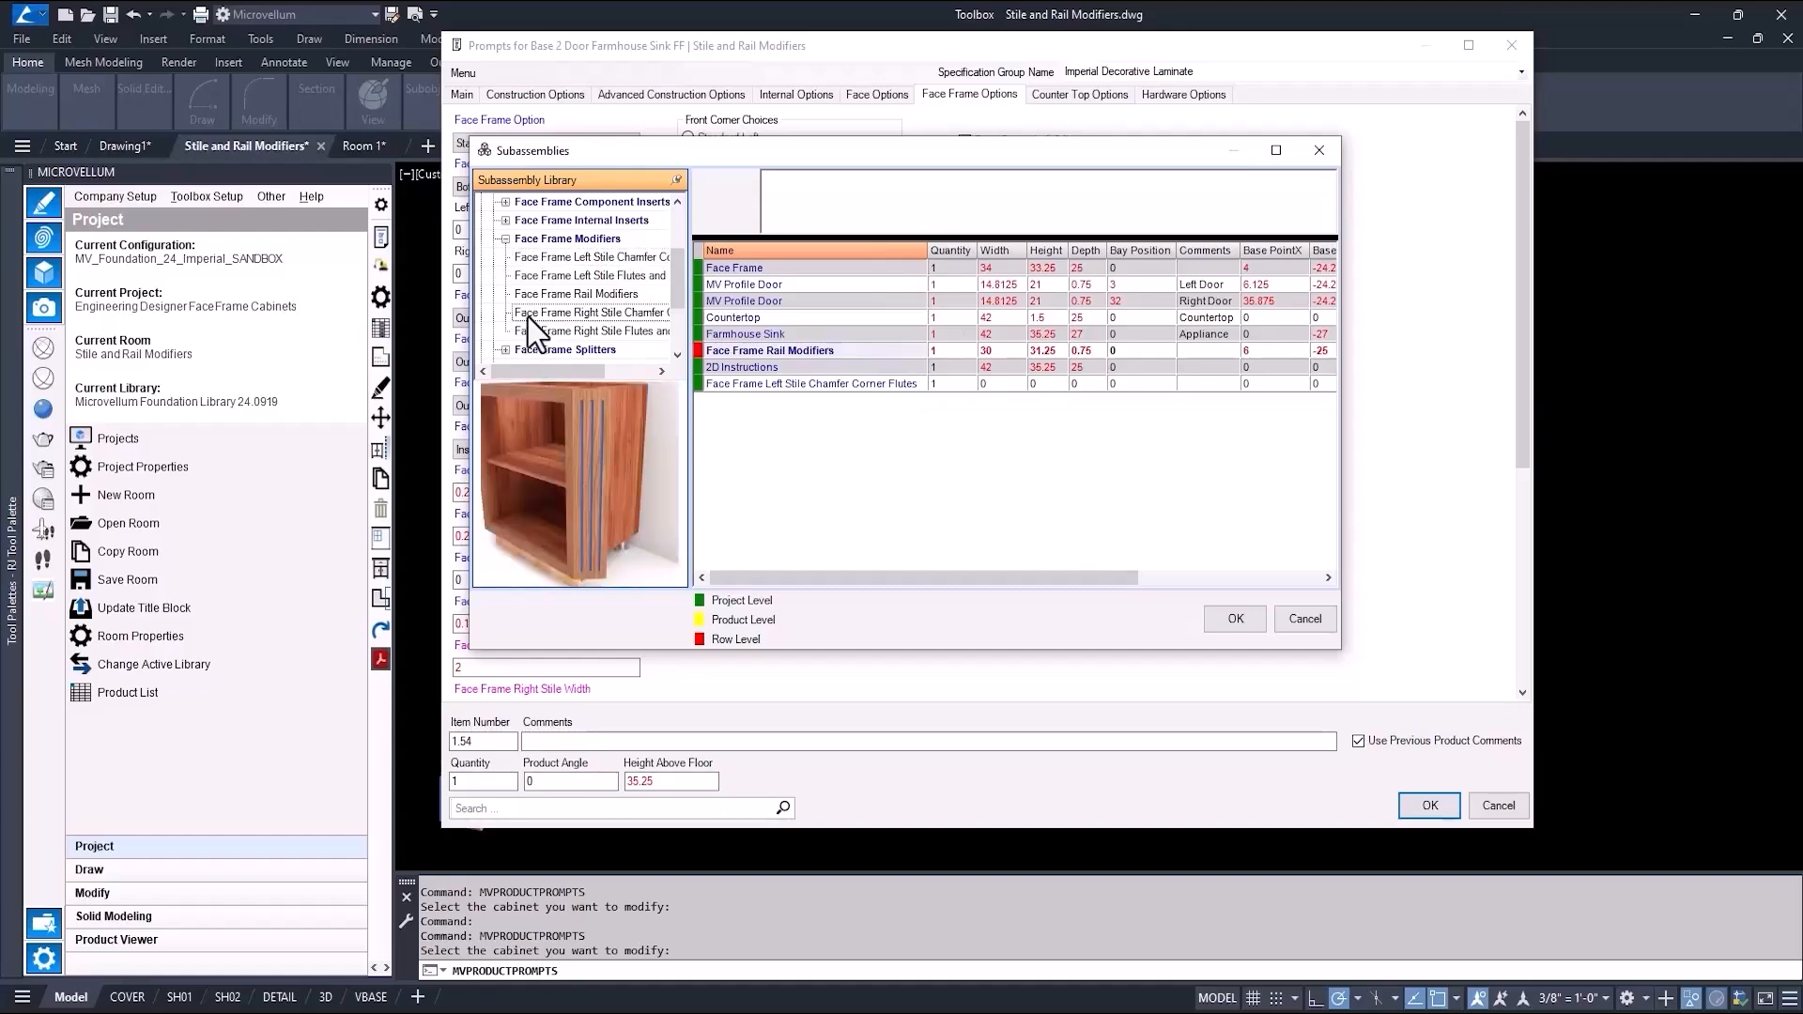
double_click(544, 315)
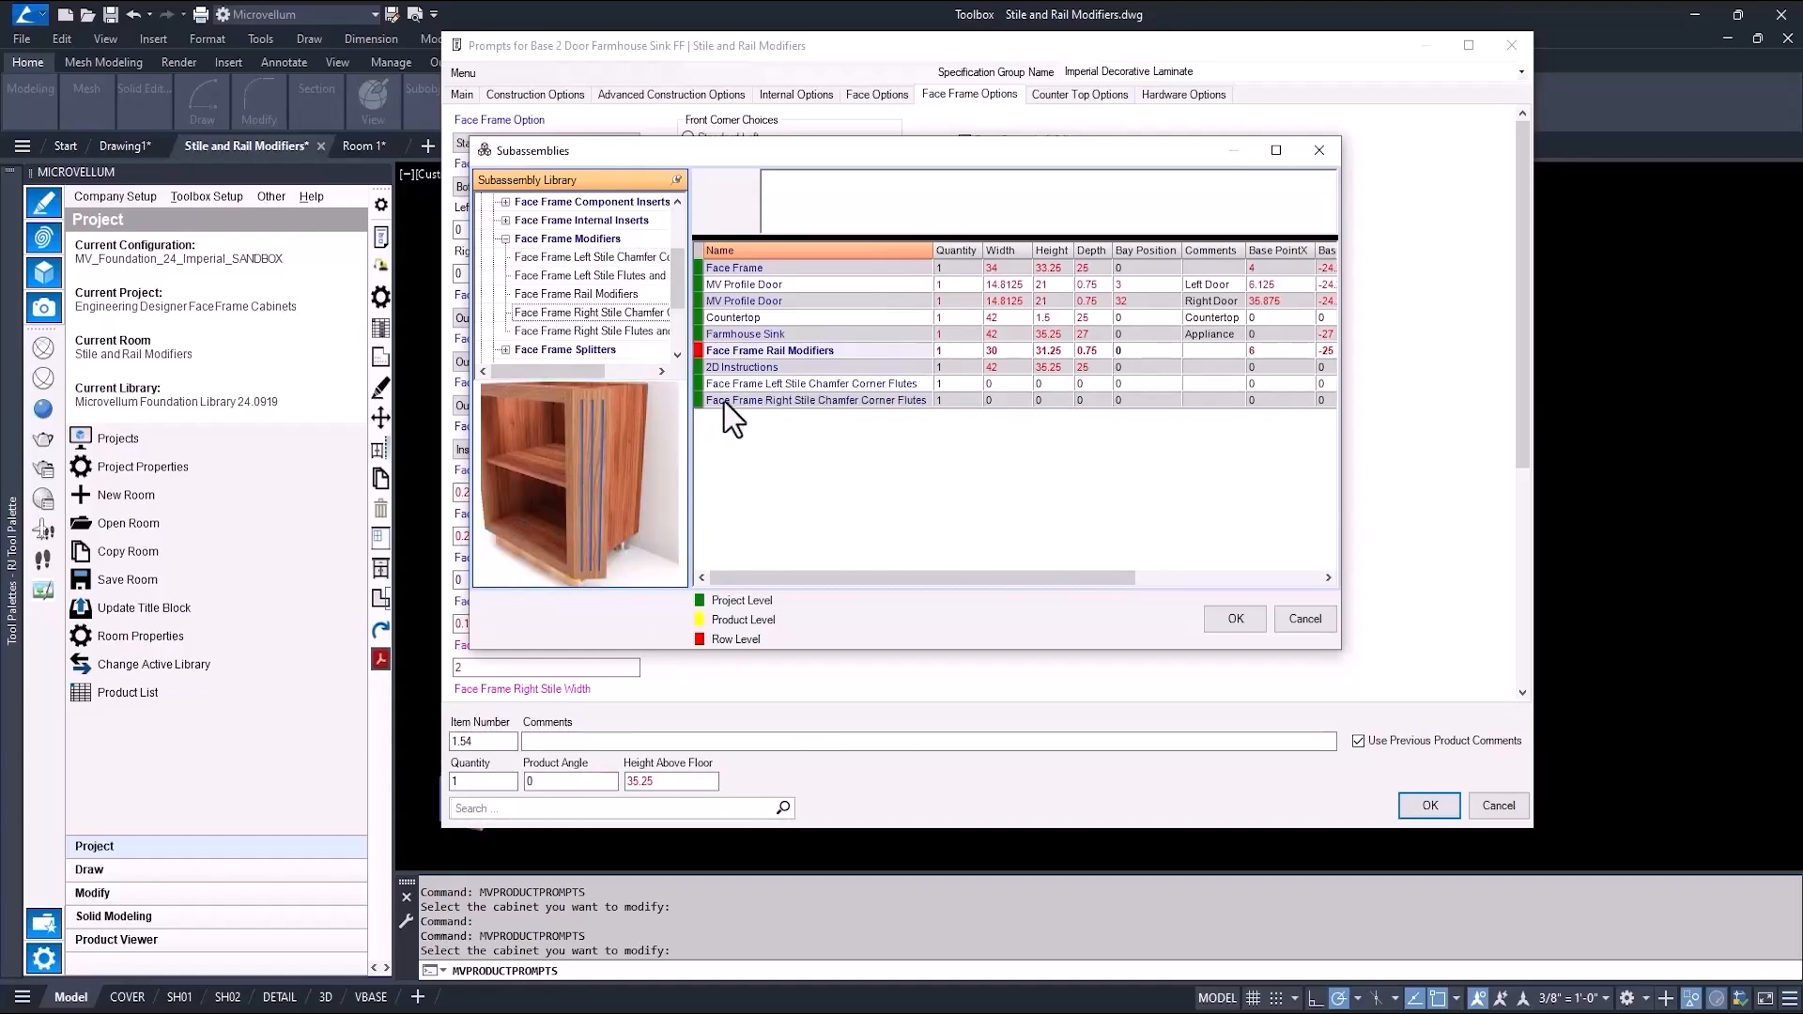
click(1219, 617)
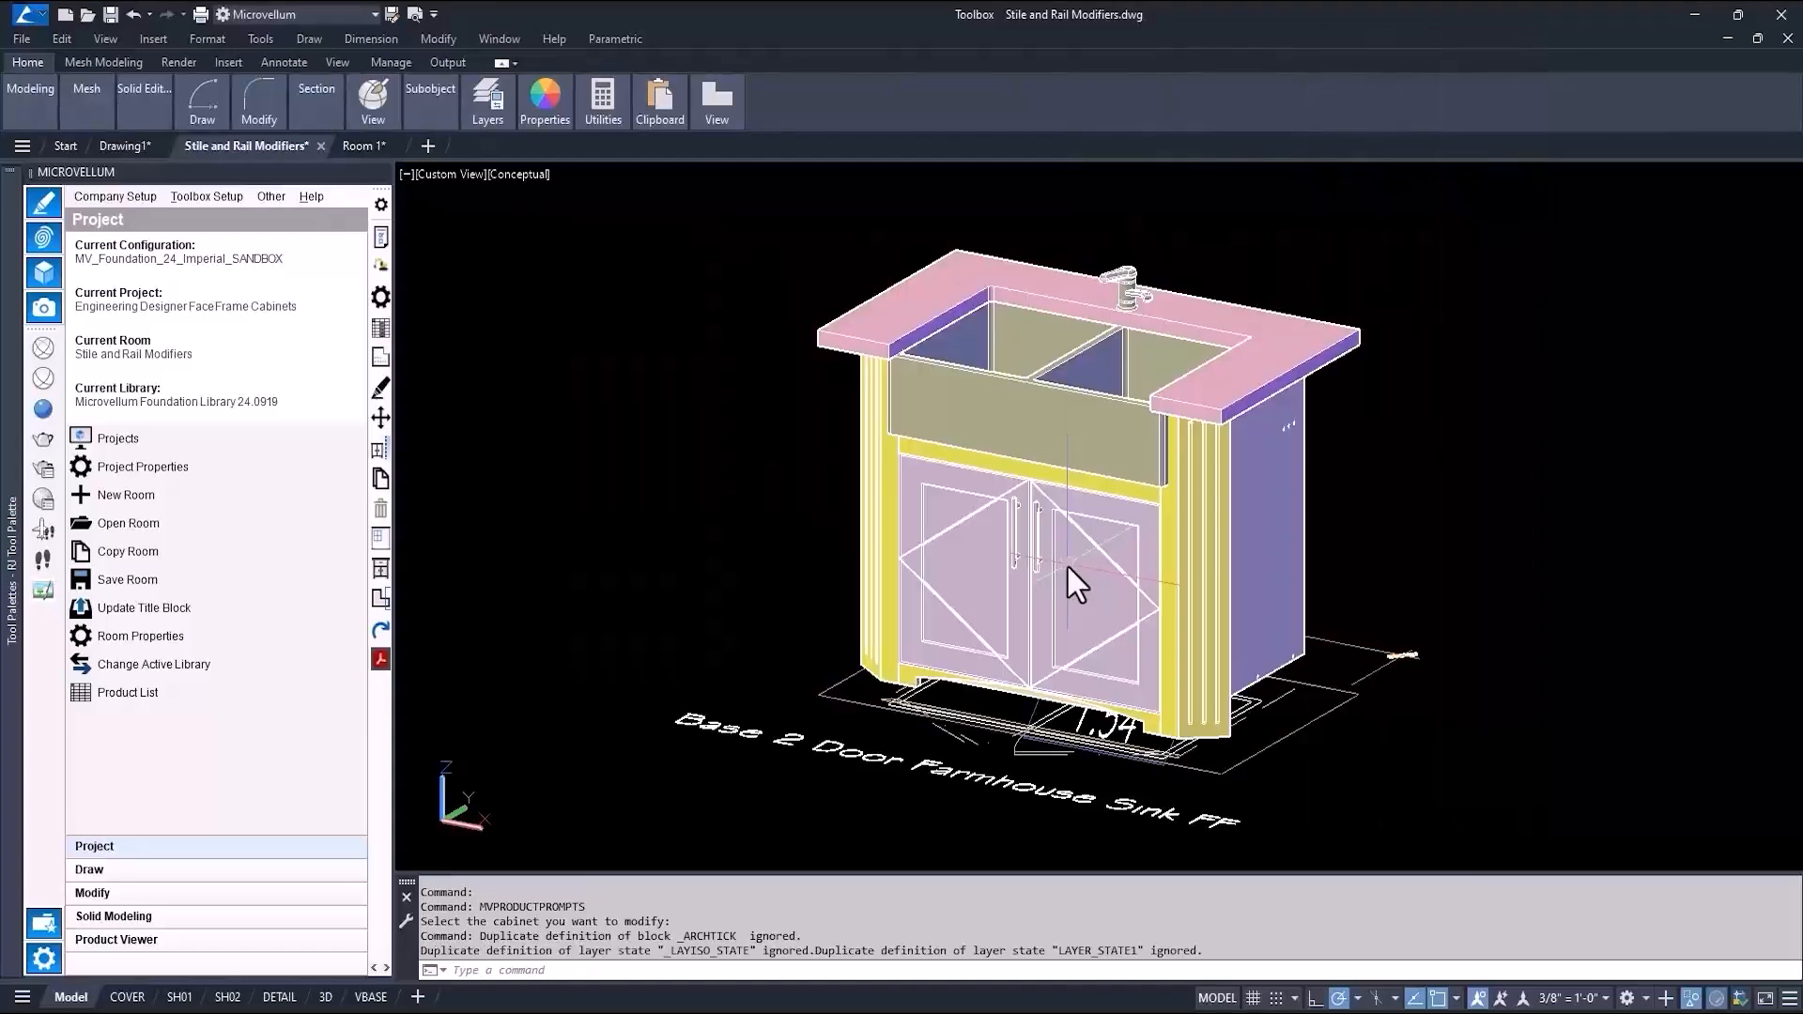
Step: Display the model in the 2D Wireframe visual style and reopen the farmhouse sink cabinet's subassemblies
click(521, 174)
click(539, 228)
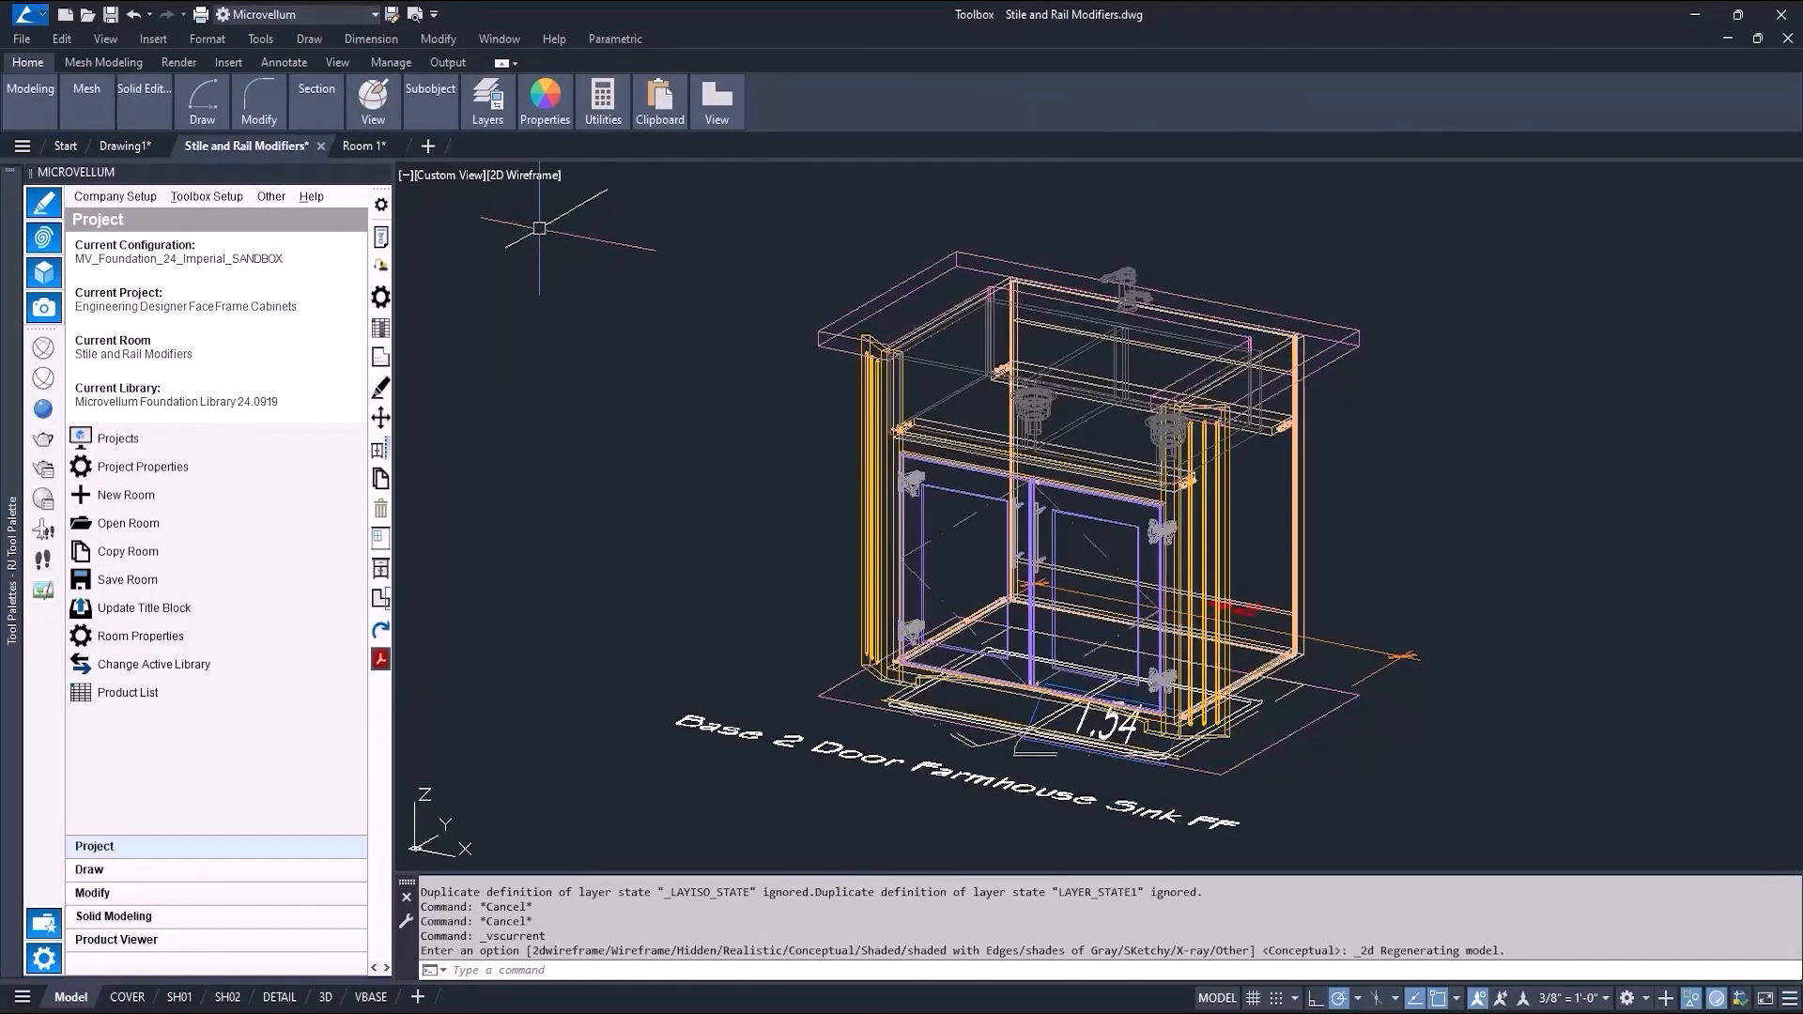
click(381, 238)
click(384, 236)
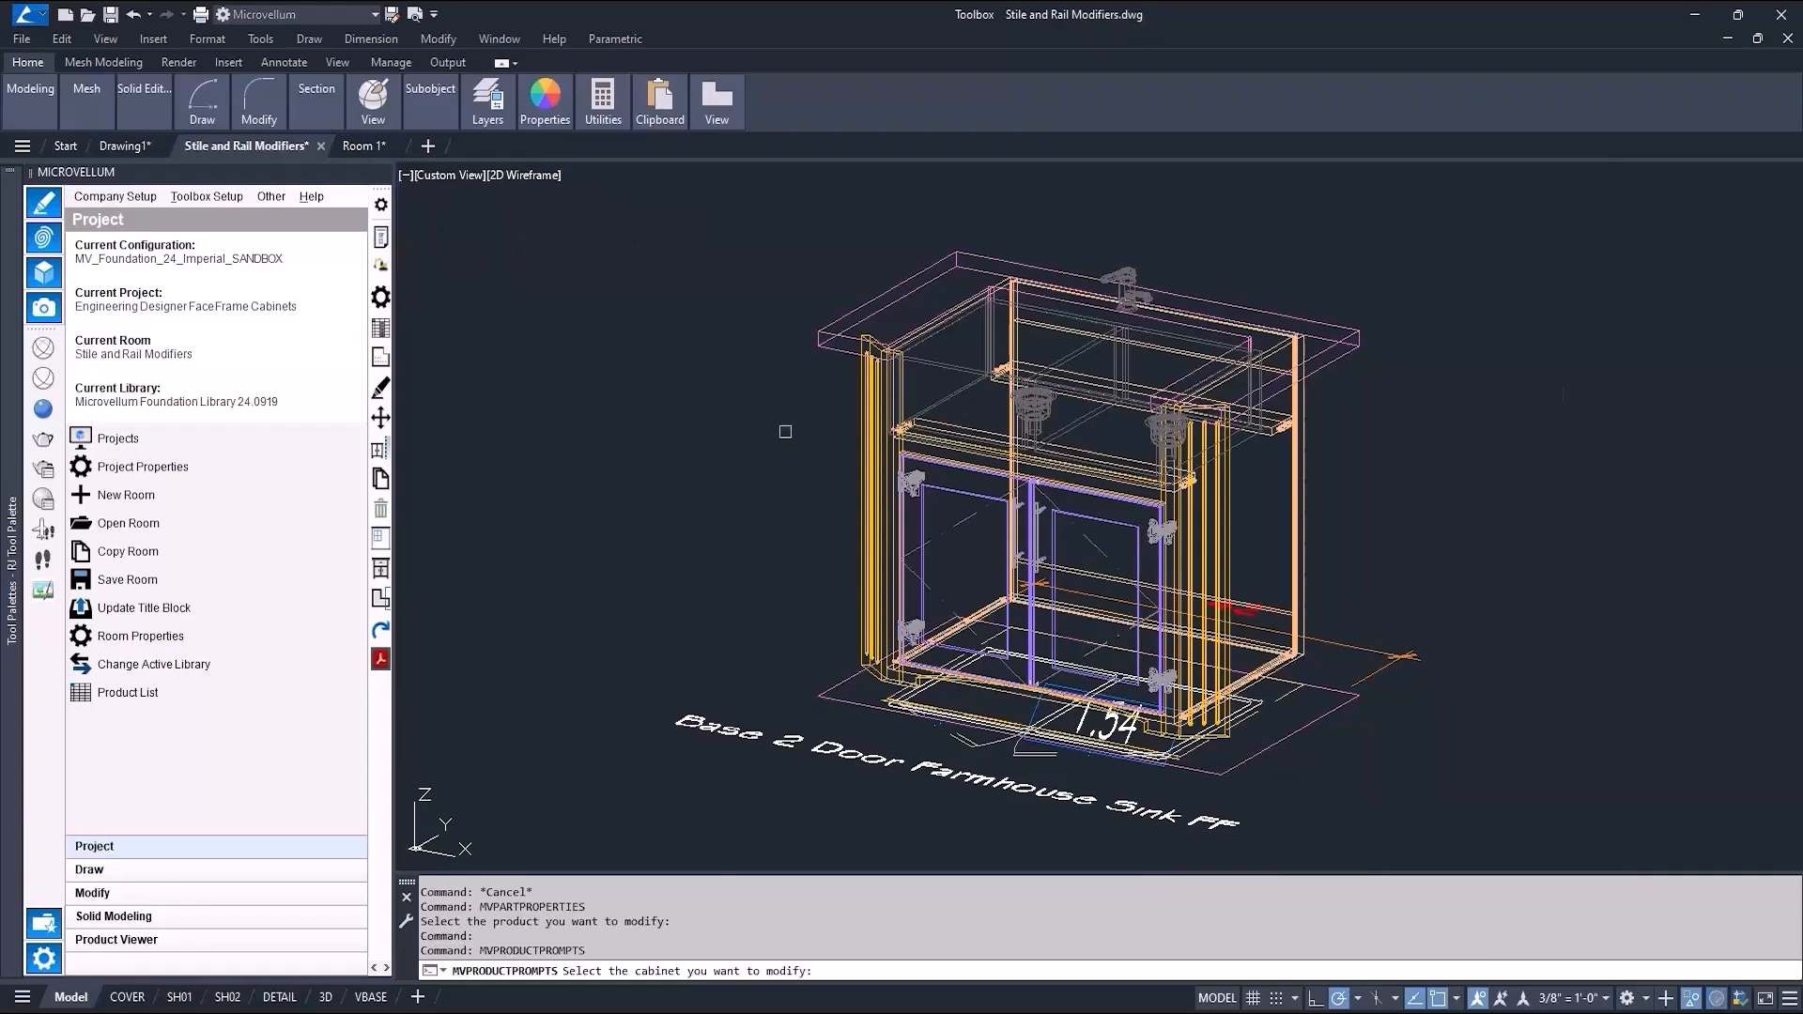
click(875, 459)
right_click(875, 458)
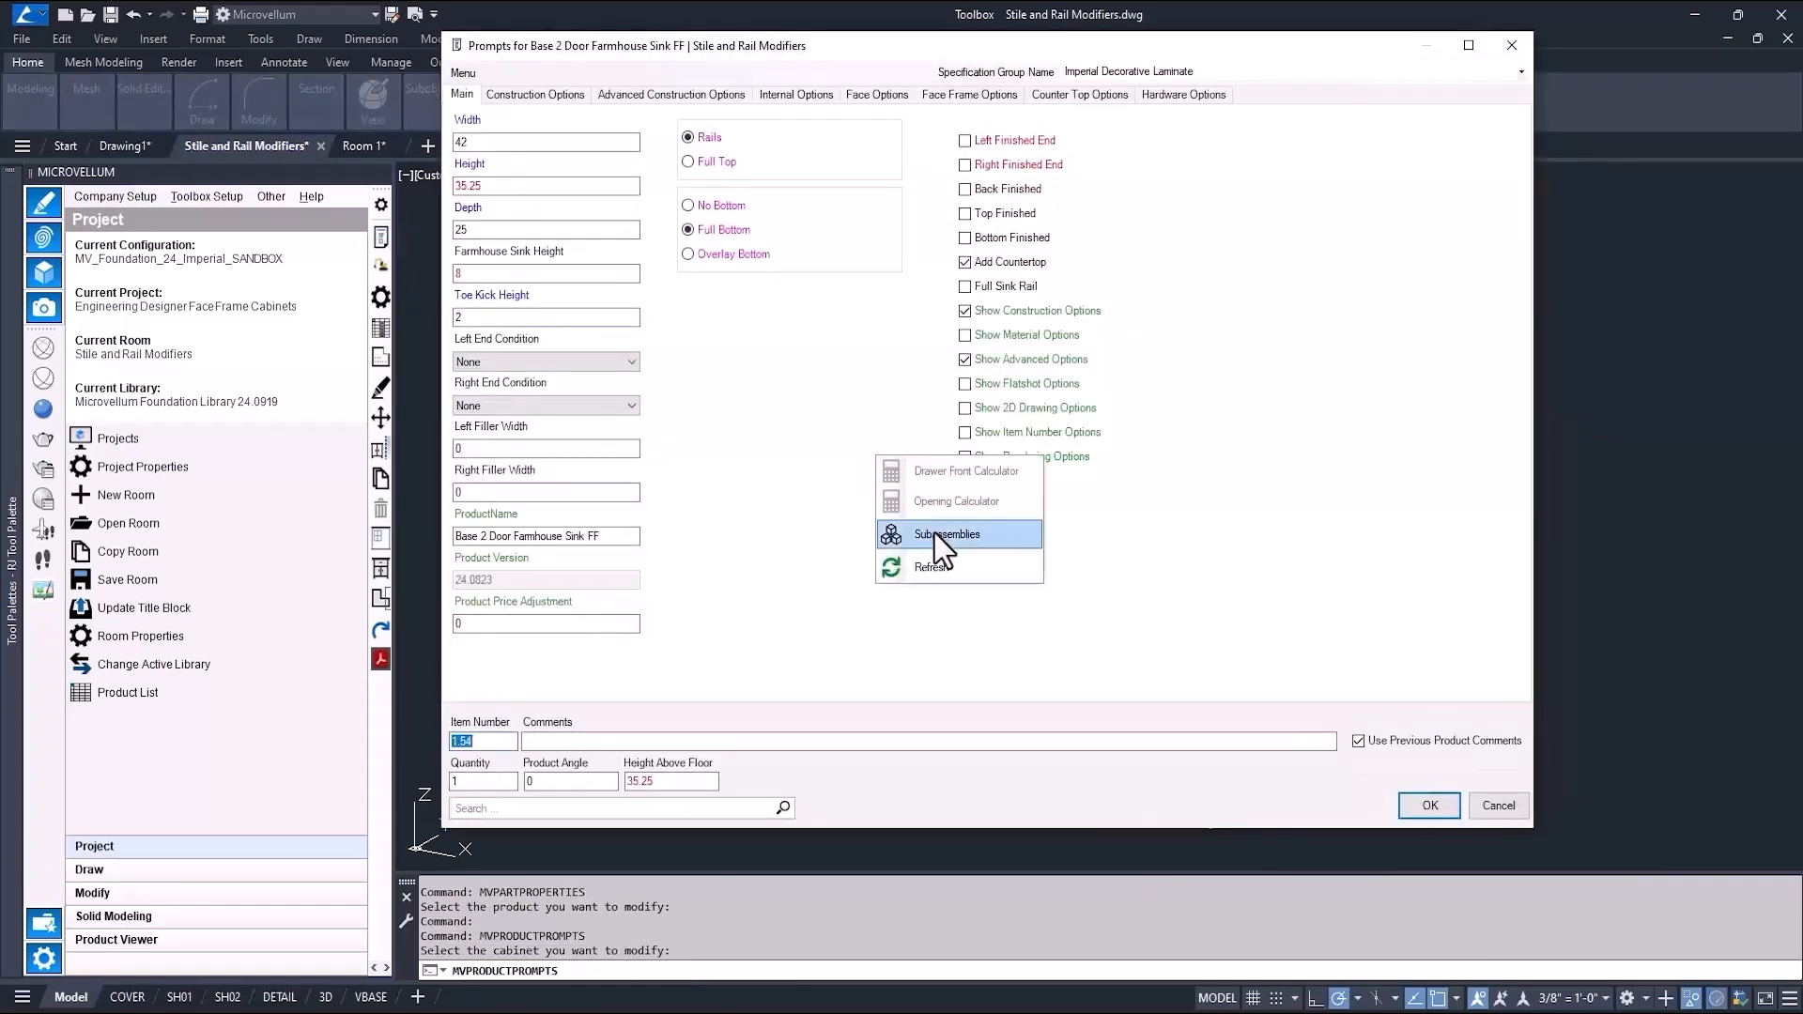
click(933, 532)
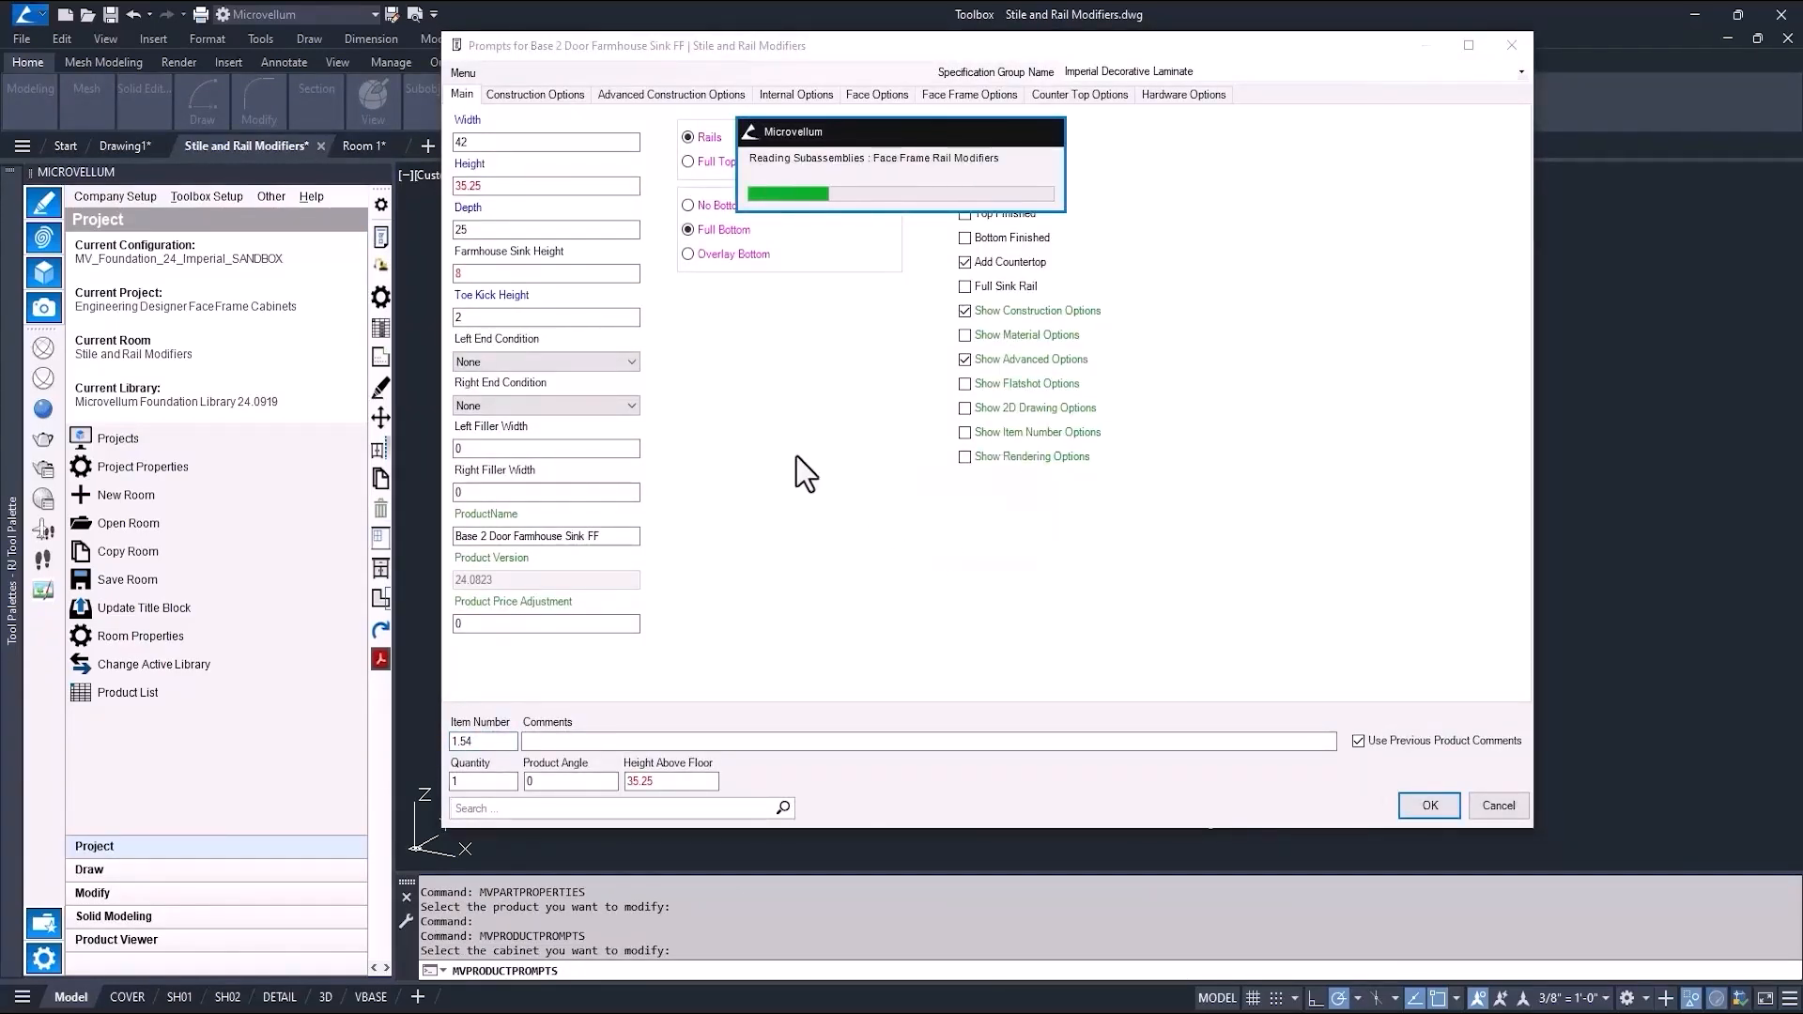
Step: Set the right stile chamfer flutes to Split Height with quantity 4, distance between flutes 2 and mid flute split height 18, and apply
click(768, 403)
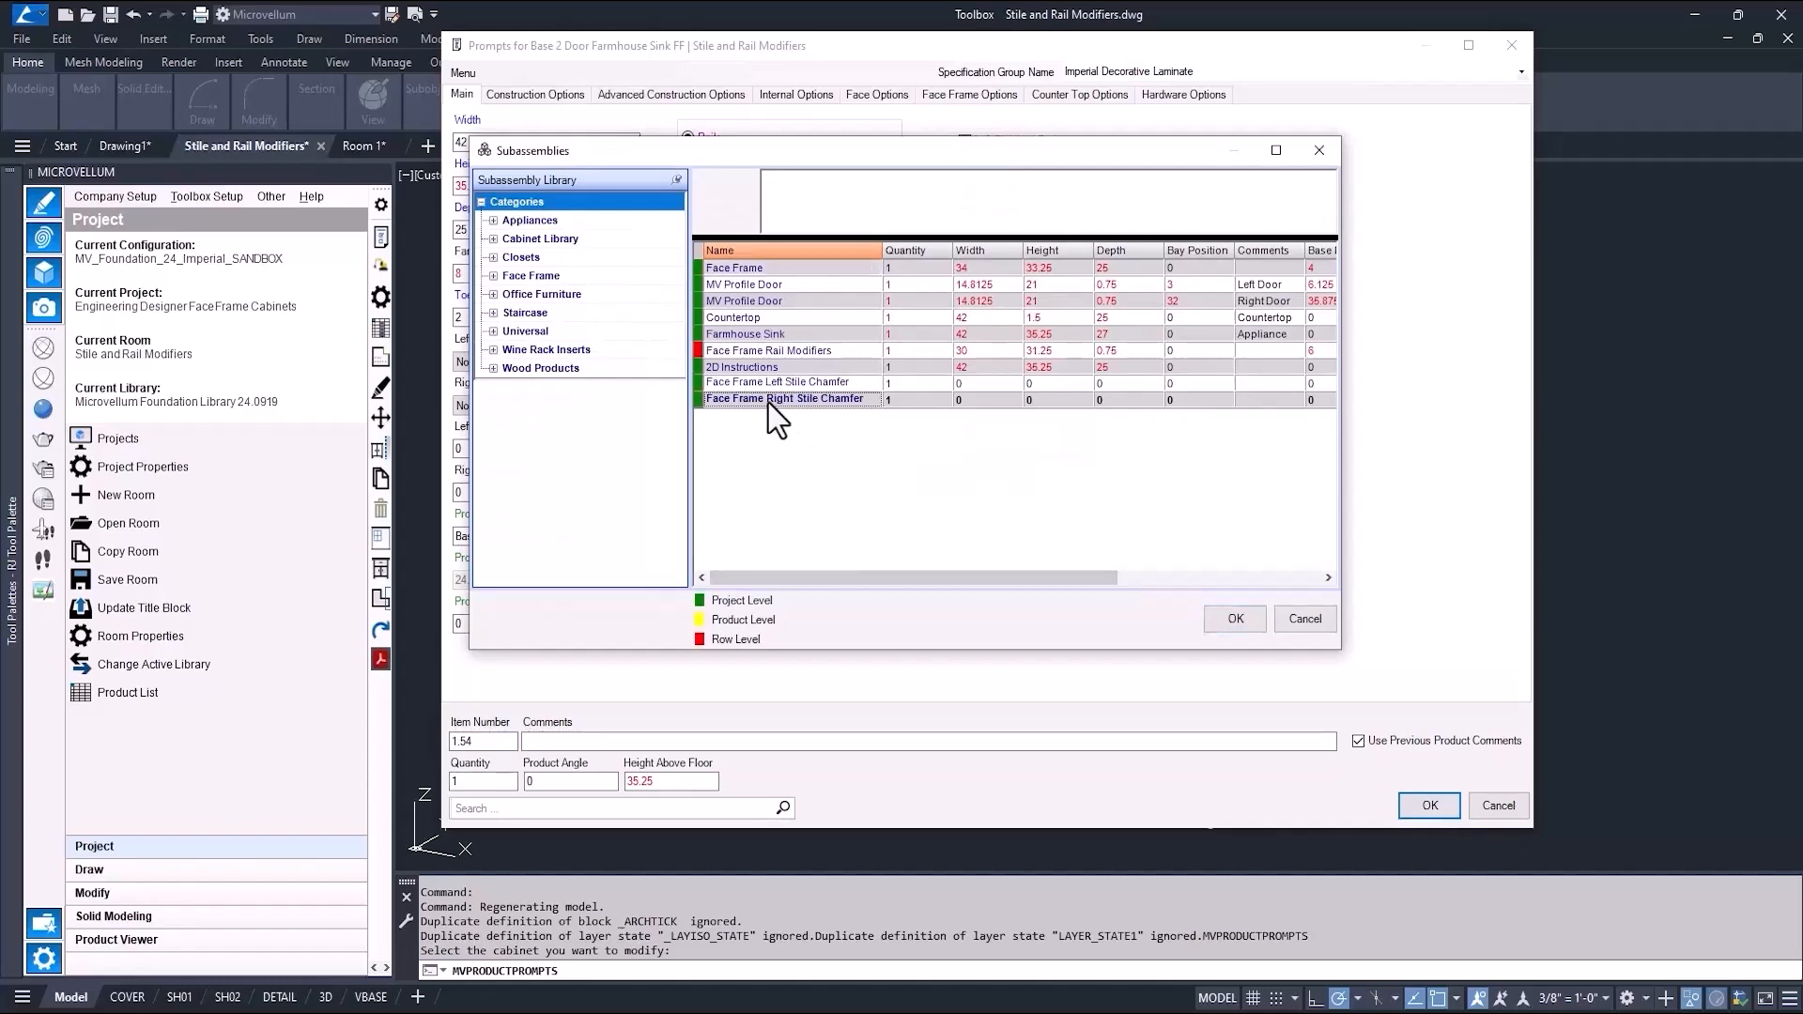
right_click(769, 403)
click(796, 420)
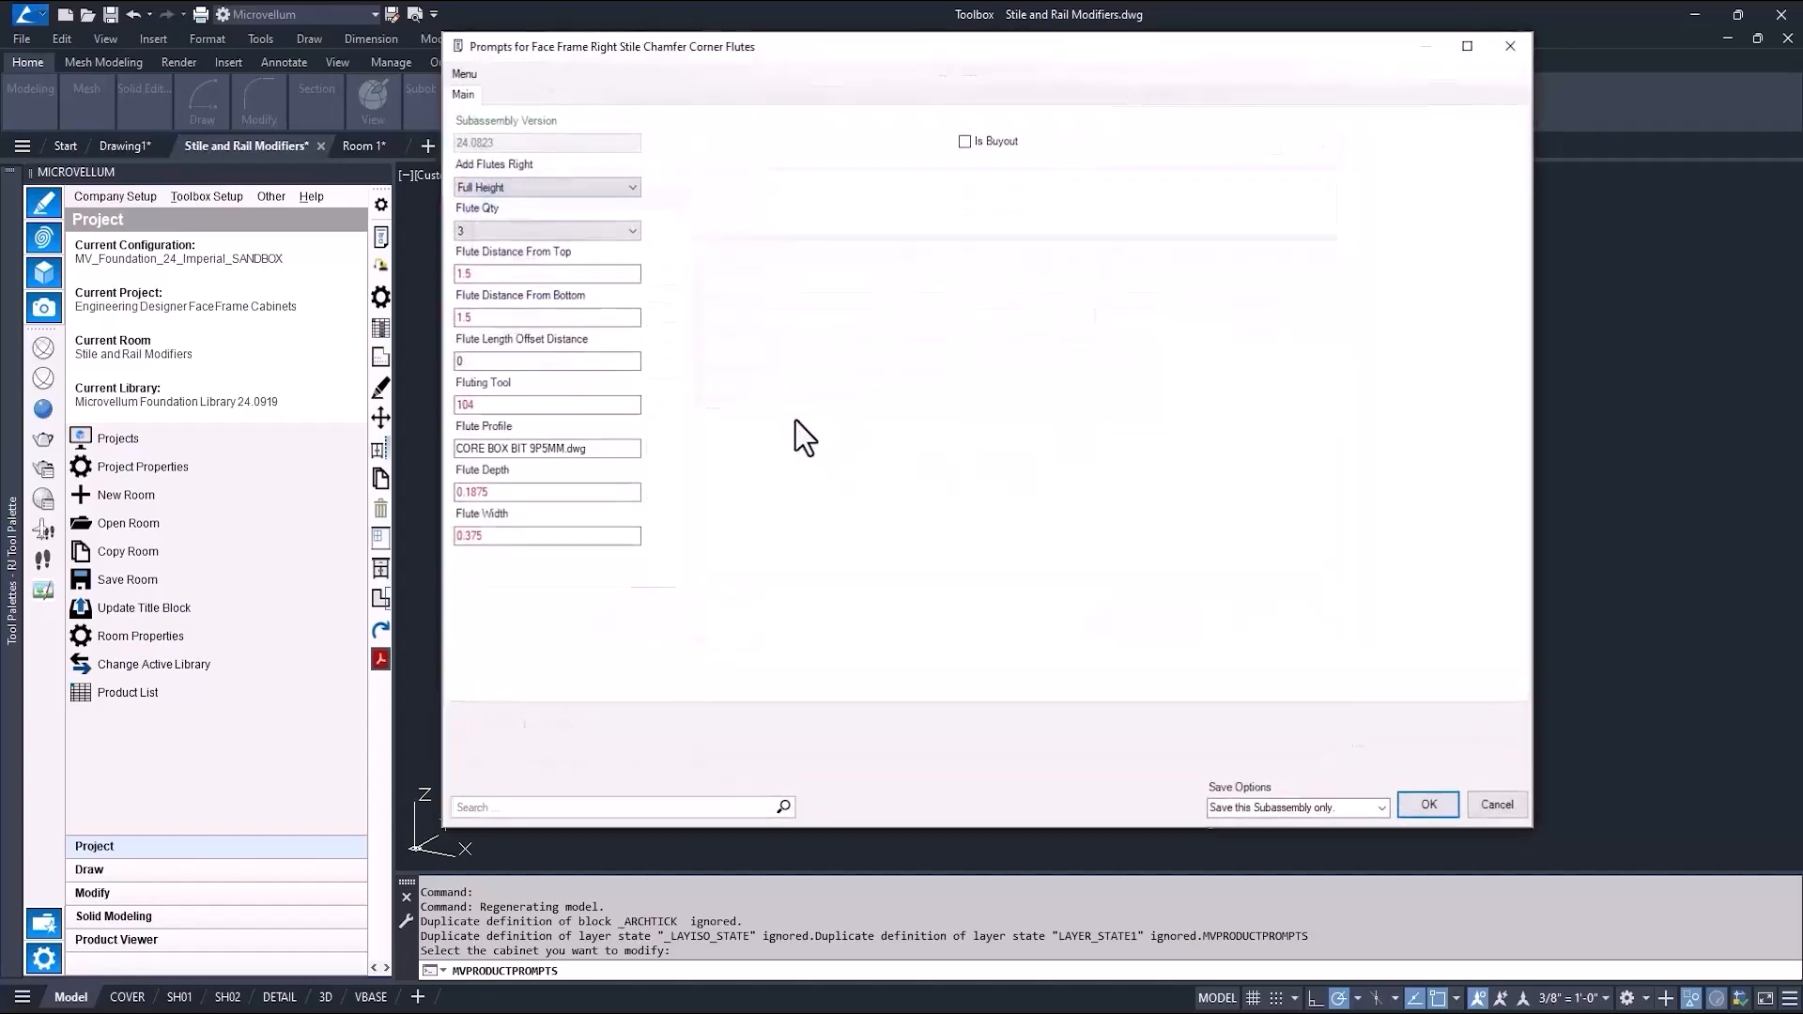
click(634, 184)
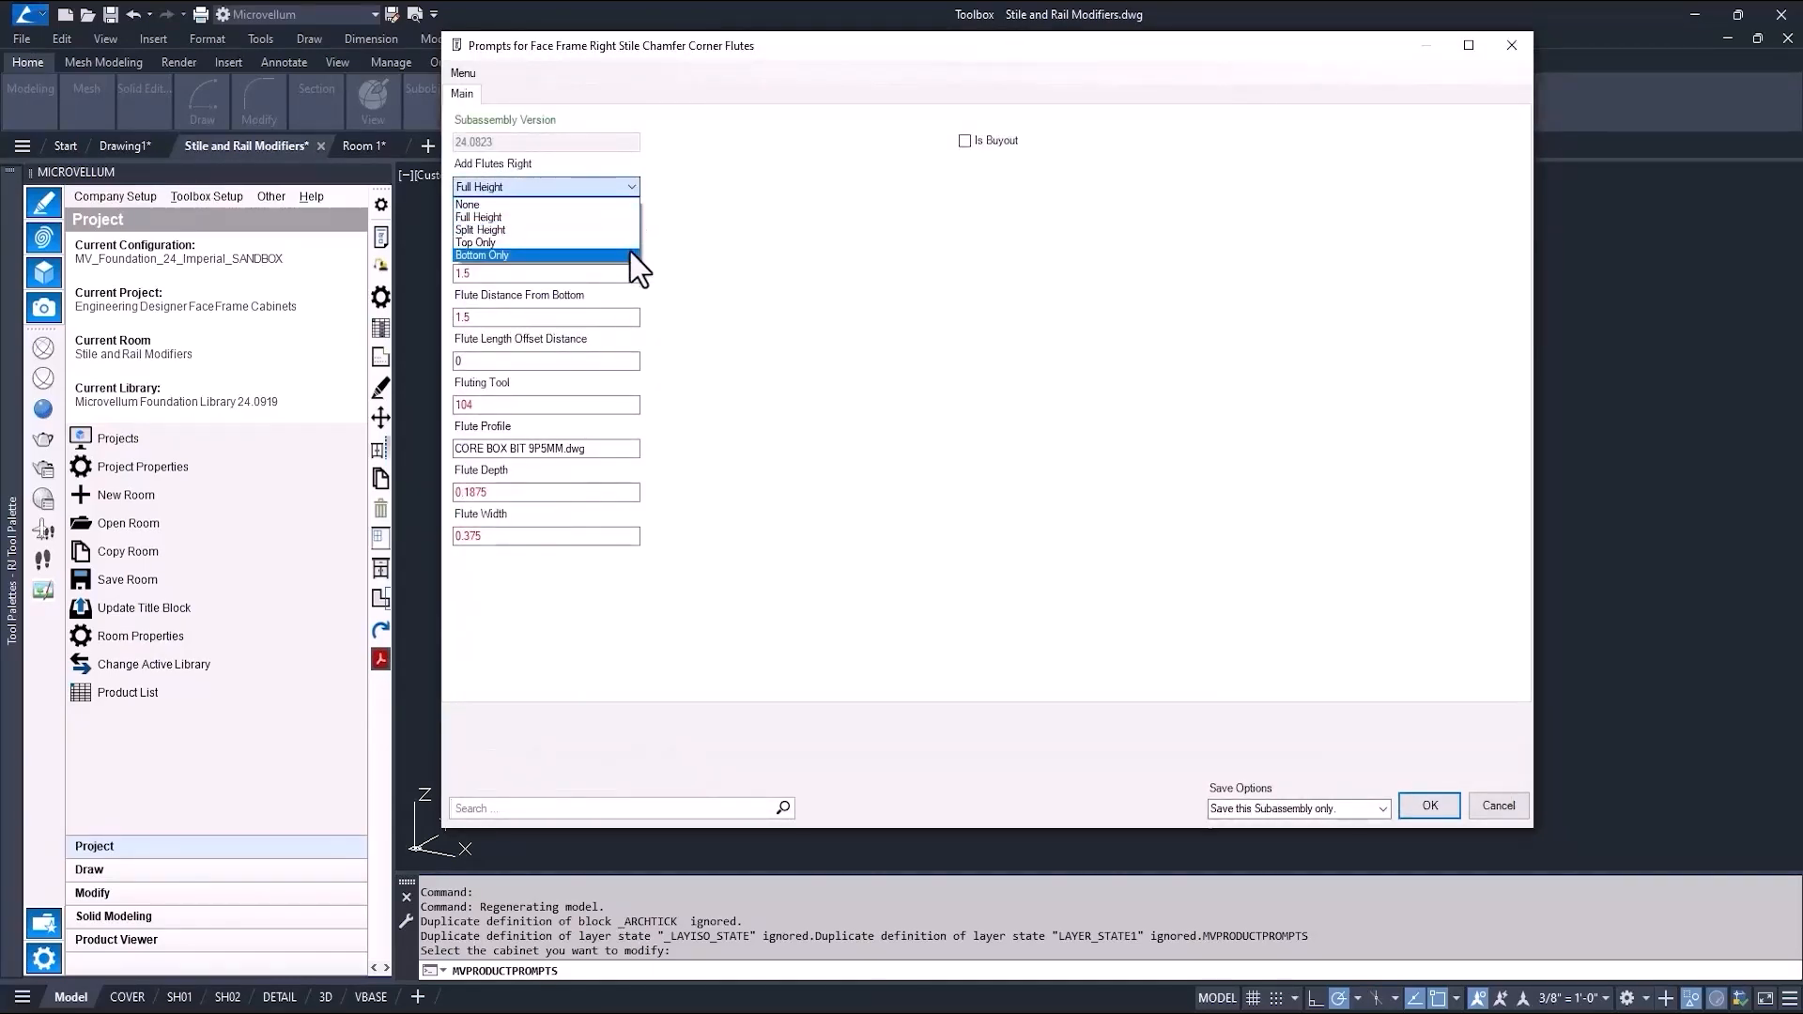
click(625, 229)
click(625, 230)
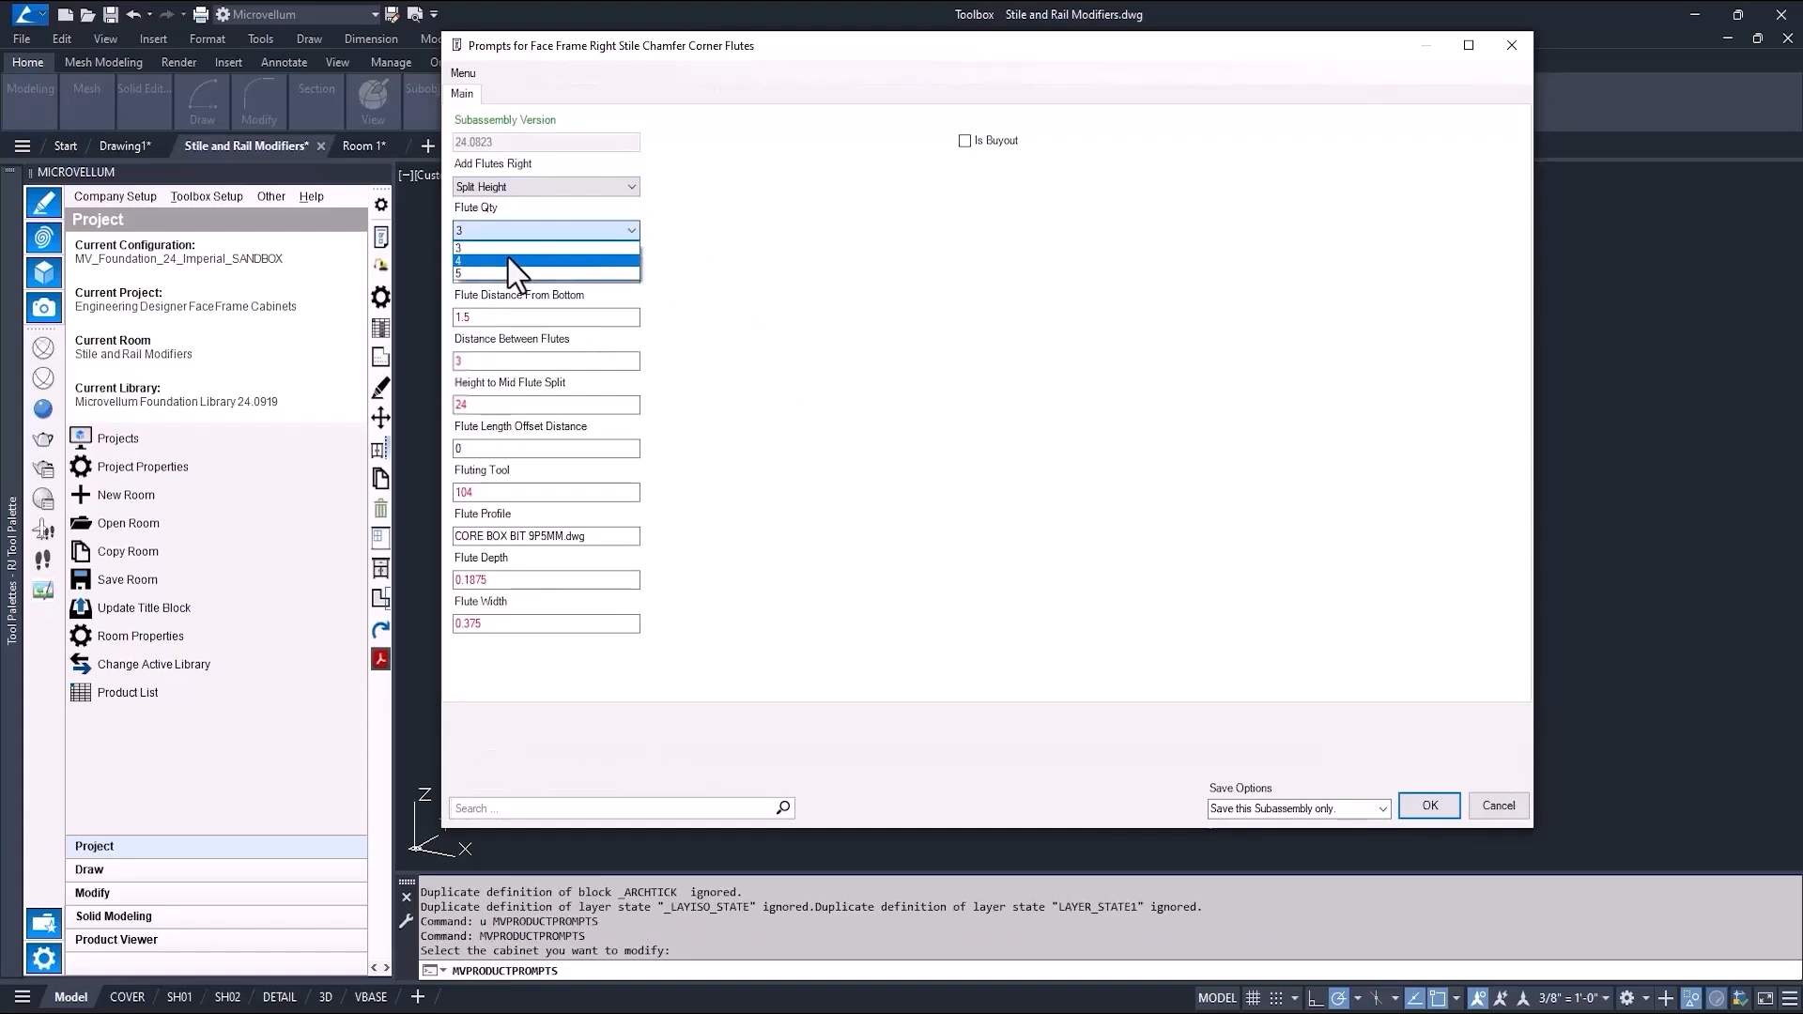
click(509, 260)
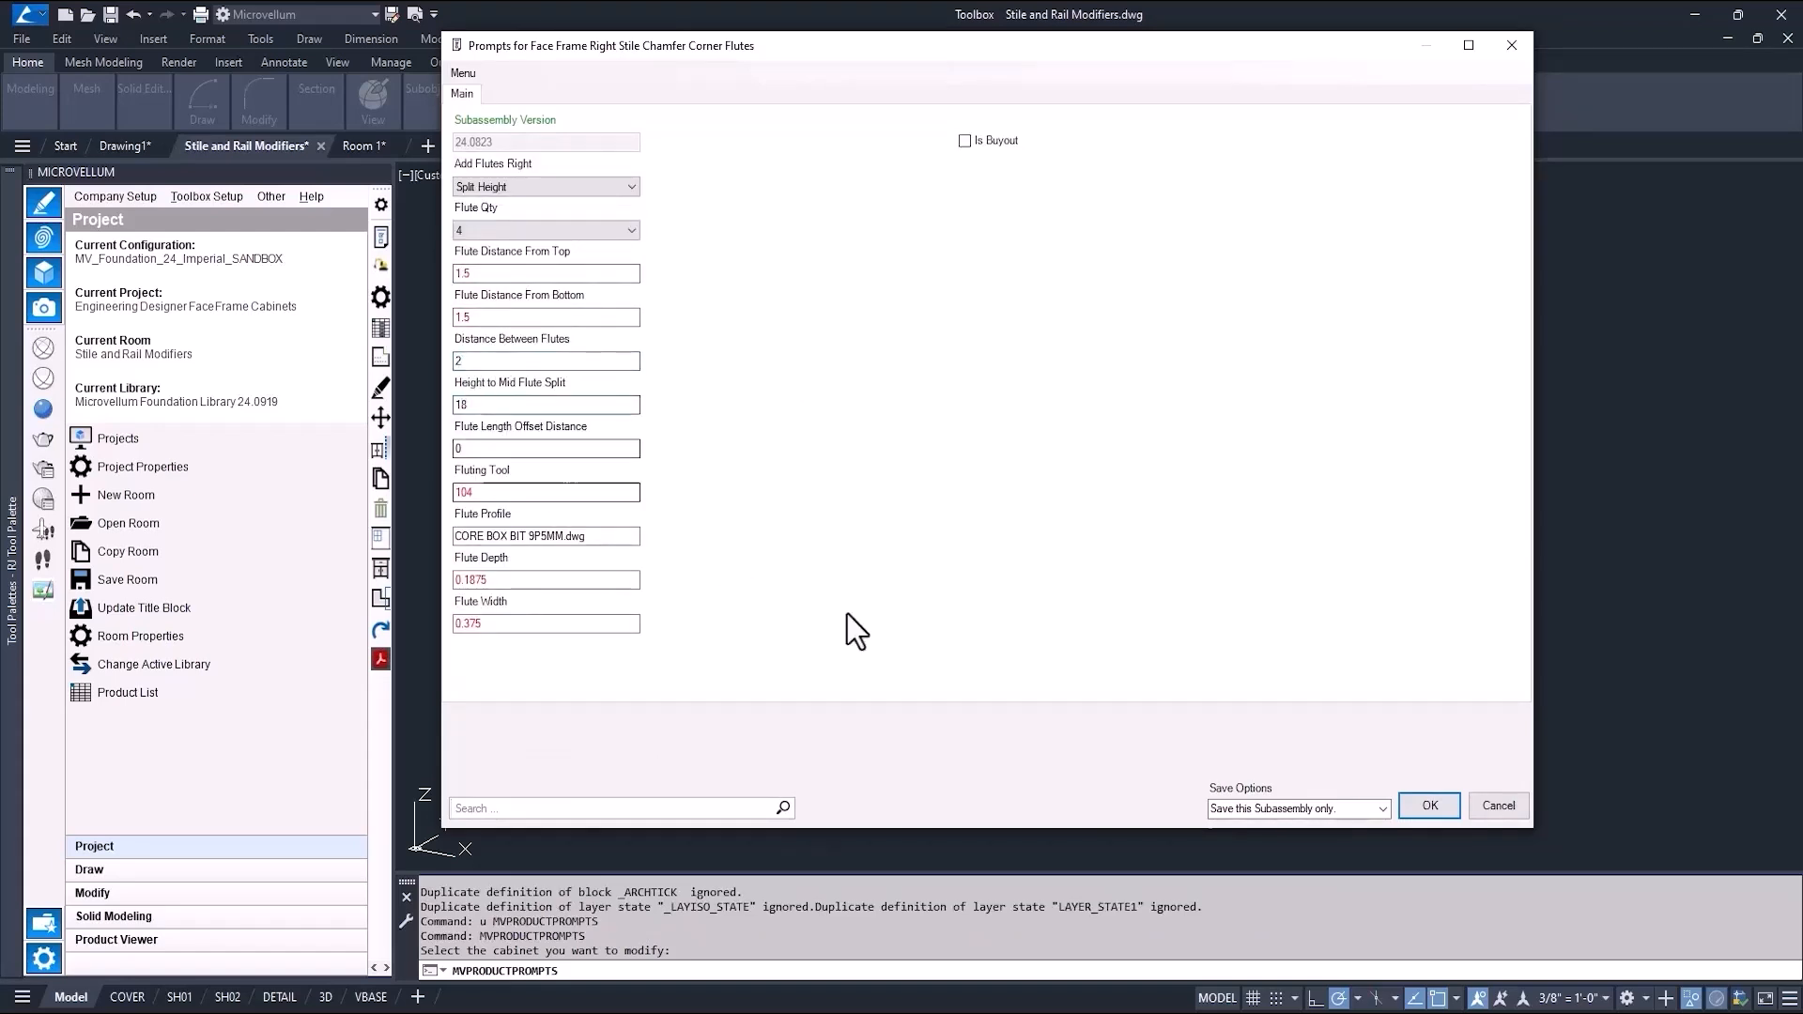
click(1407, 809)
click(1038, 559)
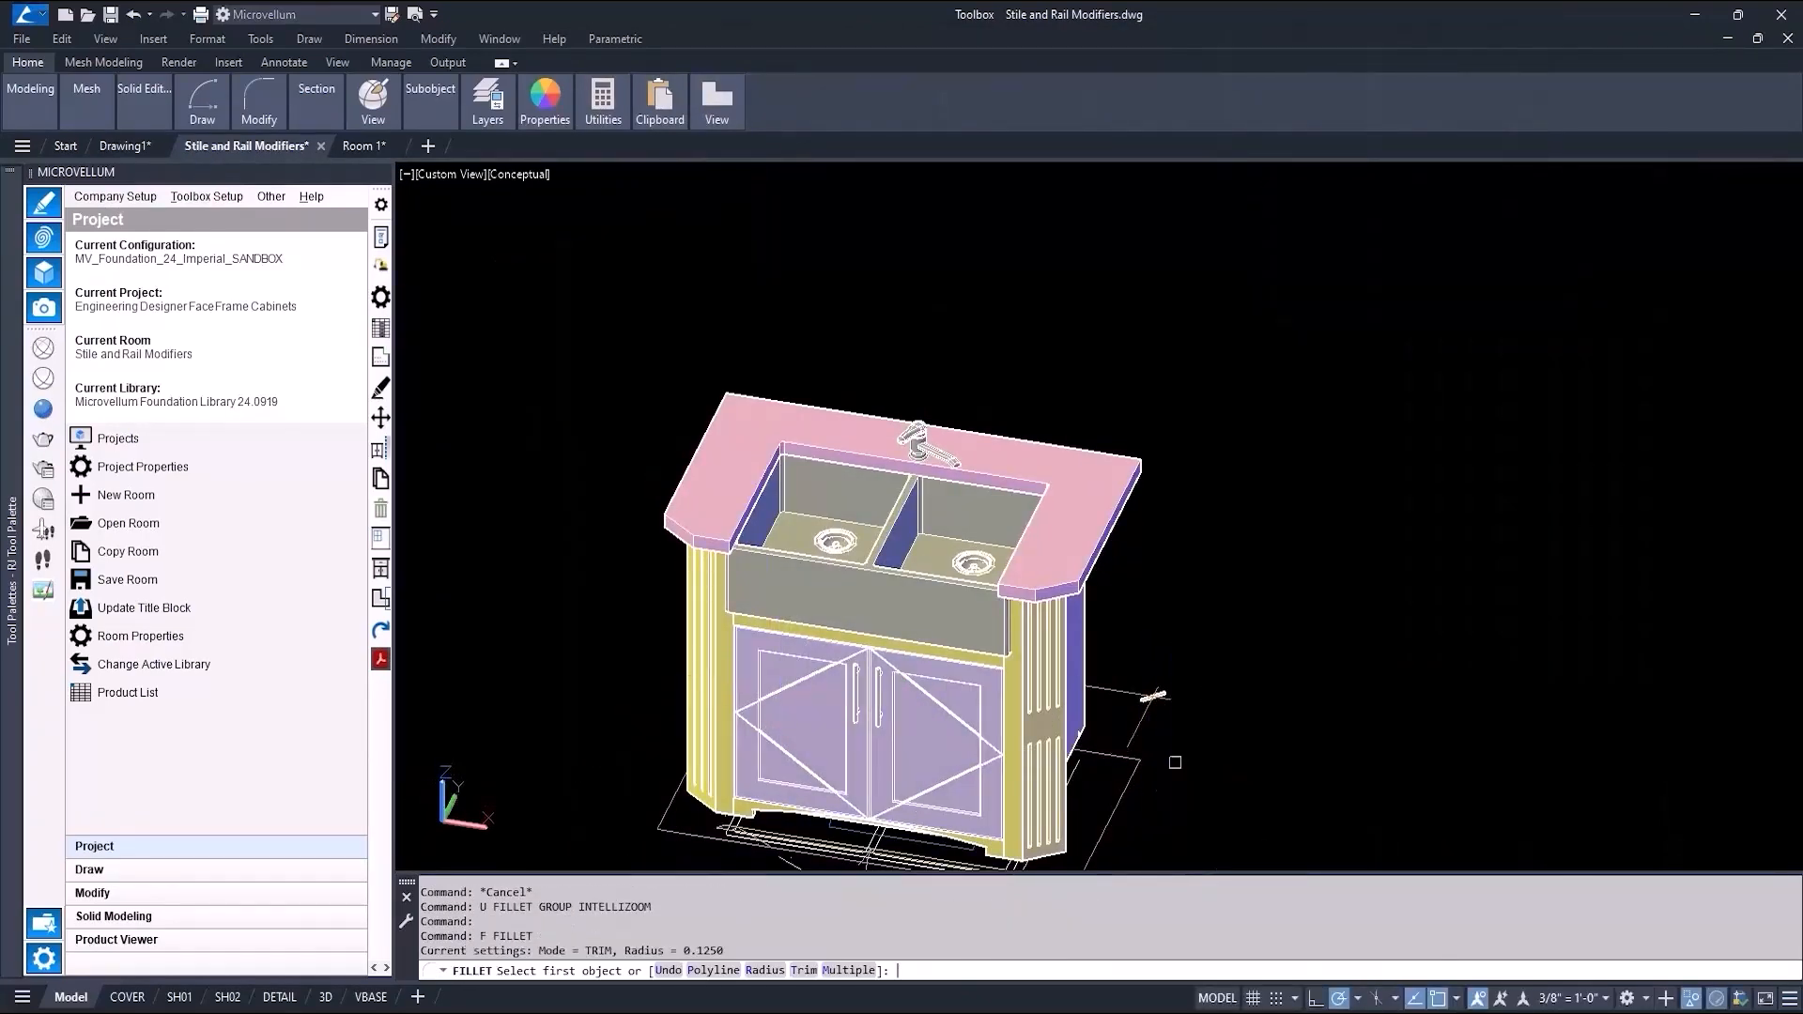
Step: Fillet the countertop's front corner edge beside the sink's left end with a radius of 0.5
text(.5)
key(Return)
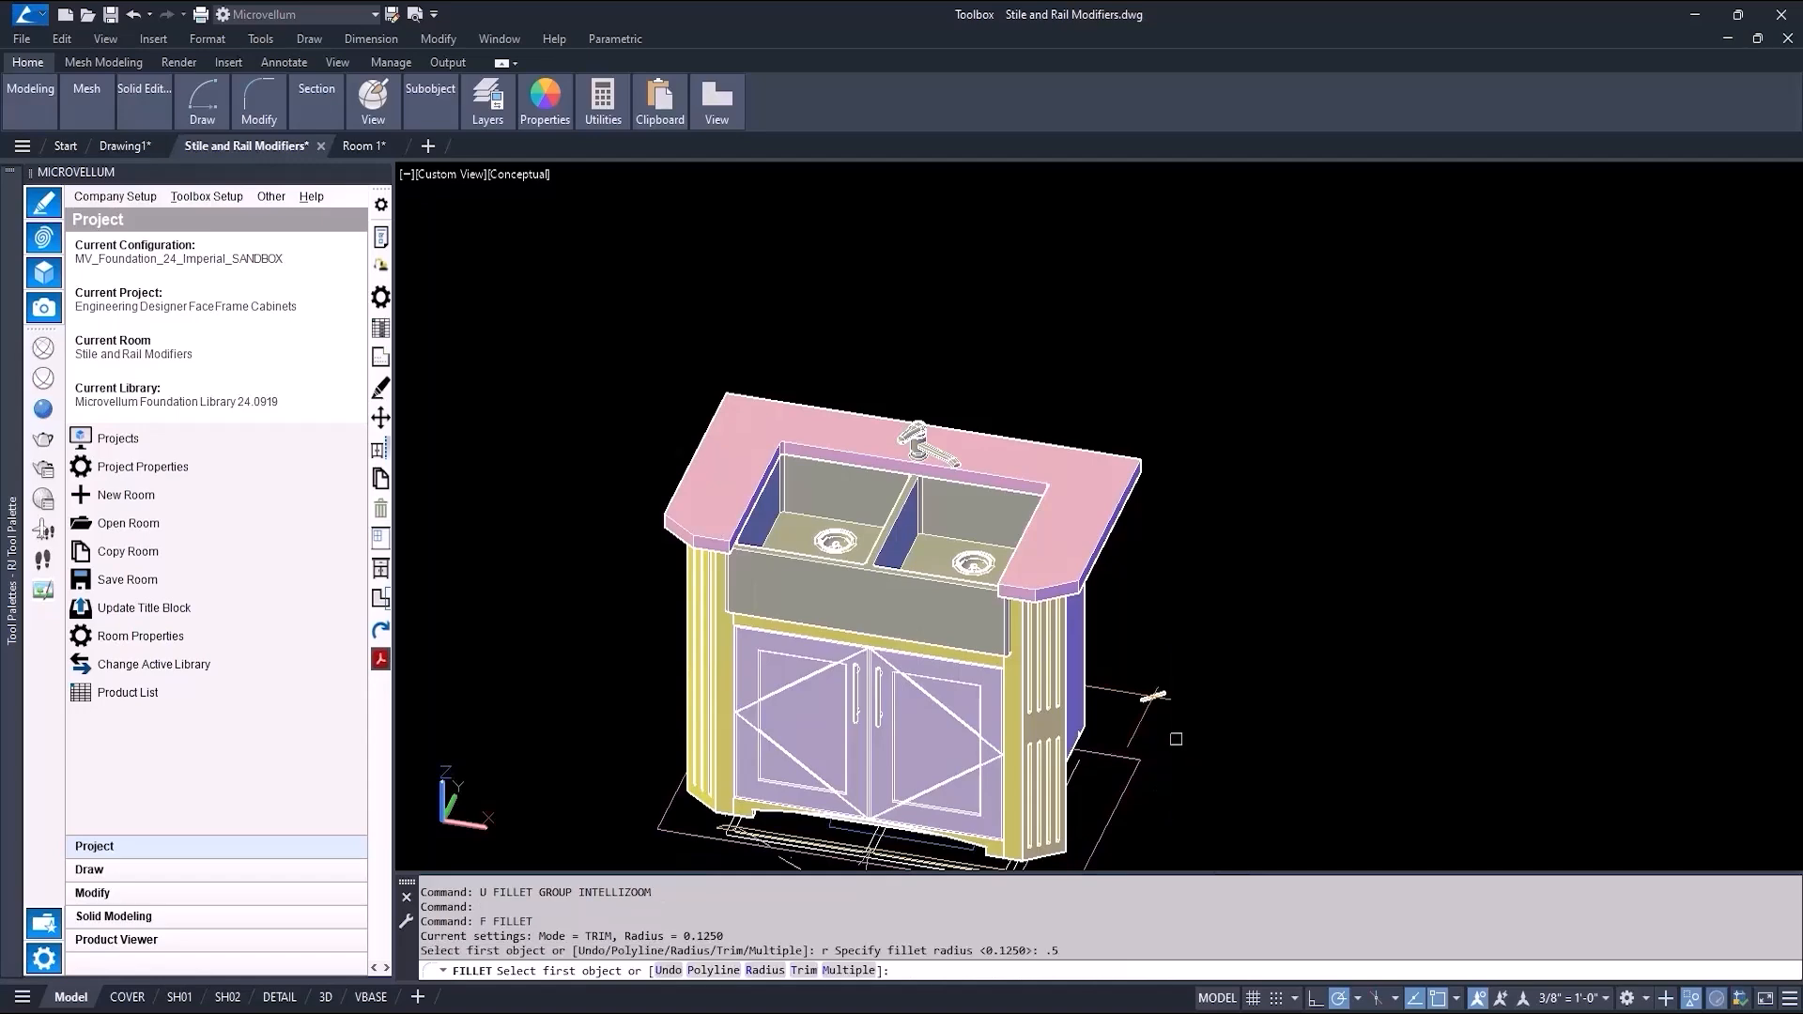
scroll(725, 542, up, 6)
click(719, 556)
key(Return)
click(721, 557)
key(Return)
scroll(767, 621, down, 3)
shift+middle_drag(902, 652, 1102, 672)
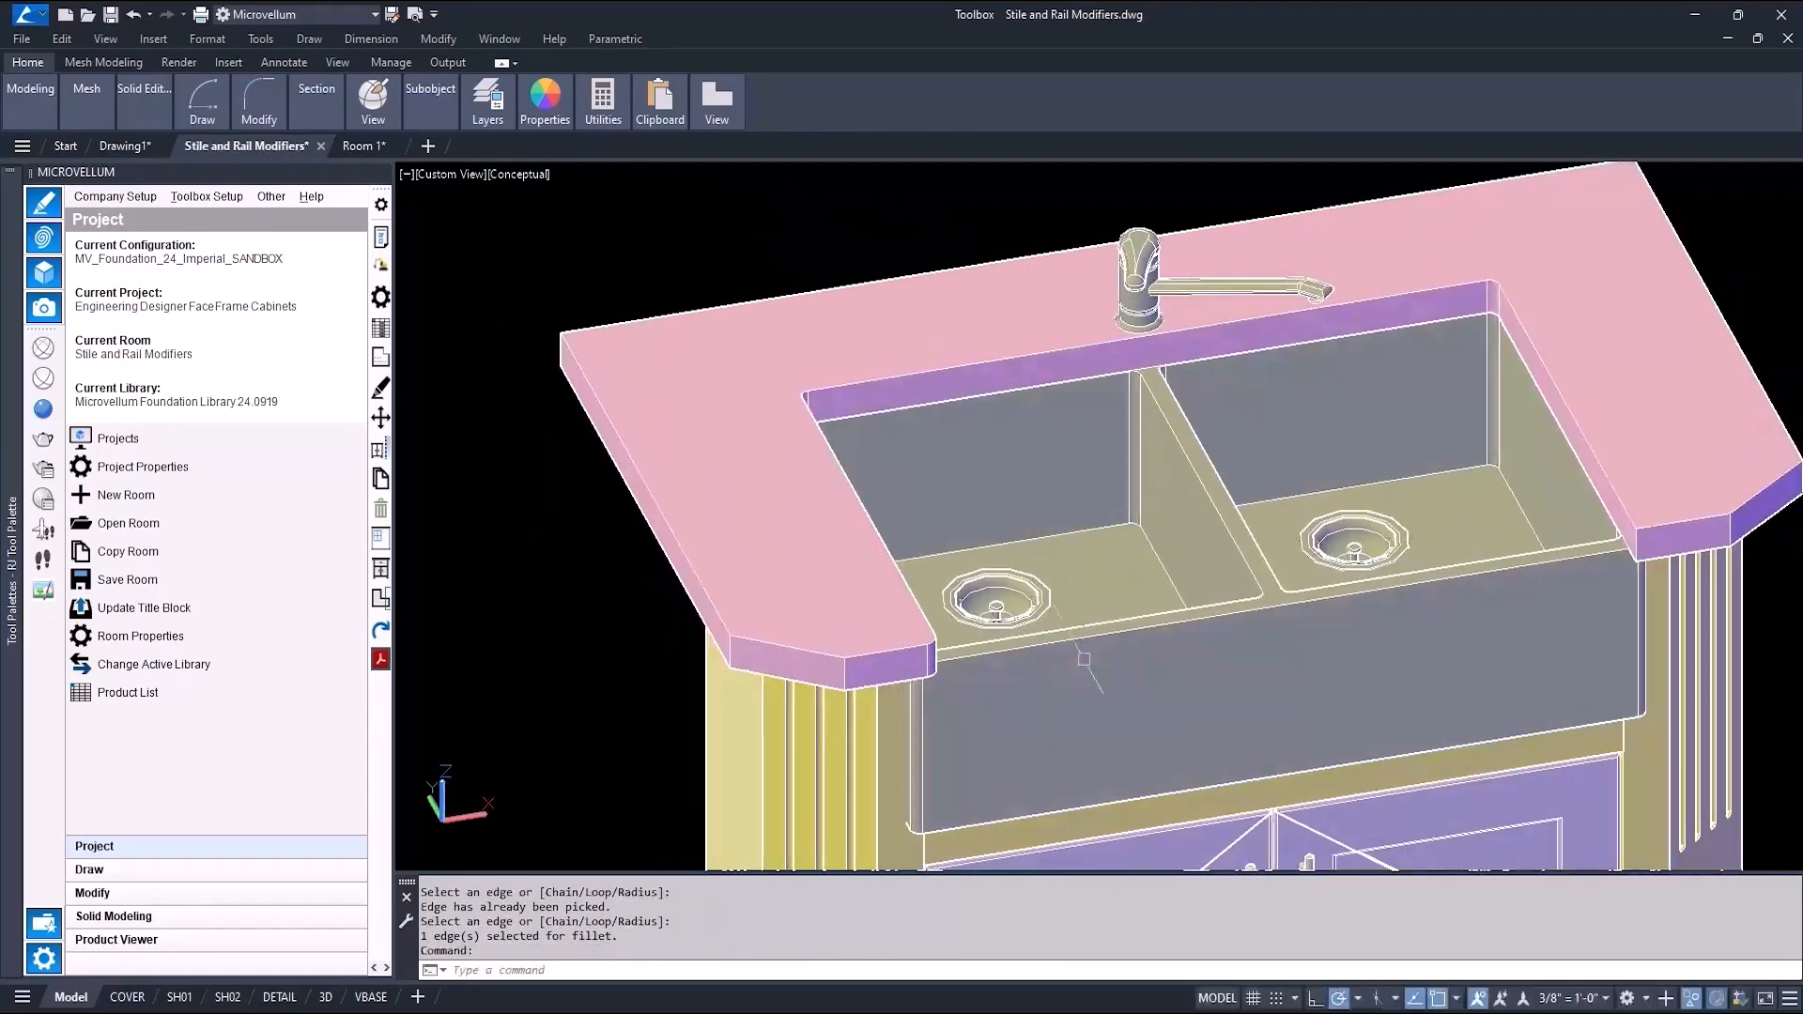
Step: Fillet the matching countertop corner edge beside the sink's right end with the same 0.5 radius
scroll(1681, 523, up, 5)
key(Escape)
key(Return)
middle_drag(1680, 523, 1657, 563)
click(1546, 616)
key(Return)
click(1546, 618)
key(Return)
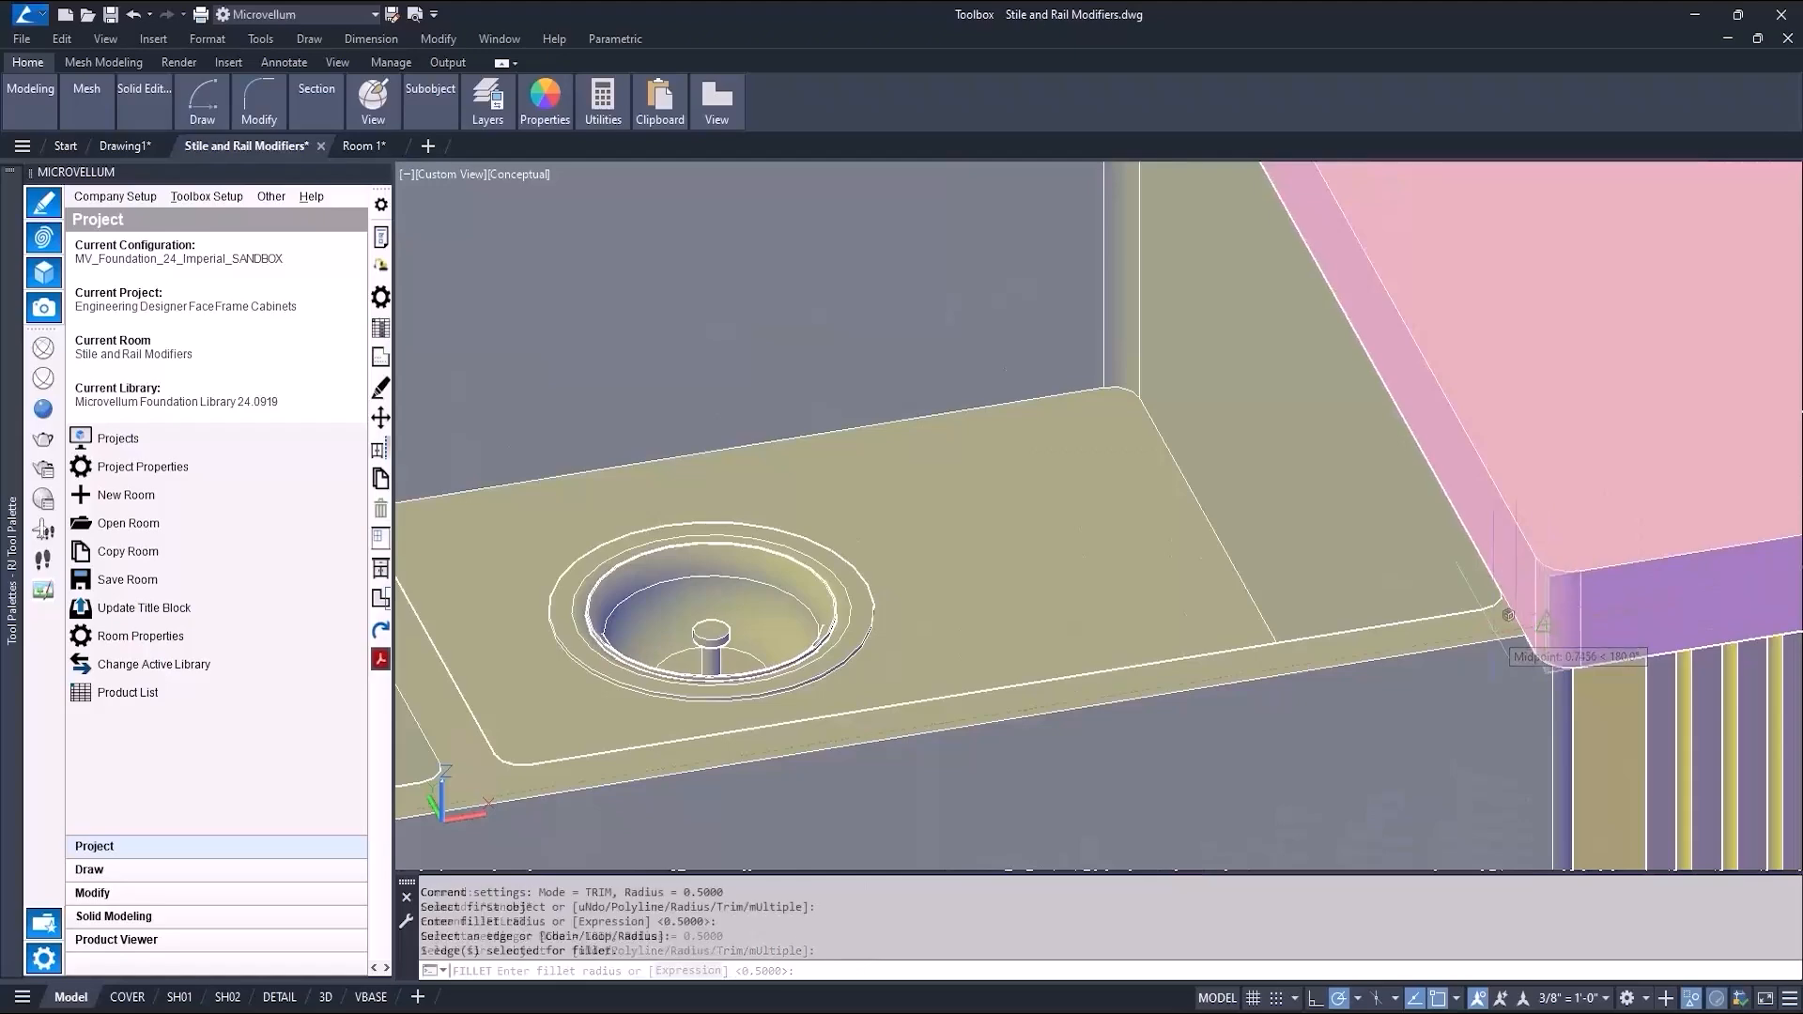
Step: Fillet the countertop's outer chamfered corner edge with a radius of 1
scroll(1545, 620, down, 5)
scroll(1378, 647, up, 5)
key(Return)
click(1258, 621)
key(Return)
key(Return)
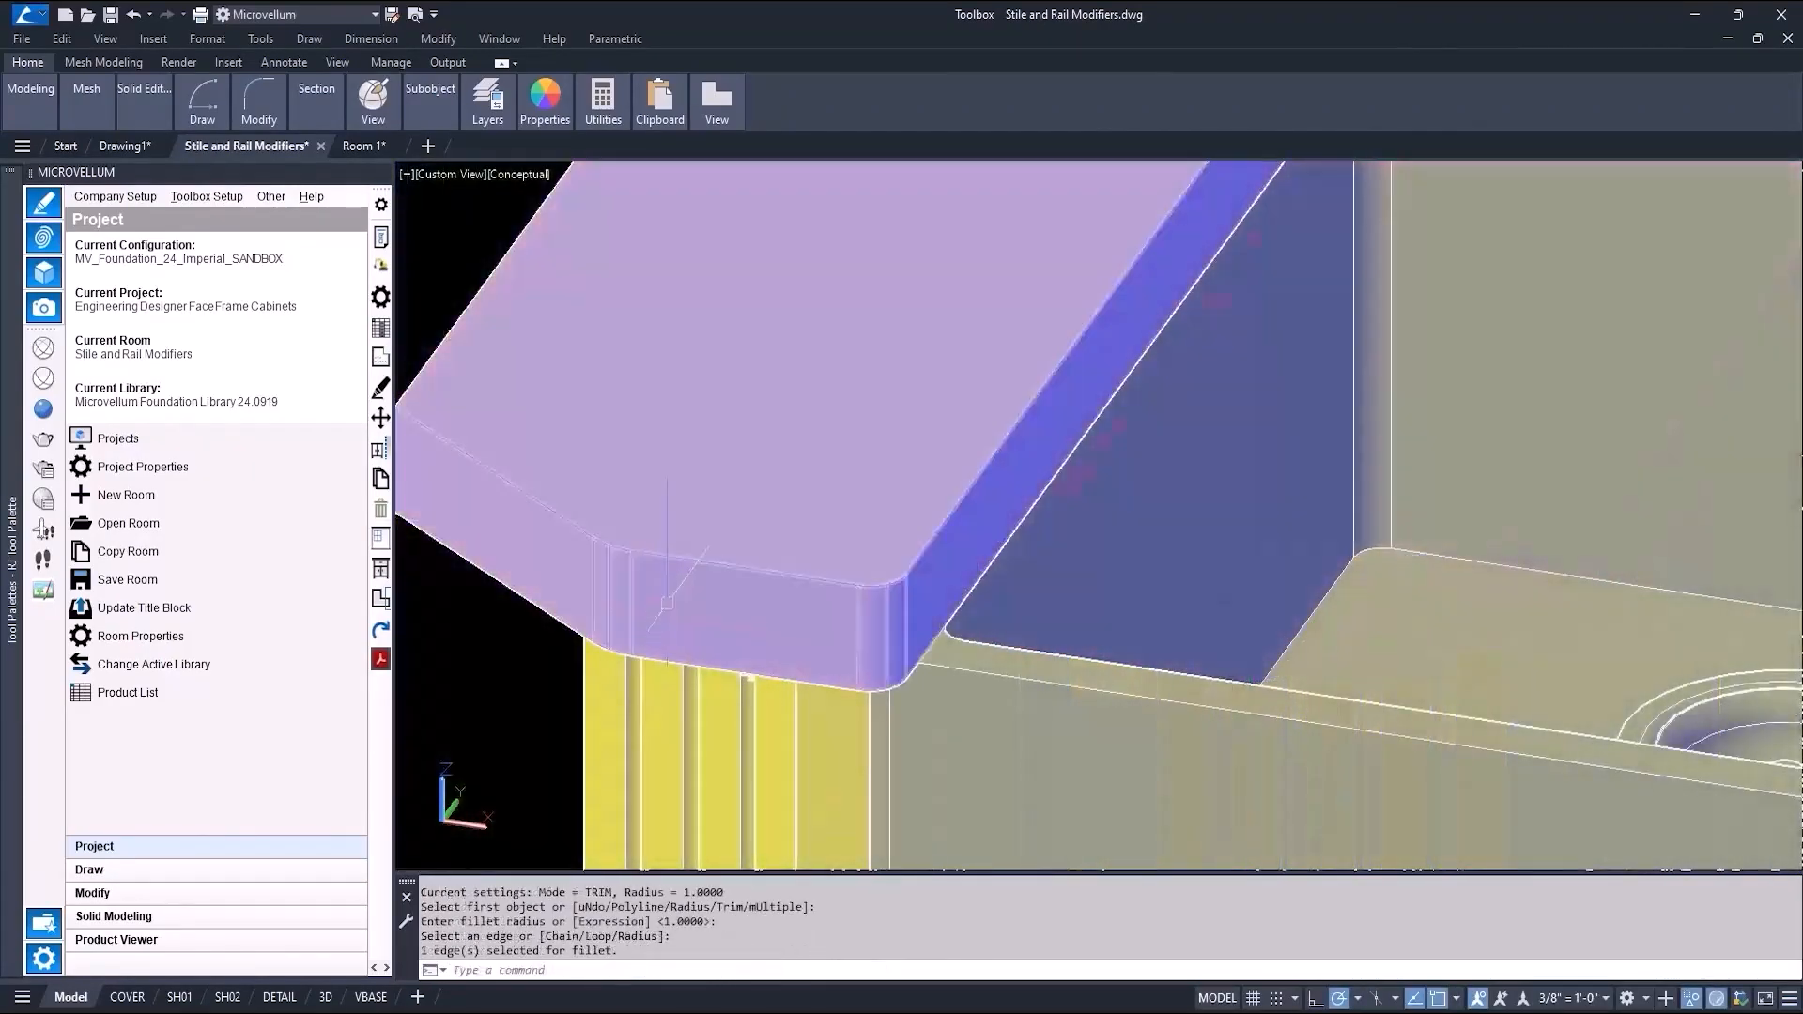
Step: Show the whole kitchen cabinet run with the farmhouse sink in the Room 1 drawing
scroll(826, 563, down, 5)
text(se)
key(Return)
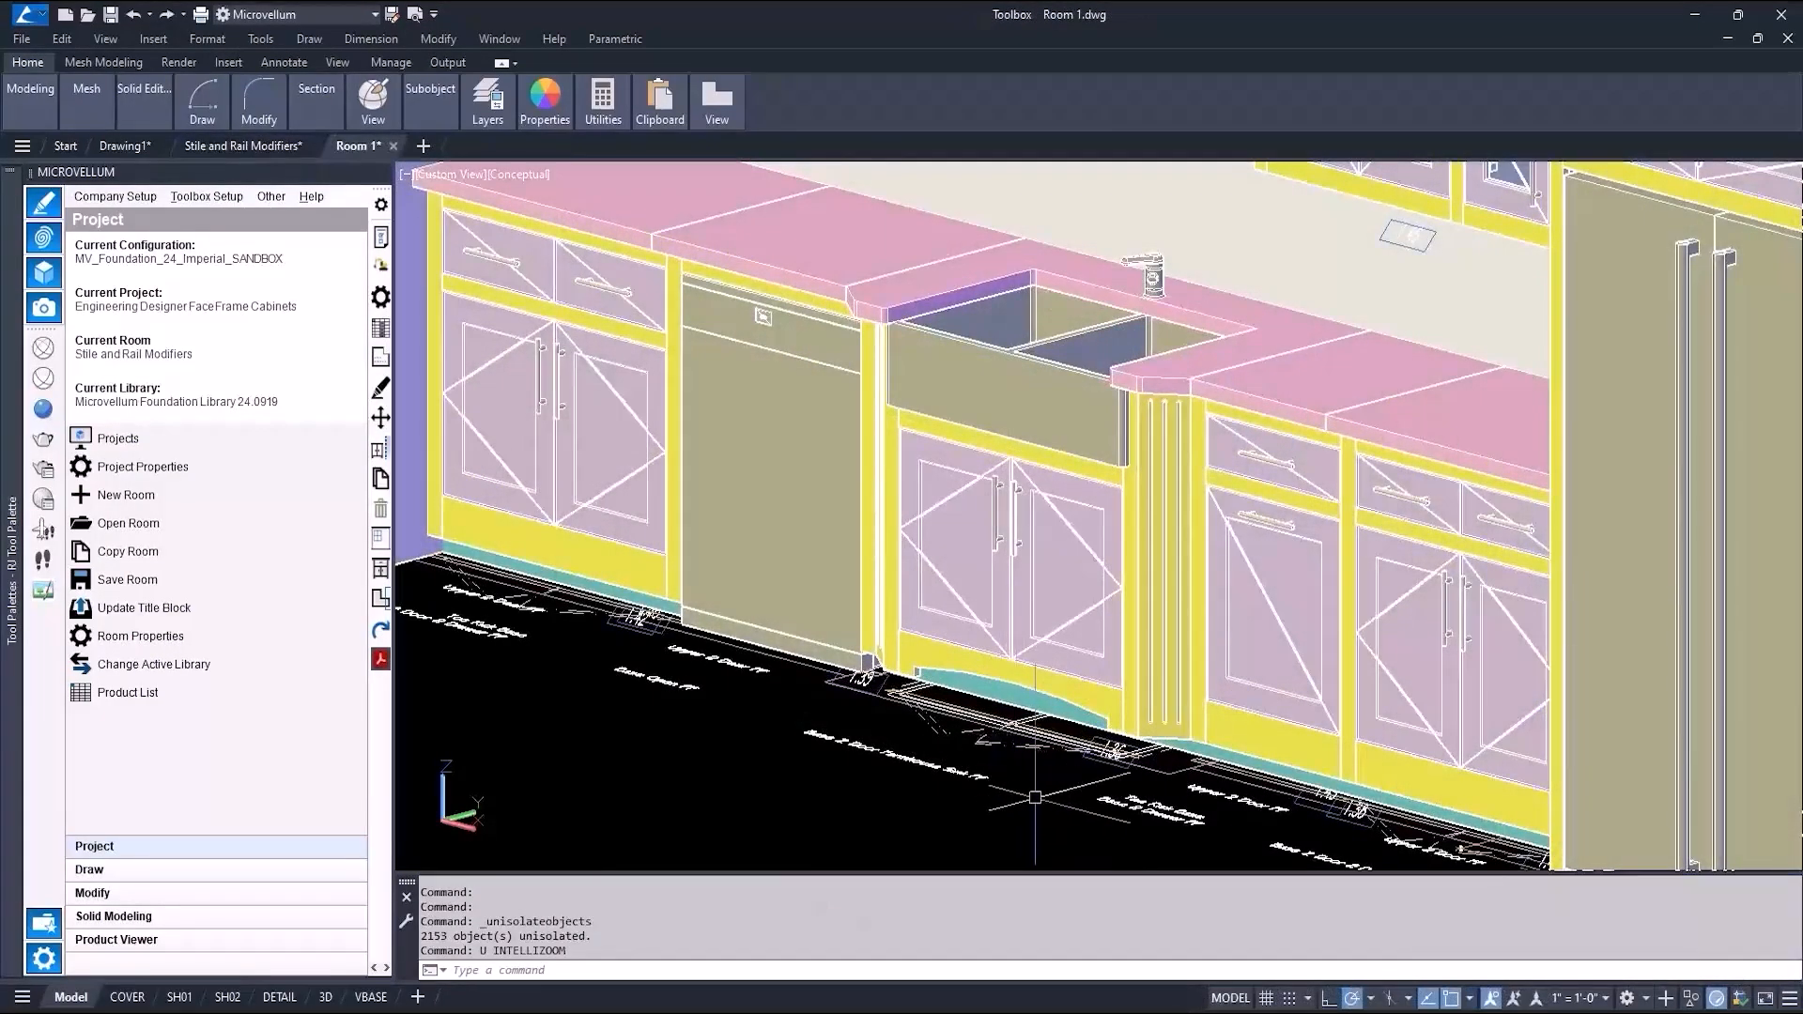
text(u)
key(Return)
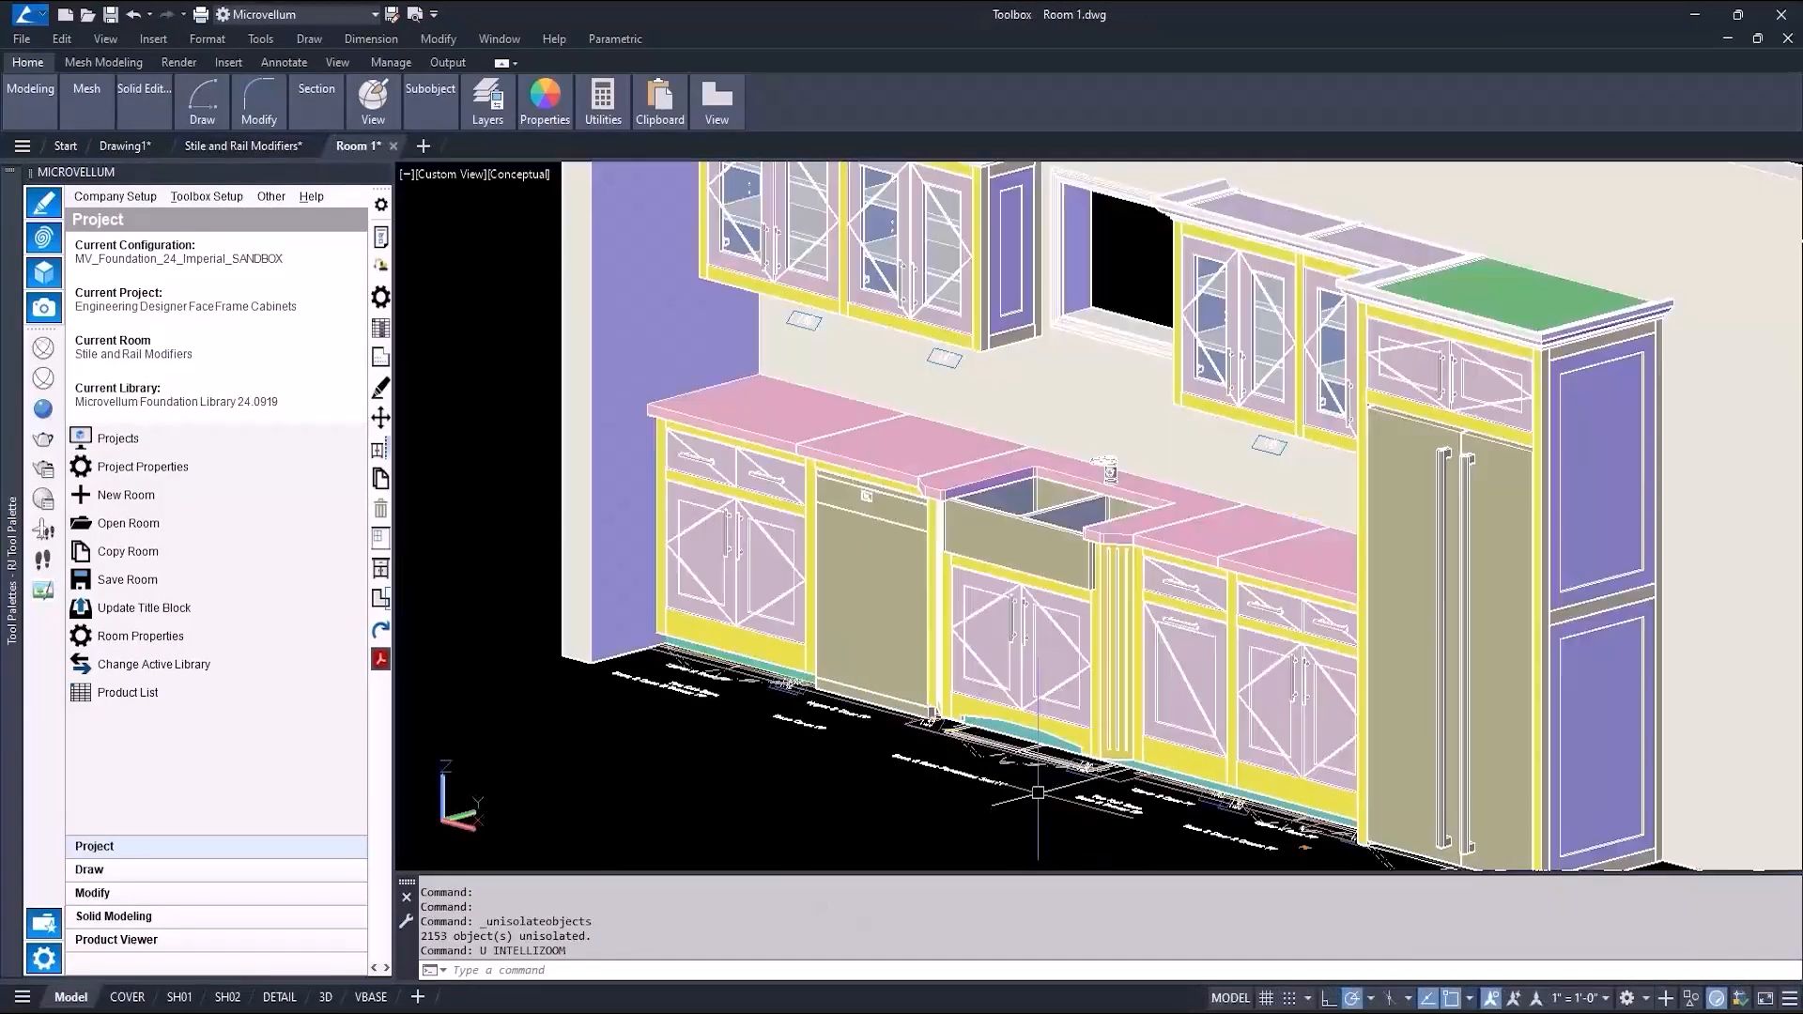